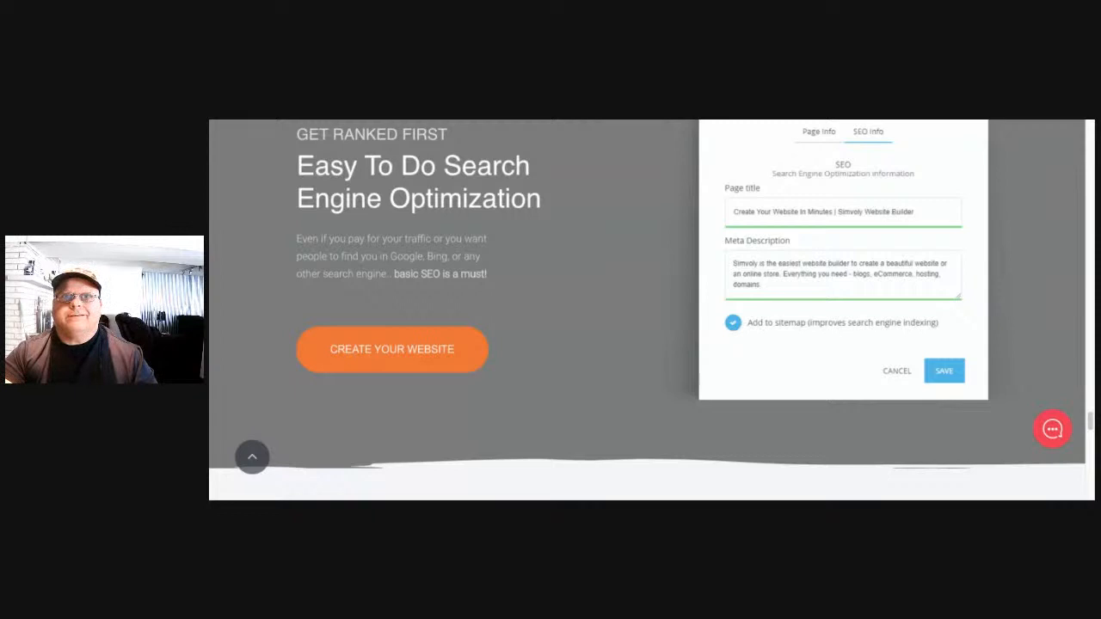
Start creating a new website from the home page and open the website theme selection
{"action": "scroll", "coordinate": [625, 368], "scroll_direction": "up", "scroll_amount": 3}
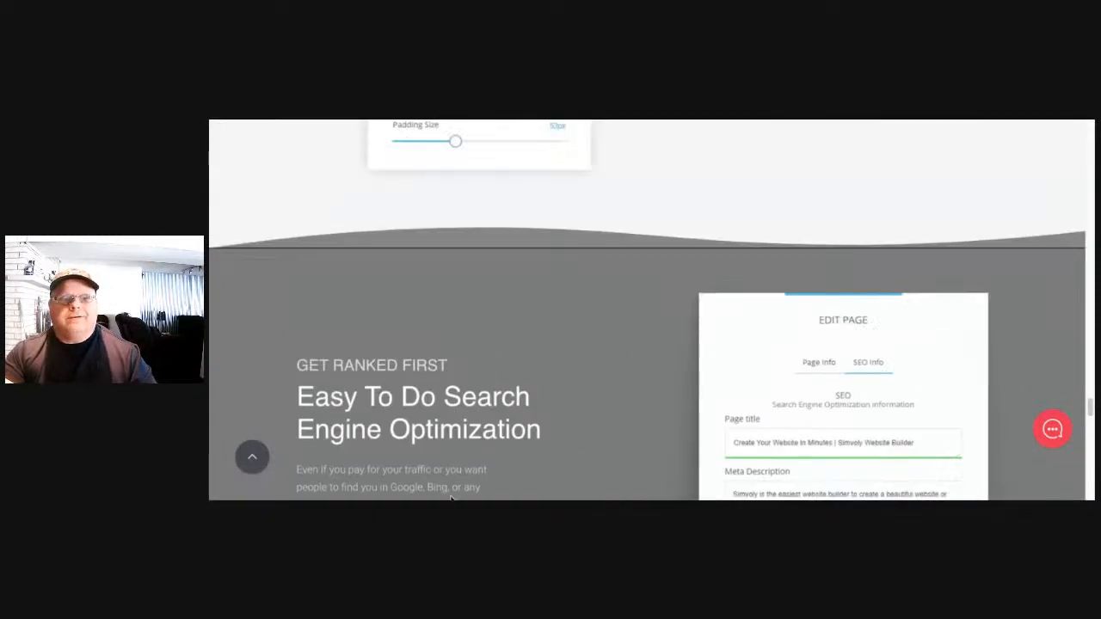
{"action": "scroll", "coordinate": [450, 497], "scroll_direction": "down", "scroll_amount": 3}
{"action": "left_click", "coordinate": [413, 358]}
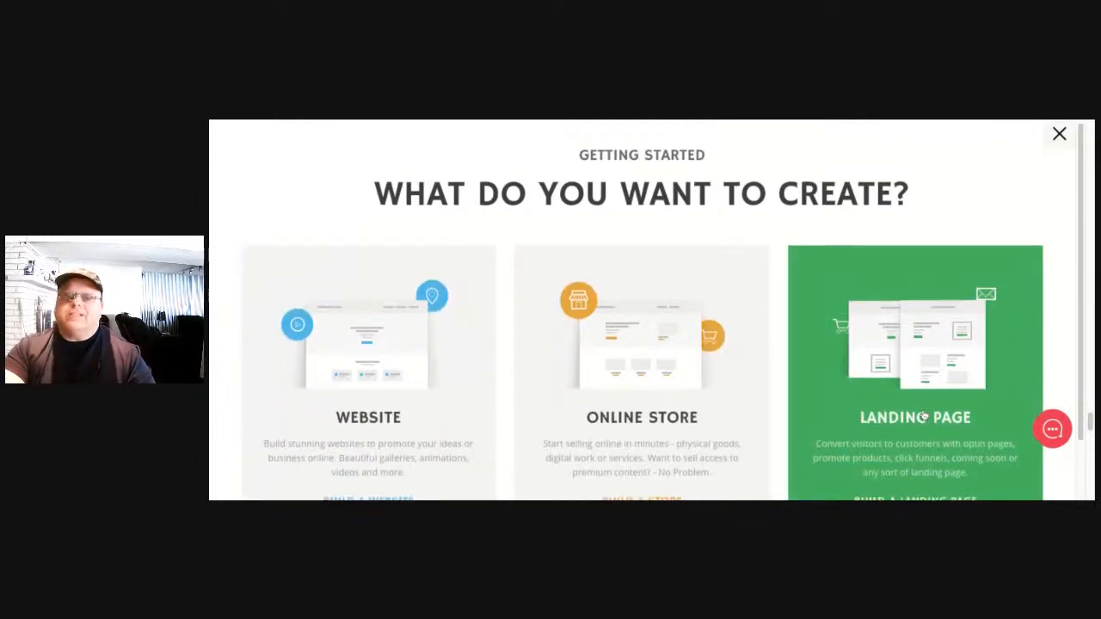
{"action": "scroll", "coordinate": [924, 416], "scroll_direction": "down", "scroll_amount": 1}
{"action": "scroll", "coordinate": [926, 411], "scroll_direction": "up", "scroll_amount": 1}
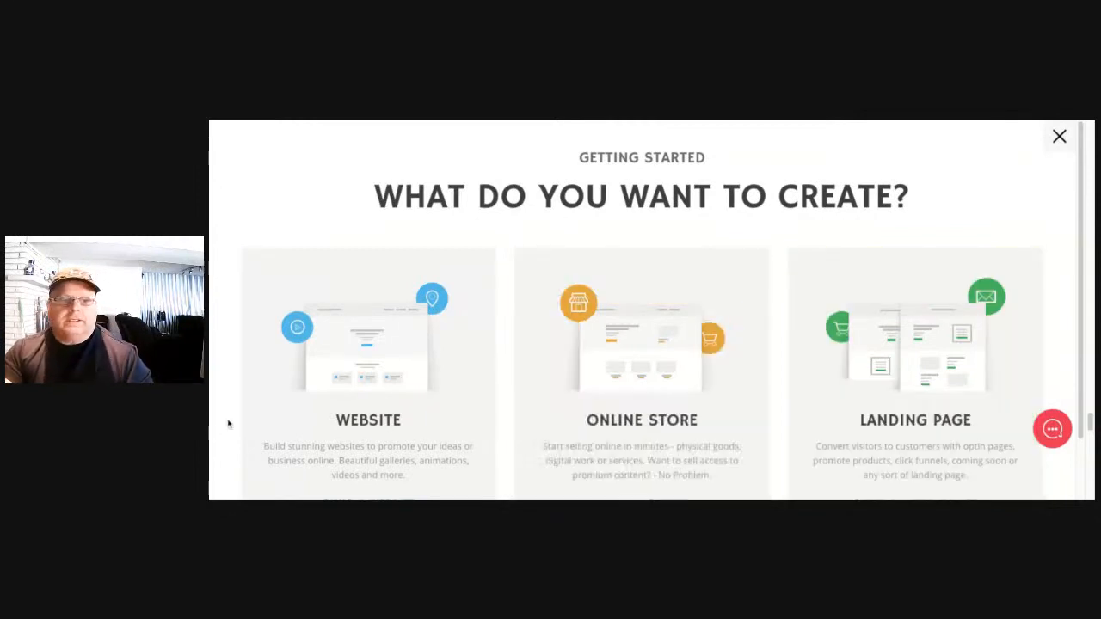
{"action": "scroll", "coordinate": [528, 425], "scroll_direction": "down", "scroll_amount": 1}
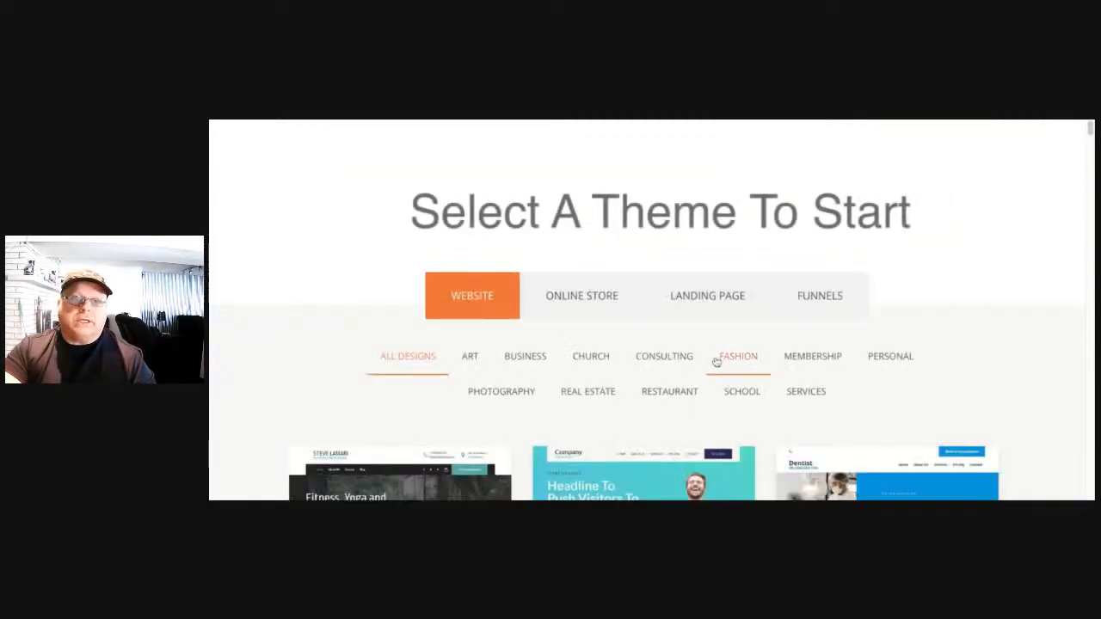
Browse the website themes in the Art, Business, Church, Consulting and Fashion categories
{"action": "scroll", "coordinate": [719, 360], "scroll_direction": "down", "scroll_amount": 1}
{"action": "scroll", "coordinate": [723, 348], "scroll_direction": "down", "scroll_amount": 2}
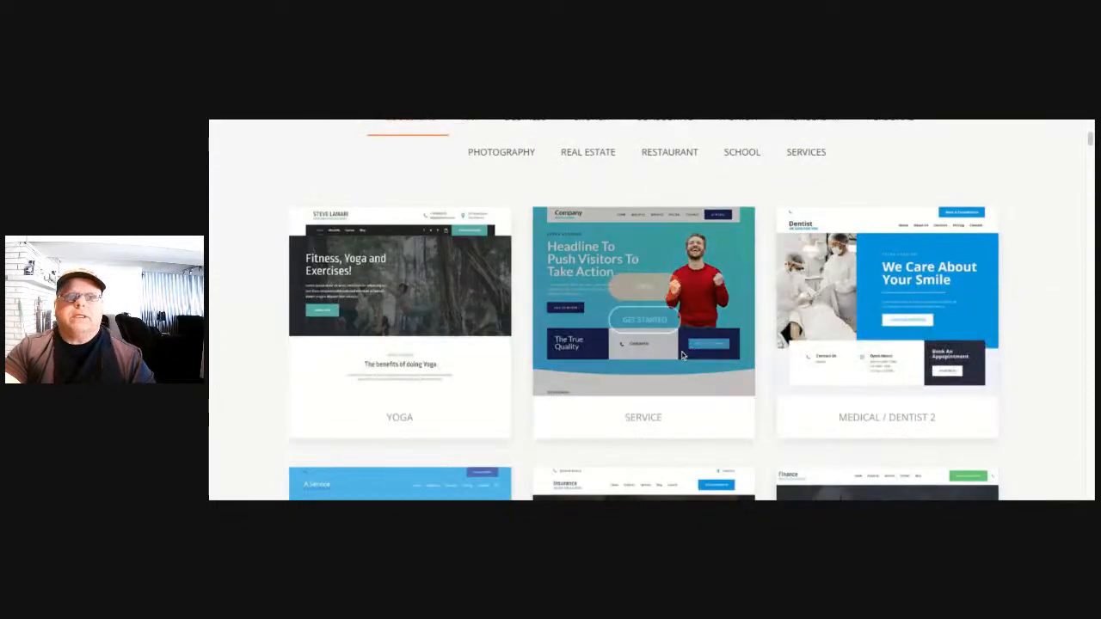
{"action": "scroll", "coordinate": [705, 352], "scroll_direction": "up", "scroll_amount": 1}
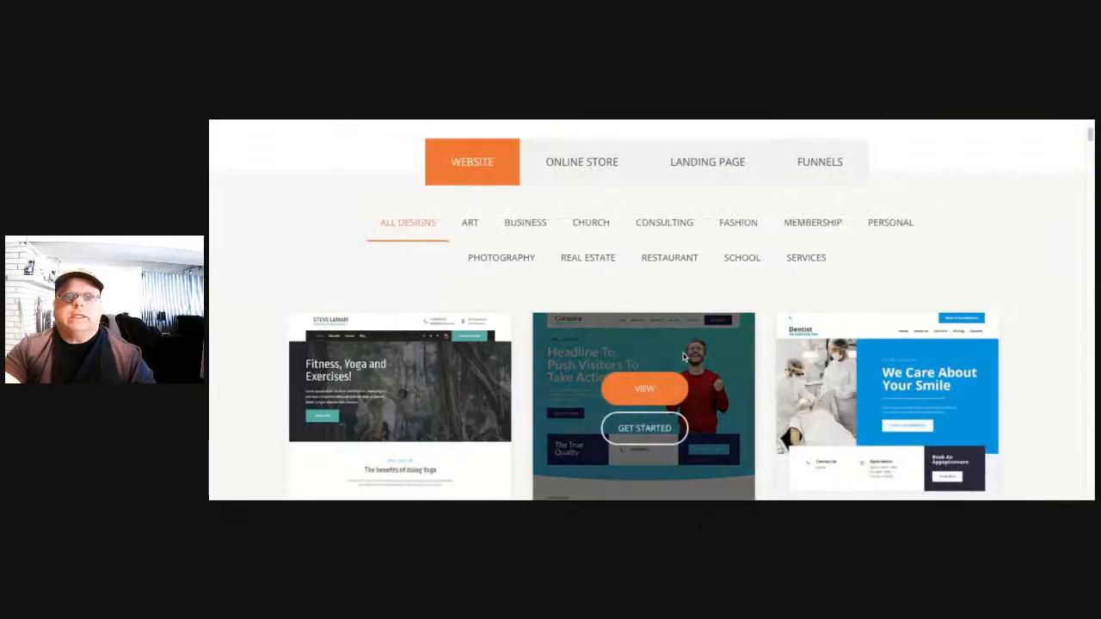
{"action": "left_click", "coordinate": [470, 225]}
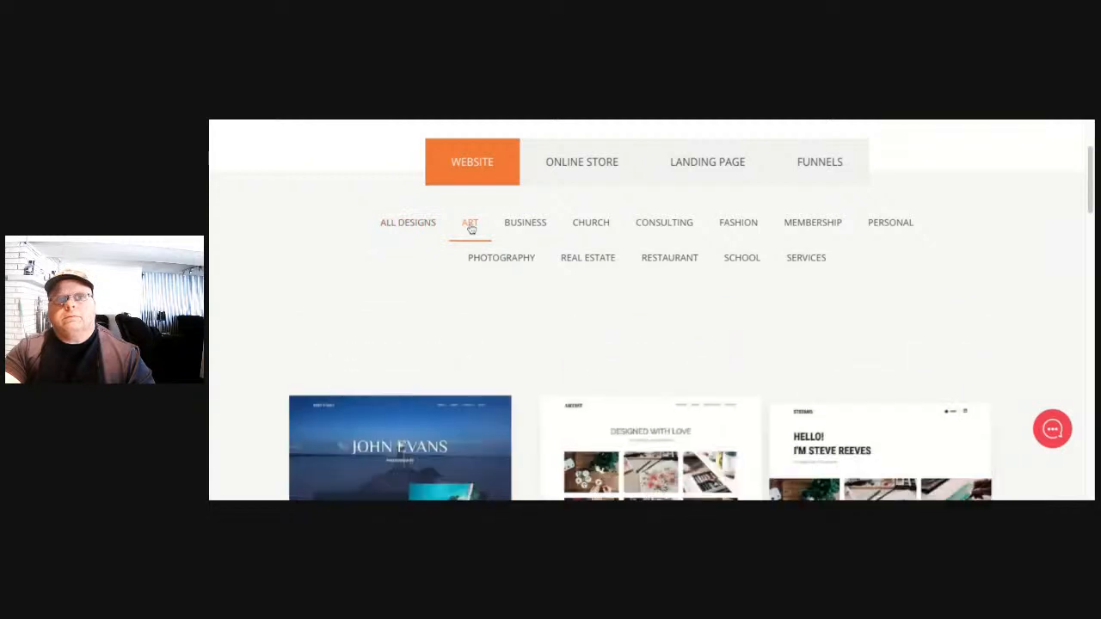
{"action": "left_click", "coordinate": [527, 235]}
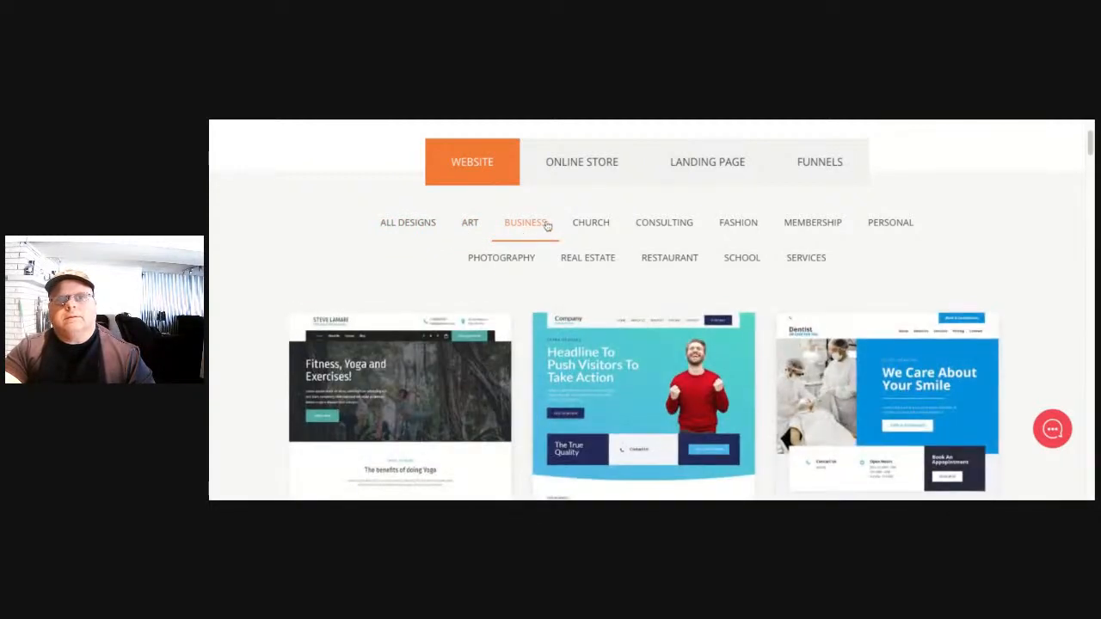
{"action": "left_click", "coordinate": [566, 235]}
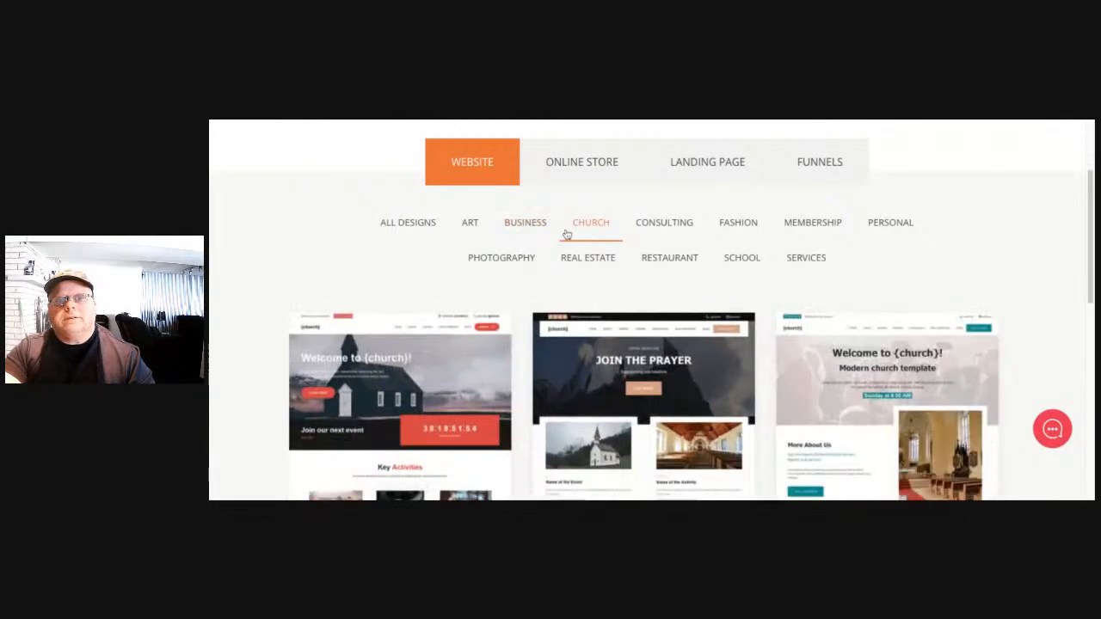
{"action": "left_click", "coordinate": [666, 221]}
{"action": "left_click", "coordinate": [738, 236]}
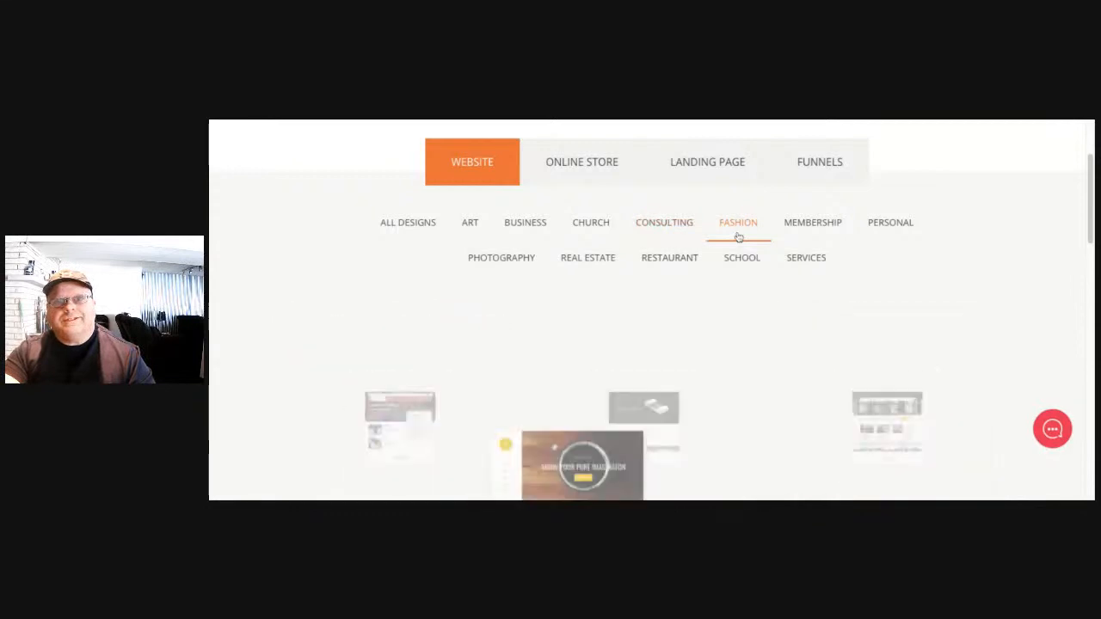
Filter the website themes by Membership and look through all the designs in that category
{"action": "left_click", "coordinate": [817, 237]}
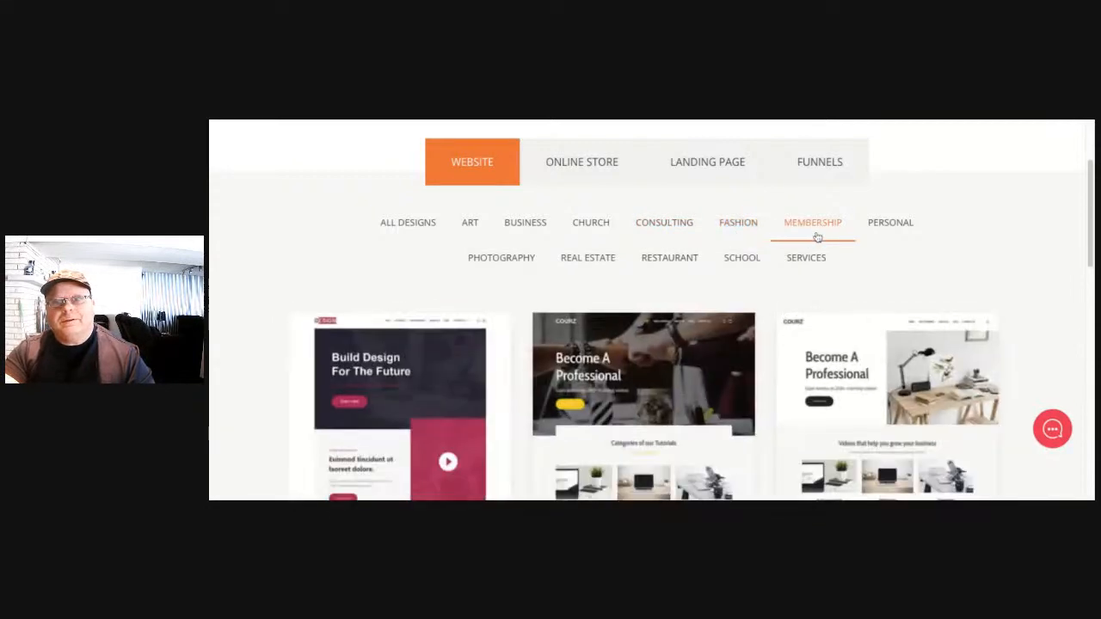
{"action": "scroll", "coordinate": [690, 349], "scroll_direction": "down", "scroll_amount": 3}
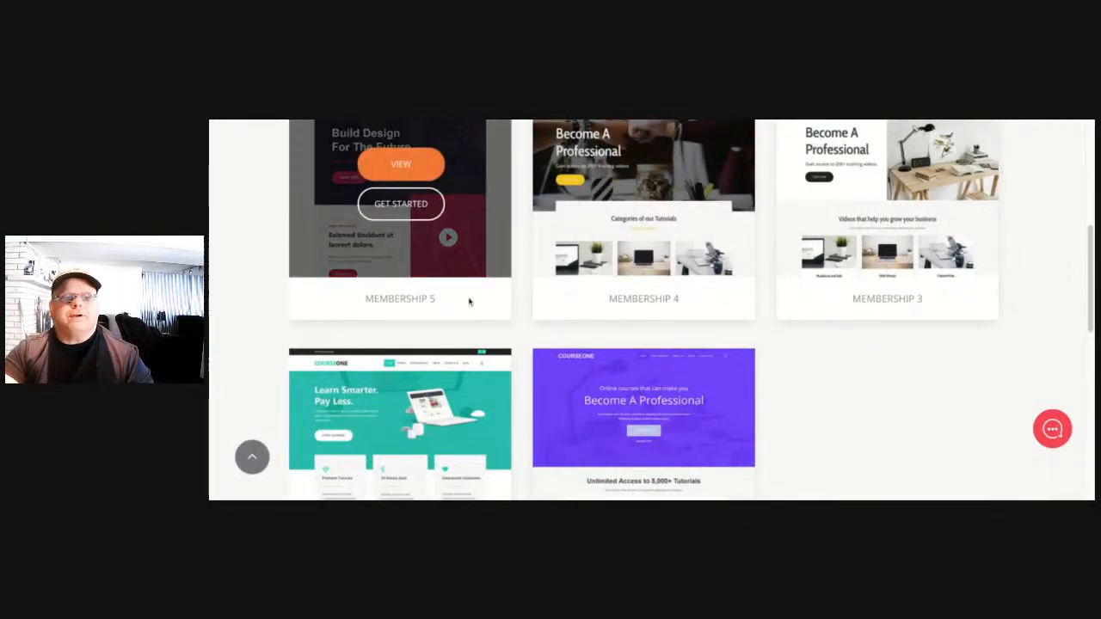
{"action": "scroll", "coordinate": [446, 415], "scroll_direction": "down", "scroll_amount": 1}
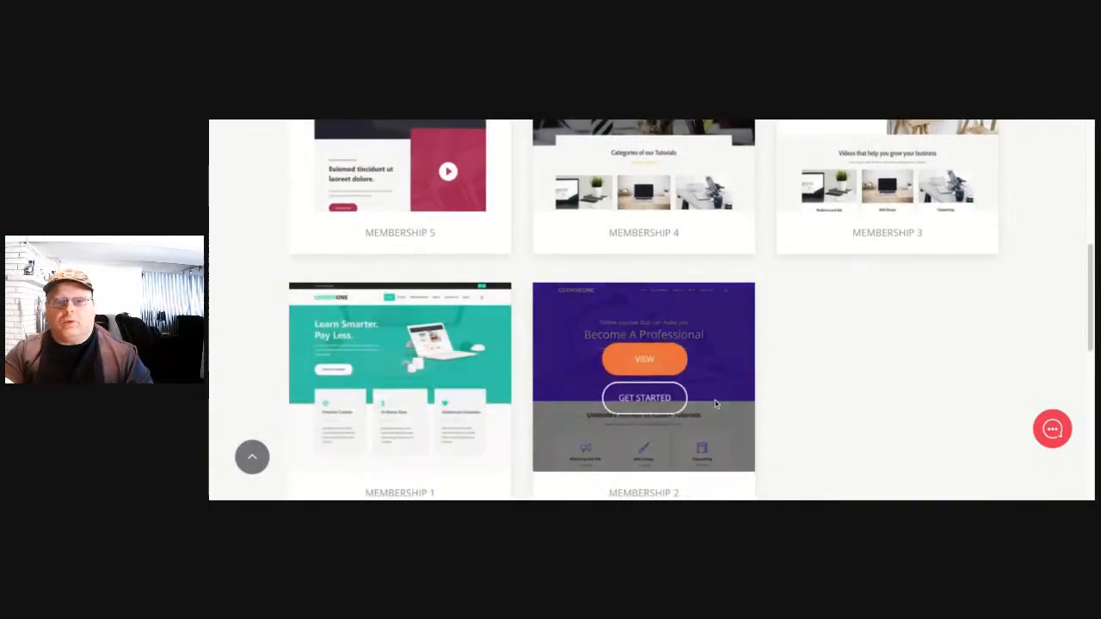
{"action": "scroll", "coordinate": [808, 398], "scroll_direction": "down", "scroll_amount": 1}
{"action": "scroll", "coordinate": [808, 398], "scroll_direction": "up", "scroll_amount": 5}
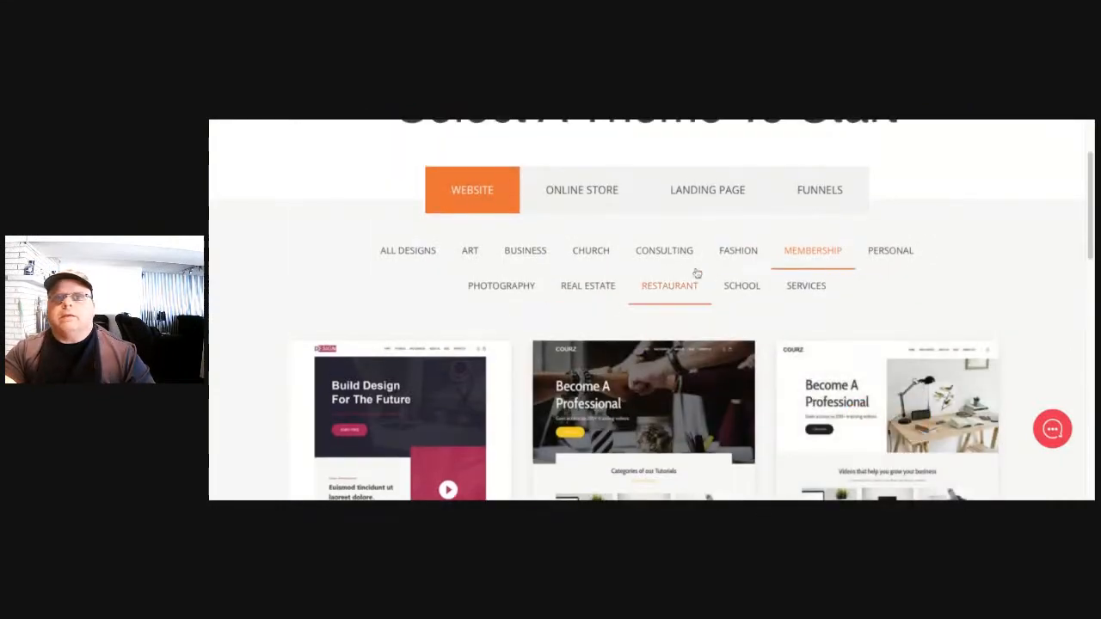
Look at the Personal themes and browse the designs in the Services category
{"action": "left_click", "coordinate": [895, 256]}
{"action": "left_click", "coordinate": [814, 292]}
{"action": "scroll", "coordinate": [813, 314], "scroll_direction": "down", "scroll_amount": 3}
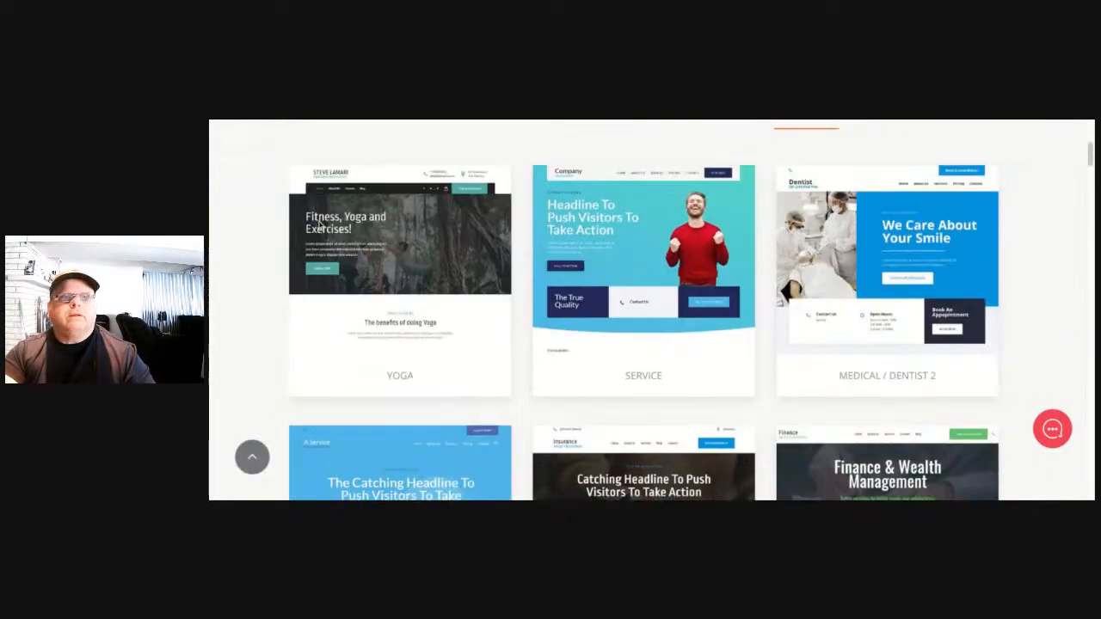
Open the preview of the Yoga theme and look over its home page
{"action": "mouse_move", "coordinate": [320, 224]}
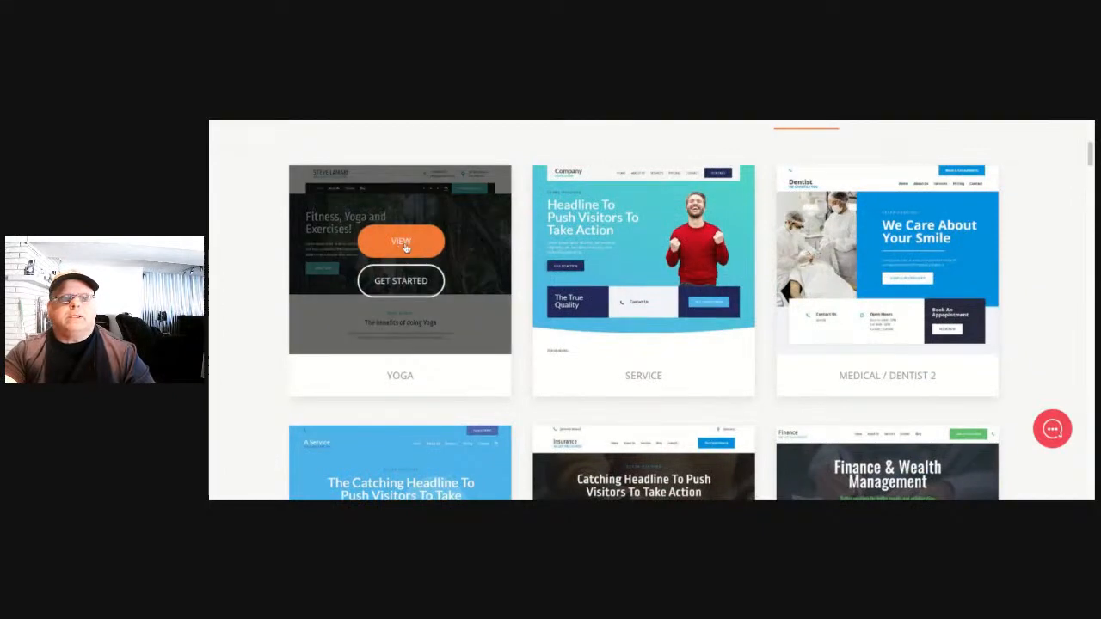
{"action": "left_click", "coordinate": [405, 246]}
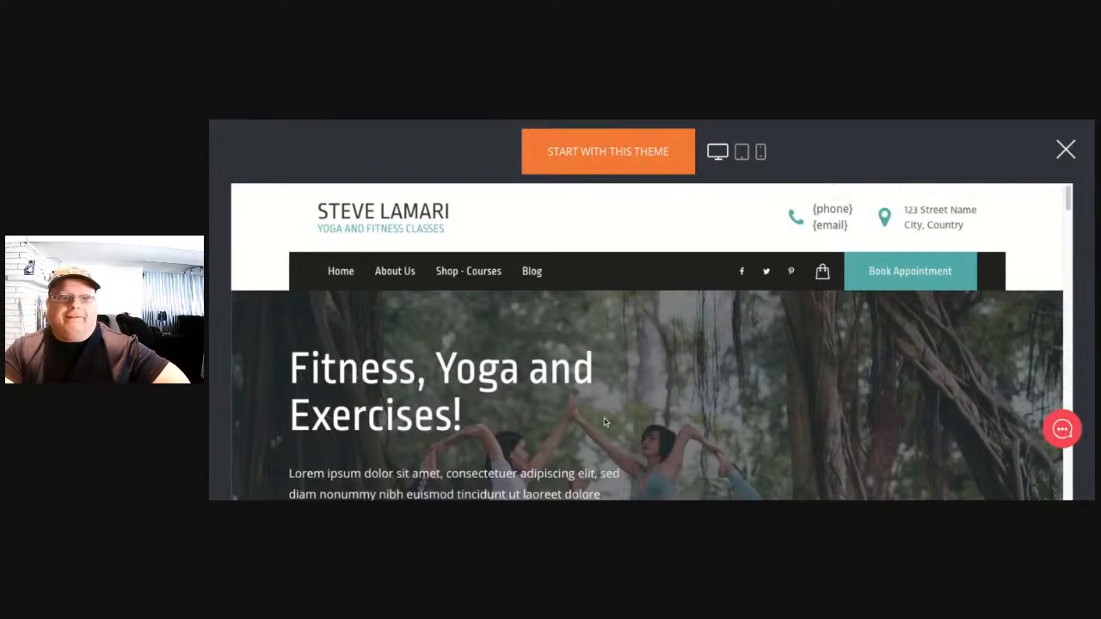
{"action": "scroll", "coordinate": [605, 421], "scroll_direction": "down", "scroll_amount": 2}
{"action": "scroll", "coordinate": [481, 361], "scroll_direction": "up", "scroll_amount": 2}
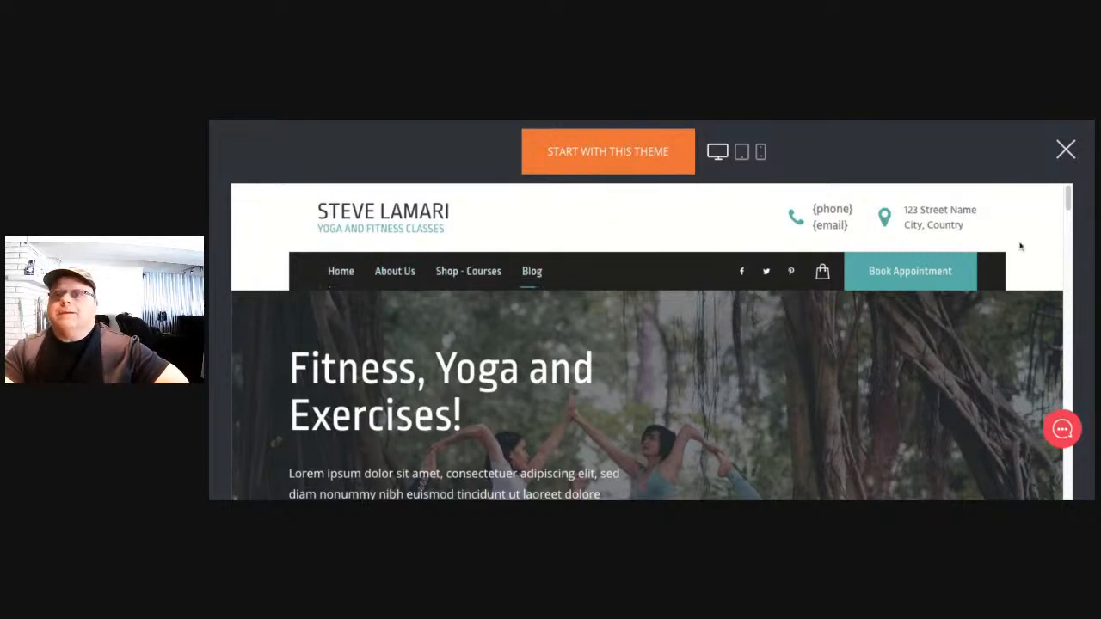
Examine the Shop - Courses page of the previewed theme, from its course products and contact form to the footer
{"action": "left_click", "coordinate": [457, 283]}
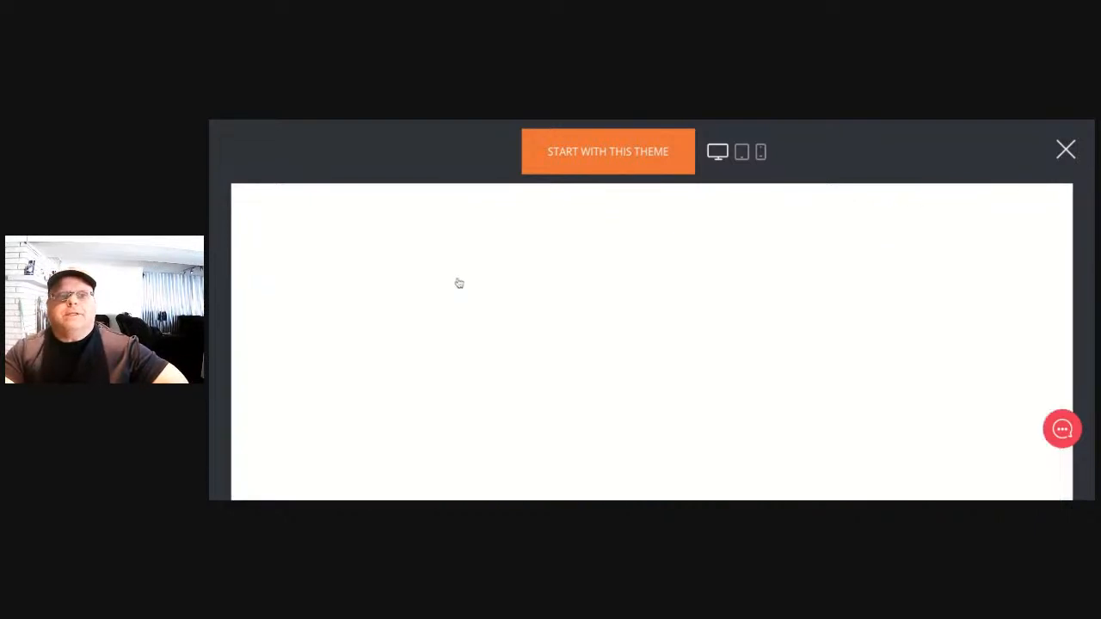
{"action": "scroll", "coordinate": [686, 316], "scroll_direction": "down", "scroll_amount": 3}
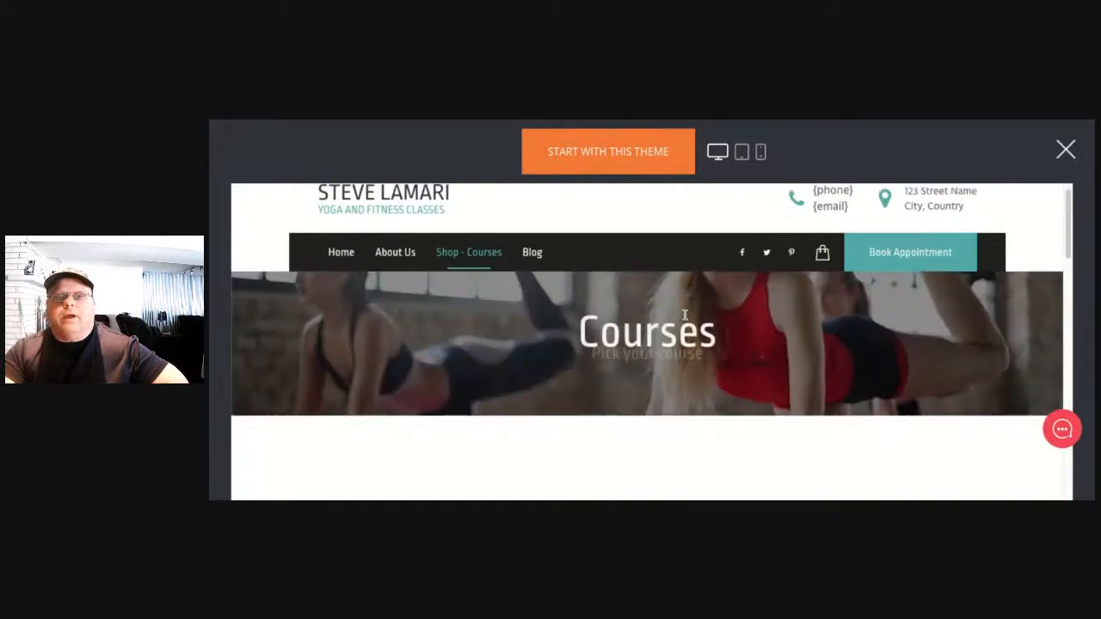
{"action": "scroll", "coordinate": [685, 317], "scroll_direction": "down", "scroll_amount": 3}
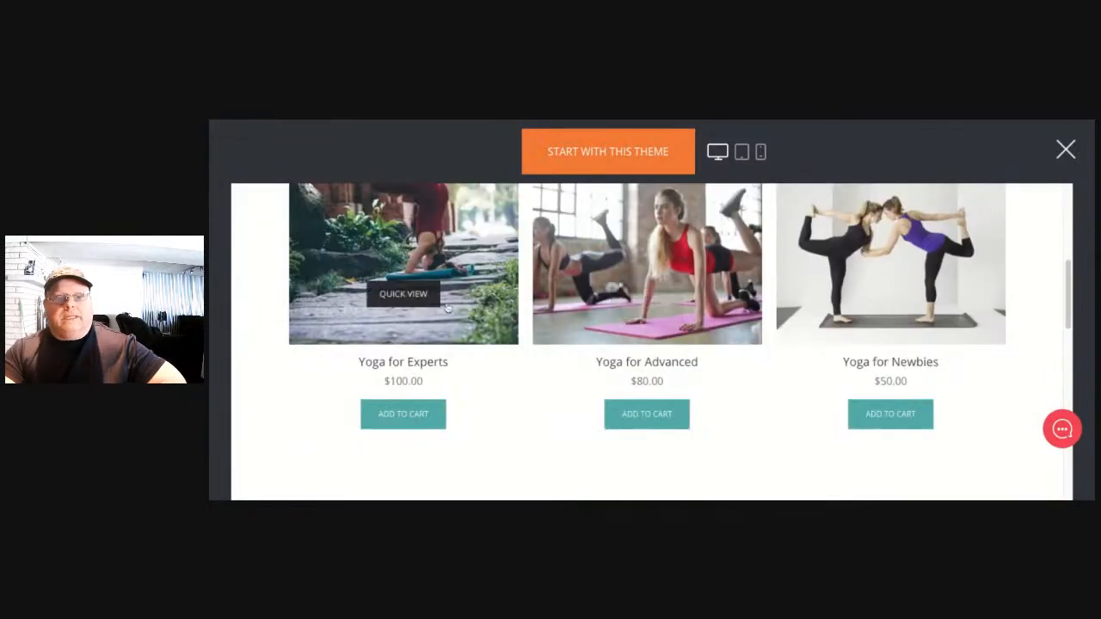
{"action": "scroll", "coordinate": [463, 315], "scroll_direction": "down", "scroll_amount": 2}
{"action": "scroll", "coordinate": [463, 315], "scroll_direction": "down", "scroll_amount": 1}
{"action": "scroll", "coordinate": [475, 318], "scroll_direction": "down", "scroll_amount": 2}
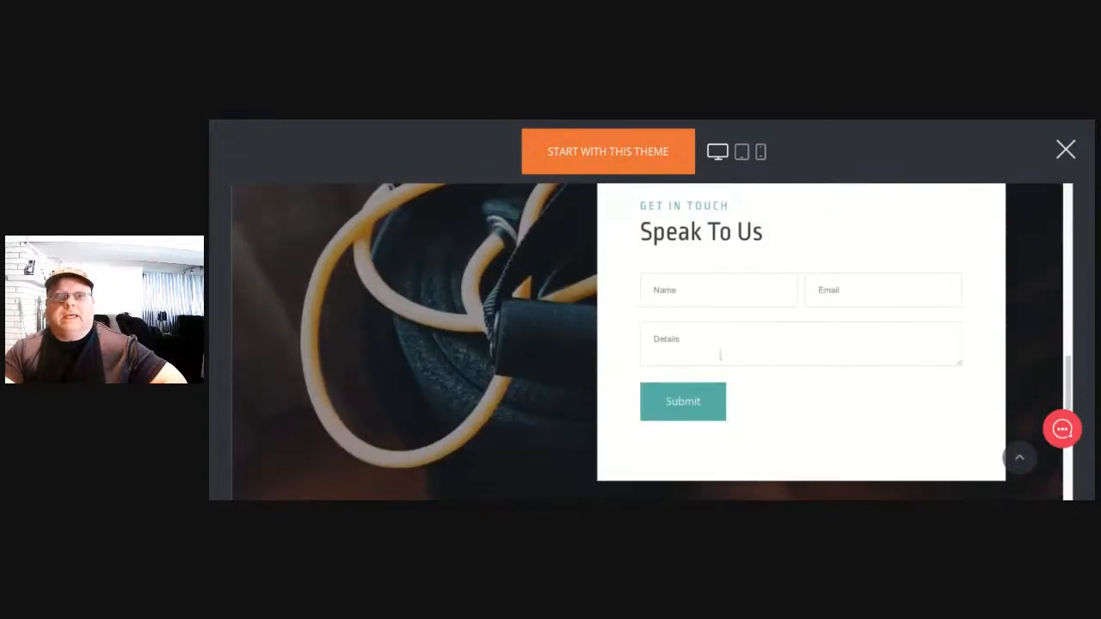
{"action": "scroll", "coordinate": [726, 347], "scroll_direction": "down", "scroll_amount": 5}
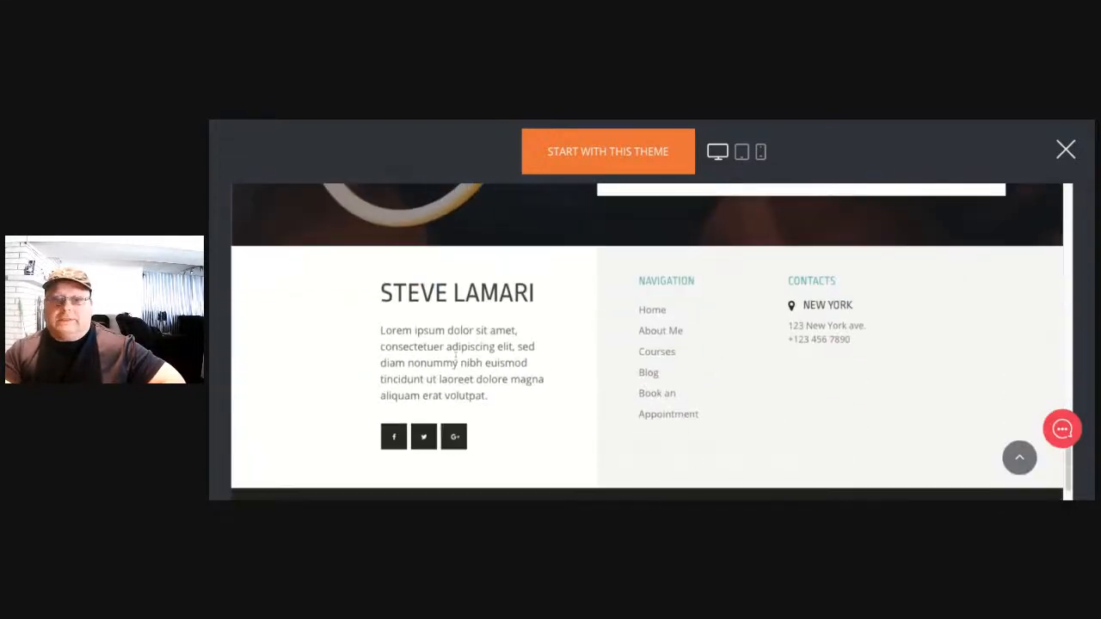
{"action": "scroll", "coordinate": [573, 388], "scroll_direction": "down", "scroll_amount": 1}
{"action": "scroll", "coordinate": [573, 388], "scroll_direction": "up", "scroll_amount": 6}
{"action": "scroll", "coordinate": [568, 394], "scroll_direction": "up", "scroll_amount": 3}
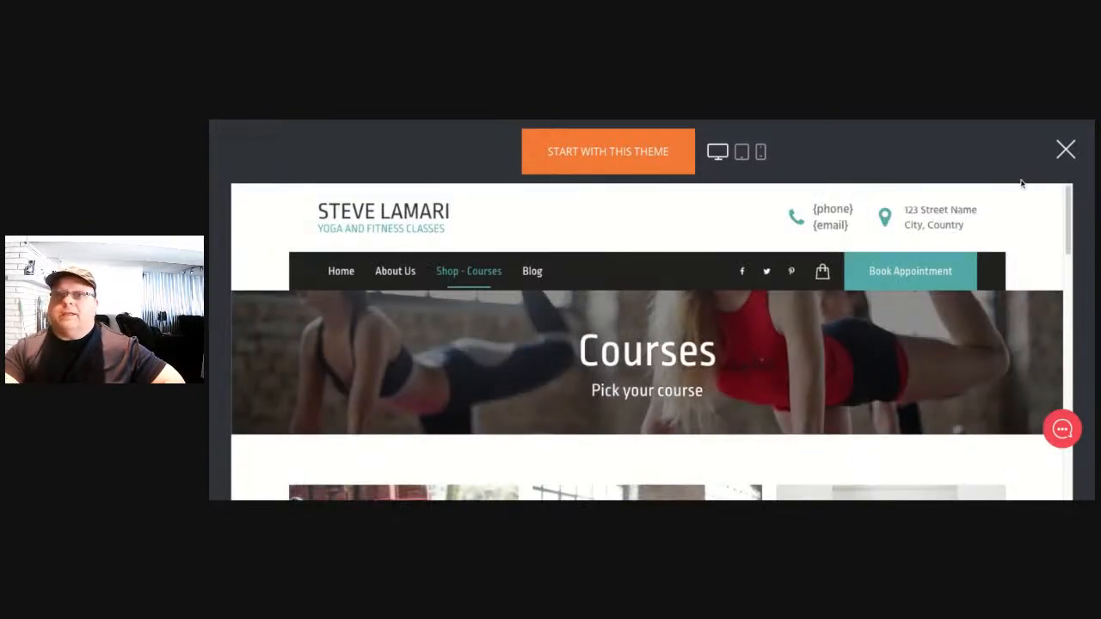
Start with the previewed Yoga theme and log in to the existing account with its e-mail address and password
{"action": "left_click", "coordinate": [580, 157]}
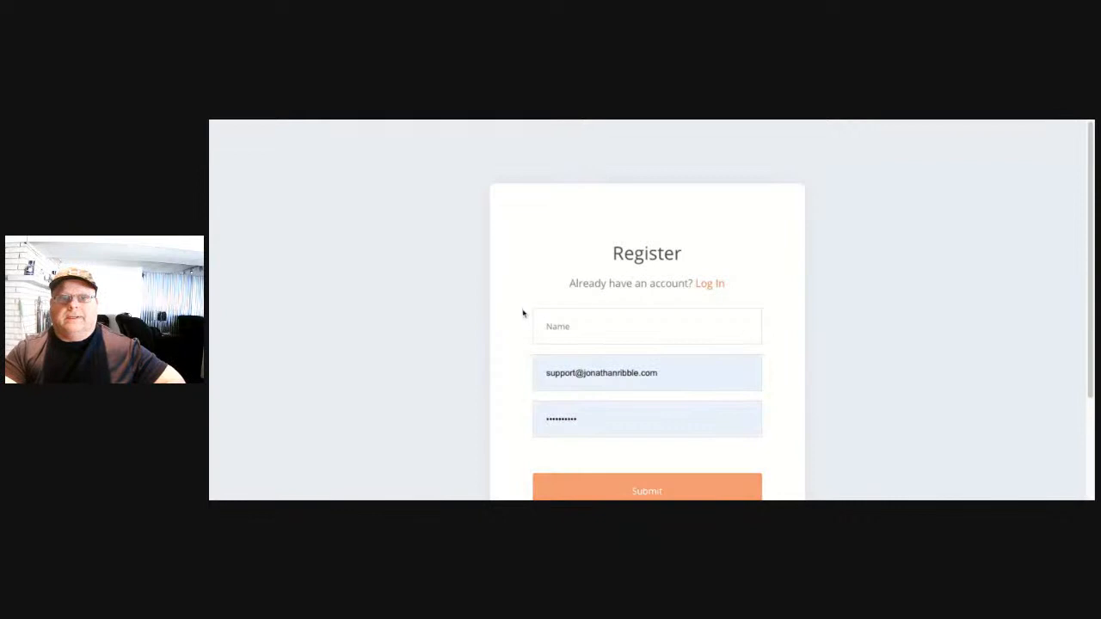
{"action": "left_click", "coordinate": [709, 284]}
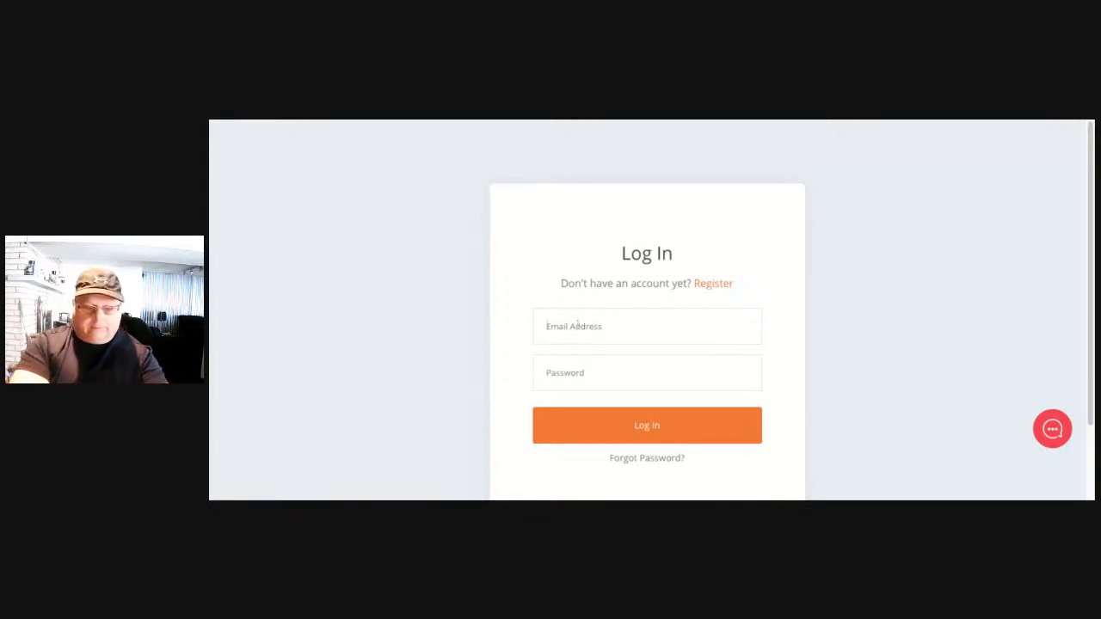
{"action": "type", "text": "sup"}
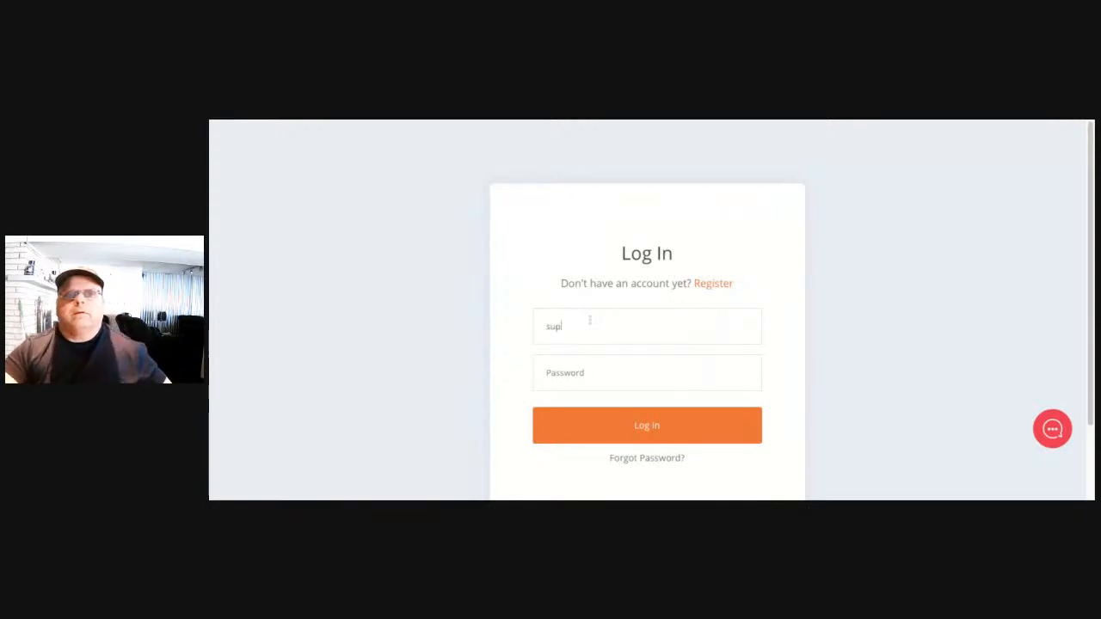
{"action": "left_click", "coordinate": [699, 350]}
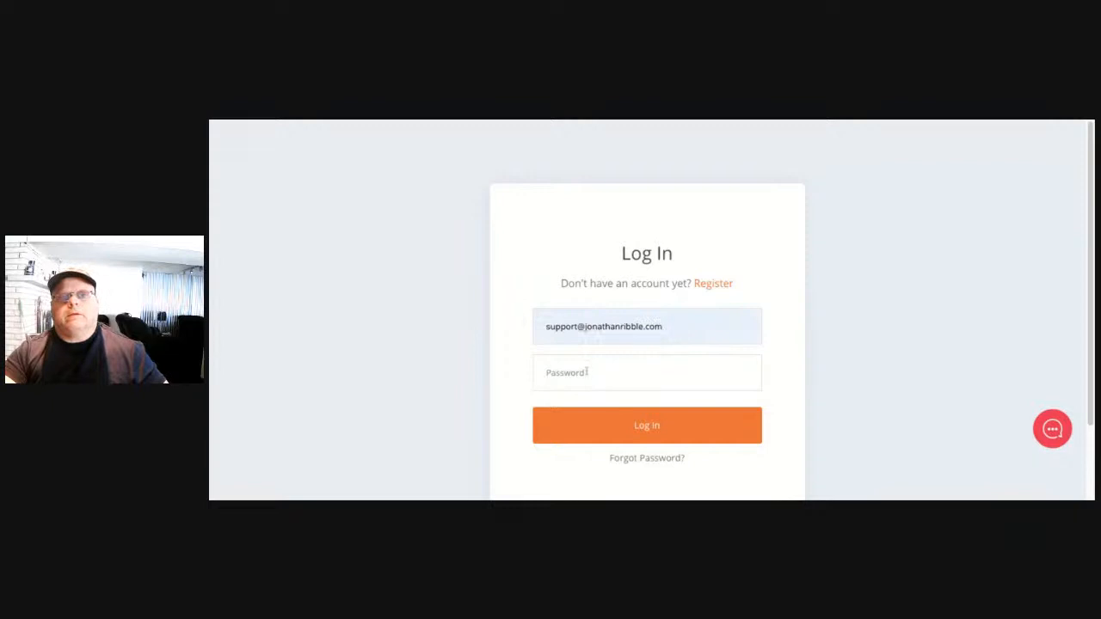
{"action": "left_click", "coordinate": [616, 427]}
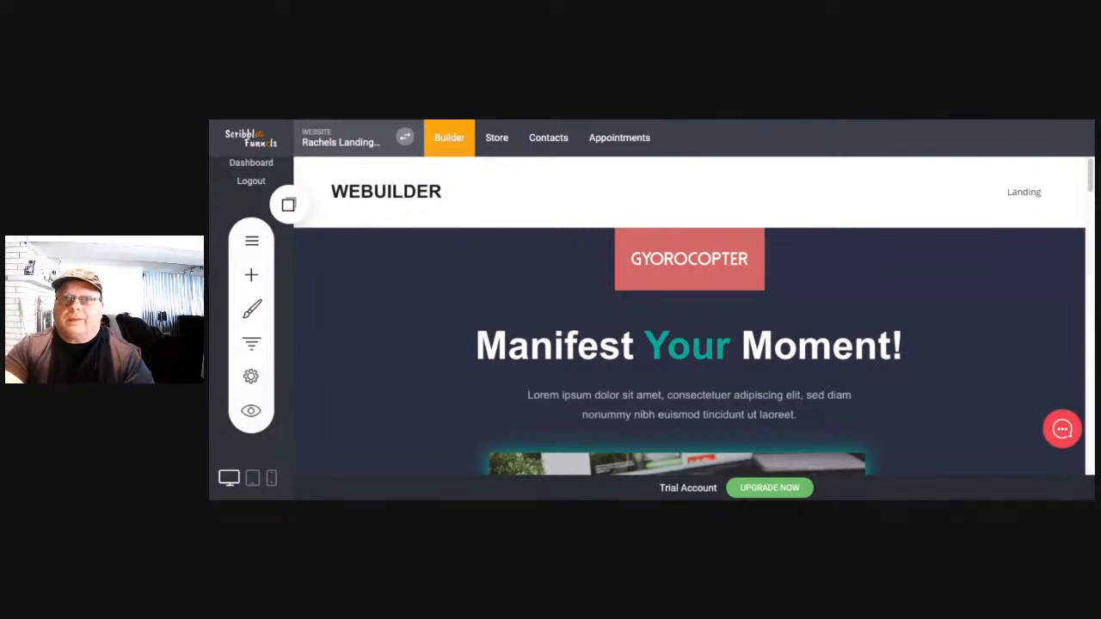
Create another website from the Websites list of My Websites & Funnels and confirm adding it
{"action": "scroll", "coordinate": [512, 322], "scroll_direction": "down", "scroll_amount": 1}
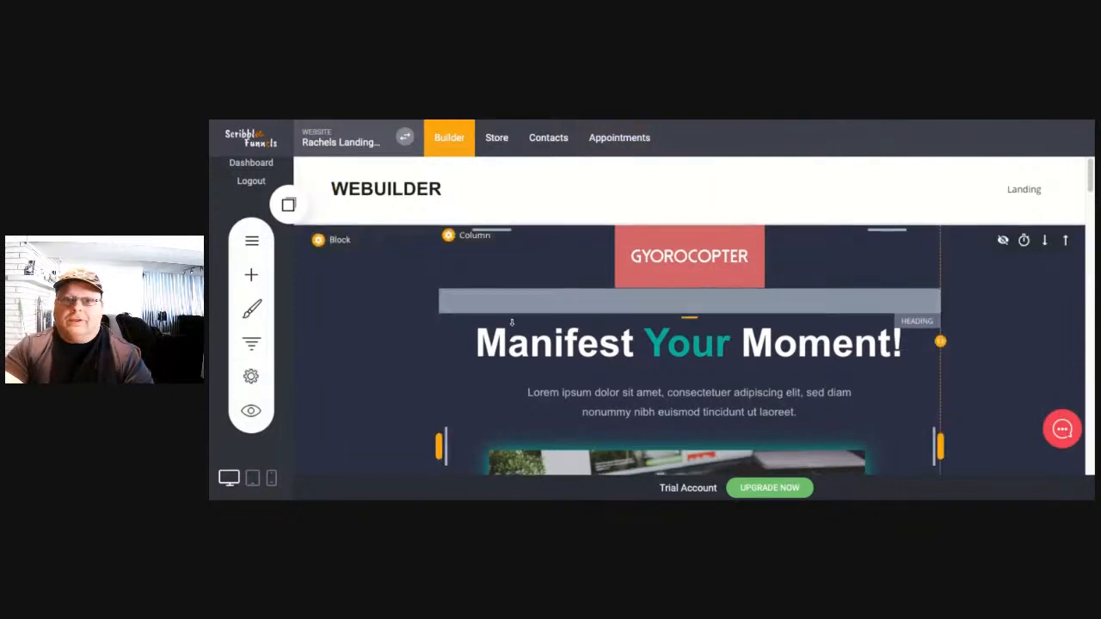
{"action": "scroll", "coordinate": [511, 323], "scroll_direction": "down", "scroll_amount": 1}
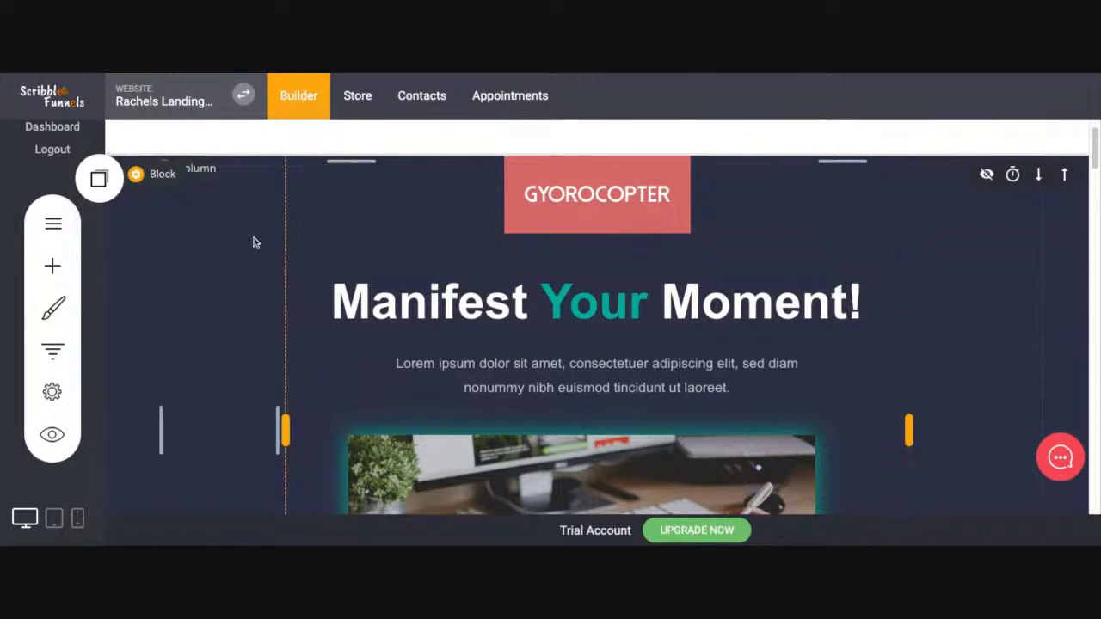
{"action": "left_click", "coordinate": [144, 104]}
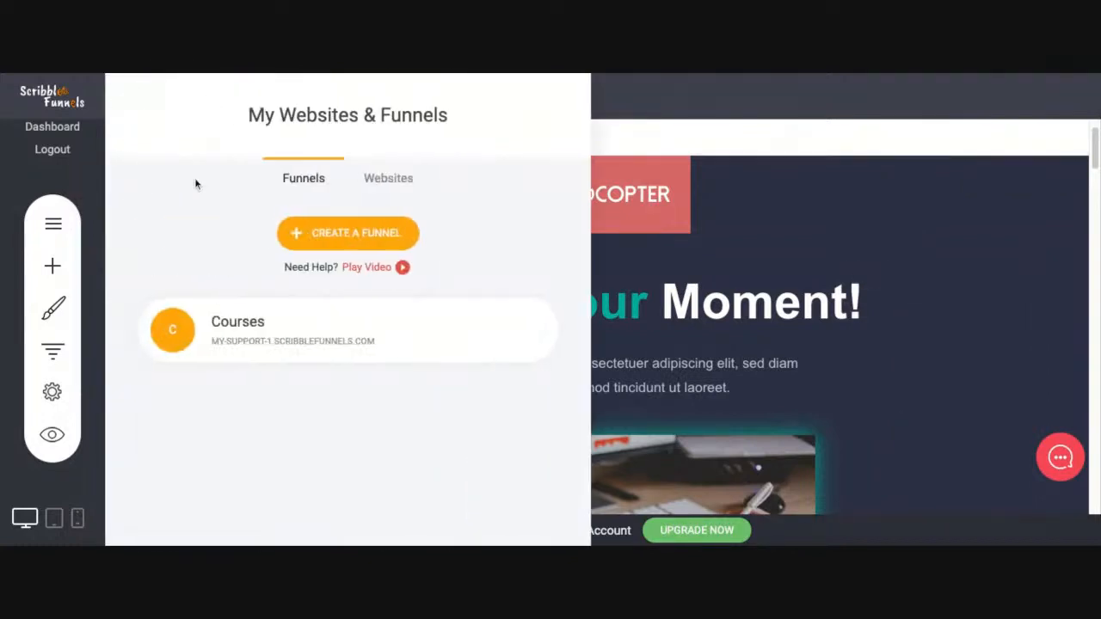
{"action": "left_click", "coordinate": [397, 181]}
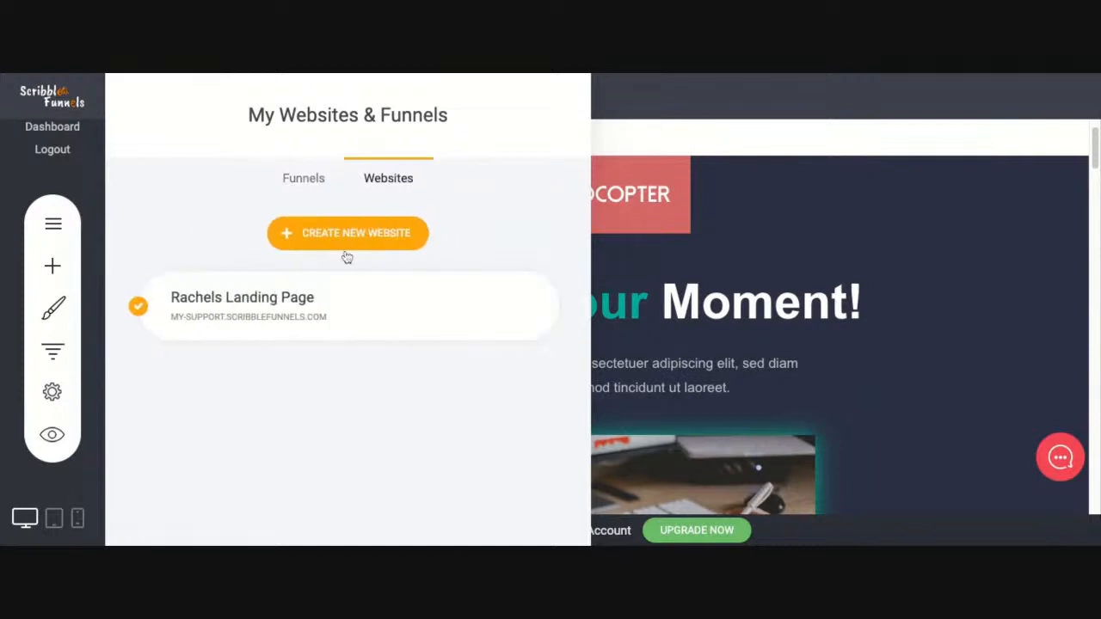
{"action": "left_click", "coordinate": [334, 235]}
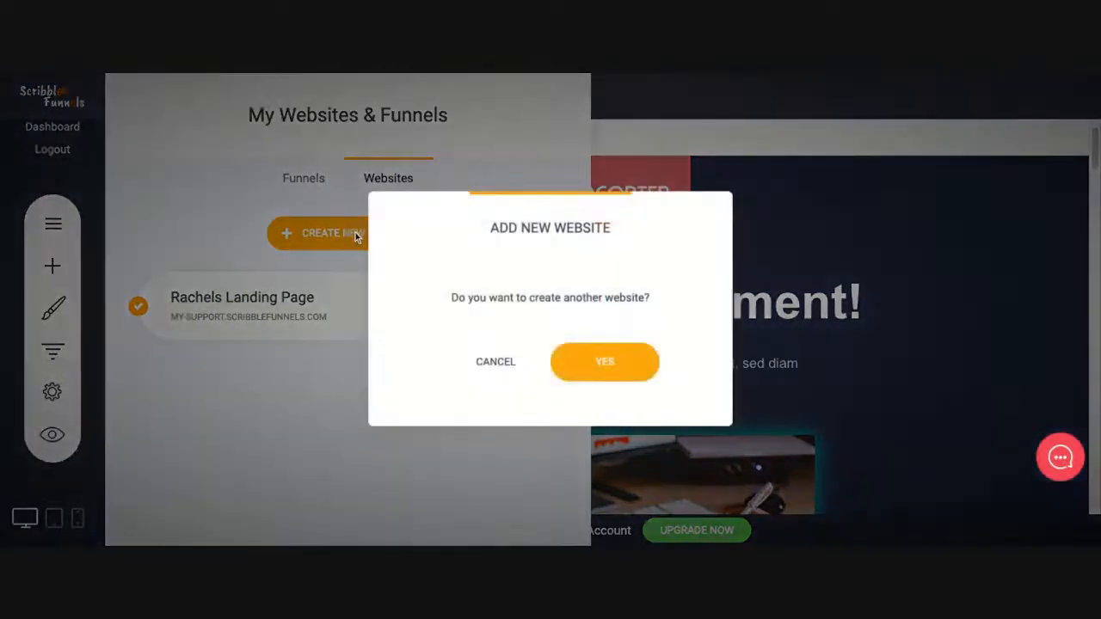
{"action": "left_click", "coordinate": [618, 378]}
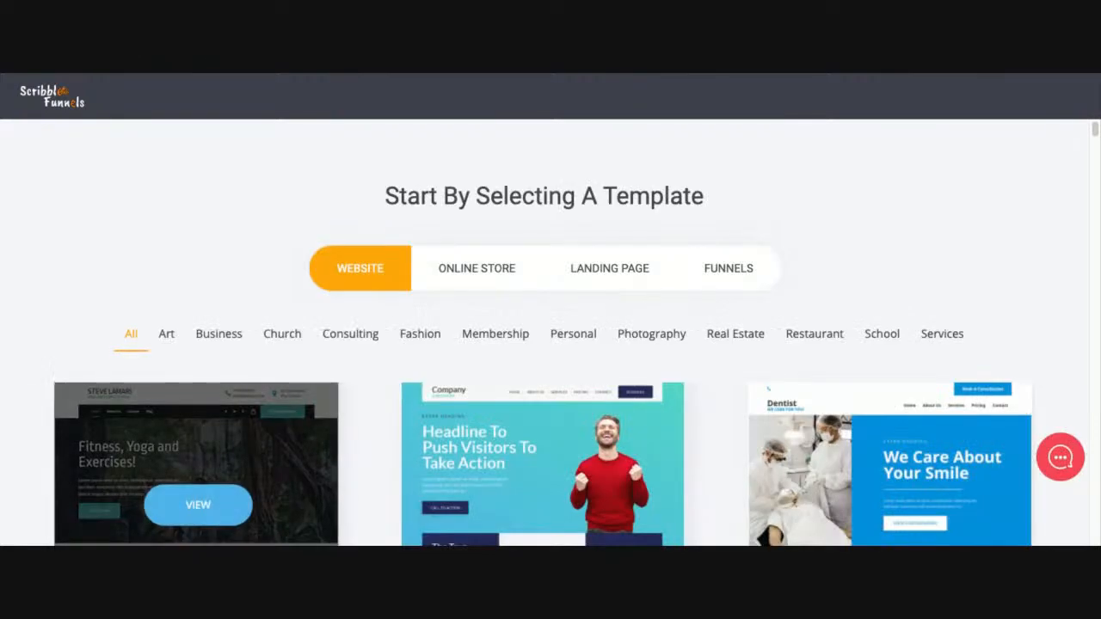
Filter the website templates to the Services category and look through the designs it offers
{"action": "scroll", "coordinate": [401, 361], "scroll_direction": "down", "scroll_amount": 2}
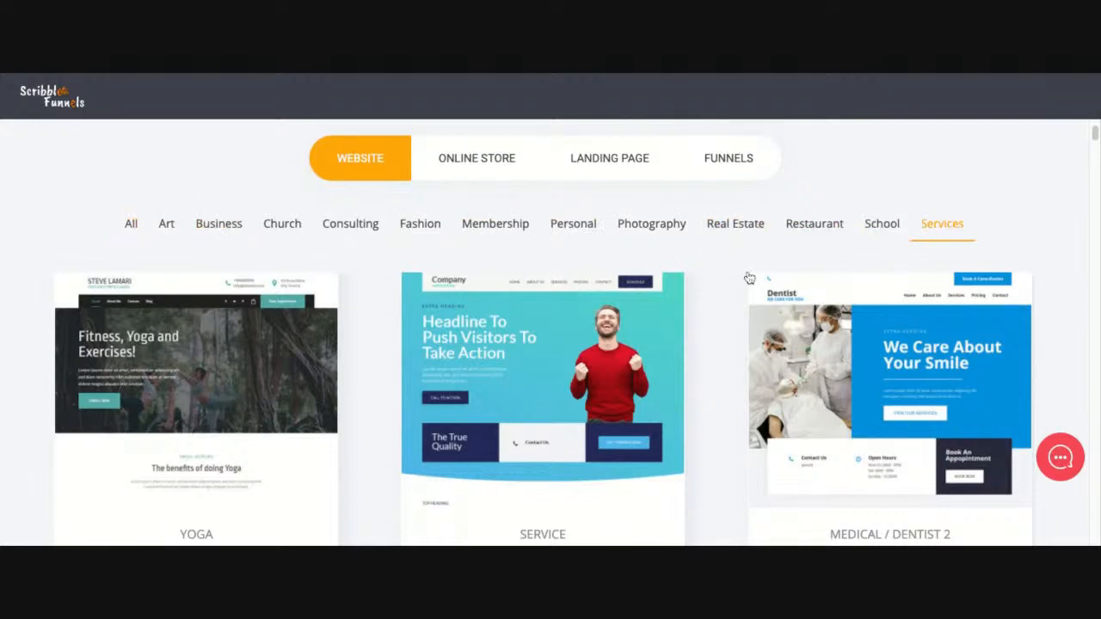
{"action": "scroll", "coordinate": [378, 352], "scroll_direction": "down", "scroll_amount": 1}
{"action": "scroll", "coordinate": [383, 365], "scroll_direction": "down", "scroll_amount": 1}
{"action": "scroll", "coordinate": [384, 365], "scroll_direction": "up", "scroll_amount": 2}
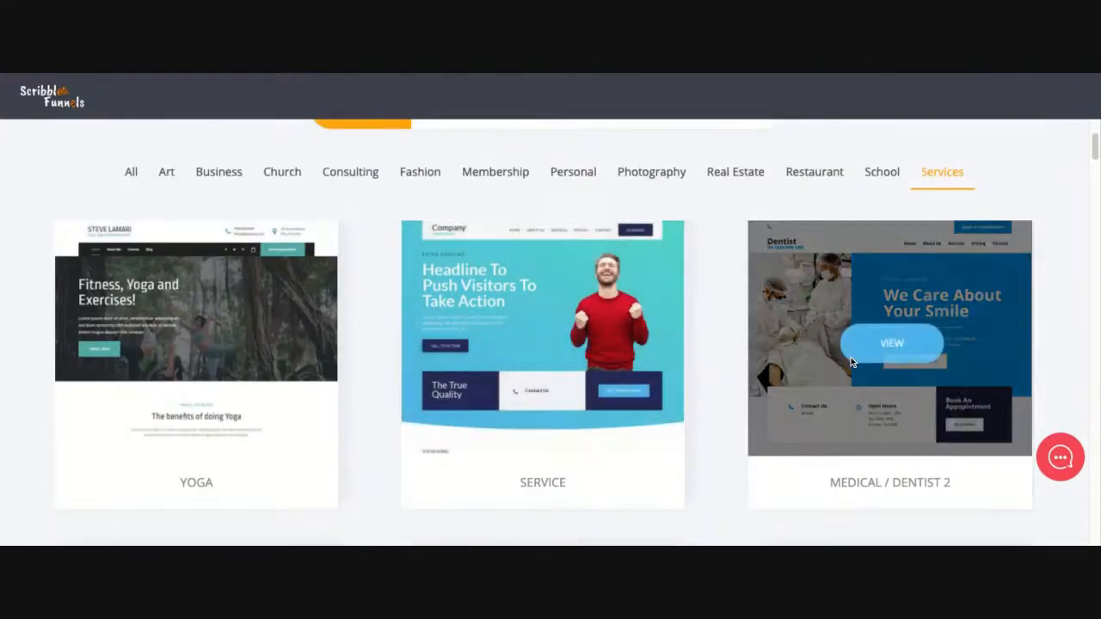
{"action": "mouse_move", "coordinate": [644, 368]}
{"action": "scroll", "coordinate": [641, 368], "scroll_direction": "down", "scroll_amount": 4}
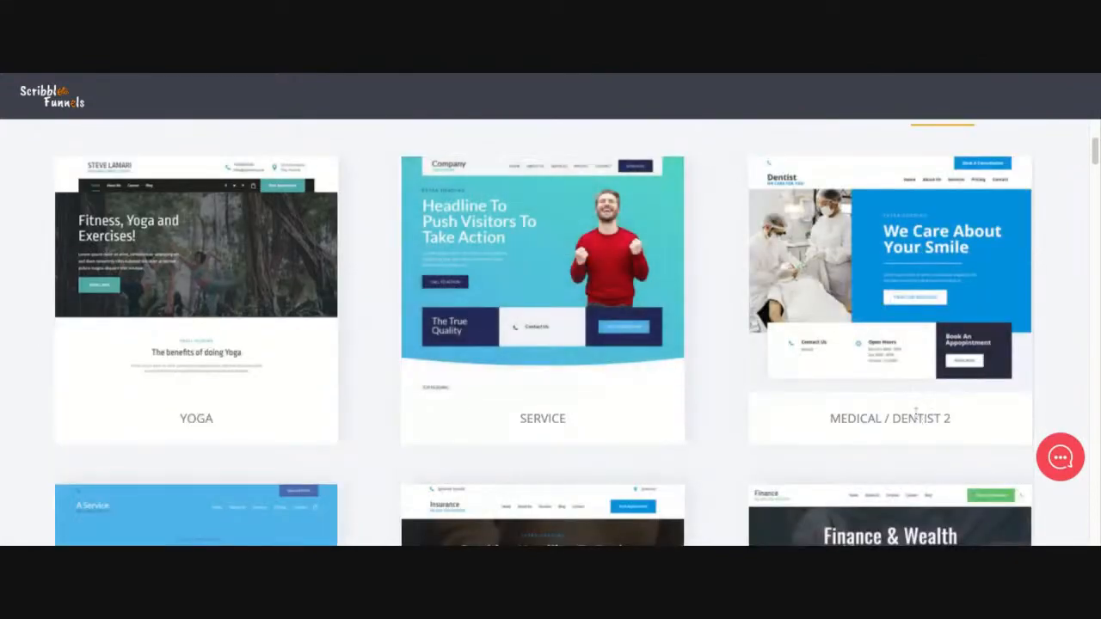
{"action": "scroll", "coordinate": [419, 462], "scroll_direction": "down", "scroll_amount": 1}
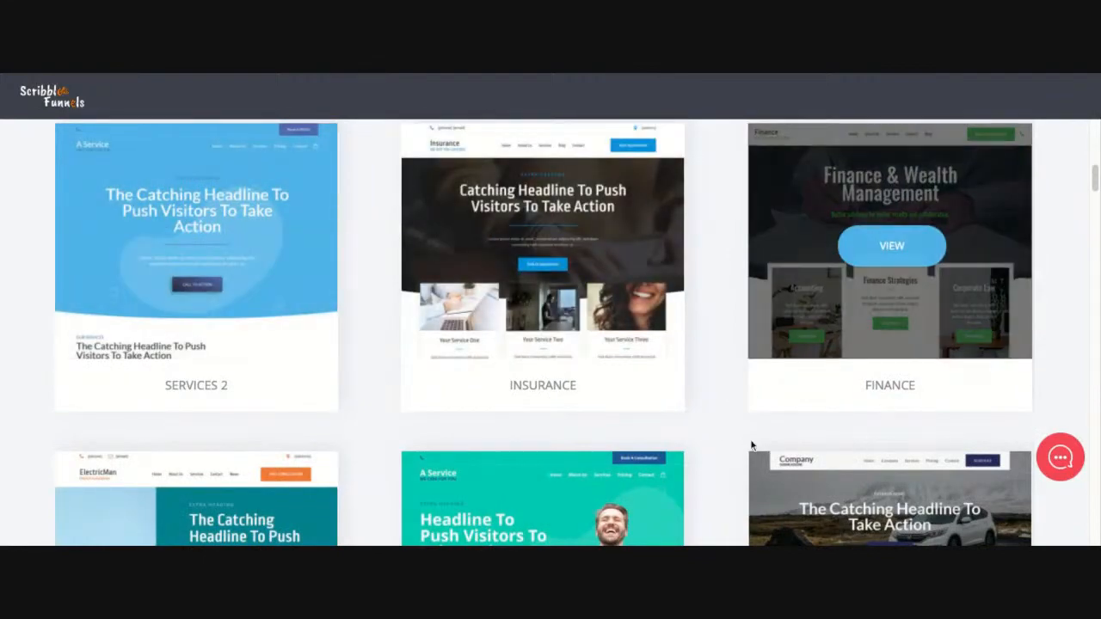
{"action": "scroll", "coordinate": [606, 456], "scroll_direction": "down", "scroll_amount": 3}
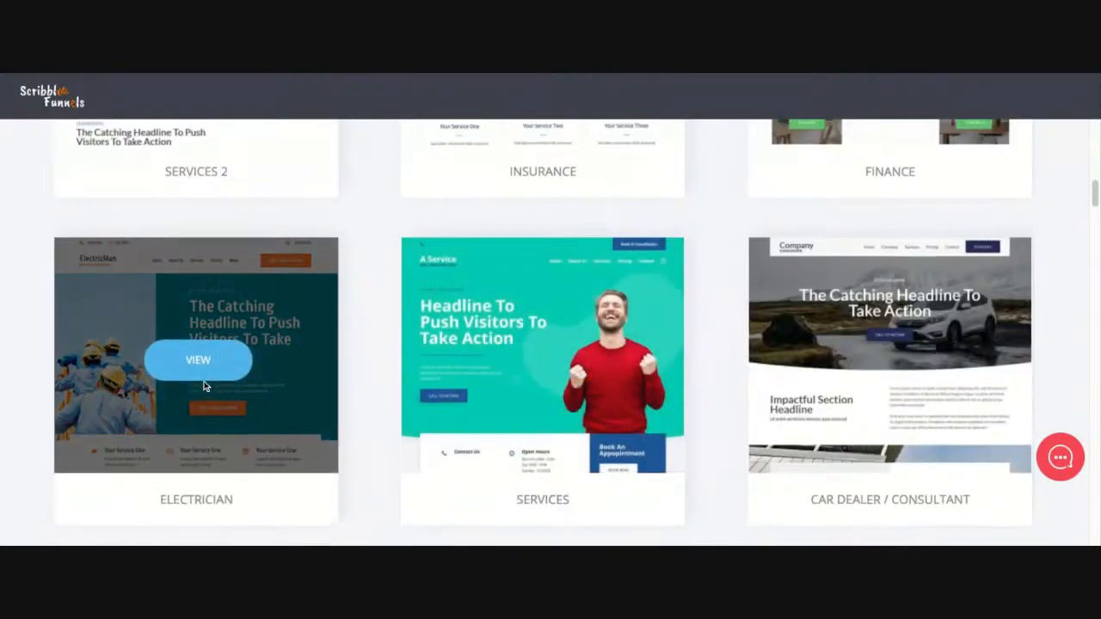
{"action": "scroll", "coordinate": [204, 381], "scroll_direction": "up", "scroll_amount": 7}
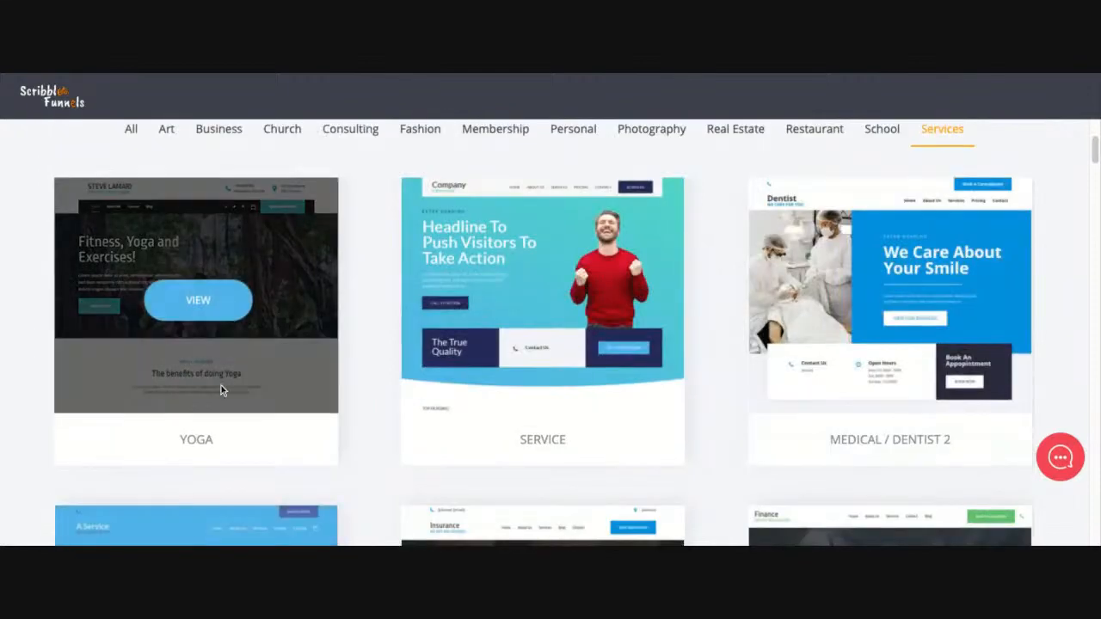
{"action": "scroll", "coordinate": [213, 311], "scroll_direction": "up", "scroll_amount": 2}
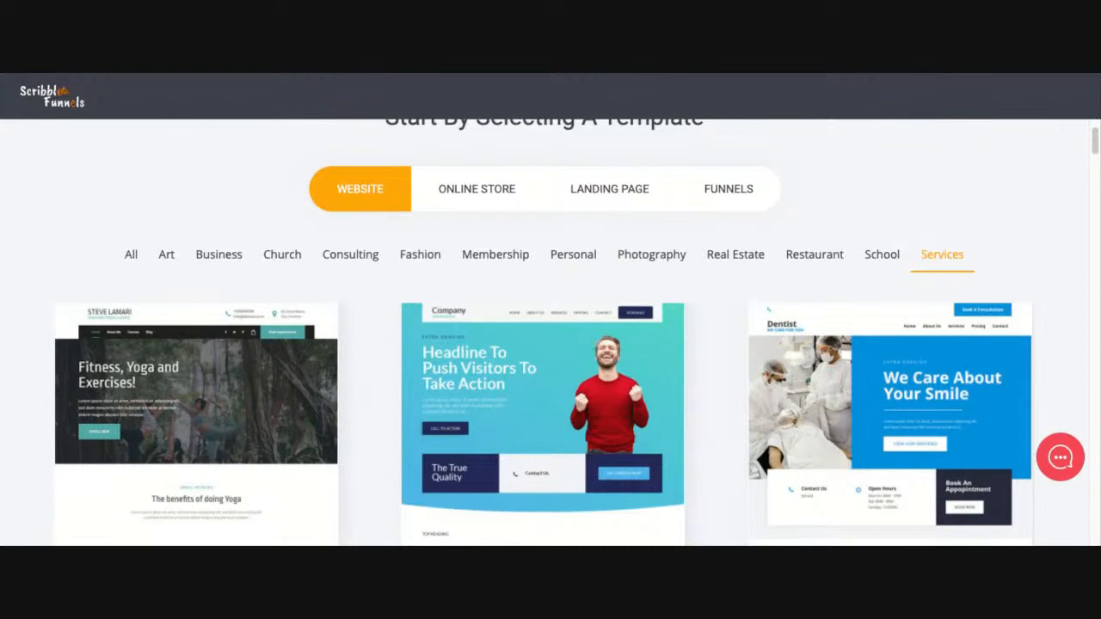
Open the preview of the Yoga template and inspect its hero section and main heading
{"action": "mouse_move", "coordinate": [933, 447]}
{"action": "mouse_move", "coordinate": [123, 430]}
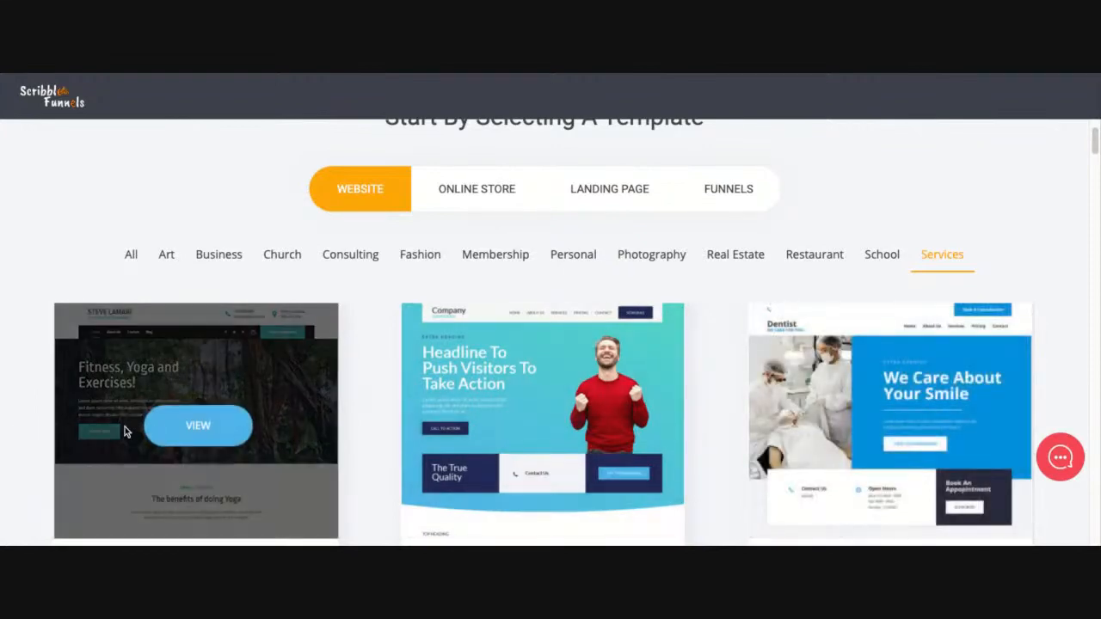
{"action": "left_click", "coordinate": [232, 439]}
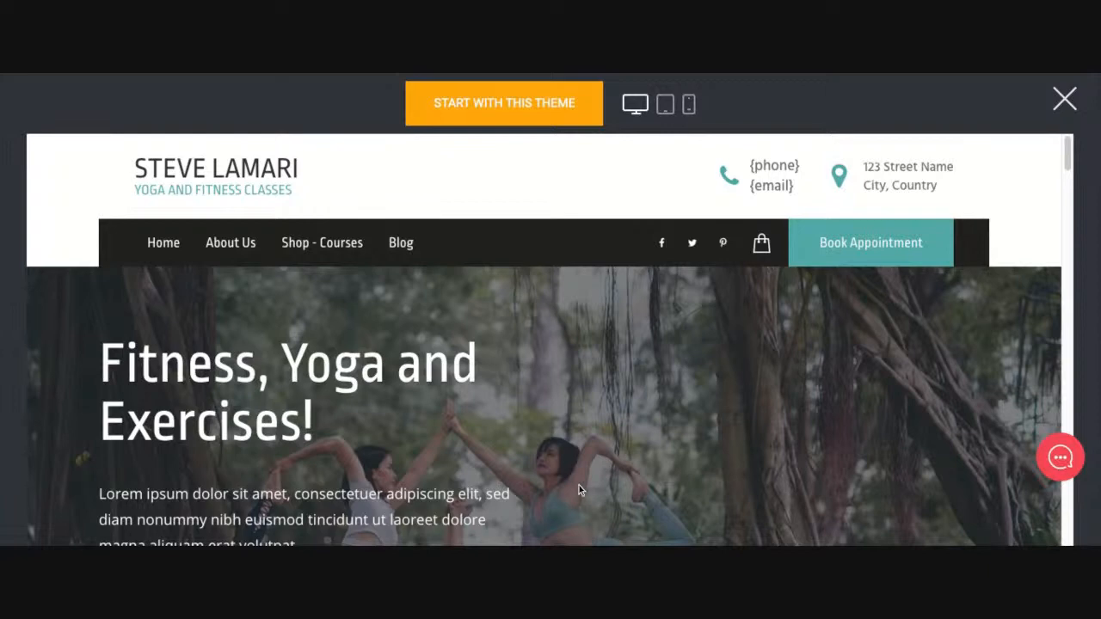
{"action": "scroll", "coordinate": [606, 445], "scroll_direction": "down", "scroll_amount": 3}
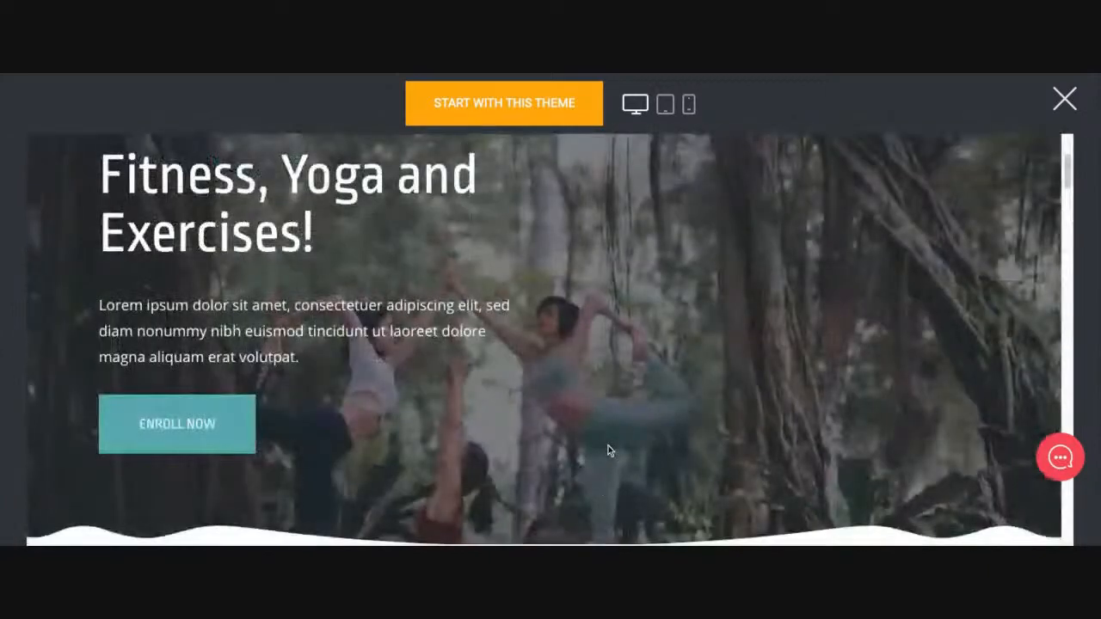
{"action": "scroll", "coordinate": [606, 446], "scroll_direction": "up", "scroll_amount": 3}
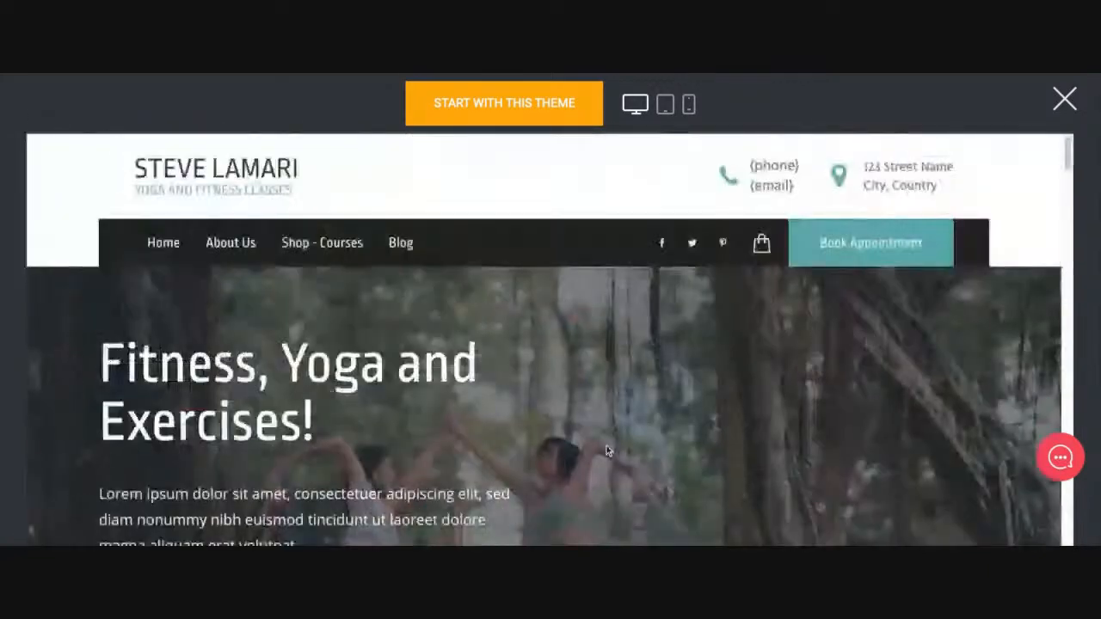
{"action": "triple_click", "coordinate": [240, 385]}
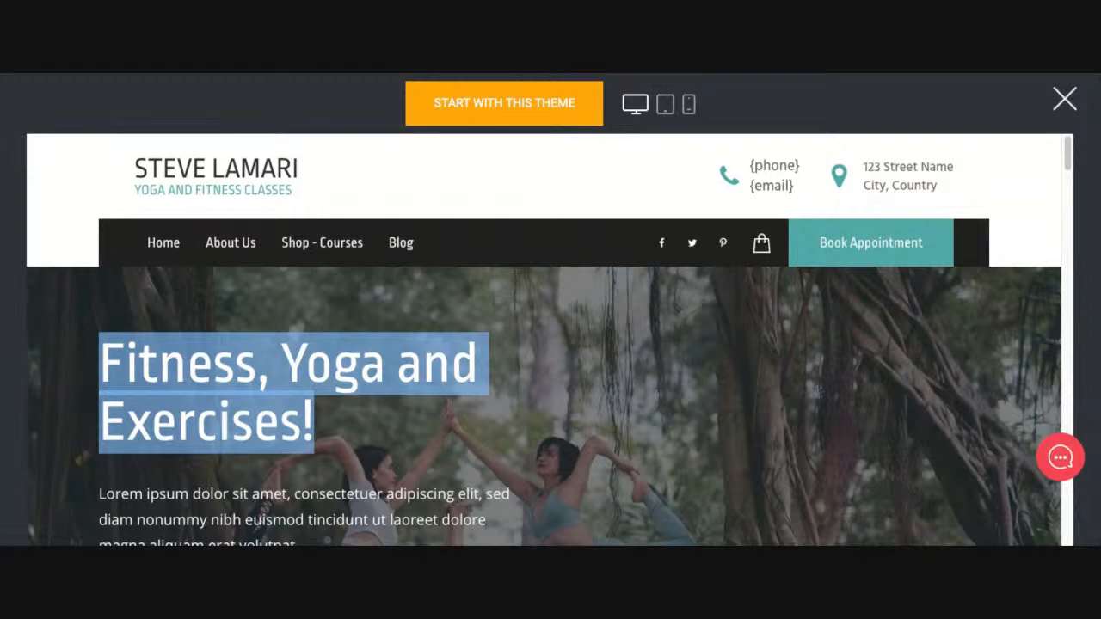
Start with the previewed Yoga theme, title the new website "Graphics Design", submit it and dismiss the introduction video
{"action": "left_click", "coordinate": [514, 108]}
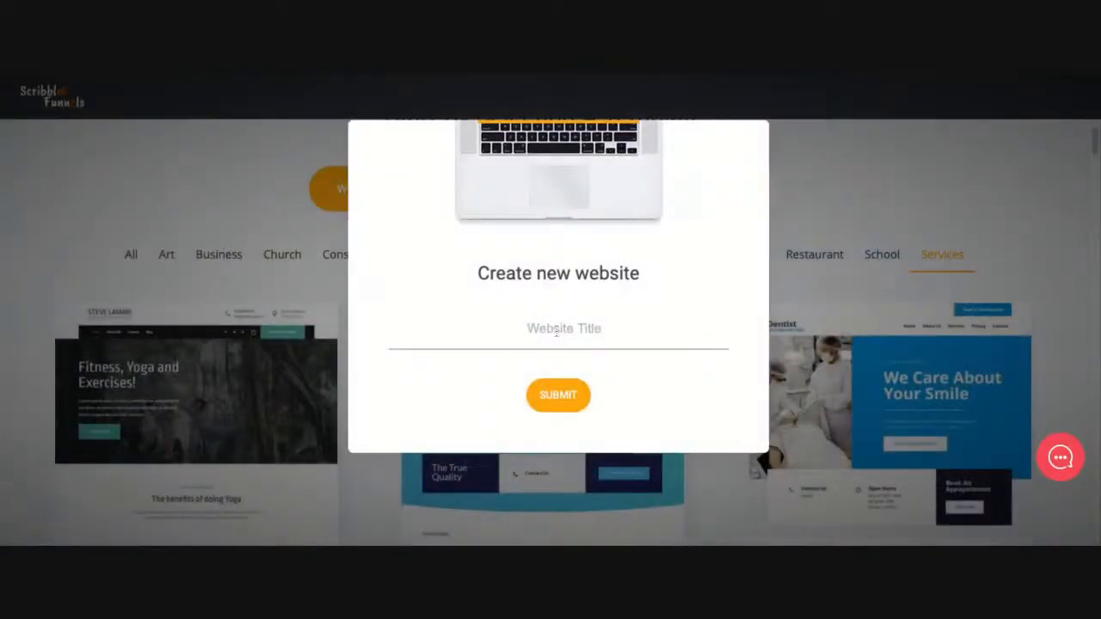
{"action": "type", "text": "Graphics Design"}
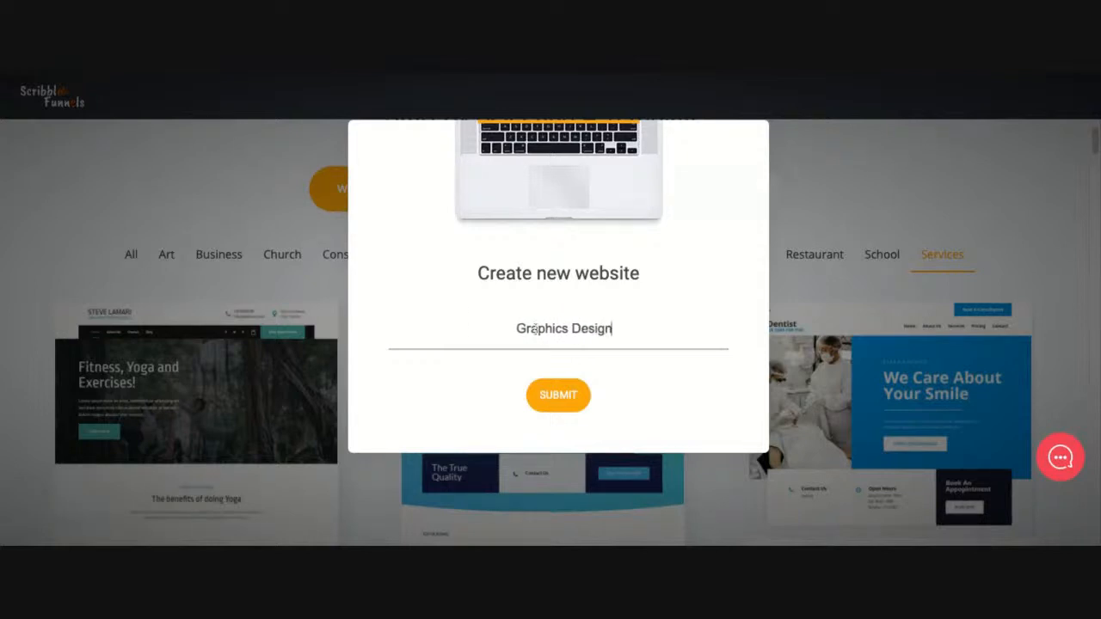
{"action": "left_click", "coordinate": [558, 400]}
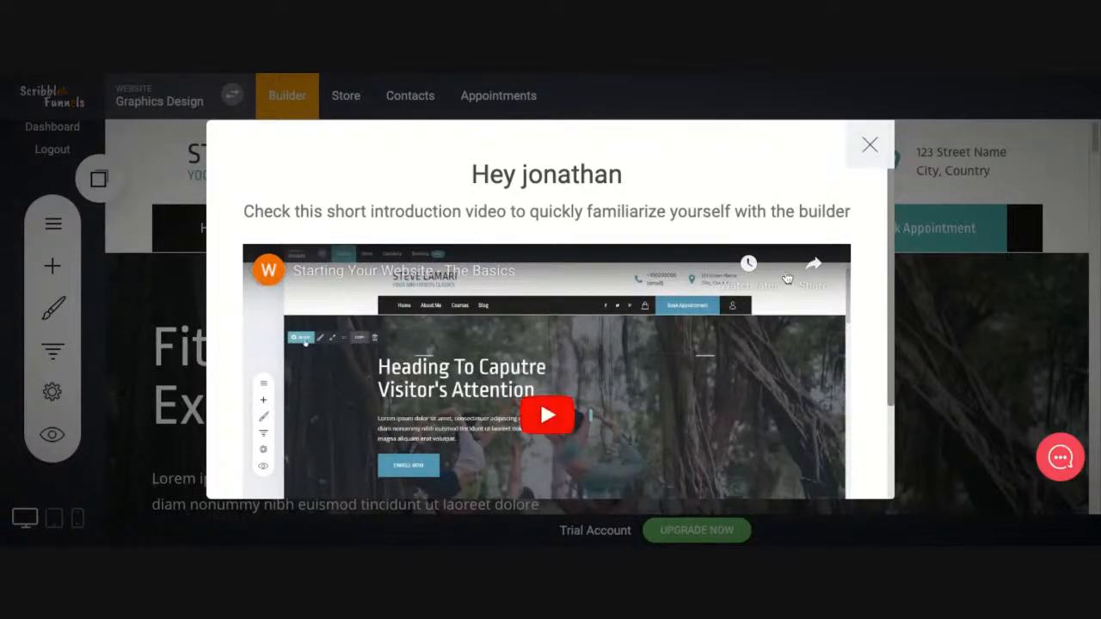
{"action": "left_click", "coordinate": [870, 145]}
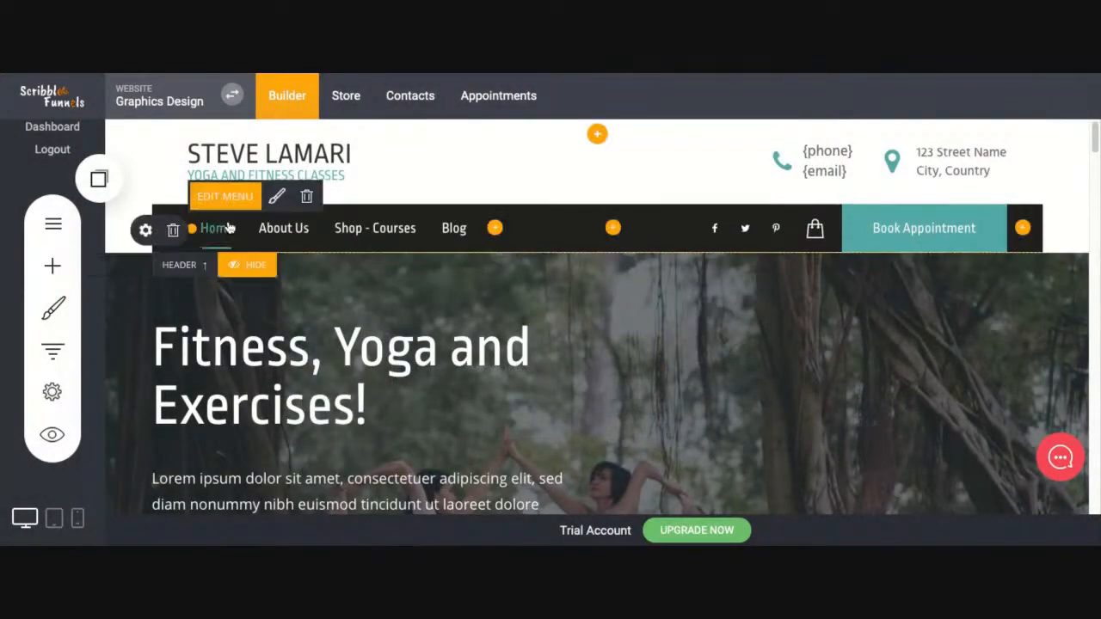
Inspect the header and hero block controls, and review the settings of the ENROLL NOW button without changing them
{"action": "scroll", "coordinate": [257, 316], "scroll_direction": "down", "scroll_amount": 1}
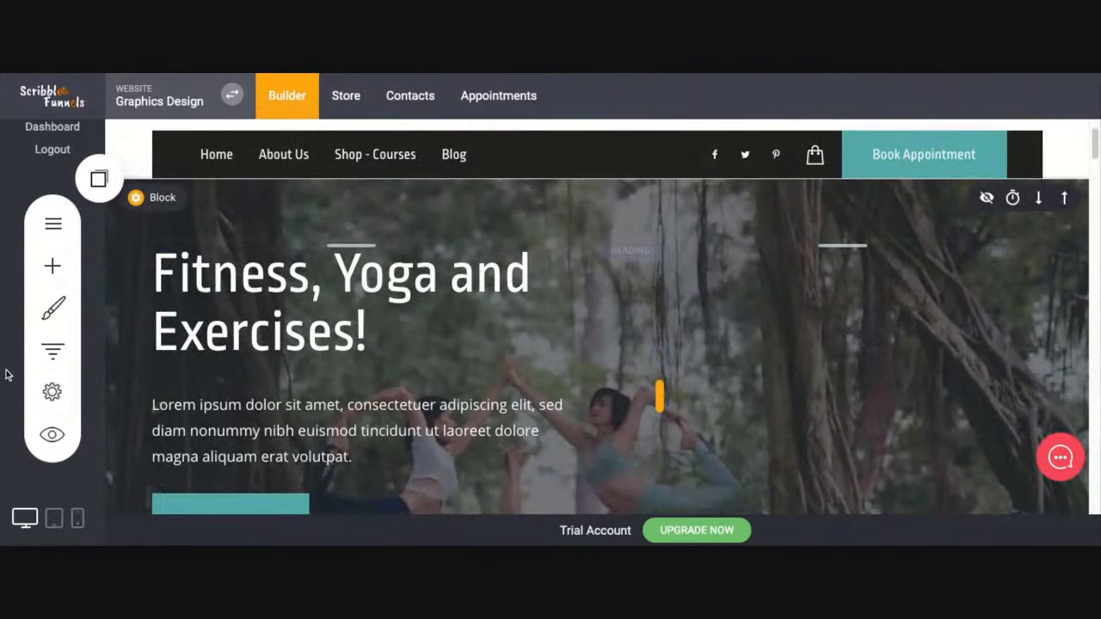
{"action": "scroll", "coordinate": [509, 266], "scroll_direction": "up", "scroll_amount": 1}
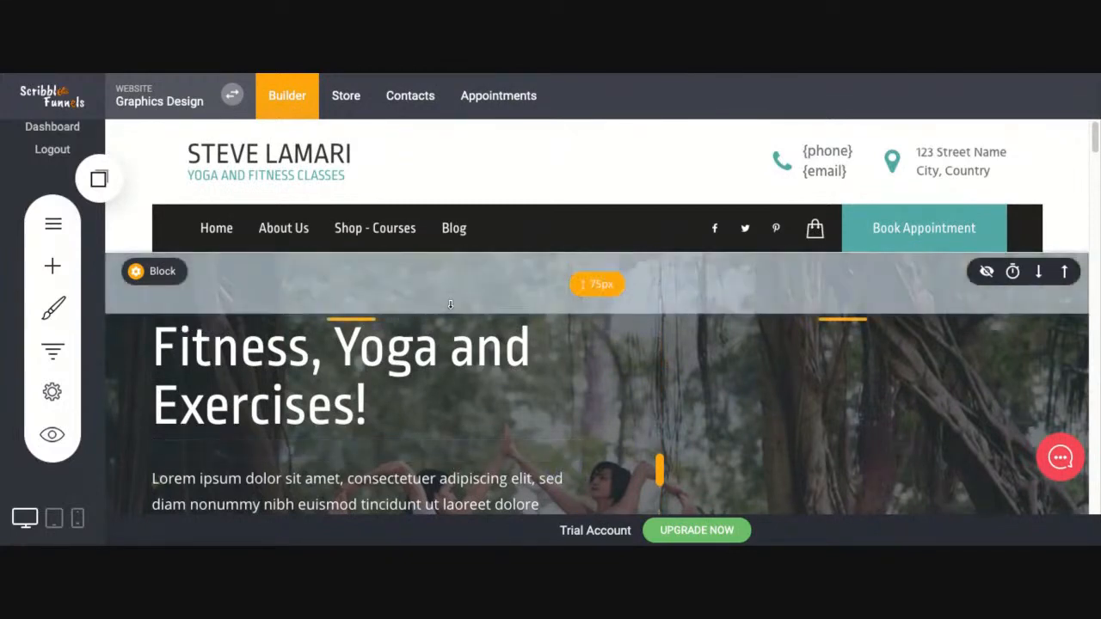
{"action": "mouse_move", "coordinate": [157, 287]}
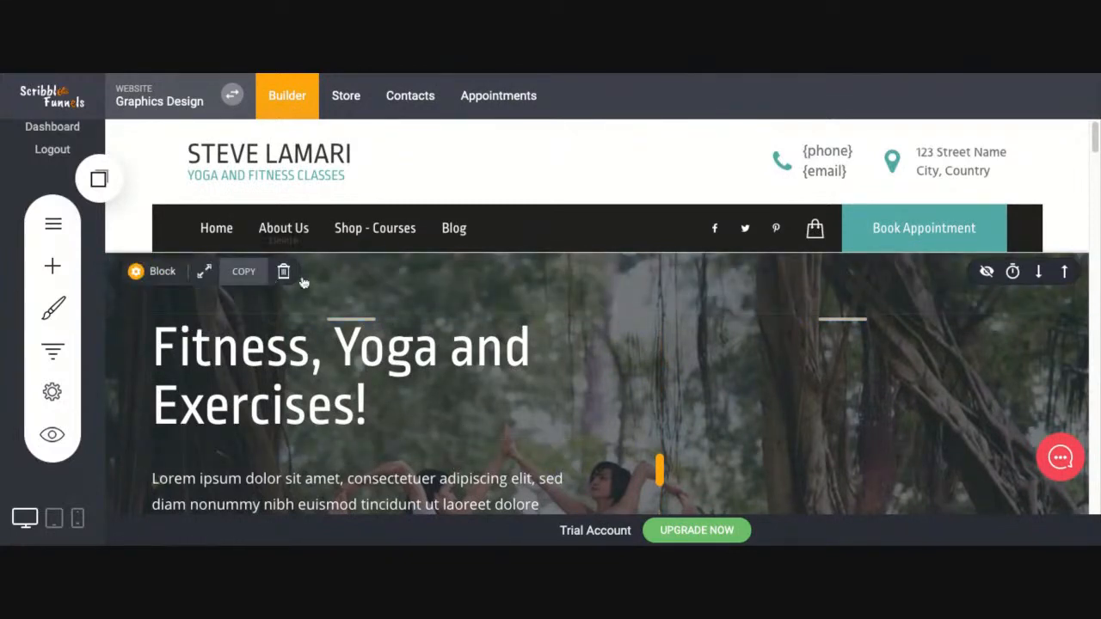
{"action": "scroll", "coordinate": [476, 450], "scroll_direction": "down", "scroll_amount": 3}
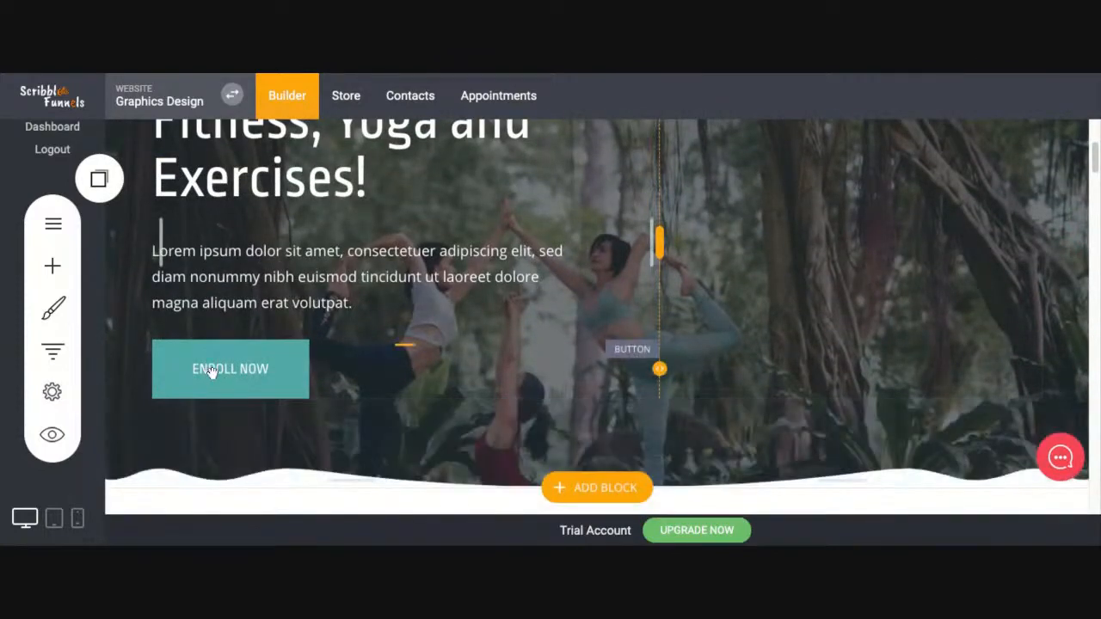
{"action": "left_click", "coordinate": [223, 377]}
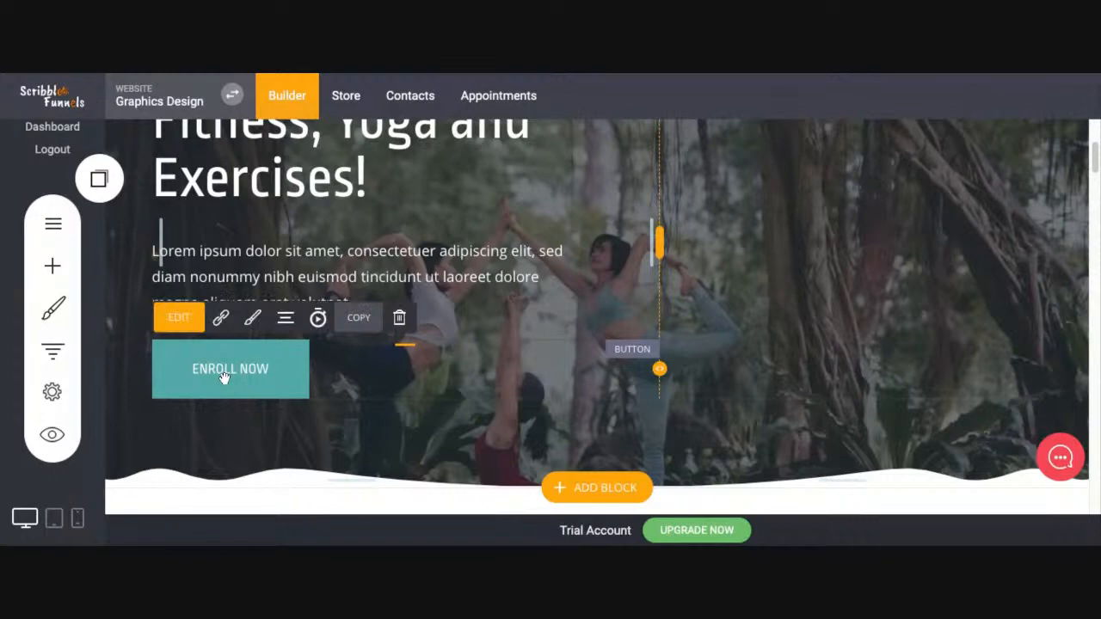
{"action": "left_click", "coordinate": [183, 328]}
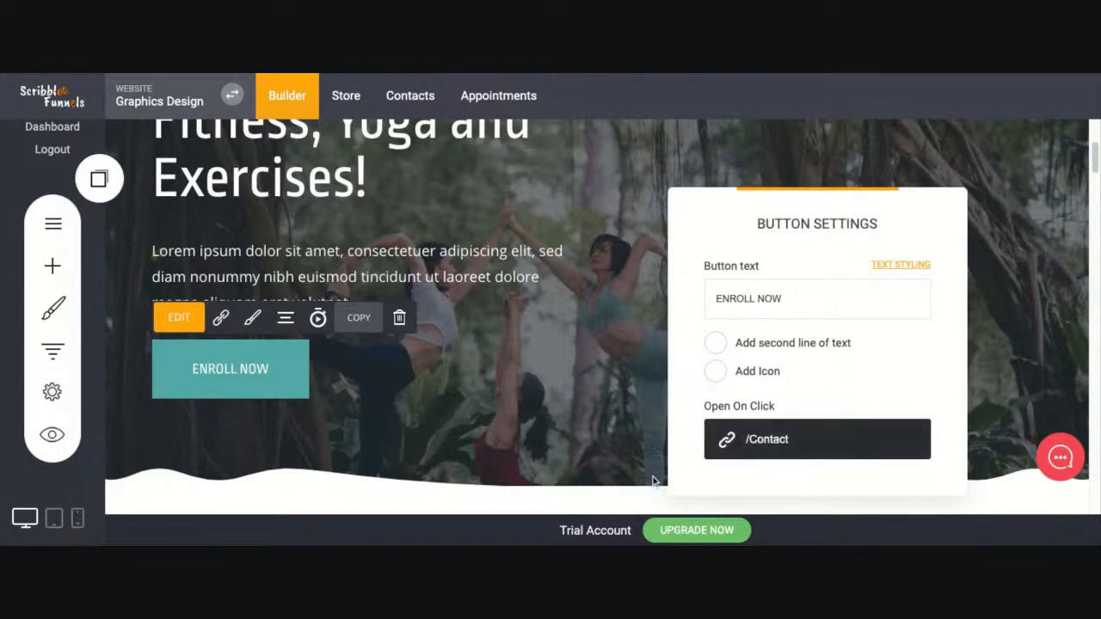
{"action": "left_click", "coordinate": [529, 402]}
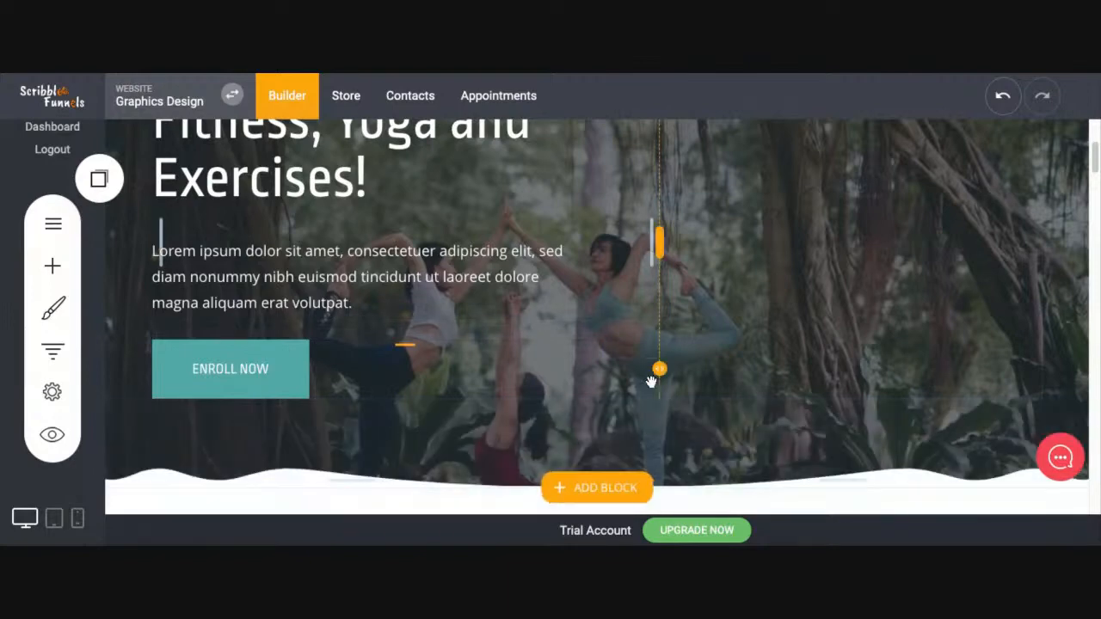
Replace the hero block's main heading with "Free Graphics Design"
{"action": "scroll", "coordinate": [653, 370], "scroll_direction": "up", "scroll_amount": 3}
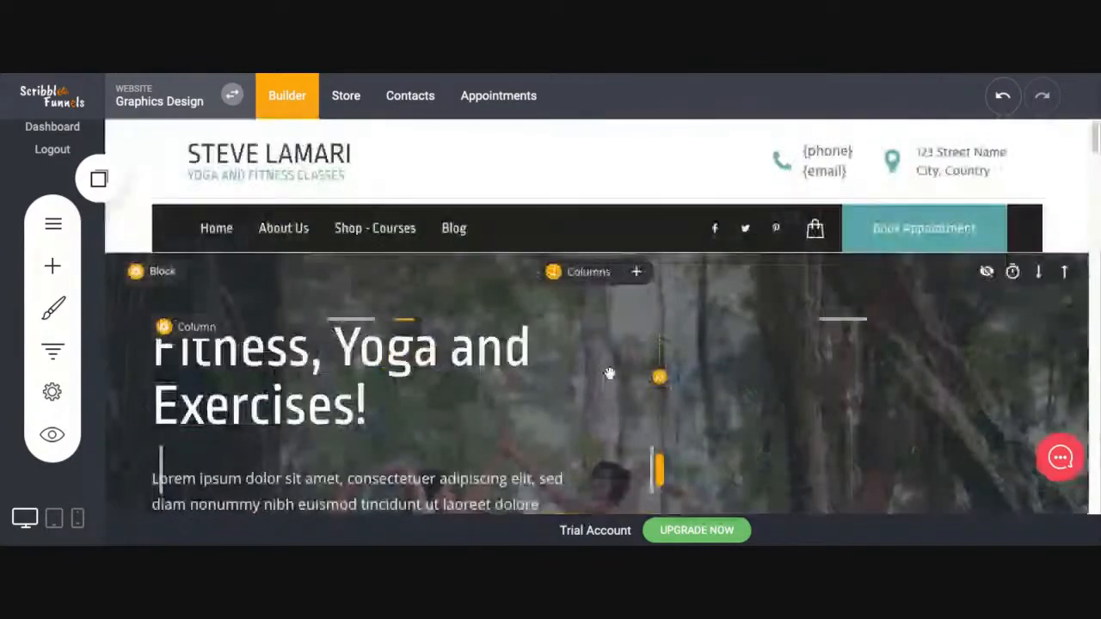
{"action": "left_click", "coordinate": [270, 345]}
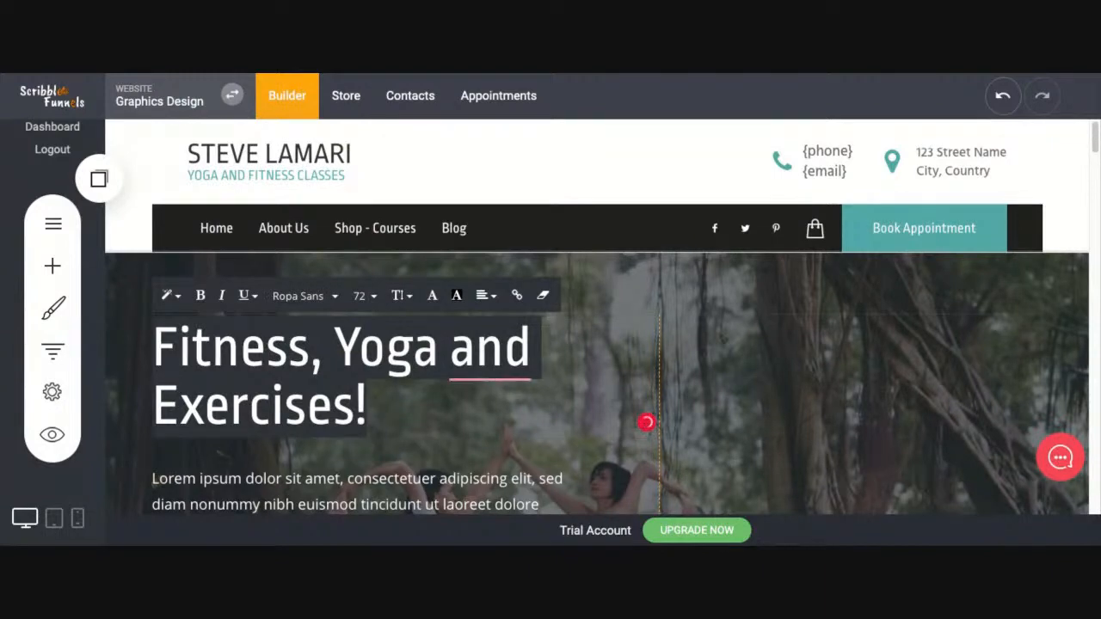
{"action": "type", "text": "Fre"}
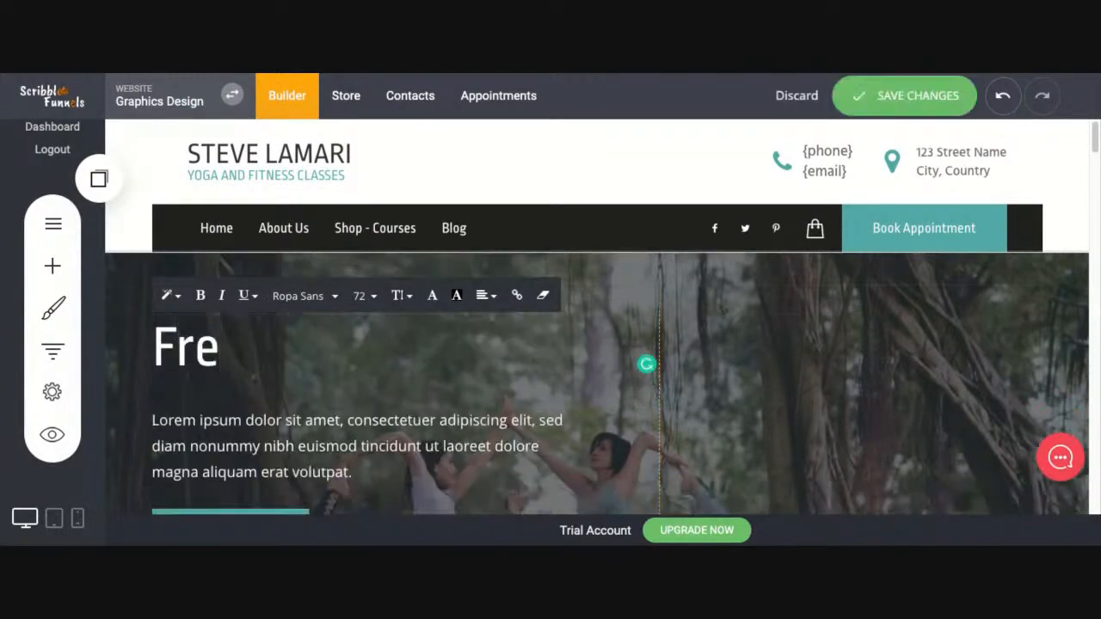
{"action": "type", "text": "e f"}
{"action": "key", "text": "BackSpace"}
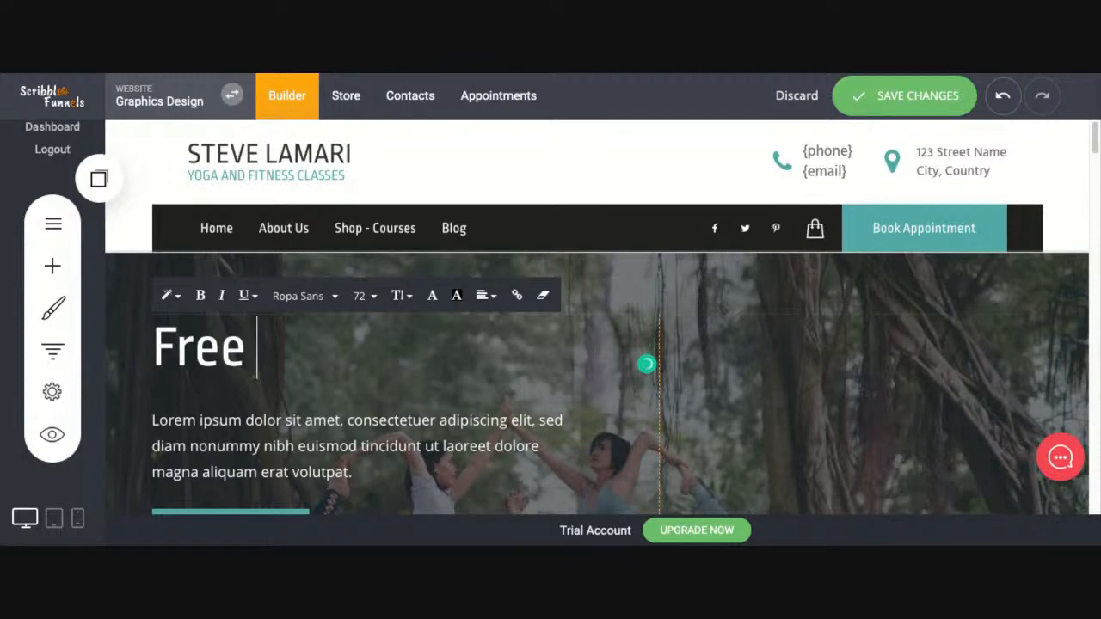
{"action": "type", "text": "Grapho"}
{"action": "key", "text": "BackSpace"}
{"action": "type", "text": "ics "}
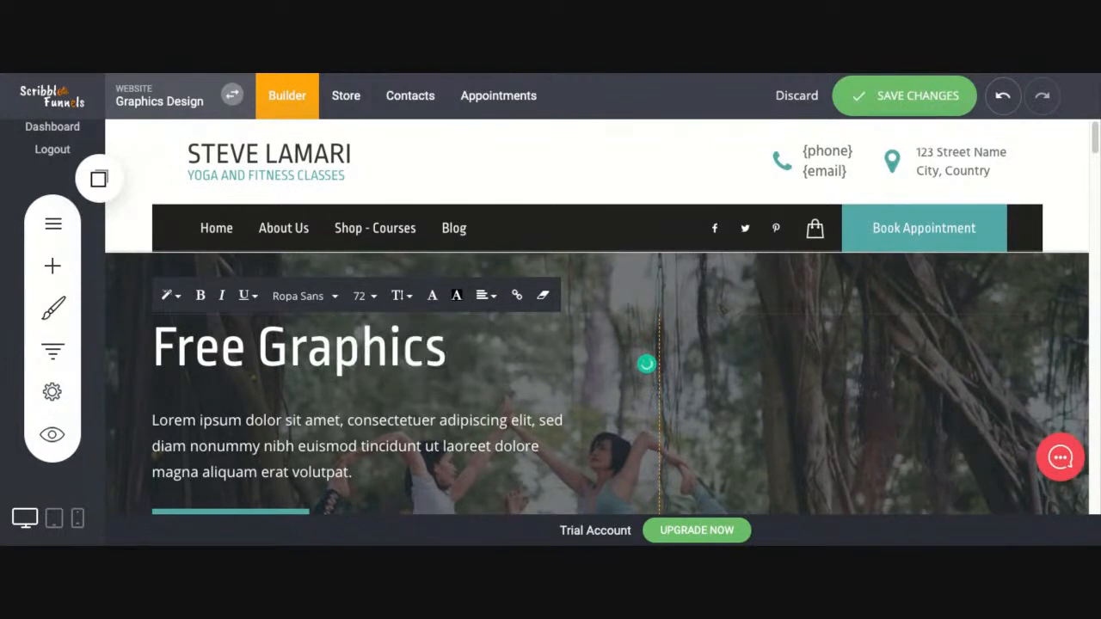
{"action": "type", "text": "Di"}
{"action": "key", "text": "BackSpace"}
{"action": "type", "text": "e"}
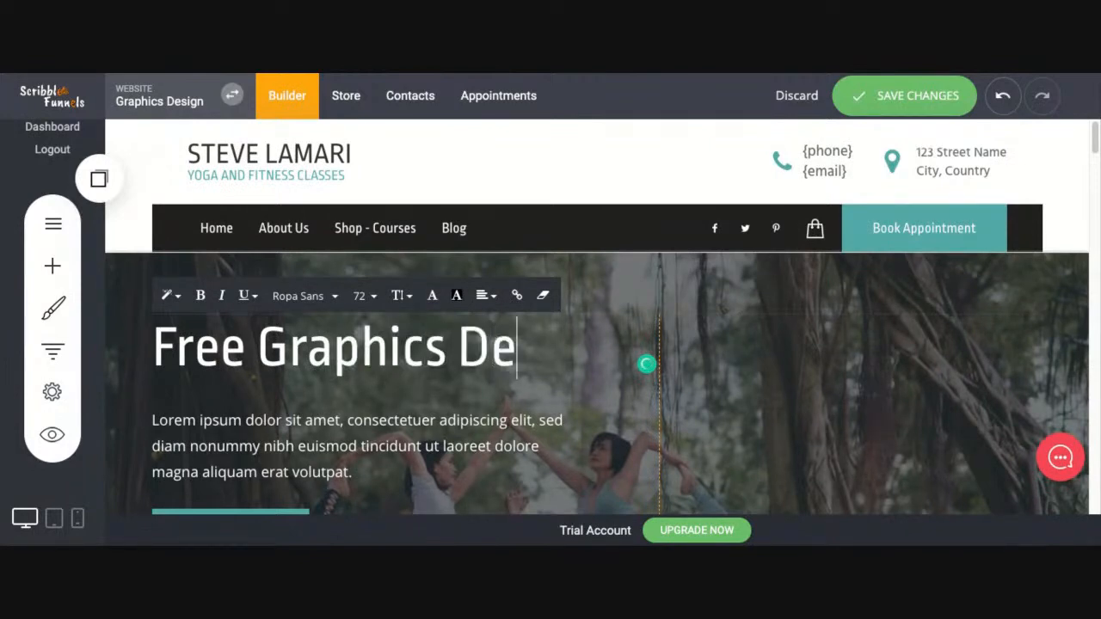
{"action": "type", "text": "sign"}
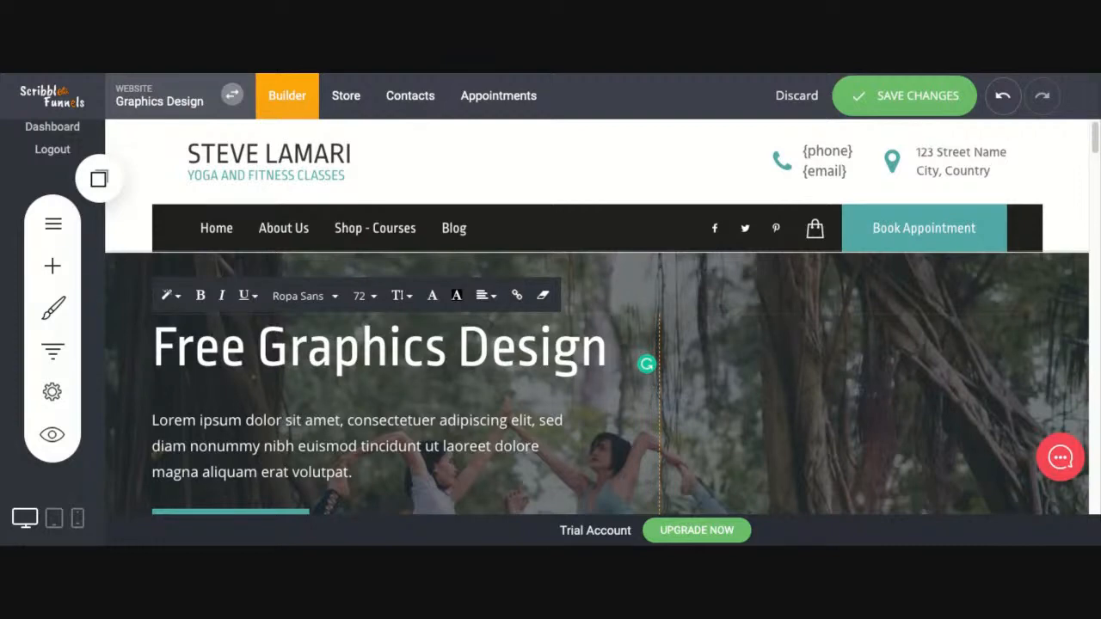
{"action": "left_click", "coordinate": [278, 426]}
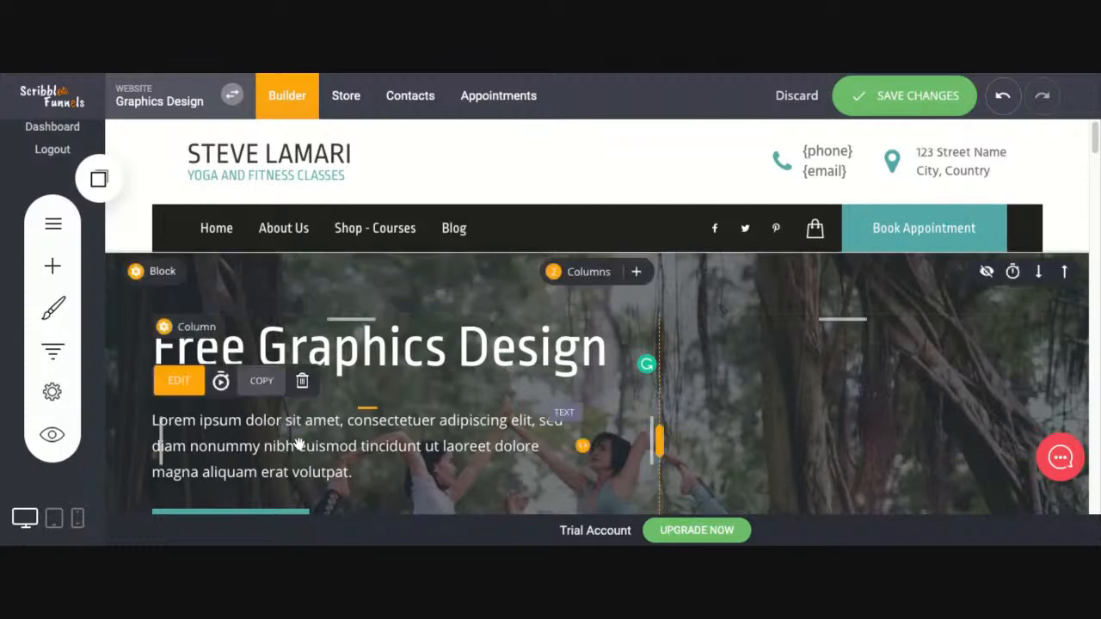
Insert an empty block directly below the section with the yoga photo and its ENROLL NOW button
{"action": "scroll", "coordinate": [484, 466], "scroll_direction": "down", "scroll_amount": 5}
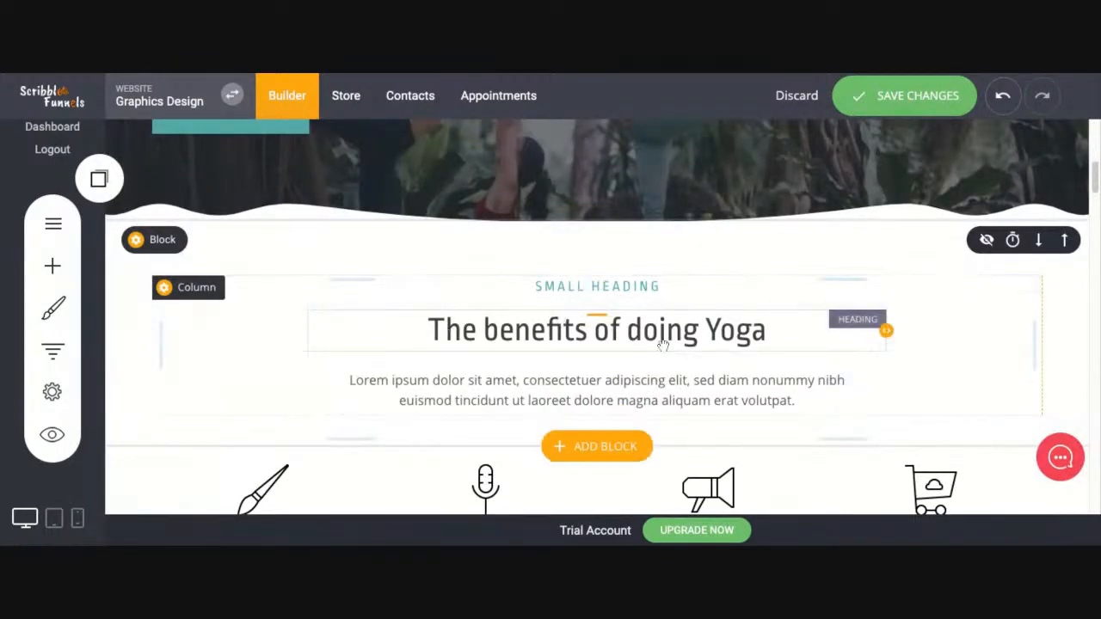
{"action": "scroll", "coordinate": [709, 365], "scroll_direction": "down", "scroll_amount": 2}
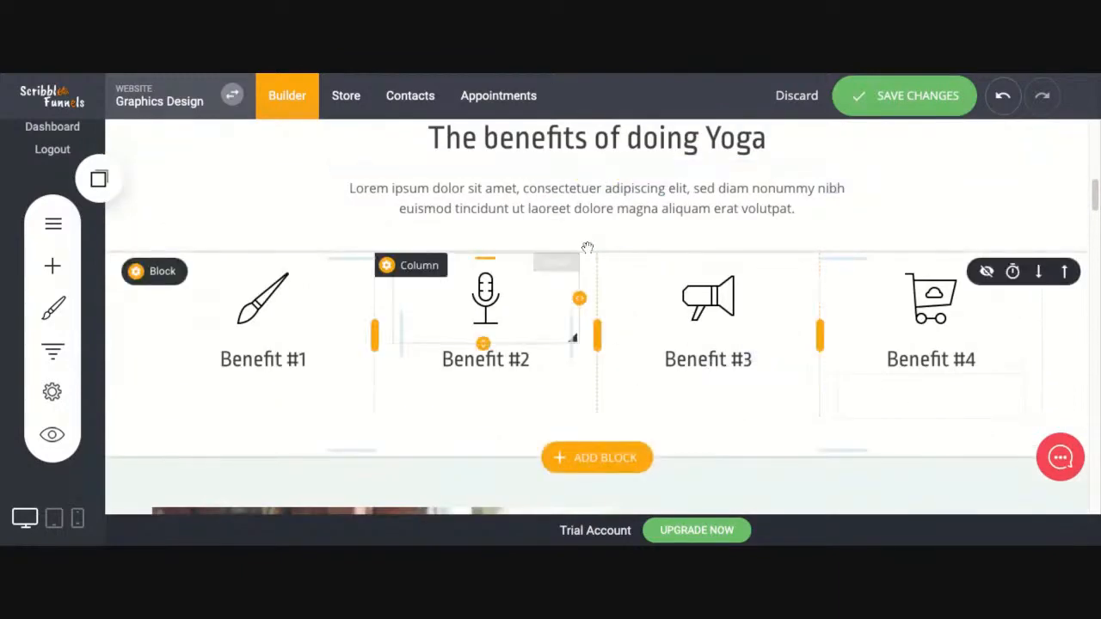
{"action": "scroll", "coordinate": [587, 254], "scroll_direction": "up", "scroll_amount": 1}
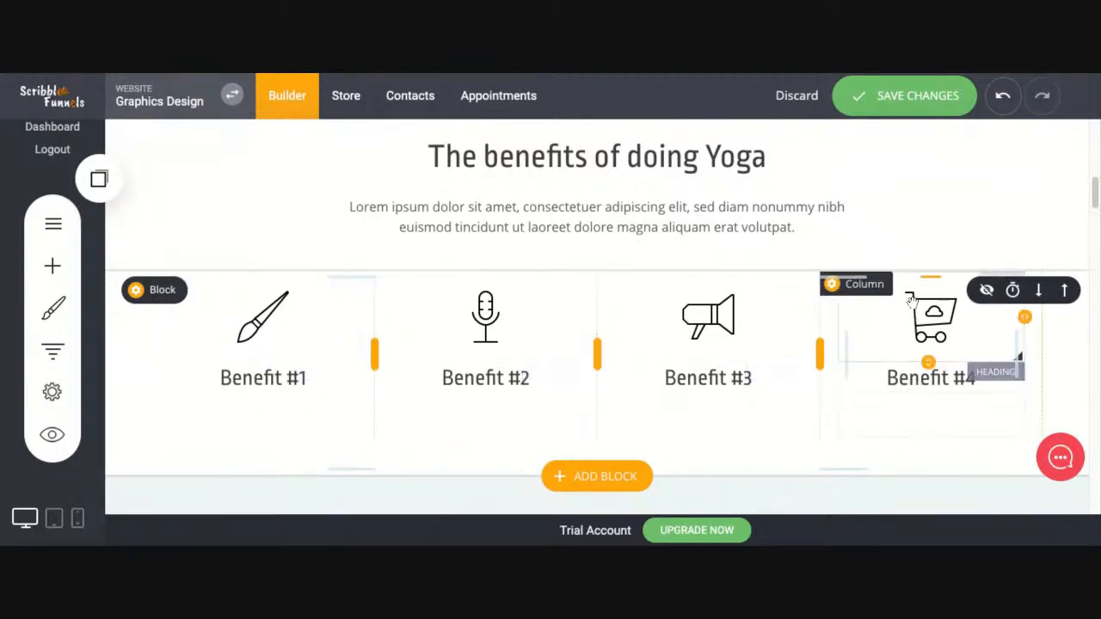
{"action": "scroll", "coordinate": [863, 387], "scroll_direction": "down", "scroll_amount": 4}
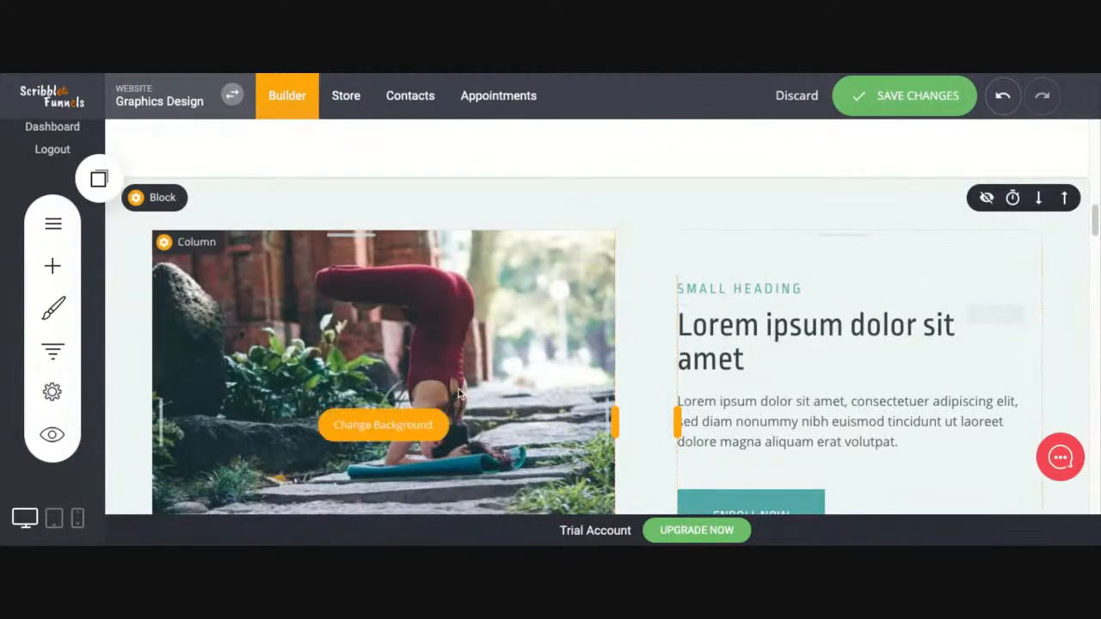
{"action": "scroll", "coordinate": [465, 393], "scroll_direction": "down", "scroll_amount": 3}
{"action": "scroll", "coordinate": [800, 389], "scroll_direction": "down", "scroll_amount": 3}
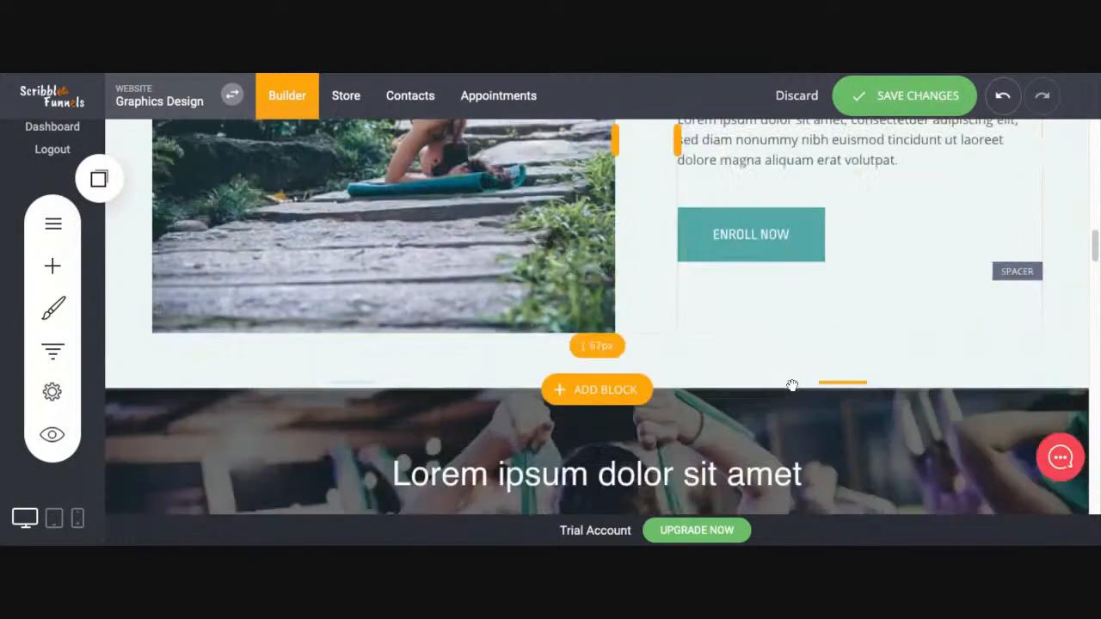
{"action": "left_click", "coordinate": [593, 295]}
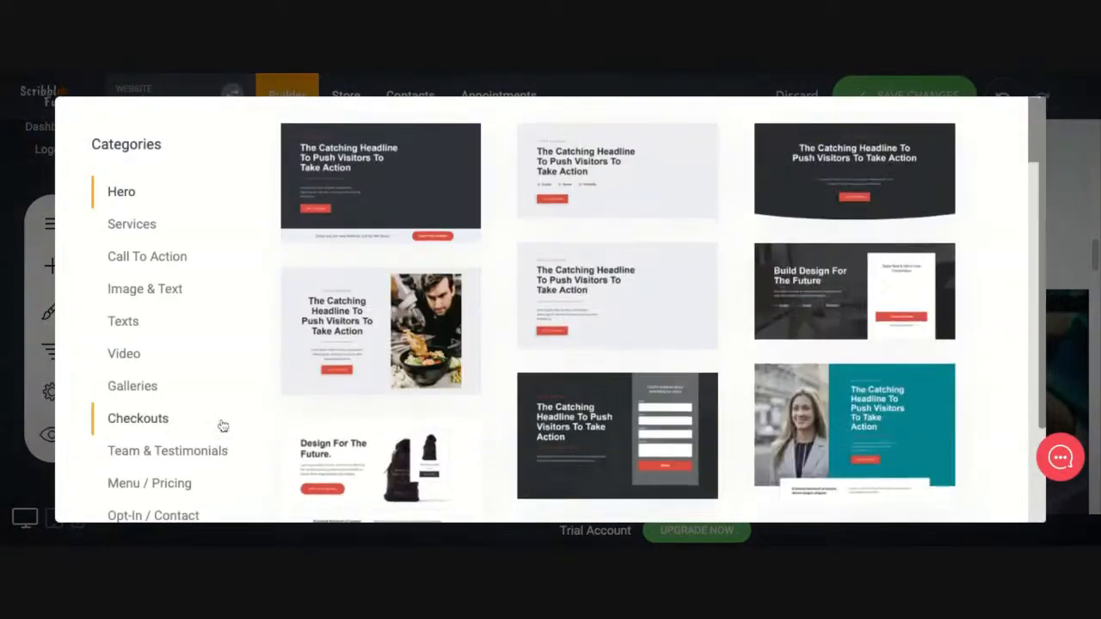
{"action": "scroll", "coordinate": [156, 438], "scroll_direction": "down", "scroll_amount": 2}
{"action": "left_click", "coordinate": [147, 466]}
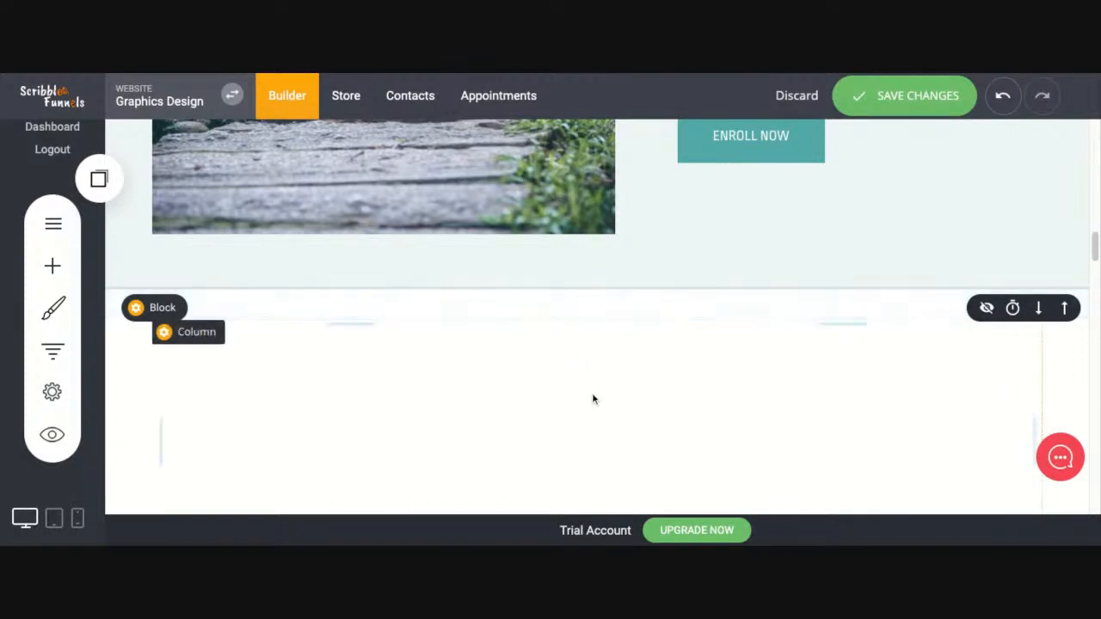
Check the new block's column settings without changing them, and split the block into three columns
{"action": "left_click", "coordinate": [203, 334]}
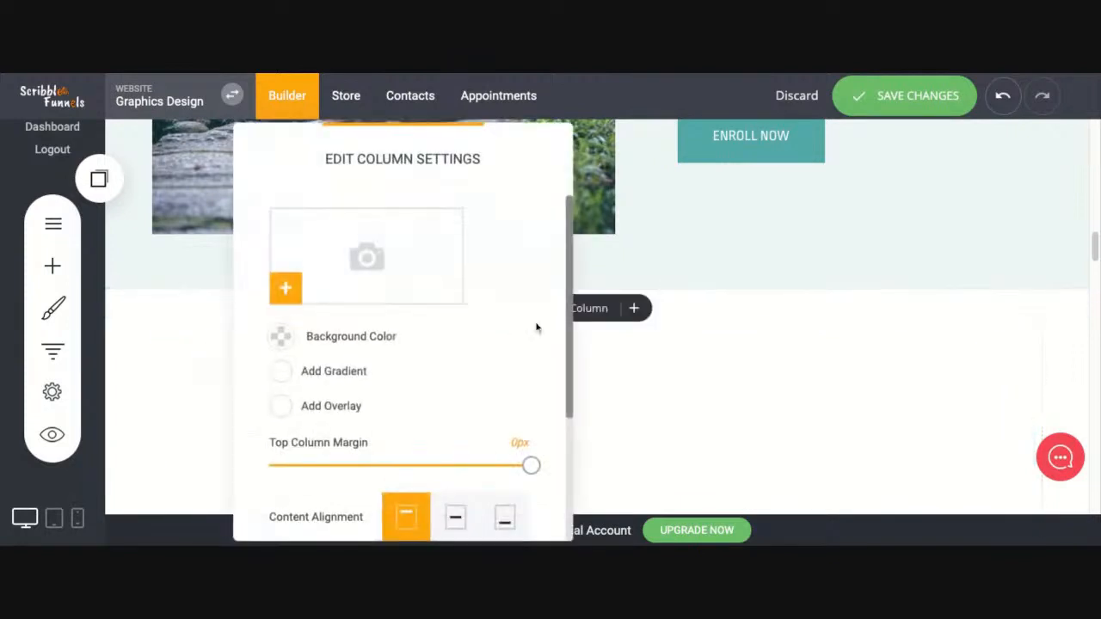
{"action": "left_click", "coordinate": [629, 418]}
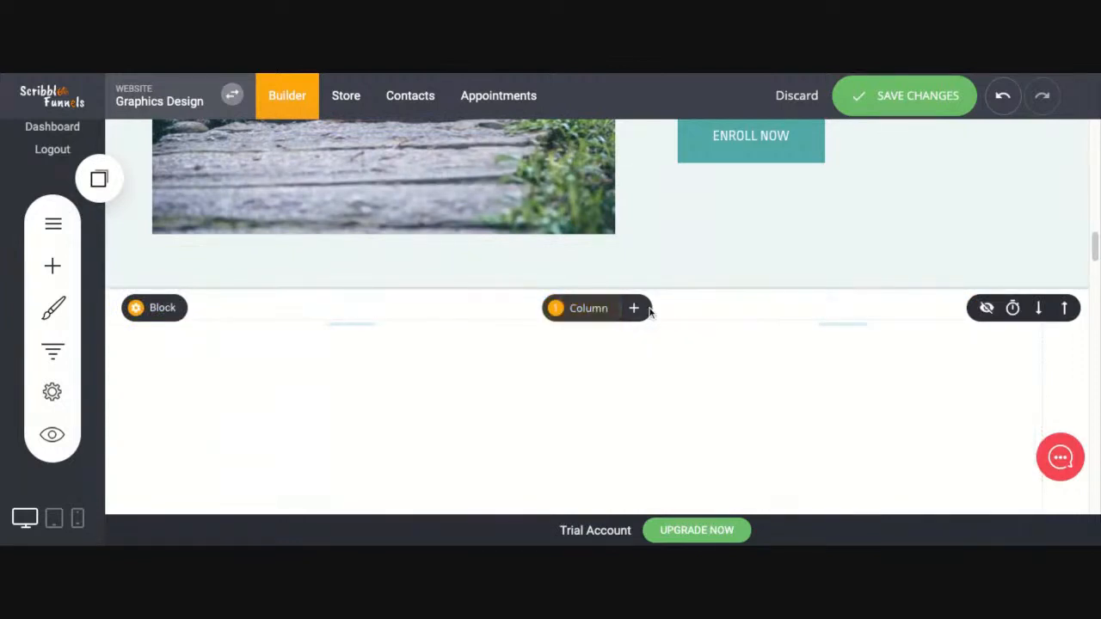
{"action": "left_click", "coordinate": [570, 314]}
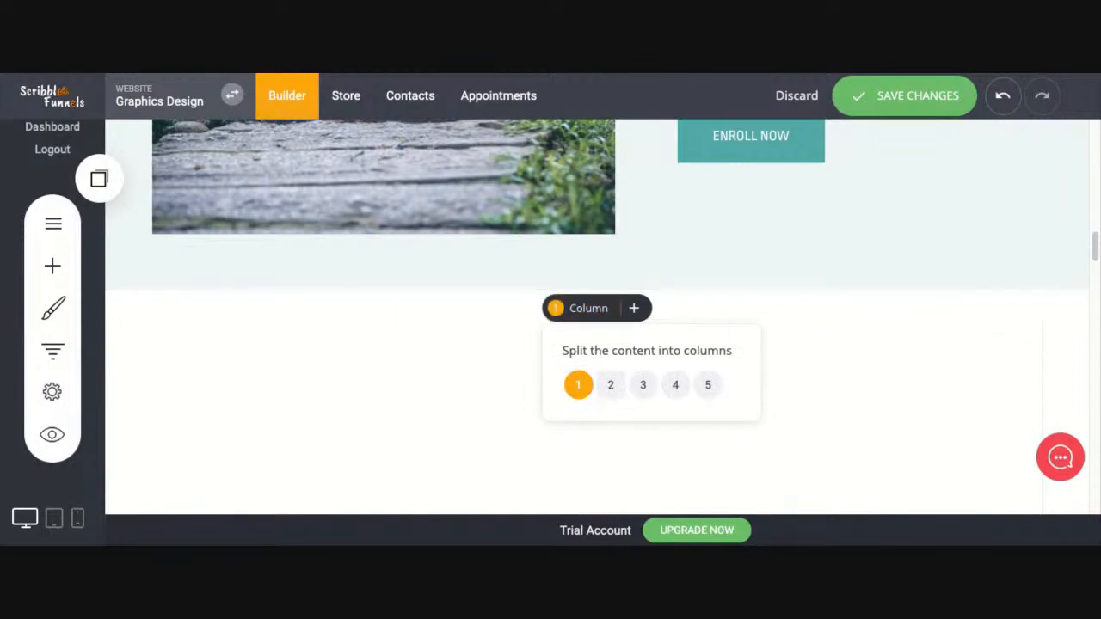
{"action": "left_click", "coordinate": [644, 389]}
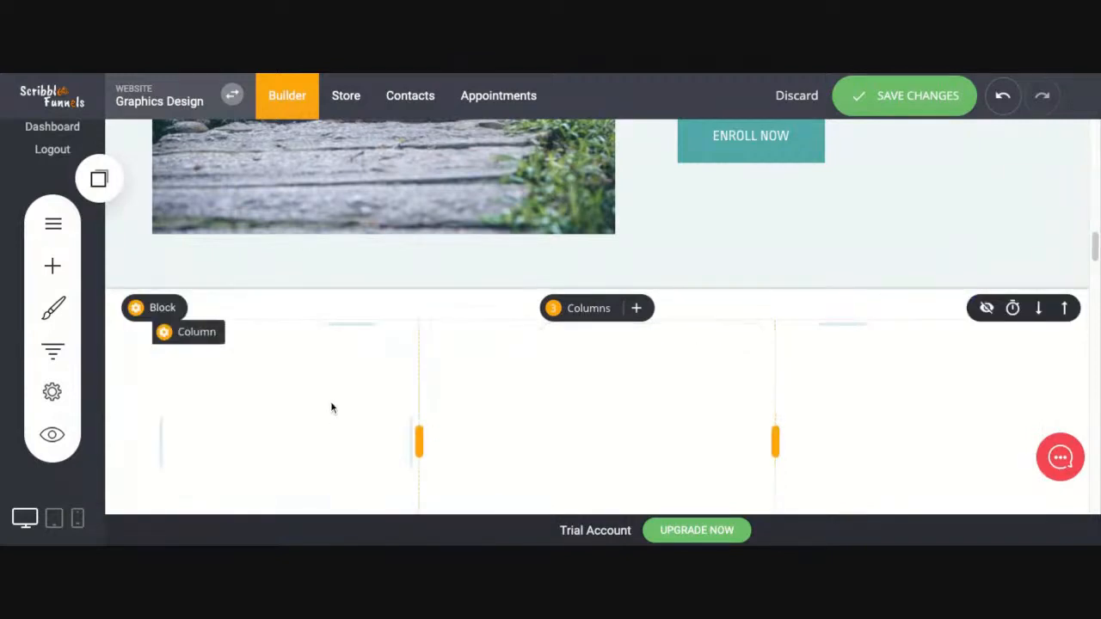
Look through the available widgets and place a Map widget in the middle column of the new block
{"action": "left_click", "coordinate": [52, 265]}
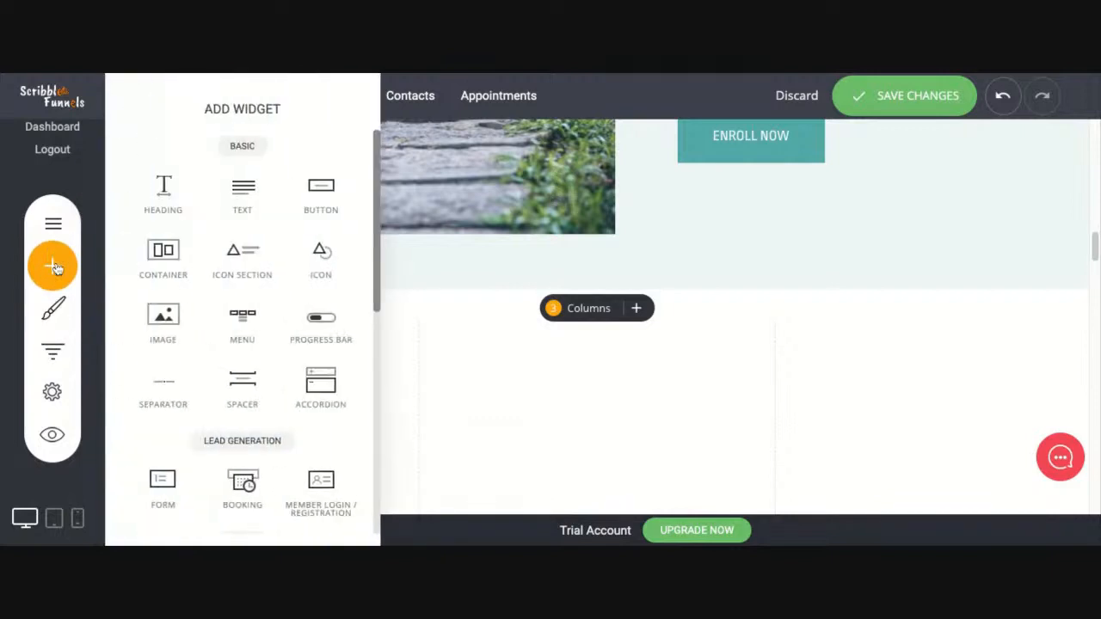
{"action": "scroll", "coordinate": [246, 447], "scroll_direction": "down", "scroll_amount": 2}
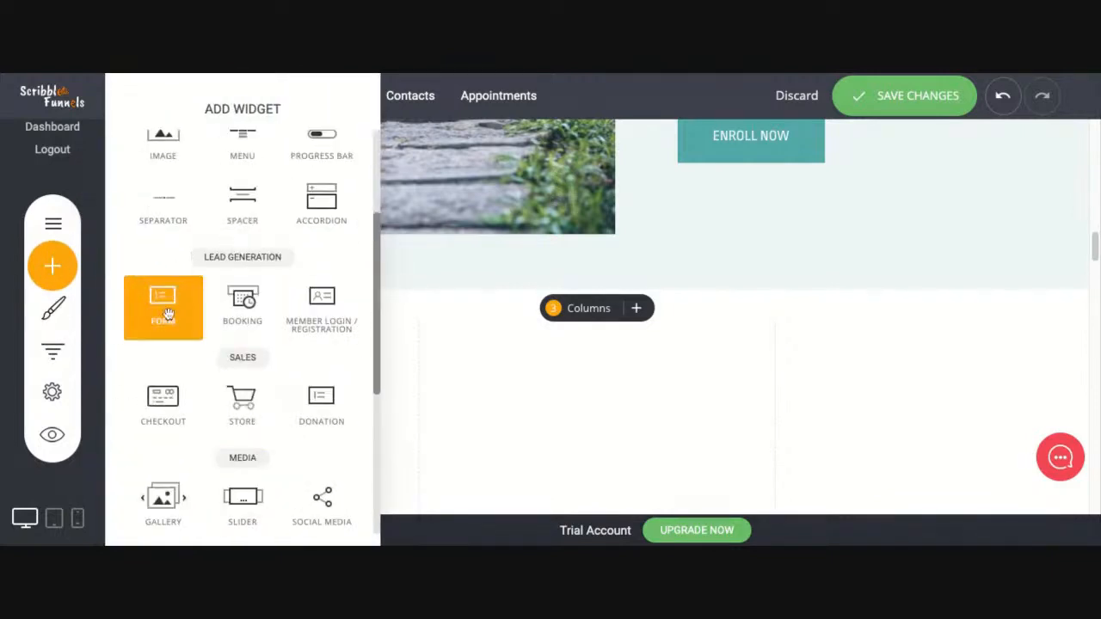
{"action": "scroll", "coordinate": [186, 411], "scroll_direction": "down", "scroll_amount": 1}
{"action": "scroll", "coordinate": [188, 413], "scroll_direction": "down", "scroll_amount": 2}
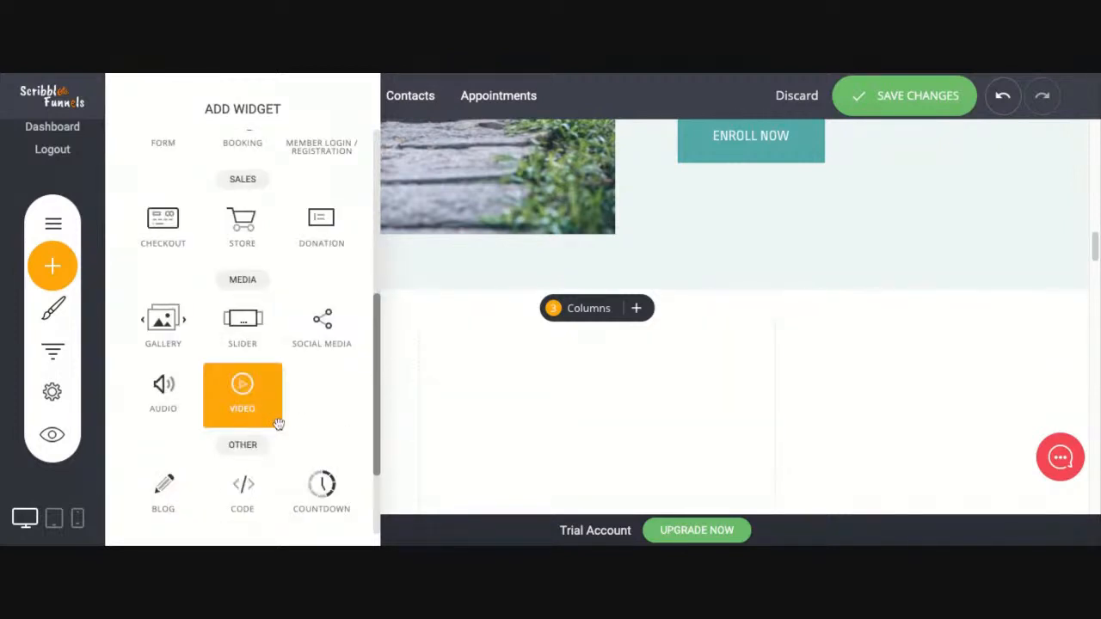
{"action": "scroll", "coordinate": [277, 423], "scroll_direction": "down", "scroll_amount": 2}
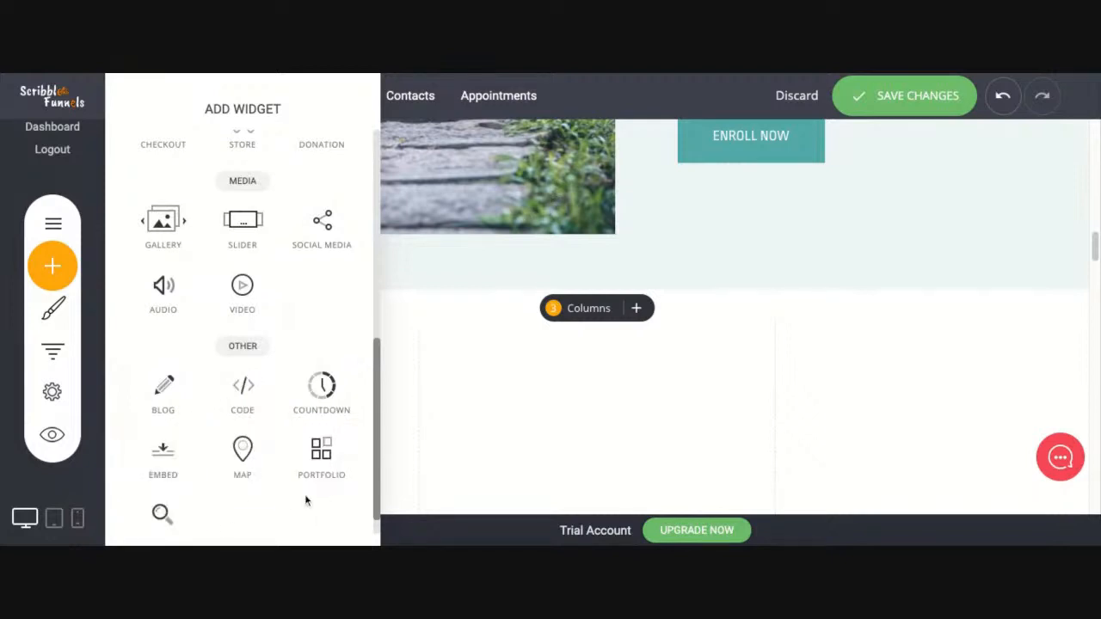
{"action": "left_click_drag", "start_coordinate": [253, 456], "coordinate": [590, 425]}
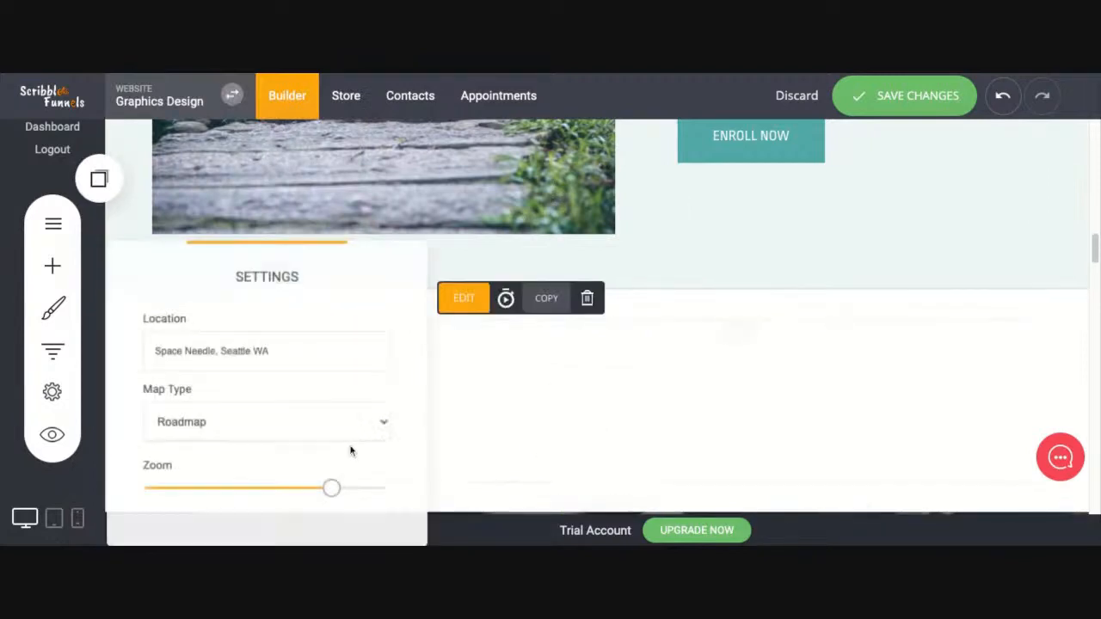
Set the map type to Satelite, keeping the Space Needle location, and try a lower zoom before restoring the zoom level
{"action": "left_click", "coordinate": [247, 350]}
{"action": "key", "text": "ctrl+a"}
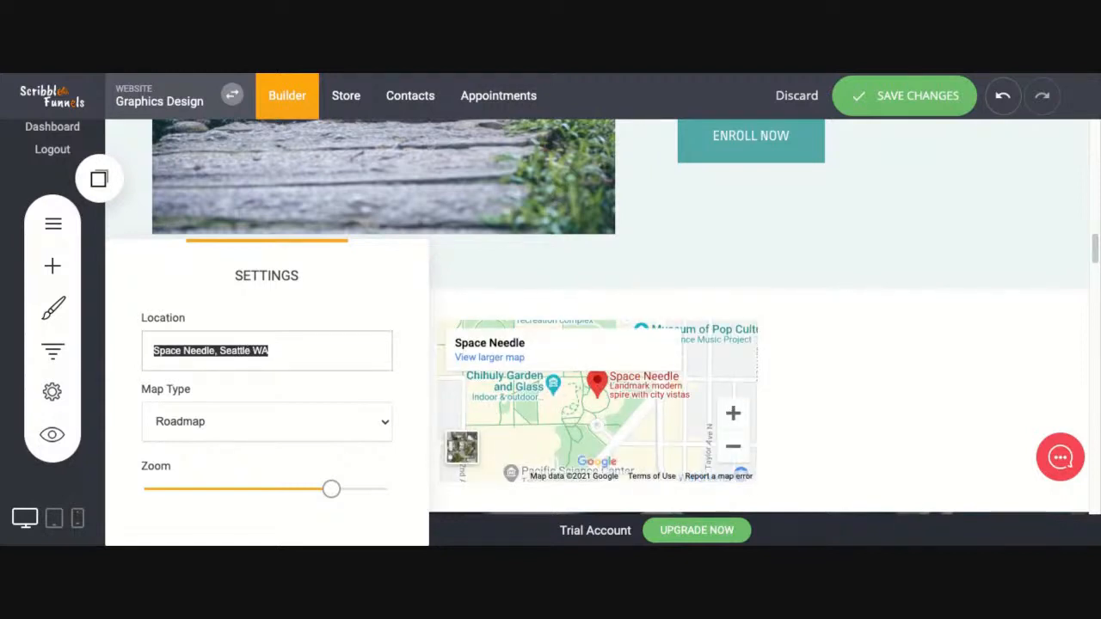
{"action": "left_click", "coordinate": [243, 427]}
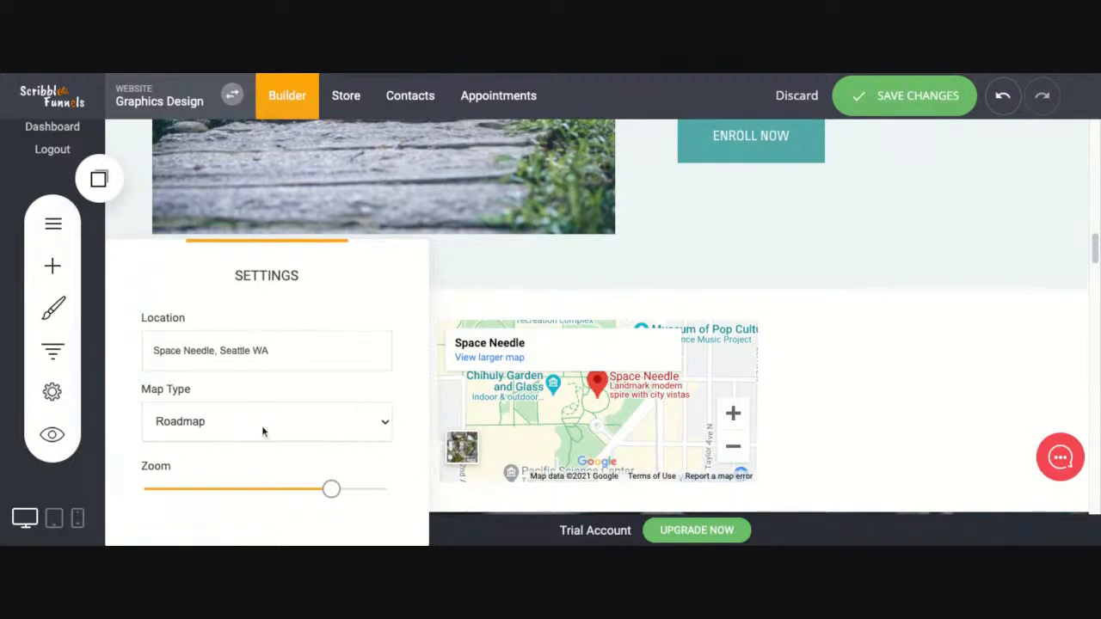
{"action": "left_click", "coordinate": [261, 439]}
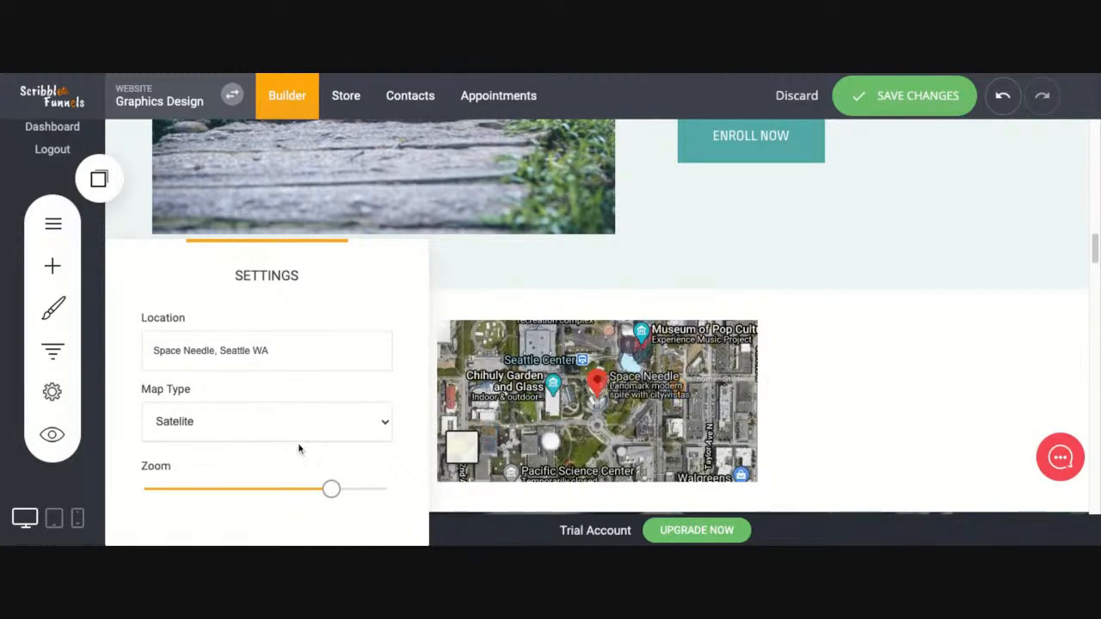
{"action": "left_click_drag", "start_coordinate": [332, 489], "coordinate": [239, 490]}
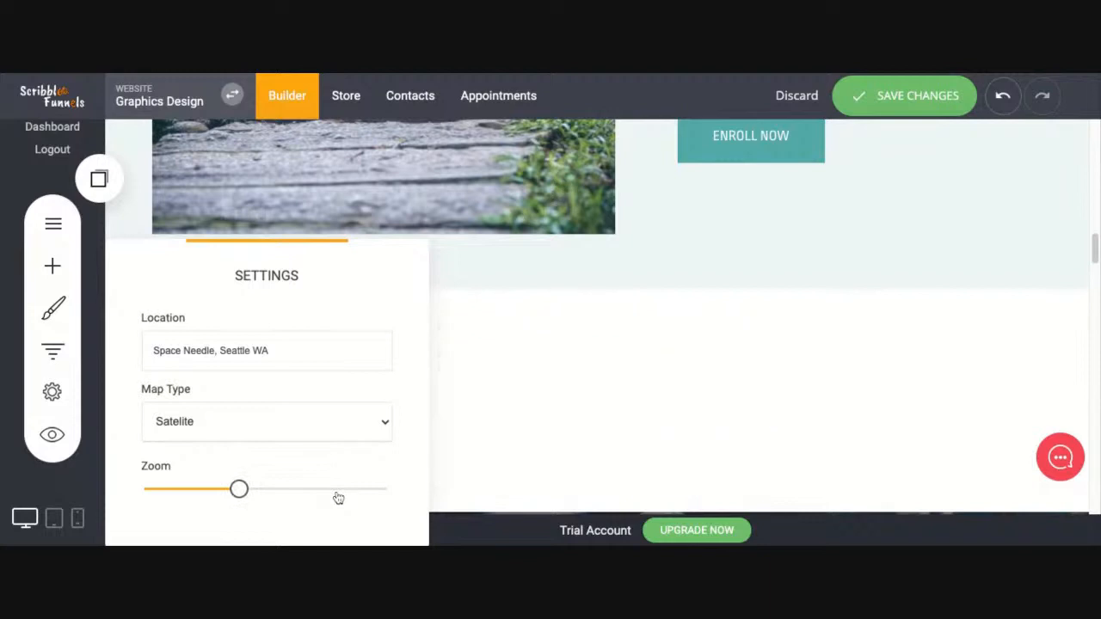
{"action": "left_click_drag", "start_coordinate": [239, 490], "coordinate": [330, 489]}
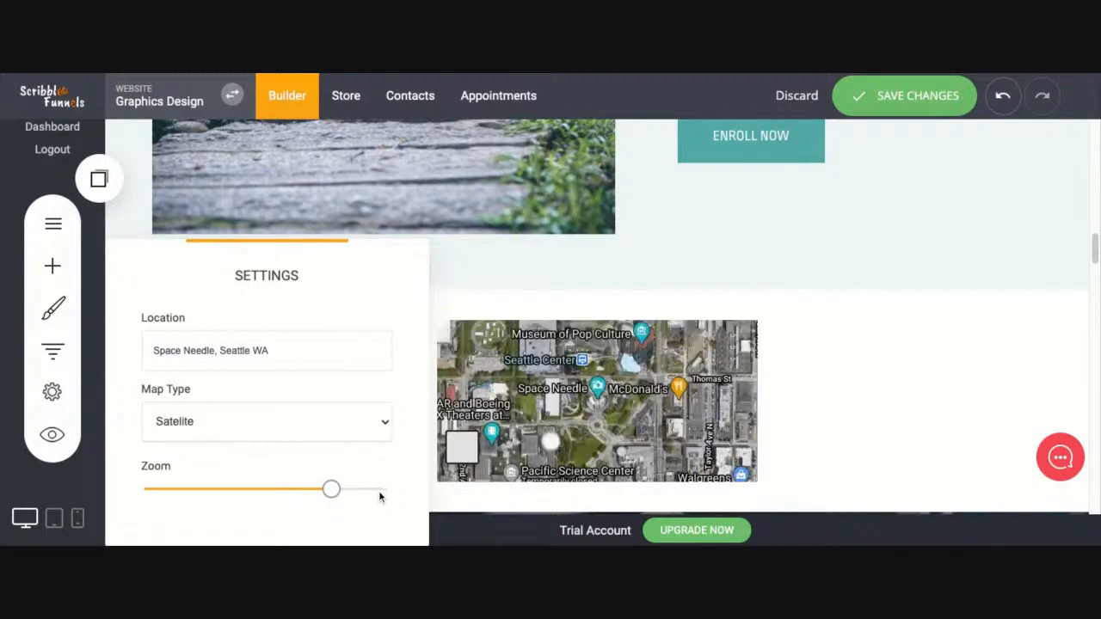
Place a Donation widget in the third column, beside the map
{"action": "left_click", "coordinate": [55, 264]}
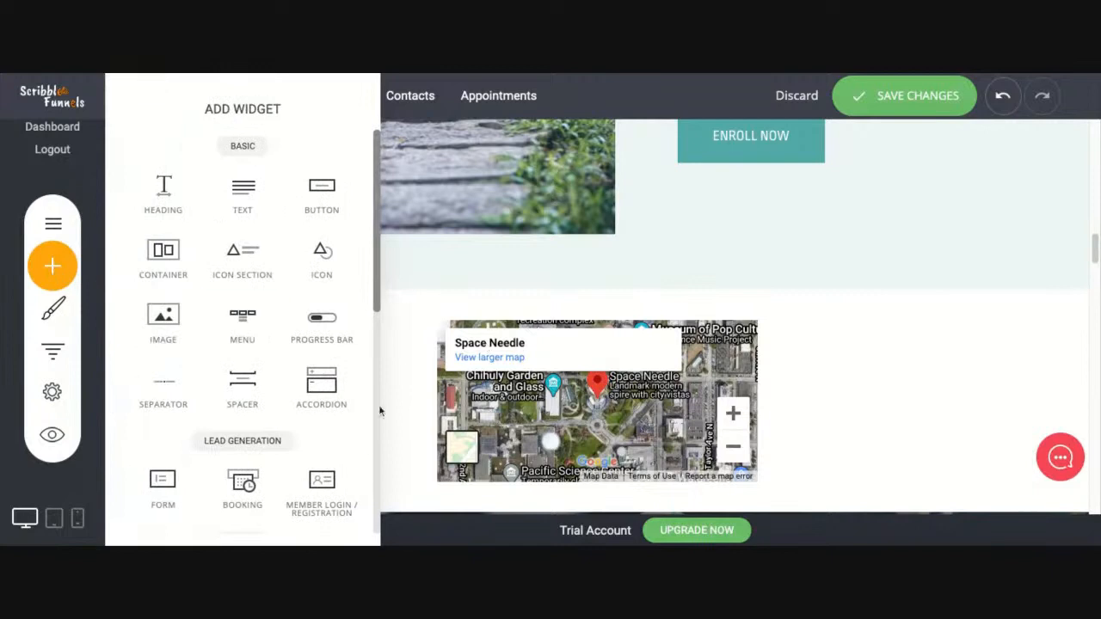
{"action": "scroll", "coordinate": [283, 404], "scroll_direction": "down", "scroll_amount": 3}
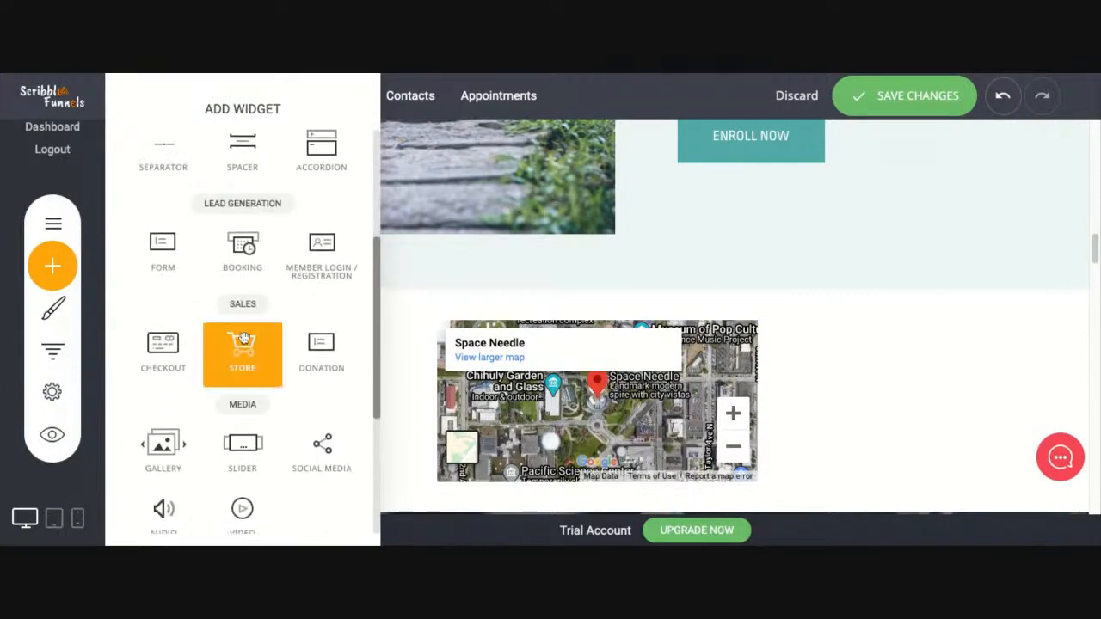
{"action": "scroll", "coordinate": [293, 447], "scroll_direction": "down", "scroll_amount": 1}
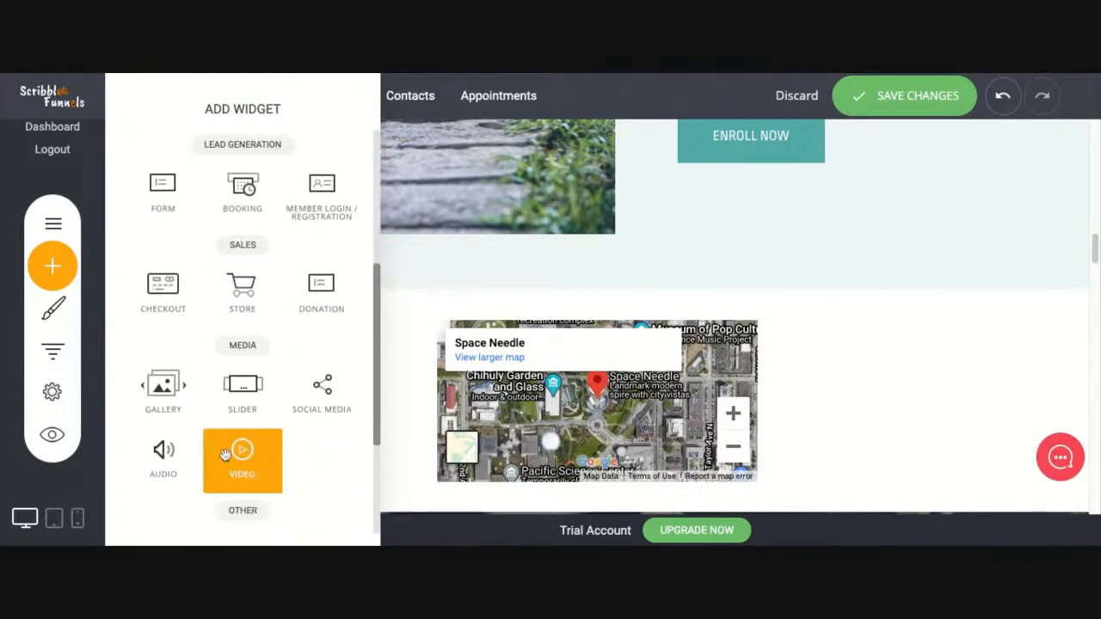
{"action": "left_click_drag", "start_coordinate": [312, 309], "coordinate": [884, 412]}
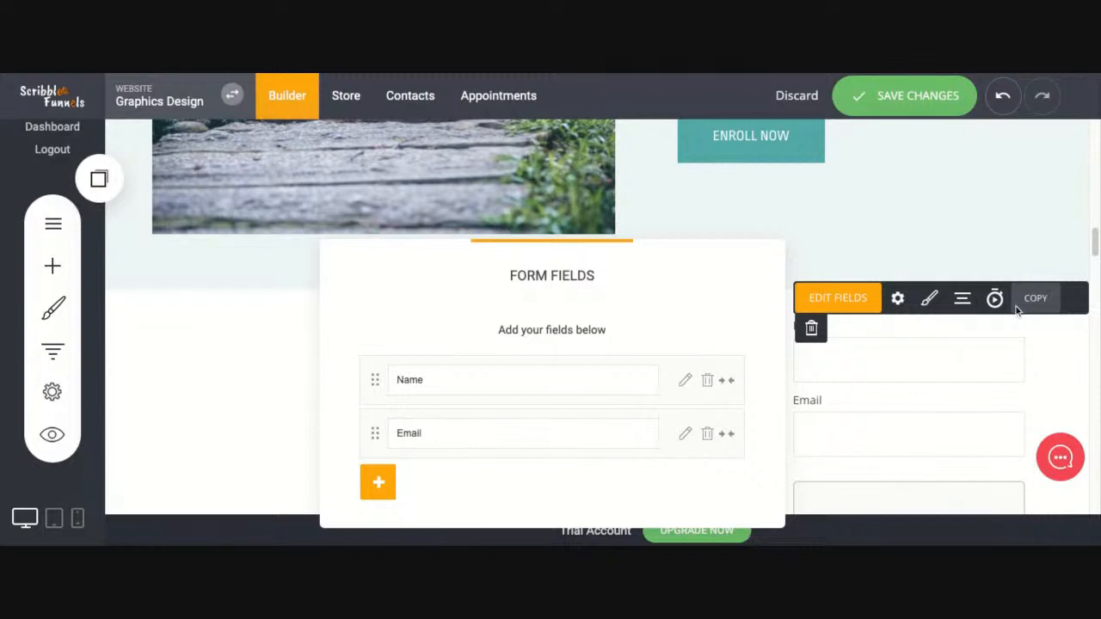
Delete the Donation widget from the third column and confirm the deletion
{"action": "left_click", "coordinate": [809, 331]}
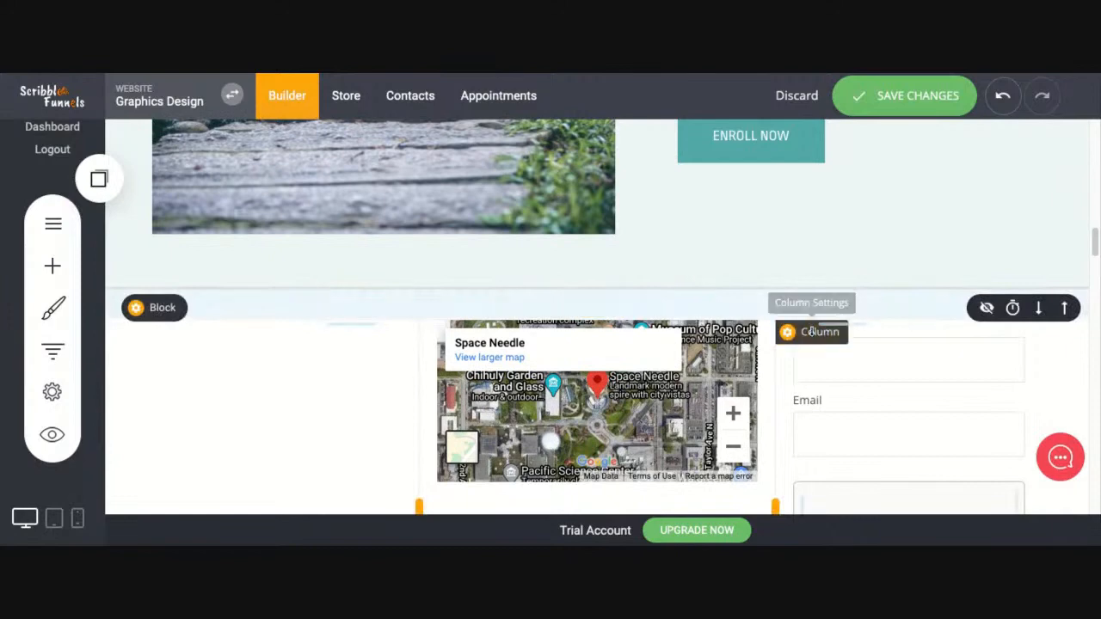
{"action": "left_click", "coordinate": [814, 340]}
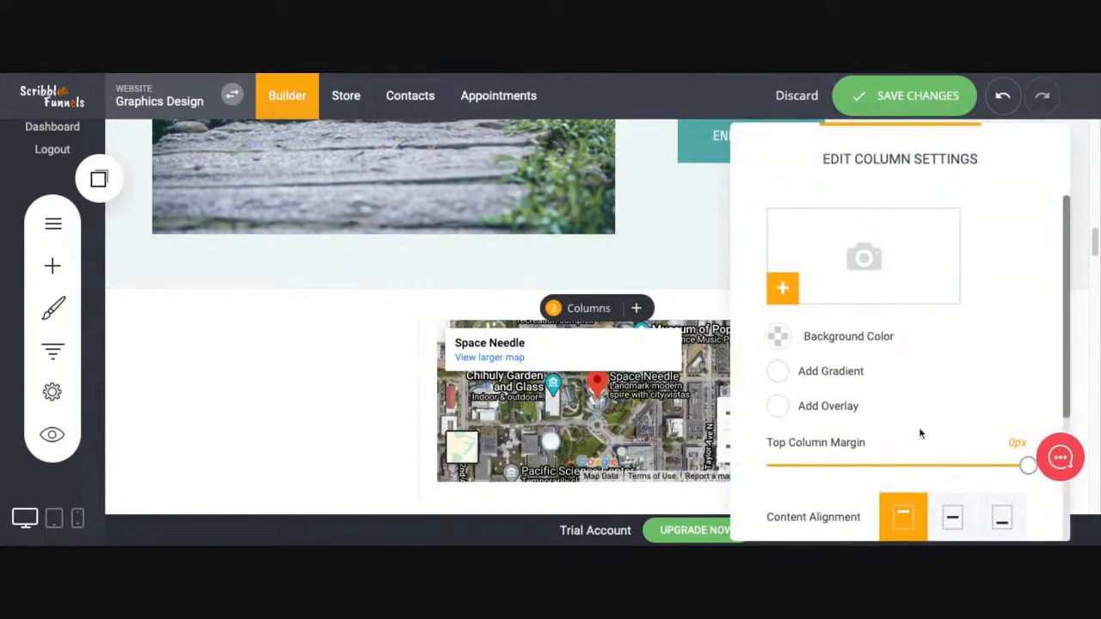
{"action": "left_click", "coordinate": [1080, 352]}
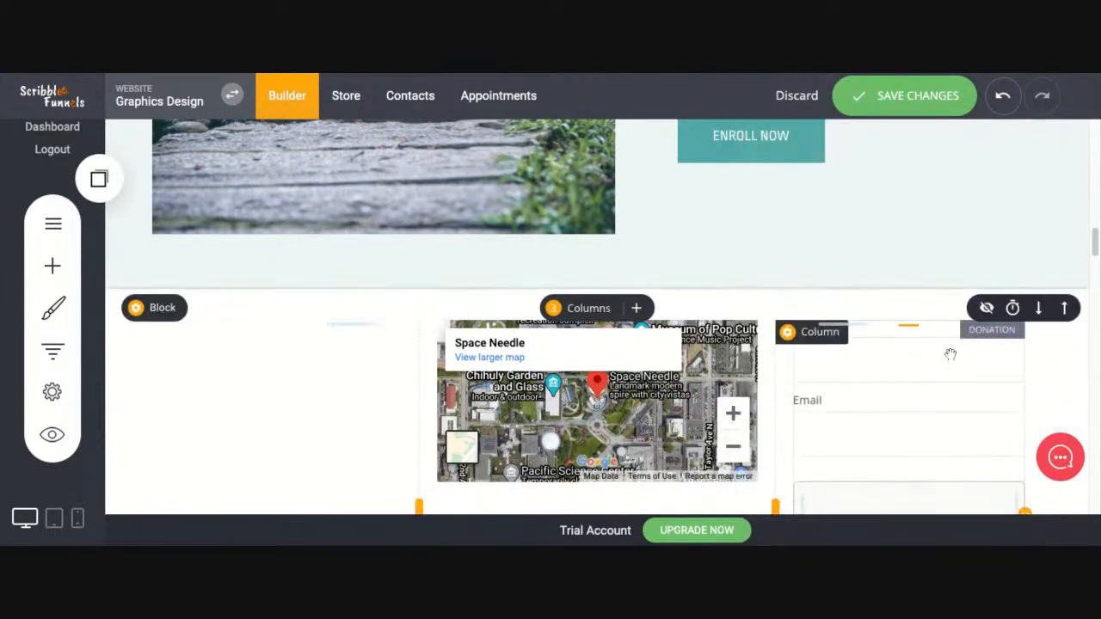
{"action": "mouse_move", "coordinate": [895, 371]}
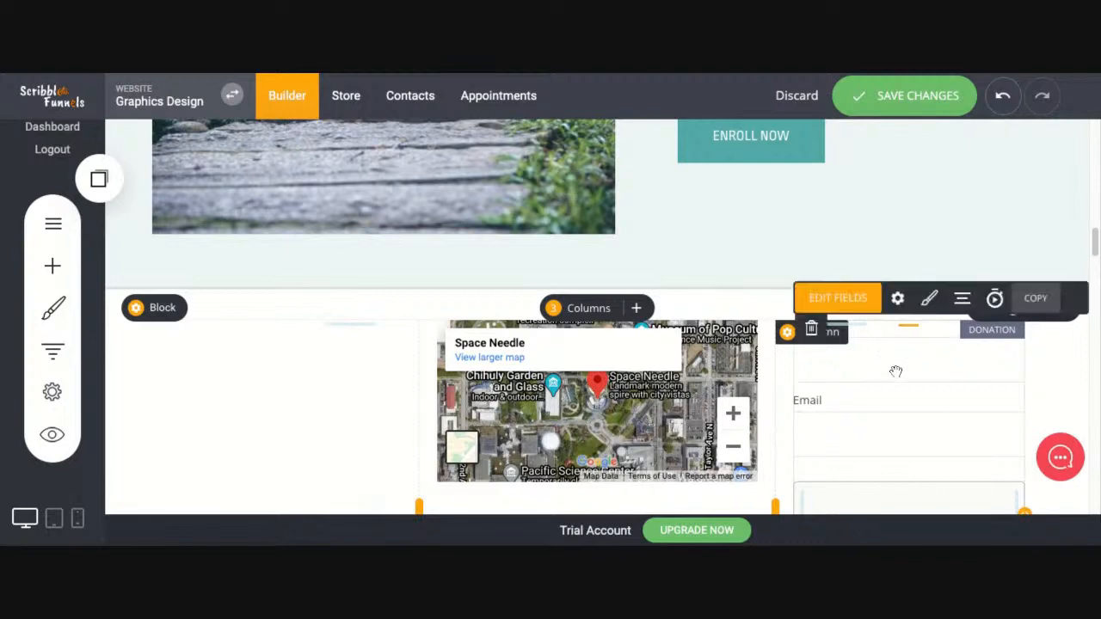
{"action": "left_click", "coordinate": [816, 334]}
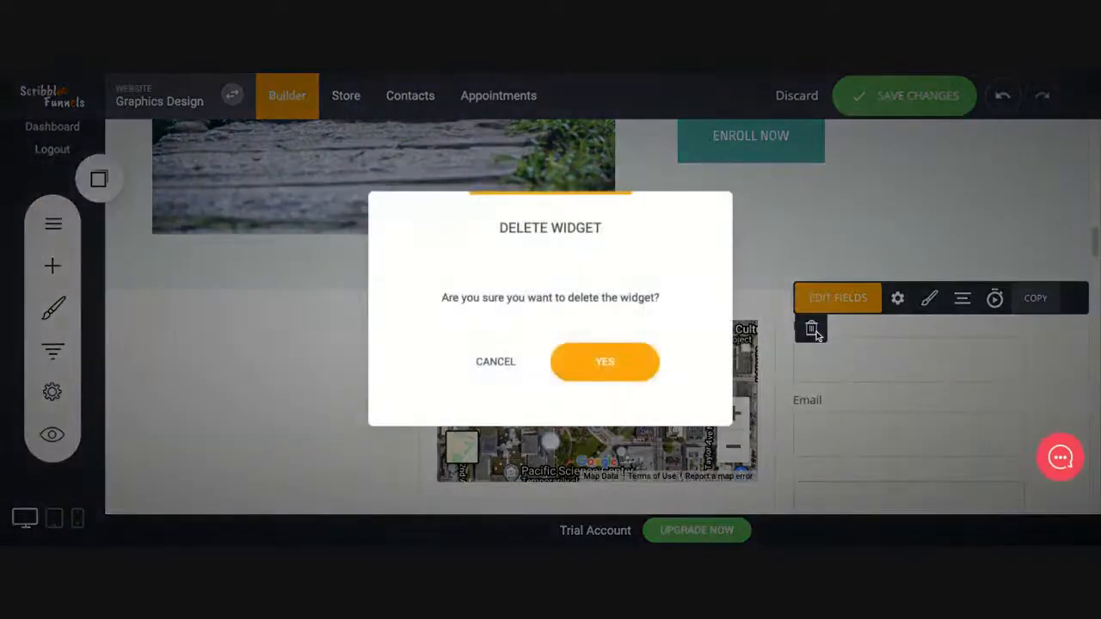
{"action": "left_click", "coordinate": [603, 371]}
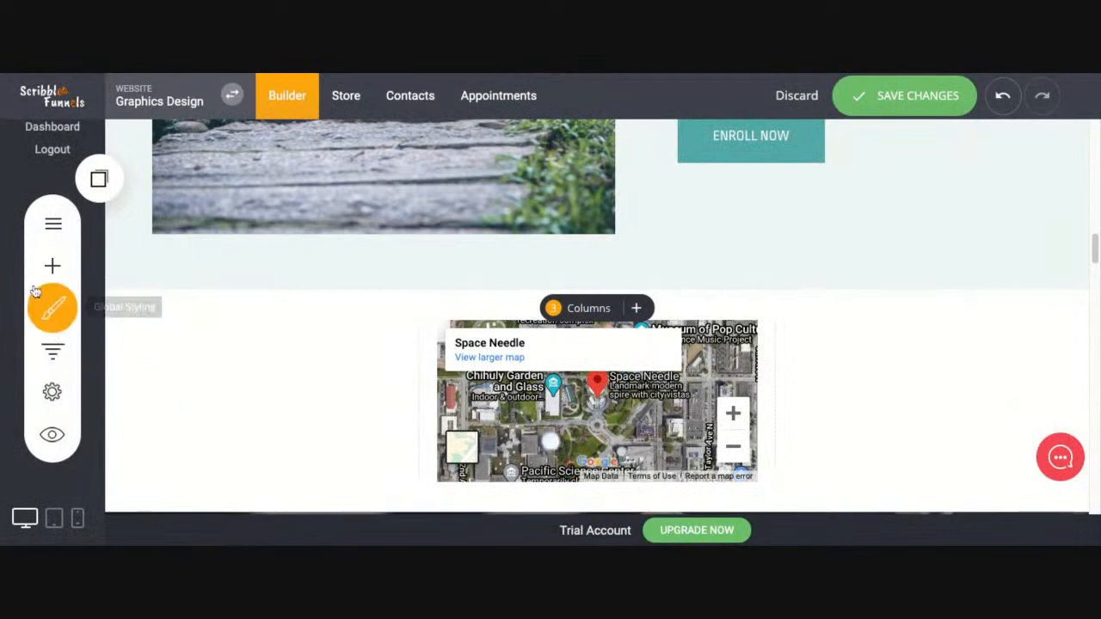
Browse the widgets again and place an Icon widget in the third column, beside the map
{"action": "left_click", "coordinate": [53, 266]}
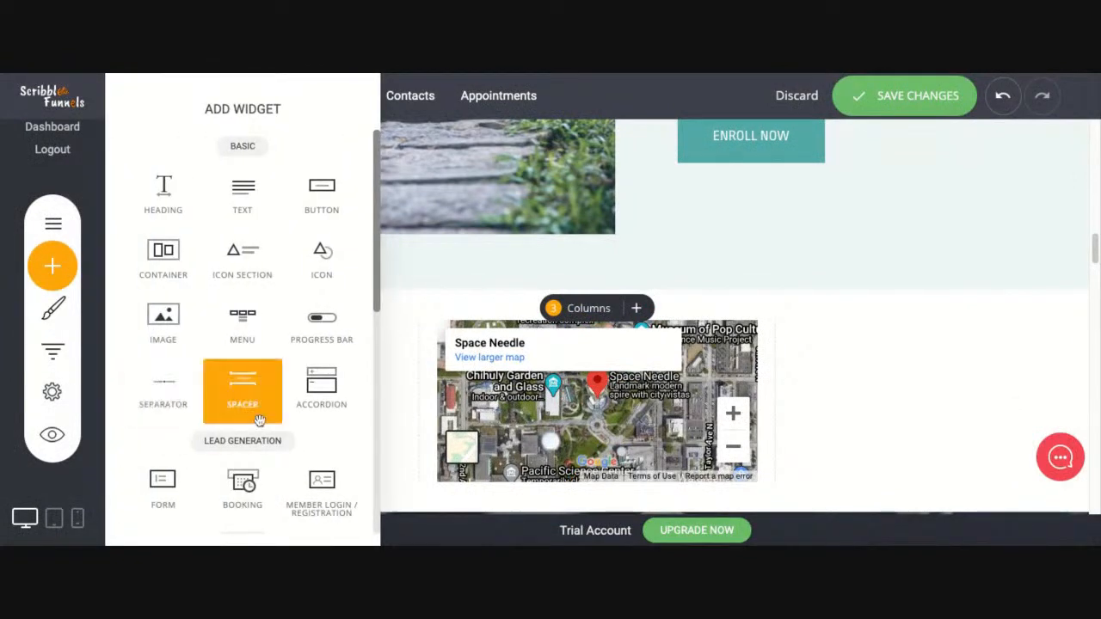
{"action": "scroll", "coordinate": [241, 464], "scroll_direction": "down", "scroll_amount": 3}
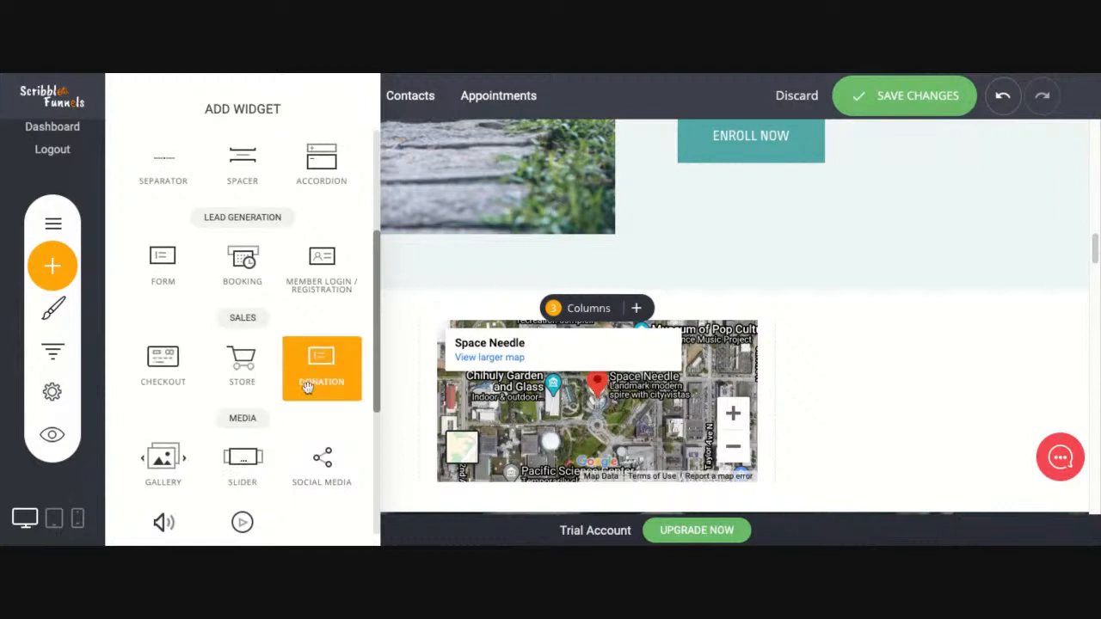
{"action": "scroll", "coordinate": [270, 442], "scroll_direction": "down", "scroll_amount": 2}
{"action": "scroll", "coordinate": [280, 451], "scroll_direction": "up", "scroll_amount": 4}
{"action": "scroll", "coordinate": [280, 451], "scroll_direction": "up", "scroll_amount": 1}
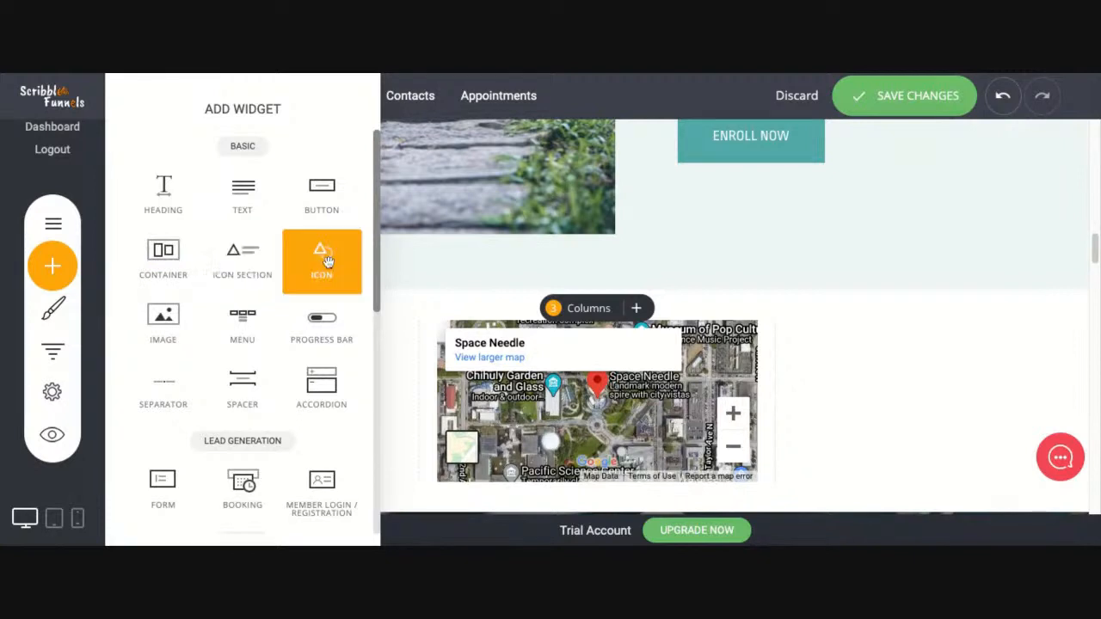
{"action": "left_click_drag", "start_coordinate": [327, 261], "coordinate": [852, 378]}
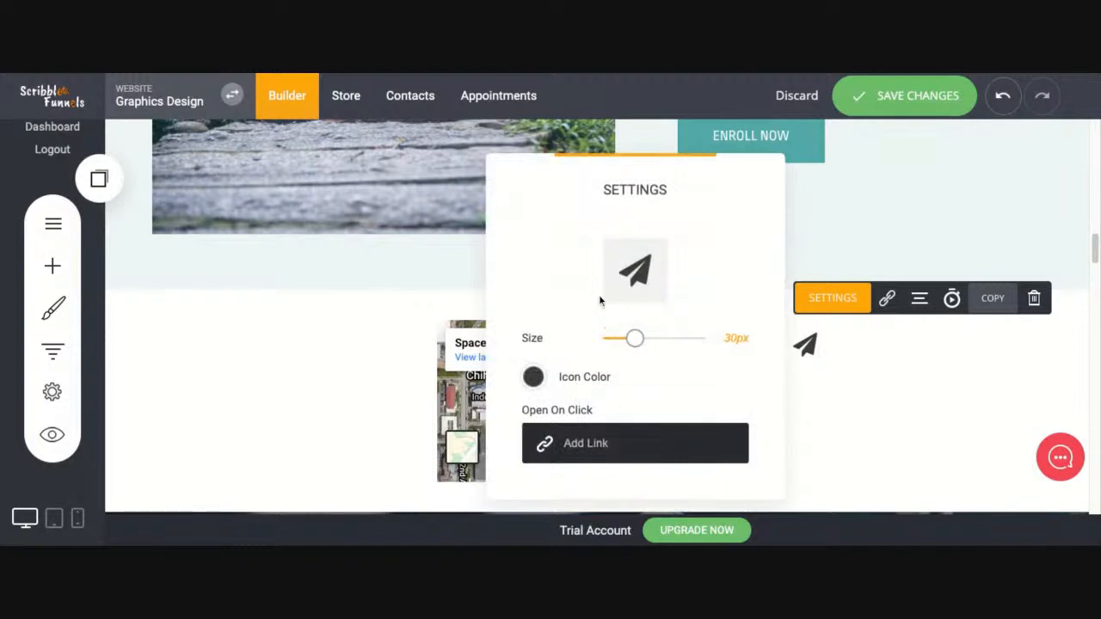
{"action": "left_click", "coordinate": [635, 270]}
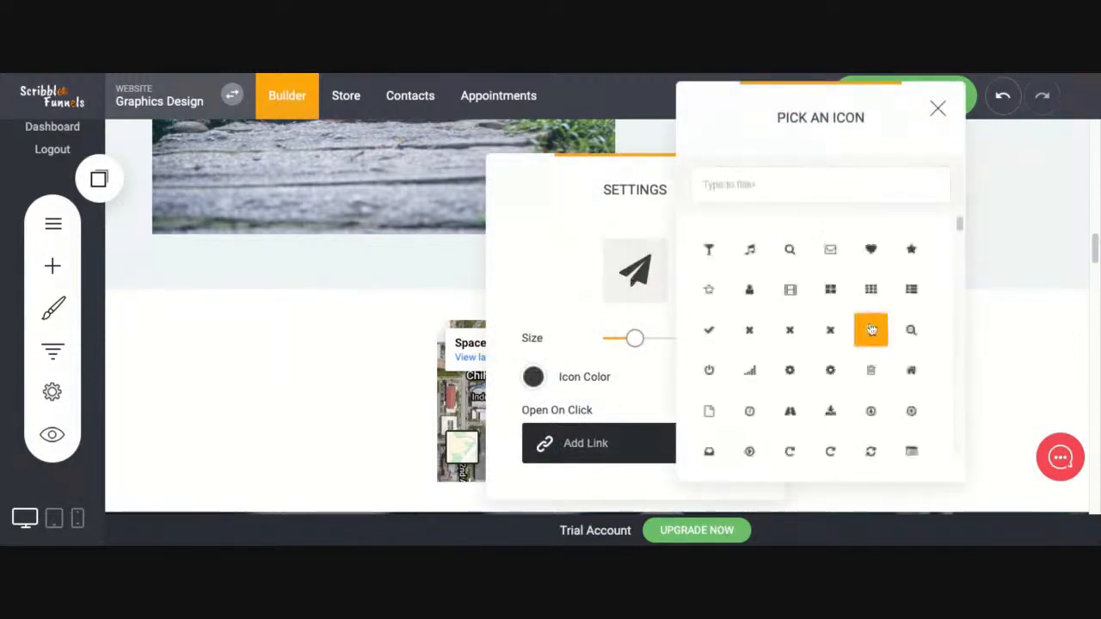
{"action": "scroll", "coordinate": [820, 386], "scroll_direction": "down", "scroll_amount": 1}
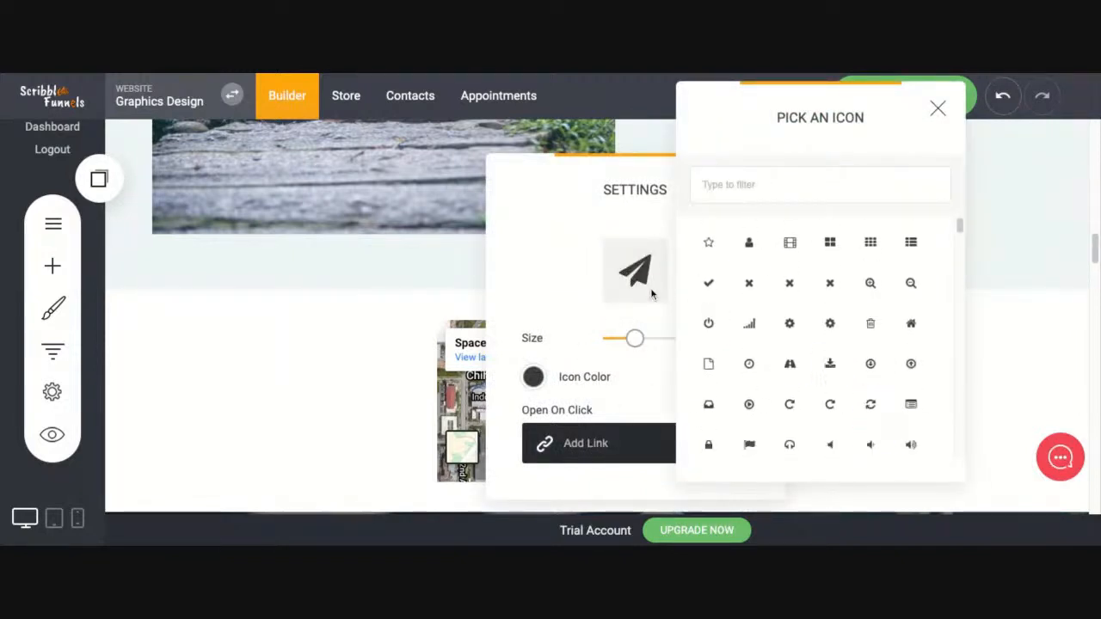
{"action": "left_click", "coordinate": [576, 285]}
Set the paper plane icon's size to 26px and its color to the global green 02C39A
{"action": "mouse_move", "coordinate": [634, 340]}
{"action": "left_mouse_down"}
{"action": "mouse_move", "coordinate": [707, 340]}
{"action": "mouse_move", "coordinate": [604, 338]}
{"action": "mouse_move", "coordinate": [693, 338]}
{"action": "mouse_move", "coordinate": [605, 338]}
{"action": "mouse_move", "coordinate": [628, 338]}
{"action": "left_mouse_up"}
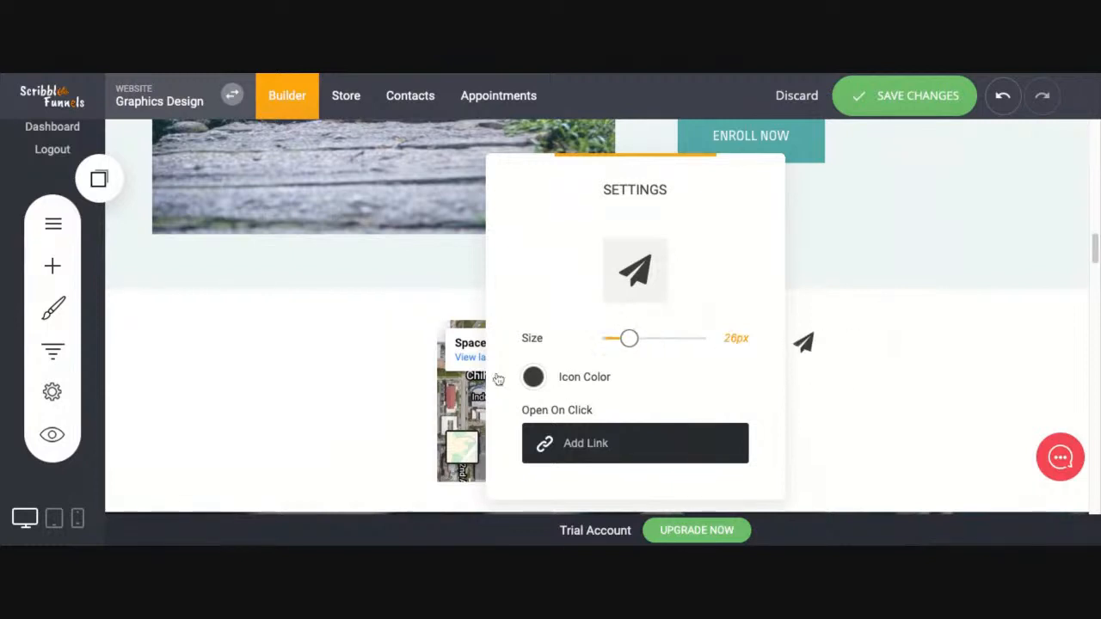
{"action": "left_click", "coordinate": [533, 378]}
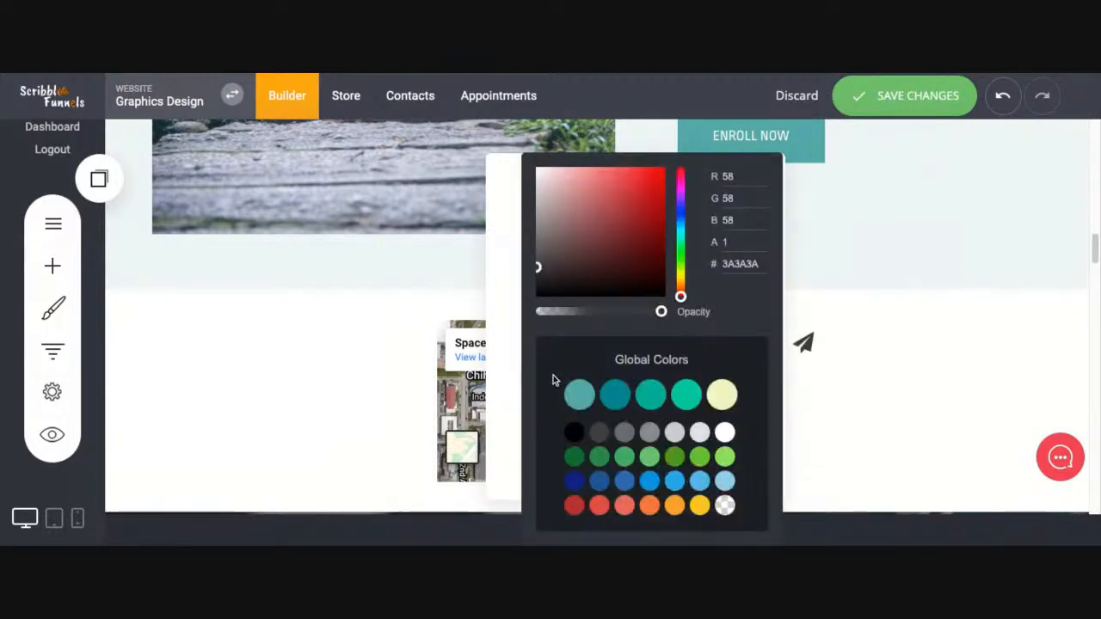
{"action": "left_click", "coordinate": [697, 403]}
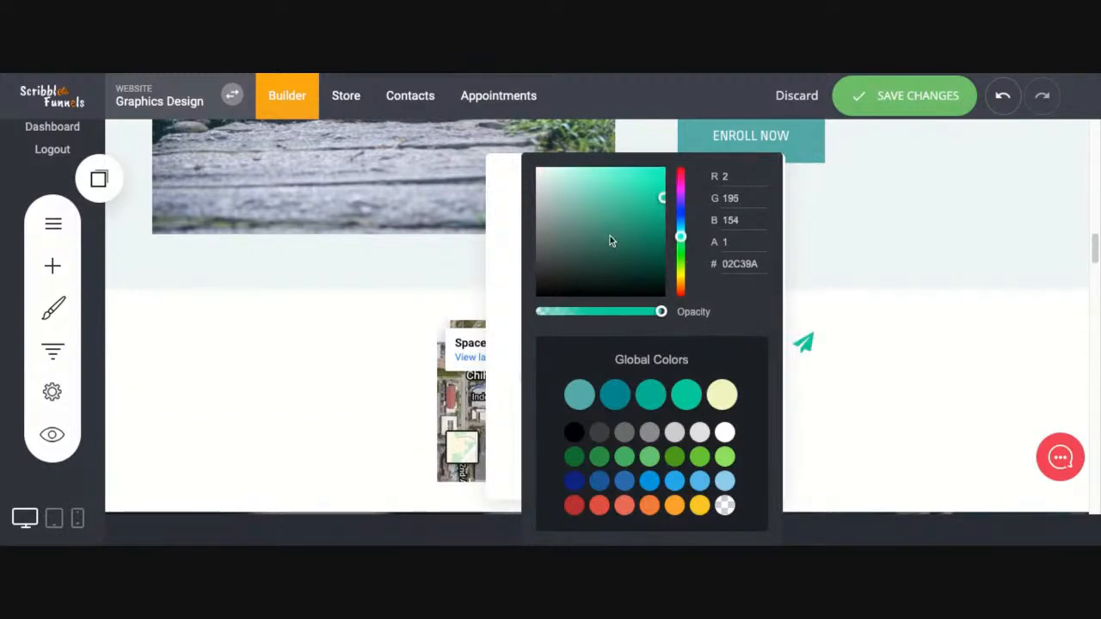
{"action": "left_click", "coordinate": [508, 328]}
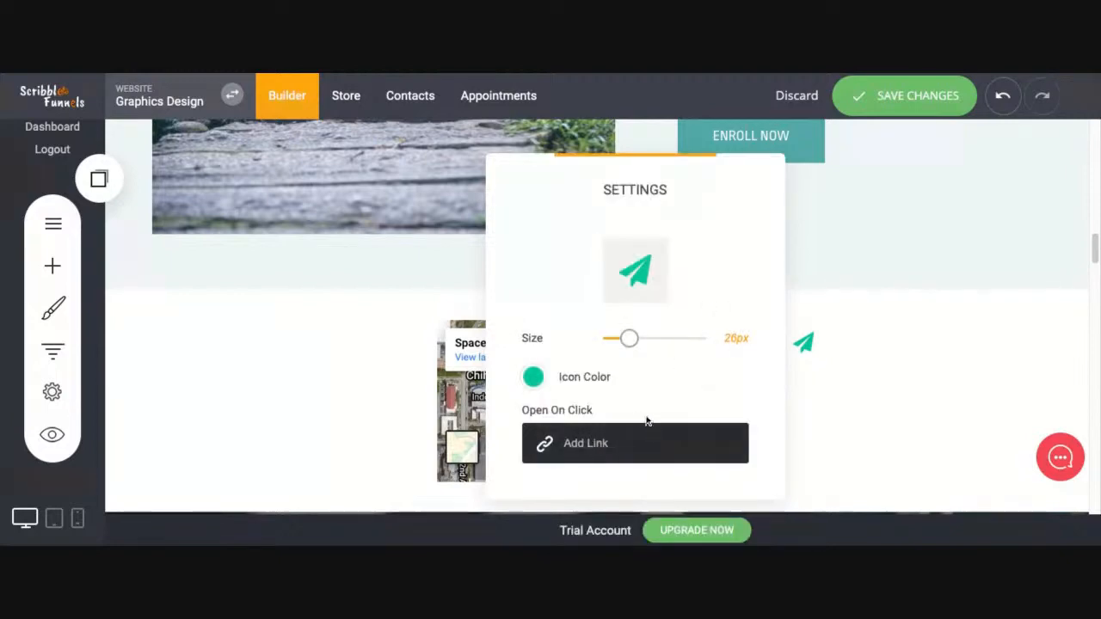
{"action": "left_click", "coordinate": [585, 448]}
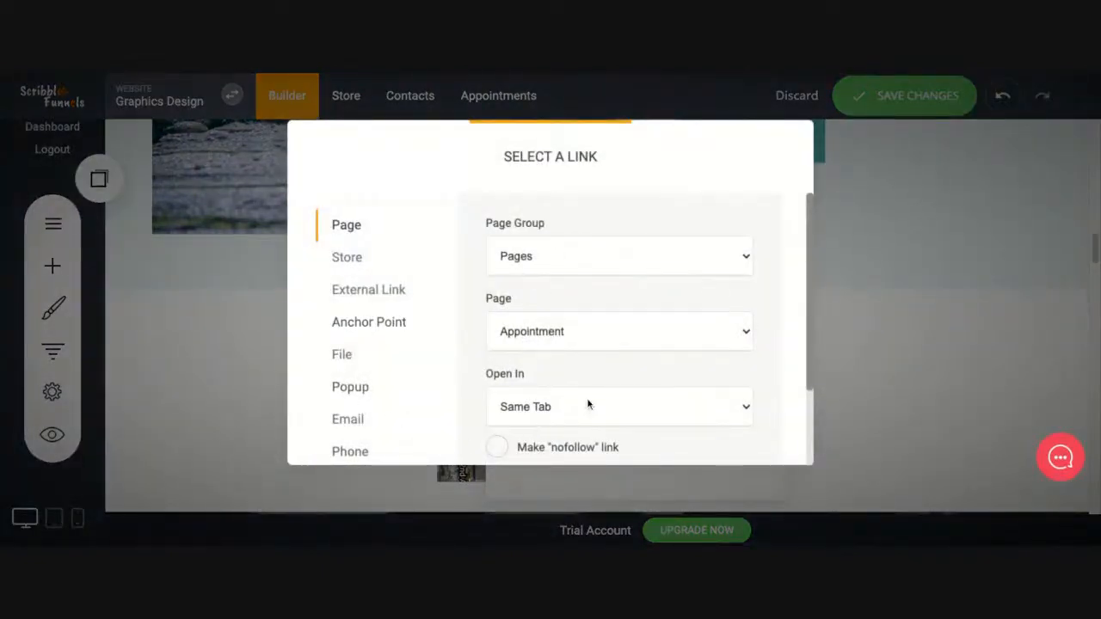
{"action": "scroll", "coordinate": [588, 404], "scroll_direction": "down", "scroll_amount": 2}
{"action": "left_click", "coordinate": [372, 344]}
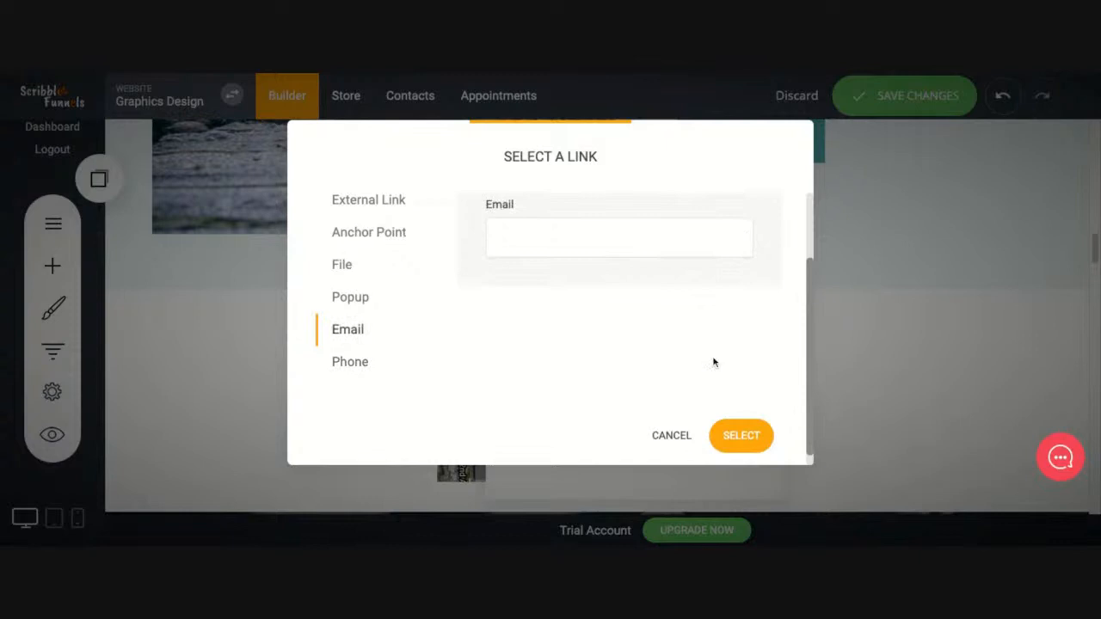
{"action": "left_click", "coordinate": [604, 253]}
{"action": "left_click", "coordinate": [671, 436]}
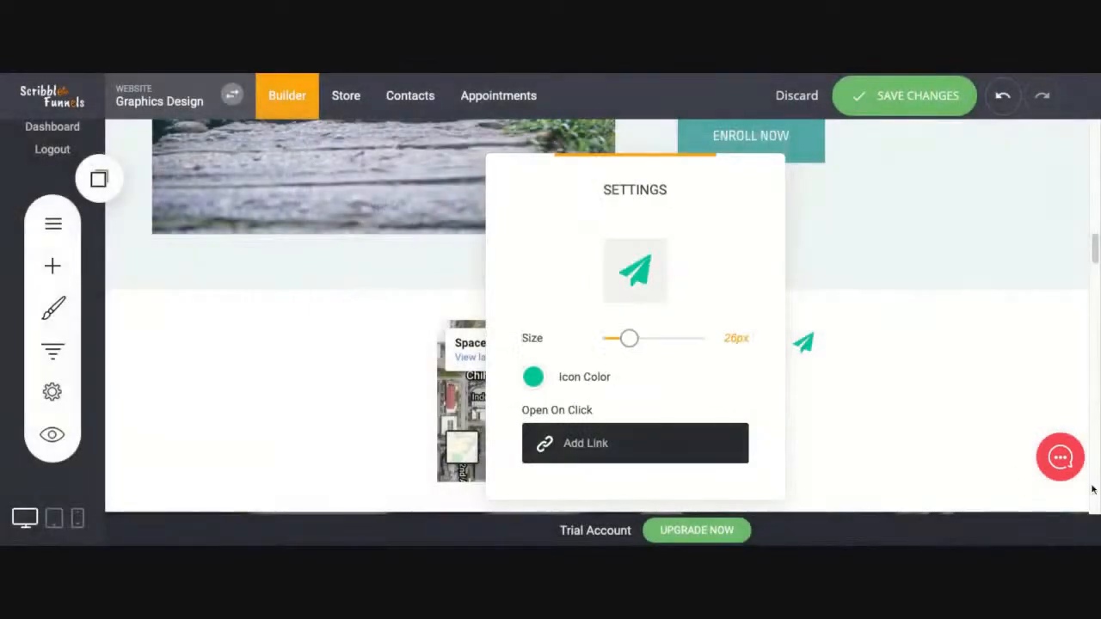
Place an Icon Section widget in the first column, beside the map, and change its icon to the film strip
{"action": "left_click", "coordinate": [361, 293]}
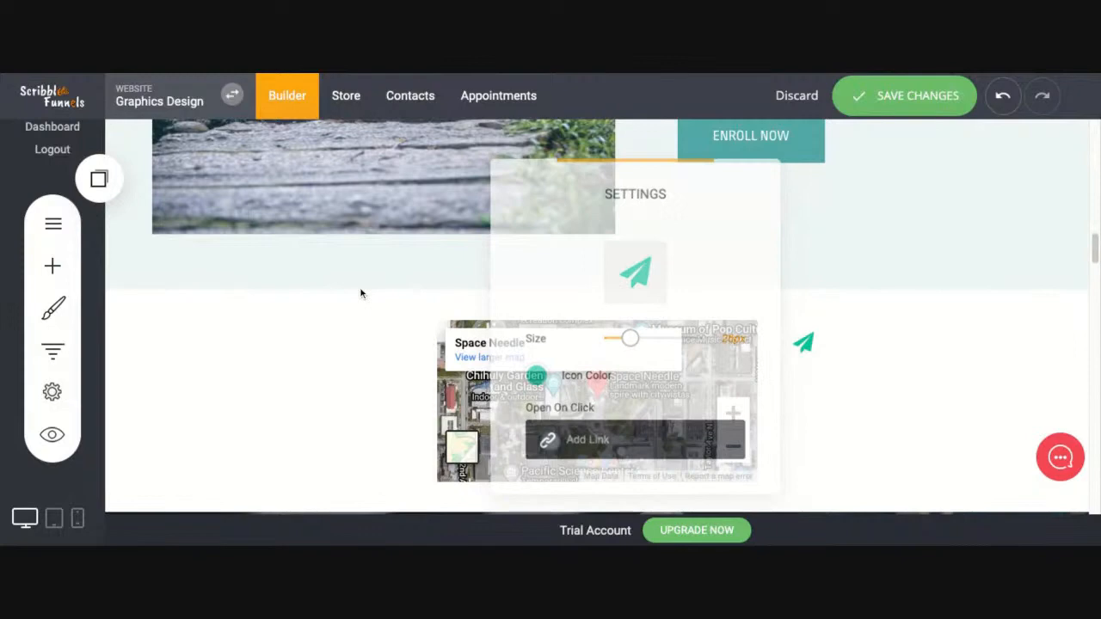
{"action": "left_click", "coordinate": [49, 282]}
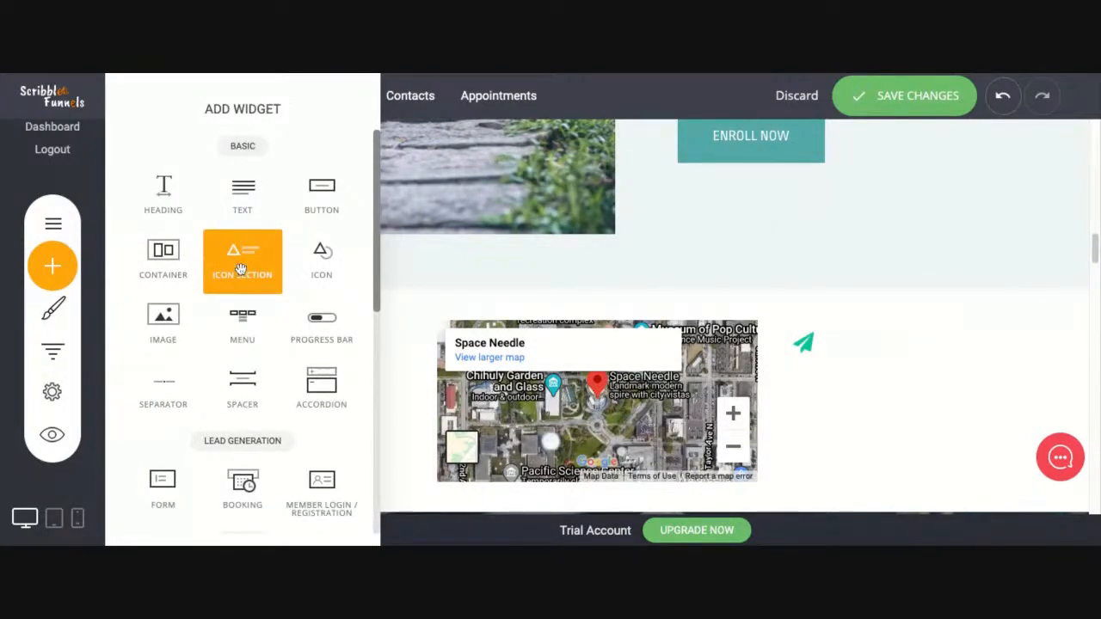
{"action": "left_click_drag", "start_coordinate": [240, 269], "coordinate": [339, 350]}
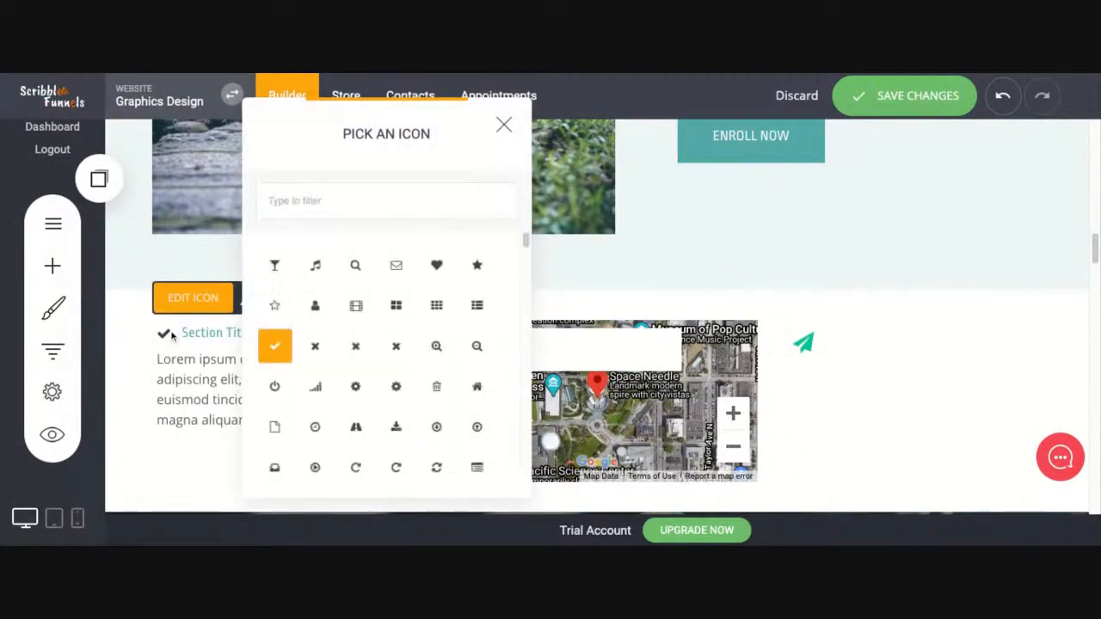
{"action": "left_click", "coordinate": [356, 315]}
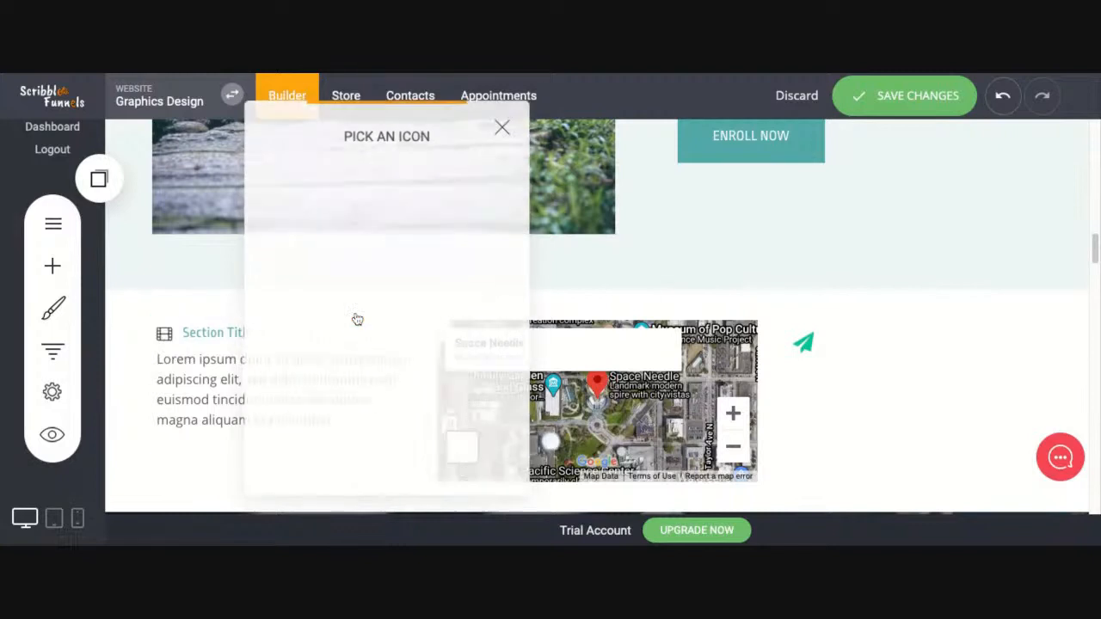
{"action": "left_click", "coordinate": [196, 359]}
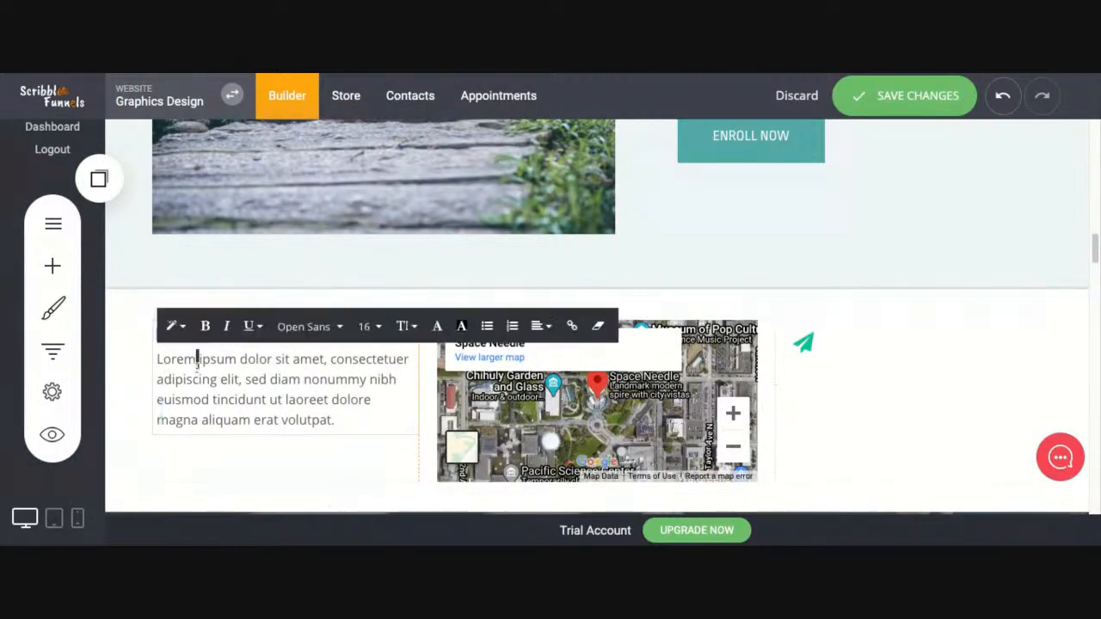
{"action": "left_click", "coordinate": [131, 295]}
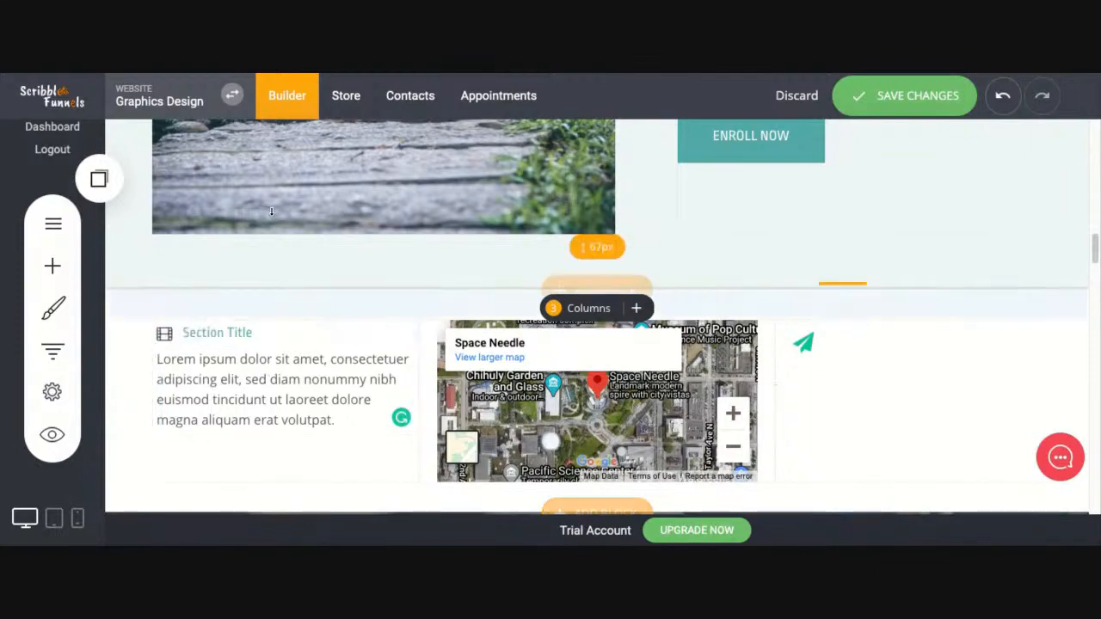
Open the block library below the Benefits block and look through the Hero, Services, Call To Action, Image & Text and Texts categories
{"action": "scroll", "coordinate": [273, 211], "scroll_direction": "up", "scroll_amount": 5}
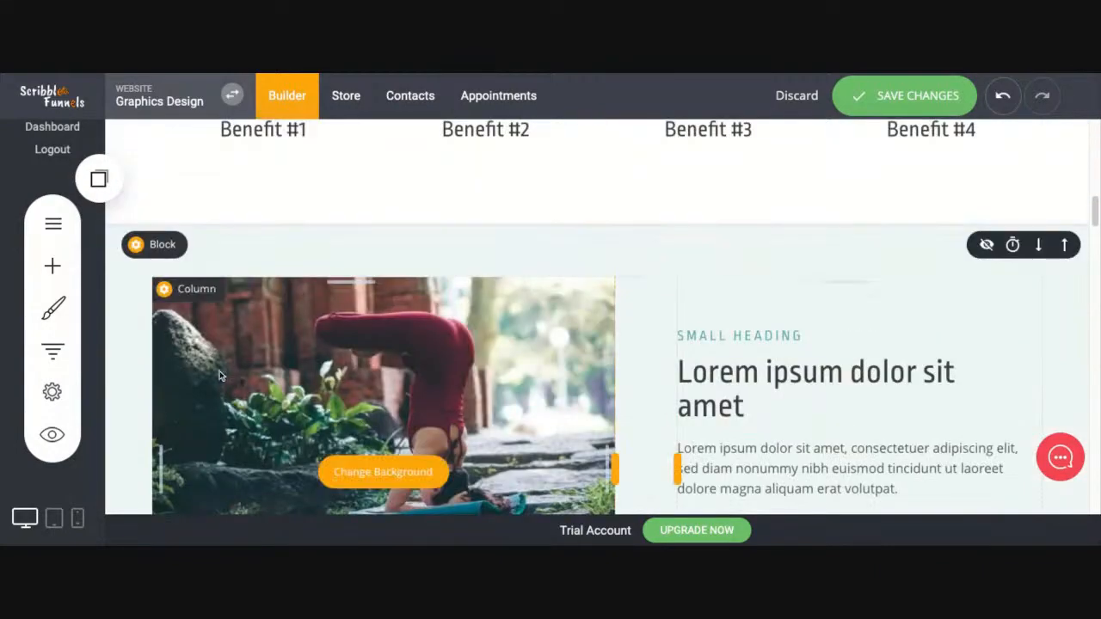
{"action": "scroll", "coordinate": [295, 405], "scroll_direction": "down", "scroll_amount": 2}
{"action": "scroll", "coordinate": [295, 407], "scroll_direction": "down", "scroll_amount": 4}
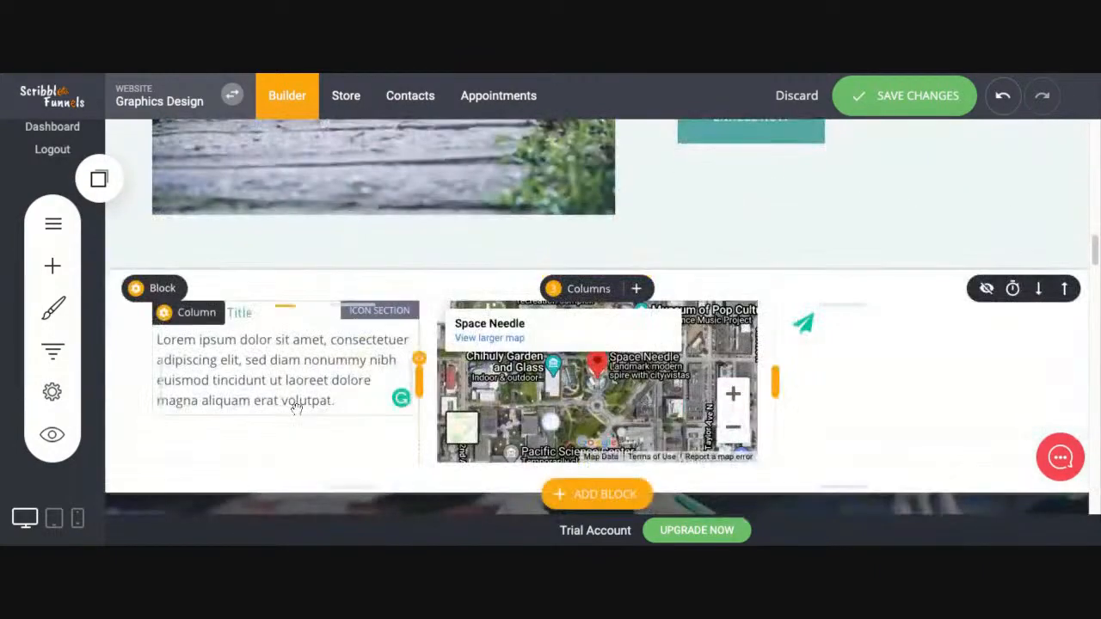
{"action": "scroll", "coordinate": [325, 381], "scroll_direction": "up", "scroll_amount": 6}
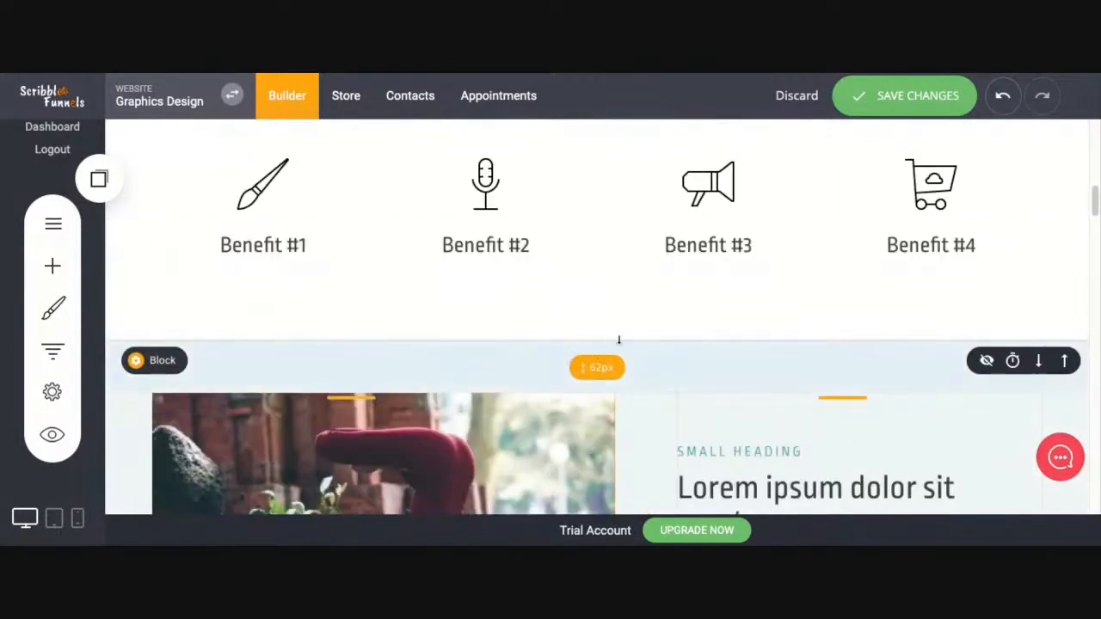
{"action": "mouse_move", "coordinate": [615, 358]}
{"action": "left_click", "coordinate": [598, 352]}
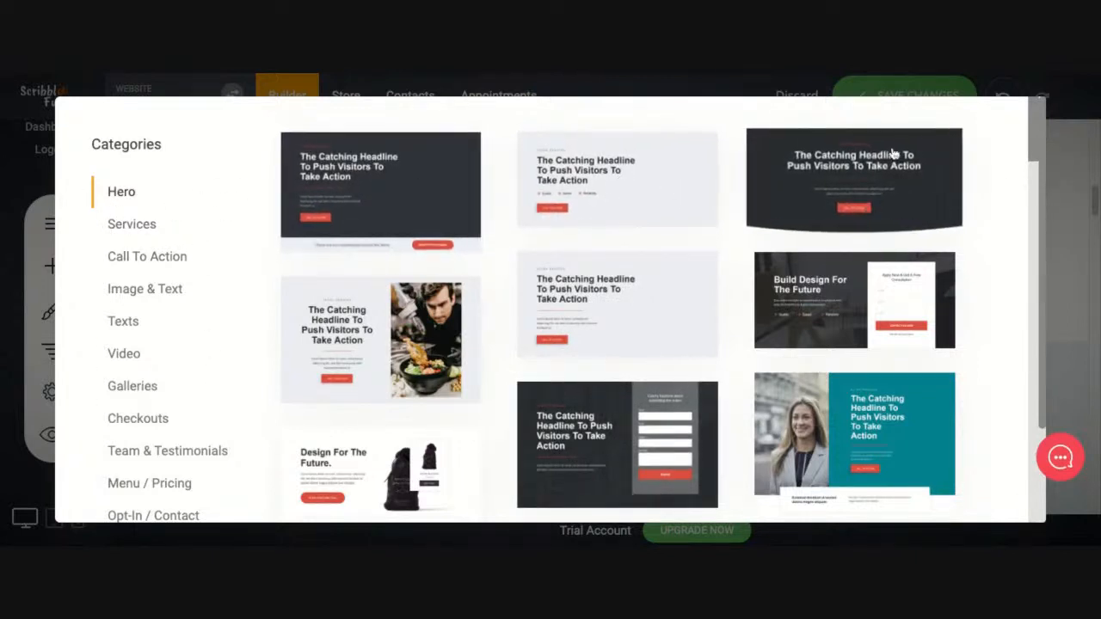
{"action": "left_click", "coordinate": [158, 227]}
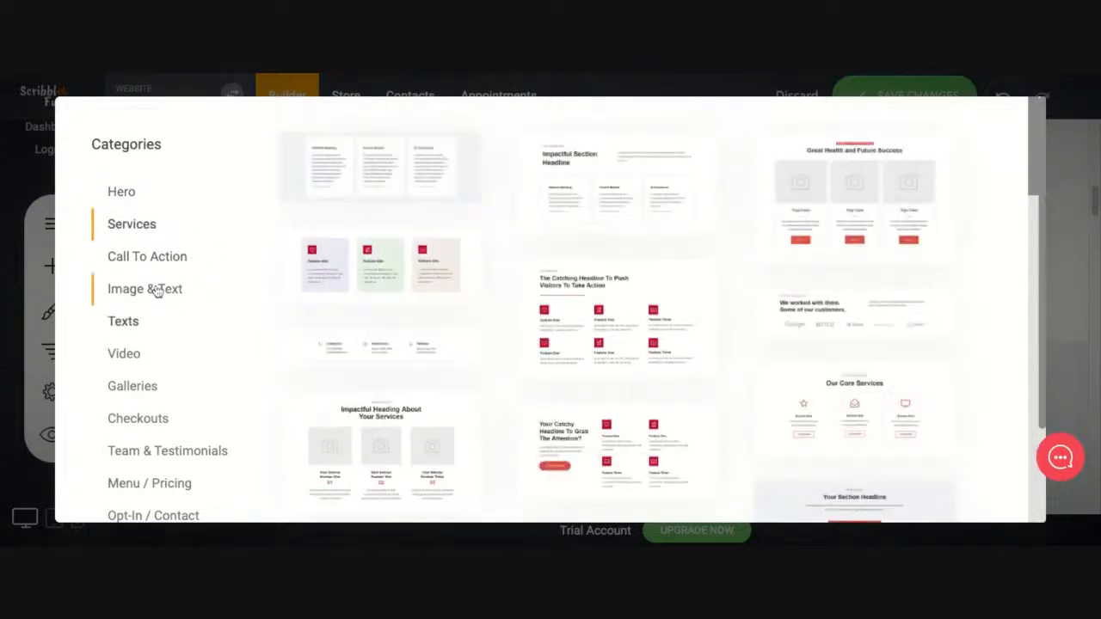
{"action": "left_click", "coordinate": [151, 259]}
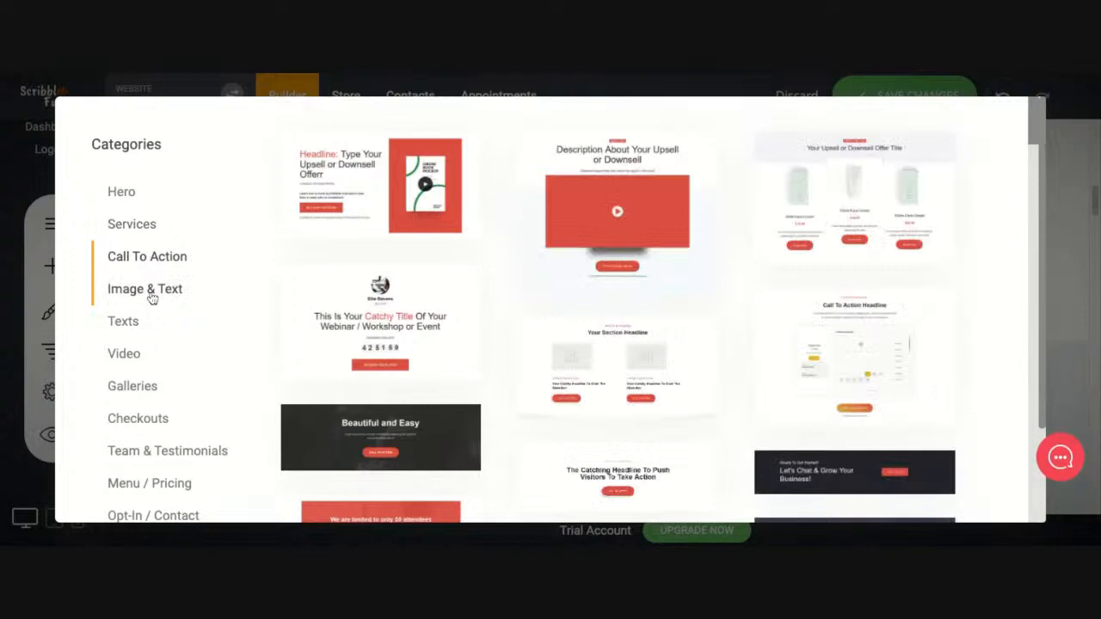
{"action": "left_click", "coordinate": [150, 295]}
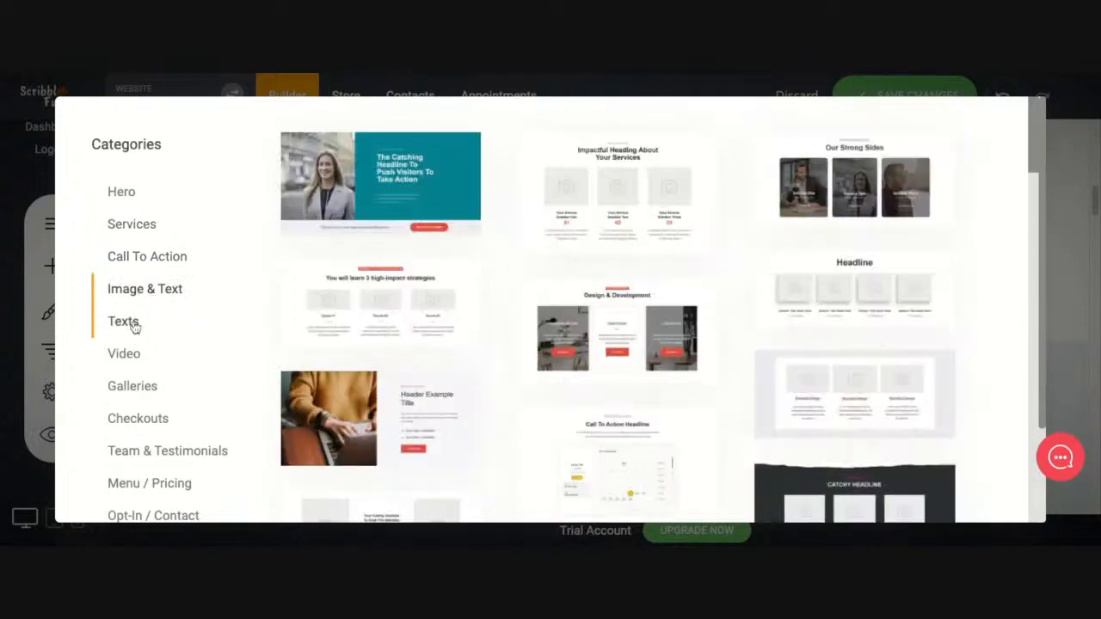
{"action": "left_click", "coordinate": [134, 325]}
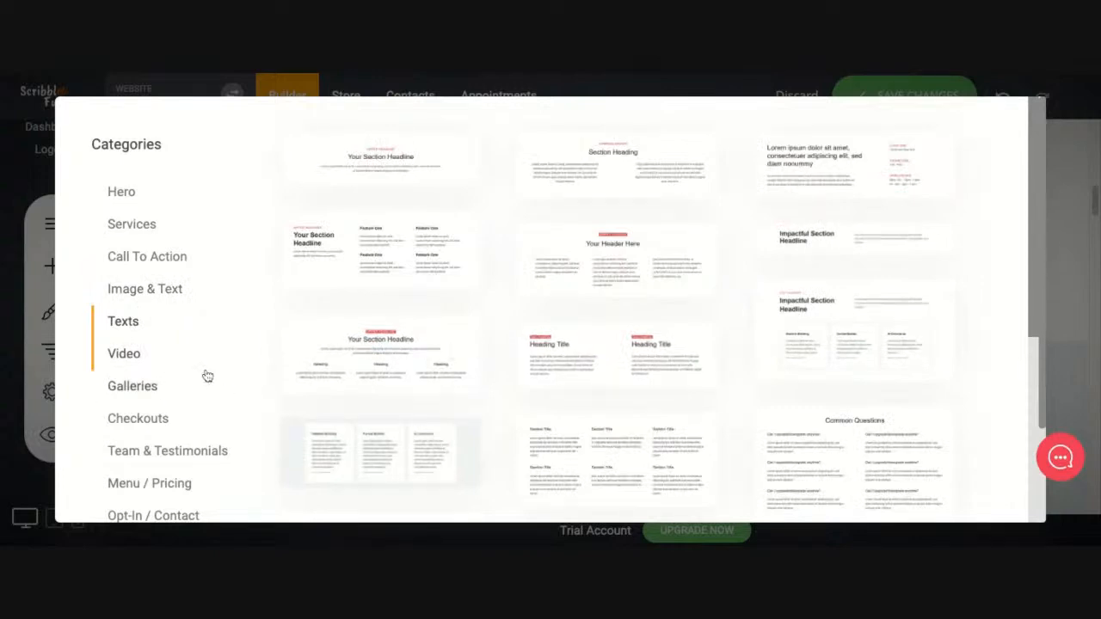
{"action": "scroll", "coordinate": [204, 376], "scroll_direction": "down", "scroll_amount": 2}
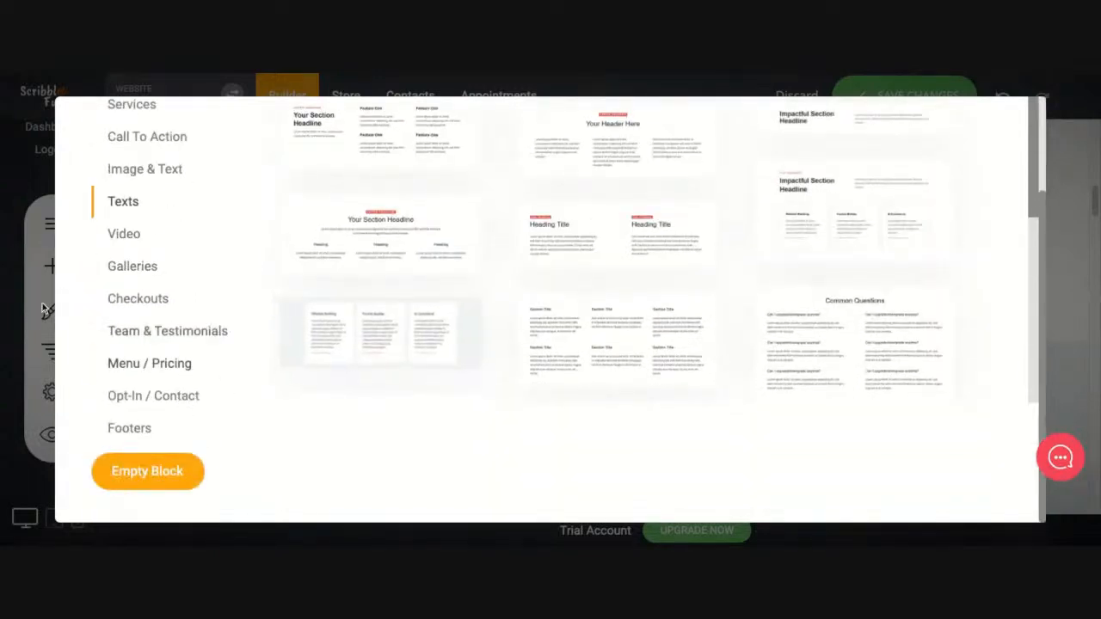
Insert the "THANK YOU FOR REGISTERING!" block from the Video category between the Benefits block and the yoga image block
{"action": "left_click", "coordinate": [148, 246]}
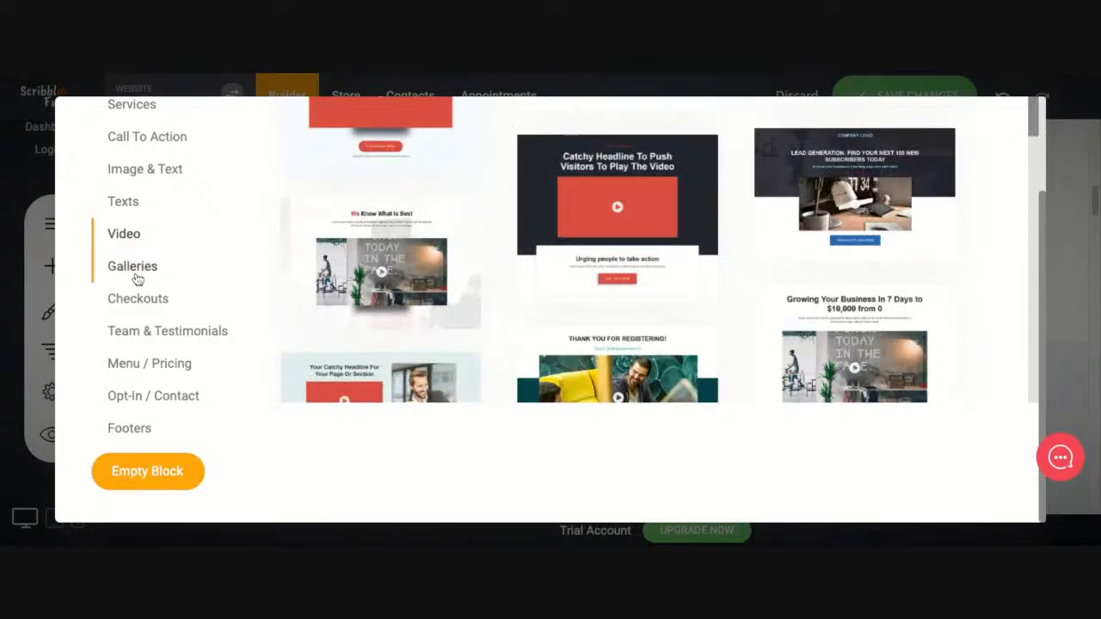
{"action": "scroll", "coordinate": [498, 300], "scroll_direction": "down", "scroll_amount": 10}
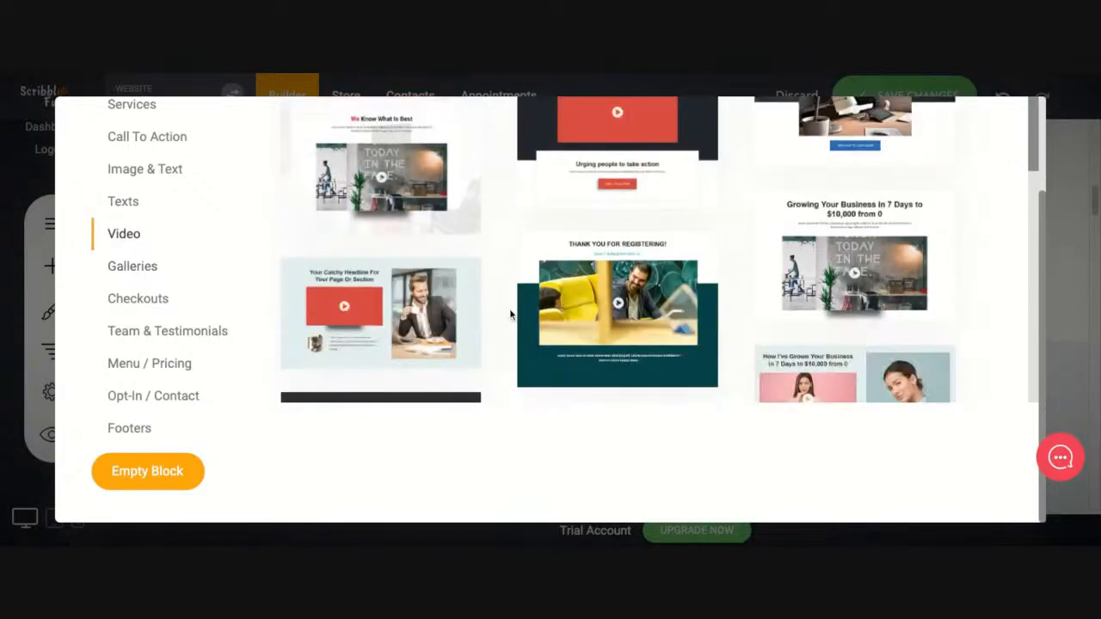
{"action": "scroll", "coordinate": [498, 302], "scroll_direction": "down", "scroll_amount": 10}
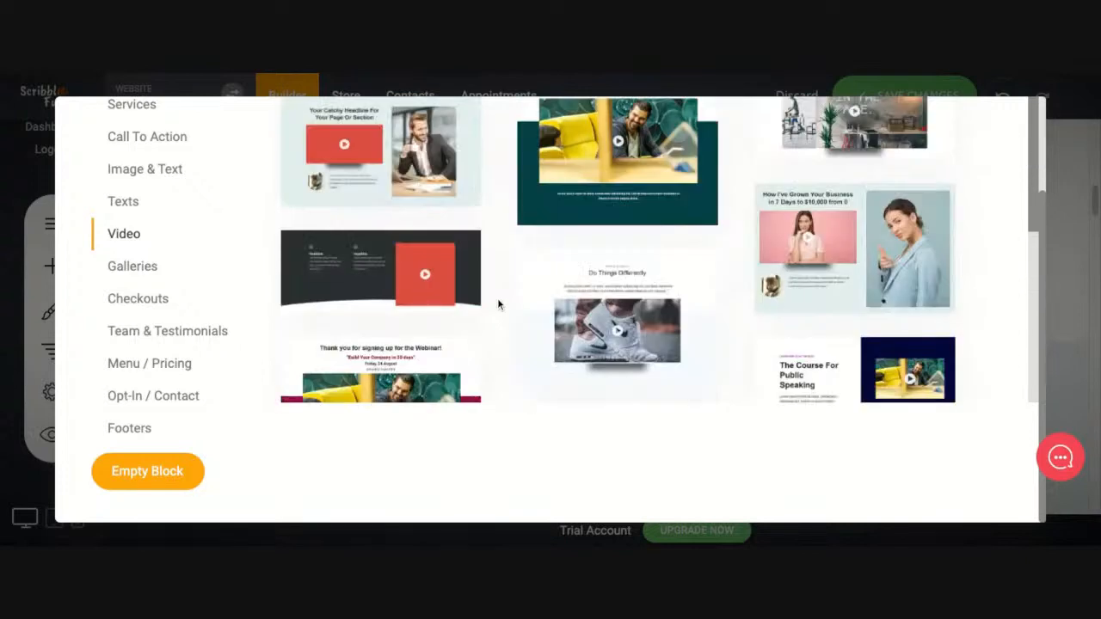
{"action": "left_click", "coordinate": [617, 215]}
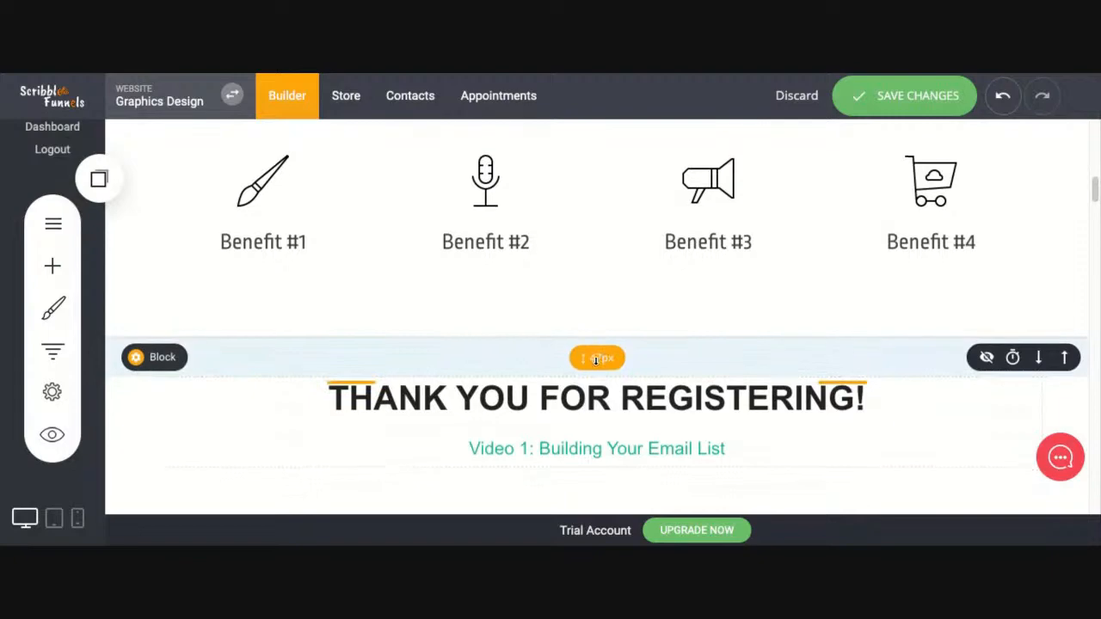
Examine the inserted "THANK YOU FOR REGISTERING!" video block on the page and the site's Pages & Popups list
{"action": "scroll", "coordinate": [588, 360], "scroll_direction": "down", "scroll_amount": 3}
{"action": "scroll", "coordinate": [516, 395], "scroll_direction": "down", "scroll_amount": 4}
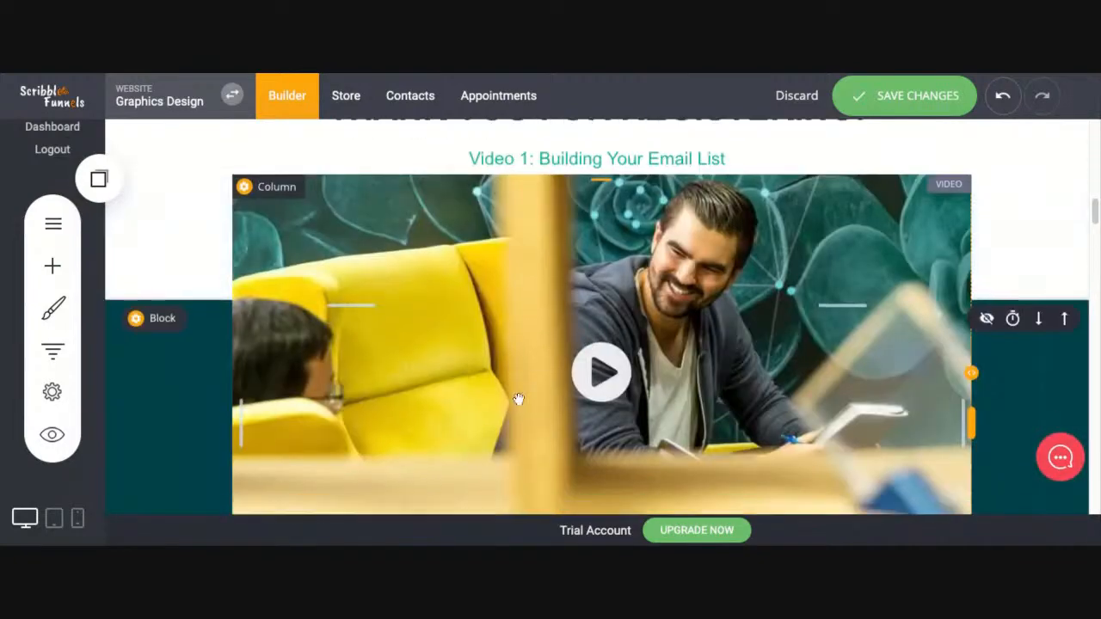
{"action": "scroll", "coordinate": [528, 404], "scroll_direction": "down", "scroll_amount": 2}
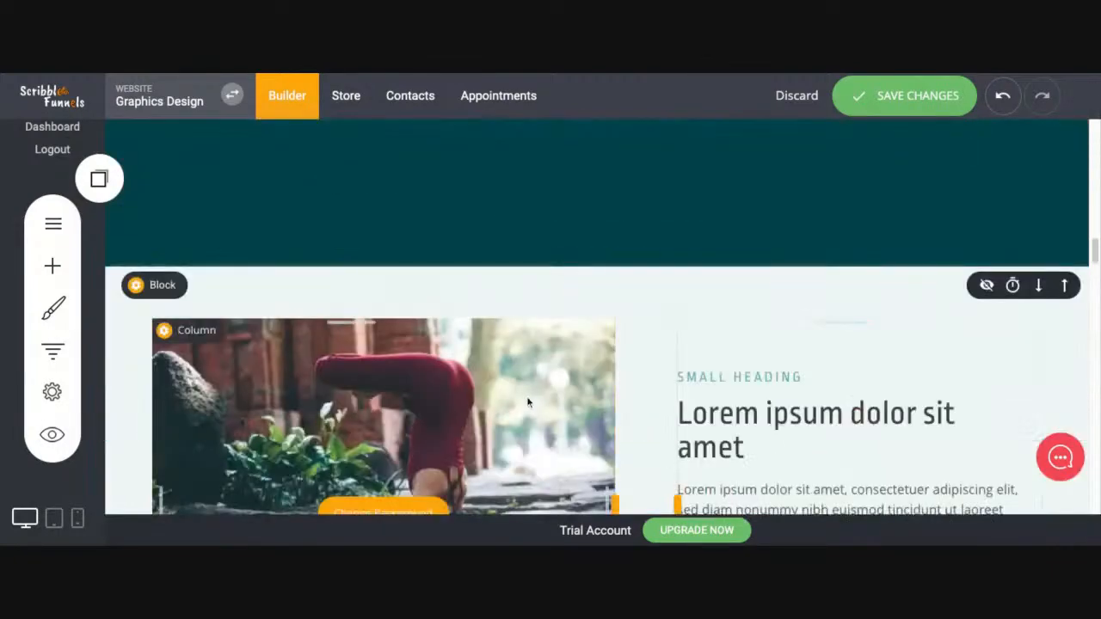
{"action": "scroll", "coordinate": [484, 181], "scroll_direction": "up", "scroll_amount": 5}
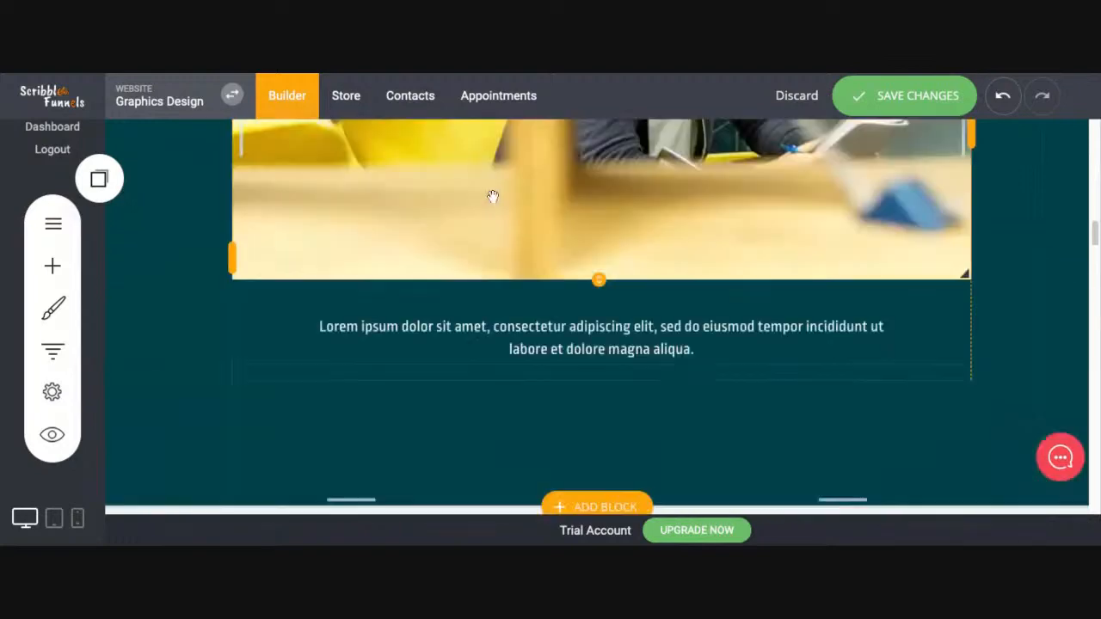
{"action": "scroll", "coordinate": [491, 205], "scroll_direction": "up", "scroll_amount": 4}
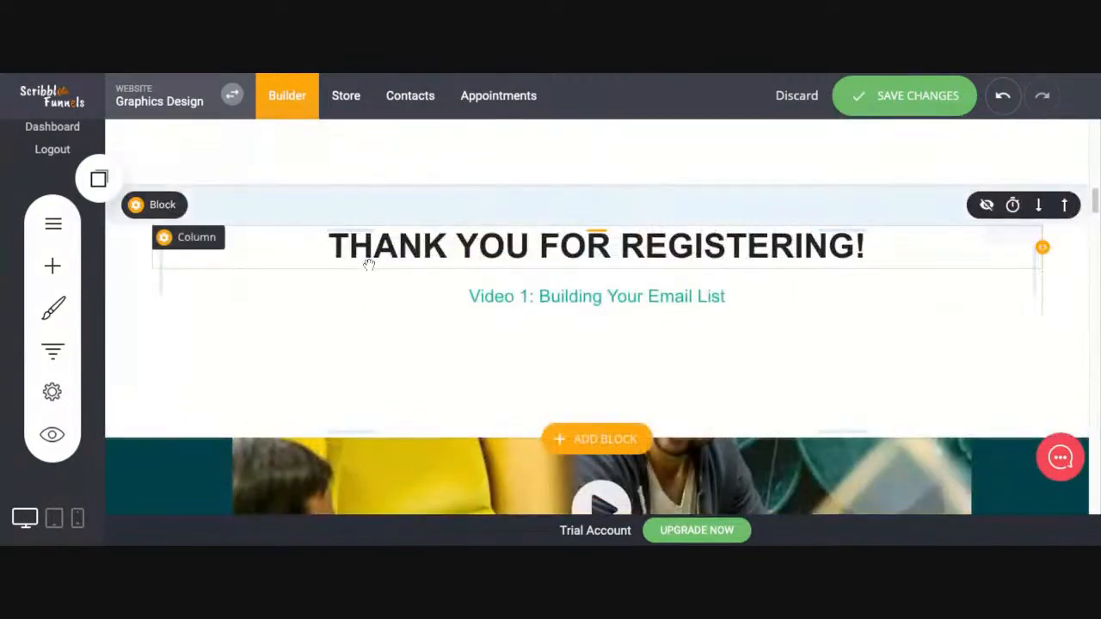
{"action": "scroll", "coordinate": [508, 339], "scroll_direction": "down", "scroll_amount": 4}
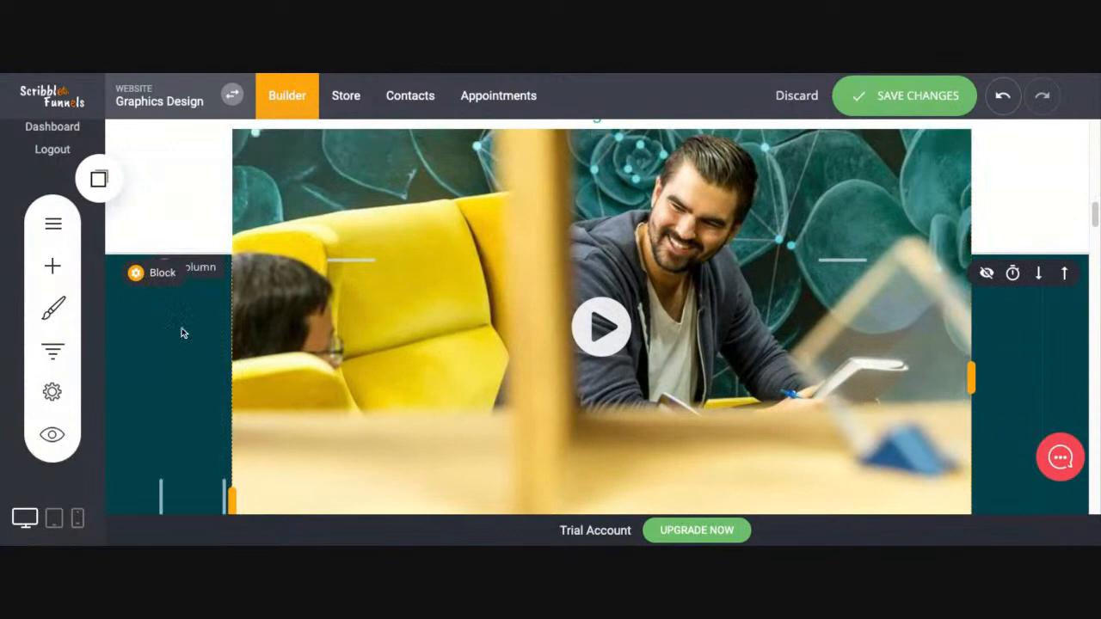
{"action": "left_click", "coordinate": [53, 222]}
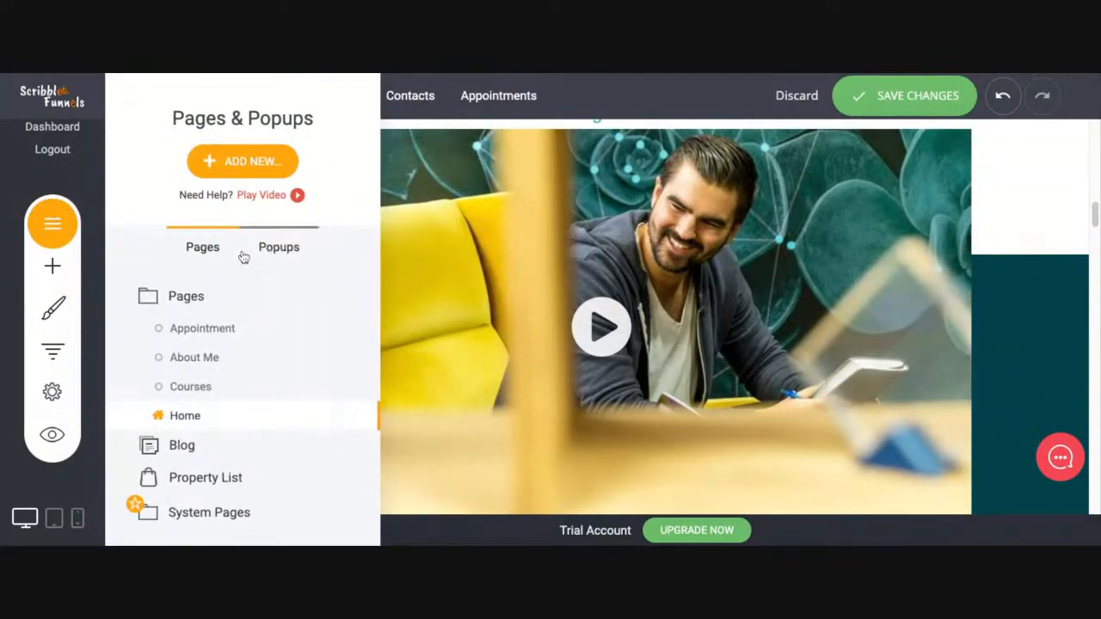
{"action": "left_click", "coordinate": [440, 390]}
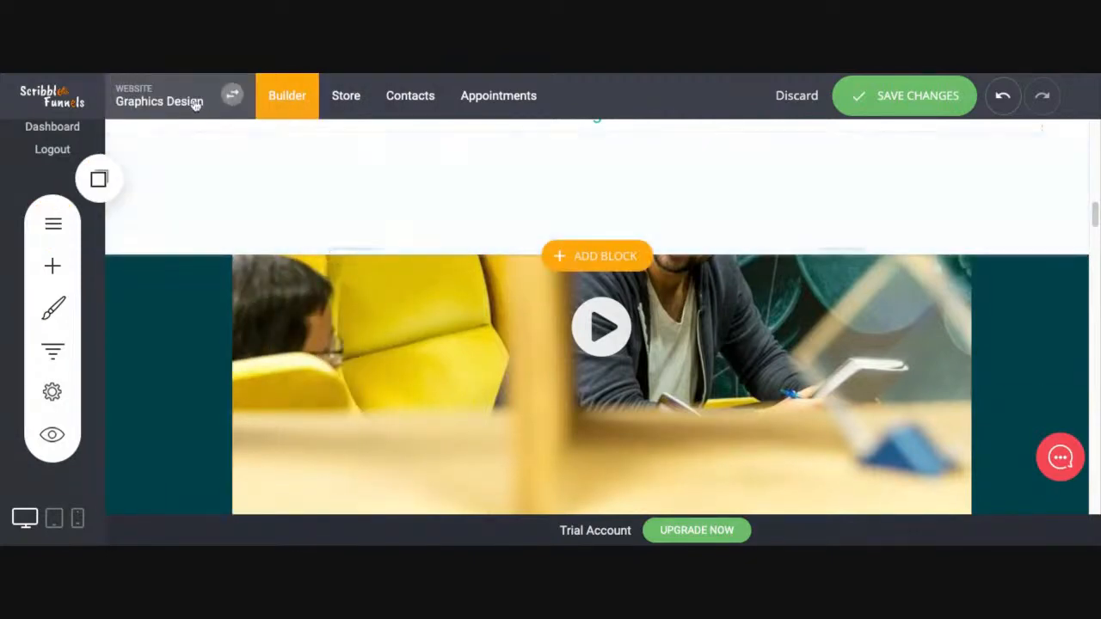
{"action": "left_click", "coordinate": [186, 96]}
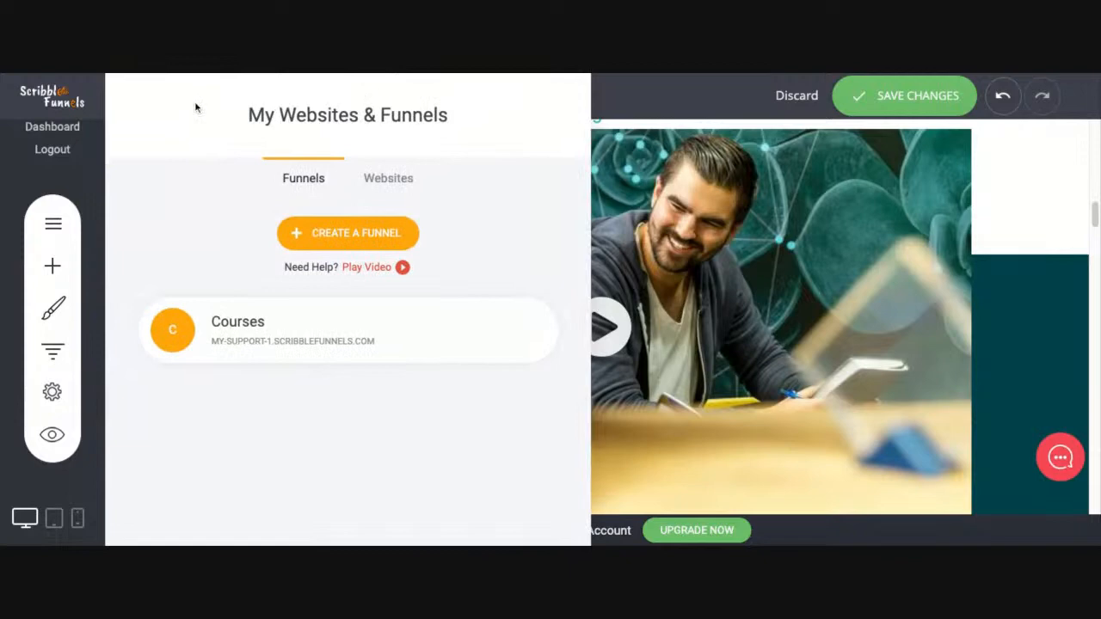
{"action": "left_click", "coordinate": [629, 249]}
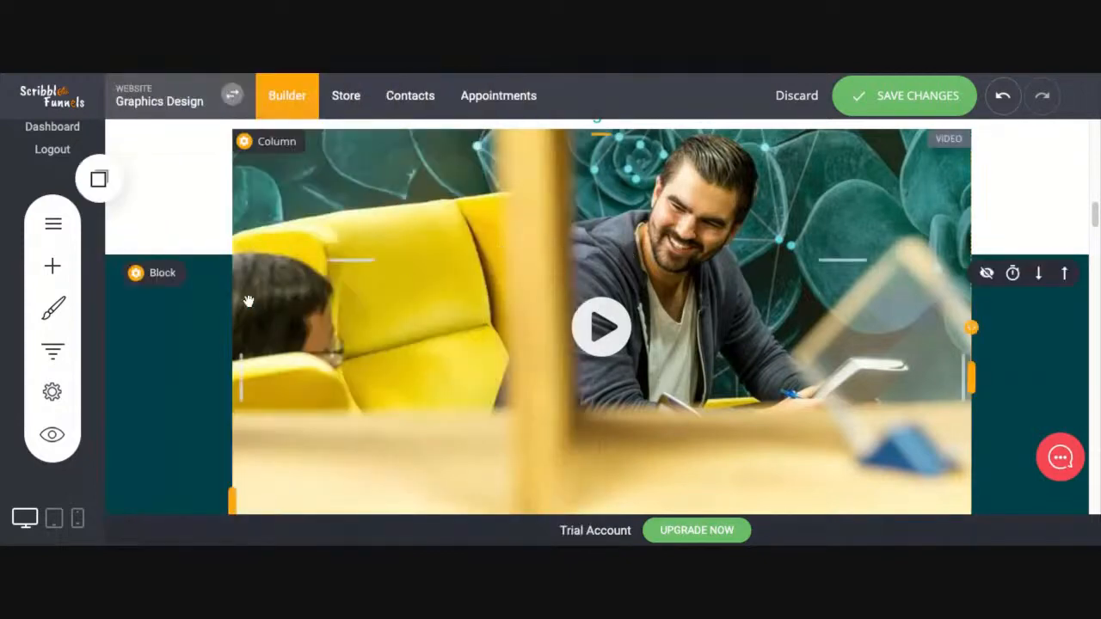
Add a shape divider of type Curve 2 to the dark teal video block
{"action": "mouse_move", "coordinate": [168, 276]}
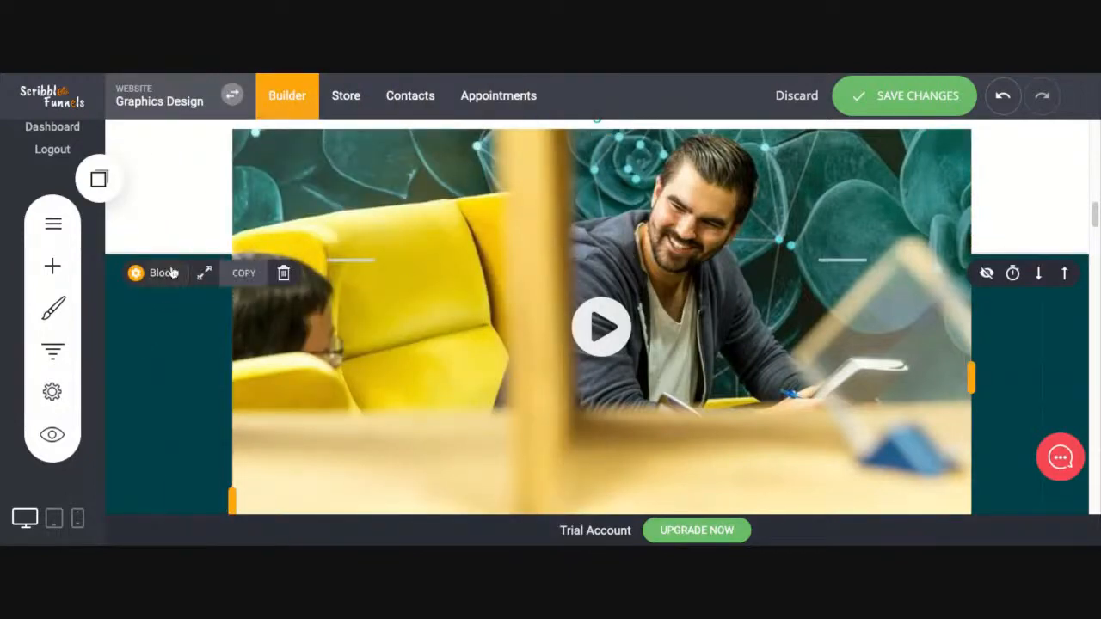
{"action": "left_click", "coordinate": [163, 280]}
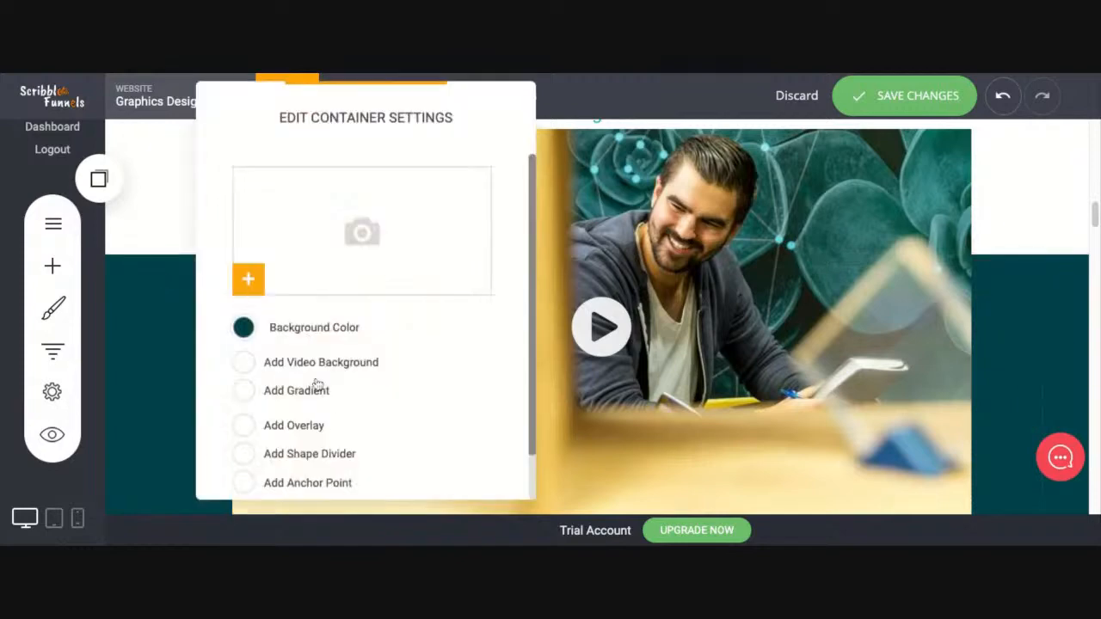
{"action": "scroll", "coordinate": [360, 405], "scroll_direction": "down", "scroll_amount": 1}
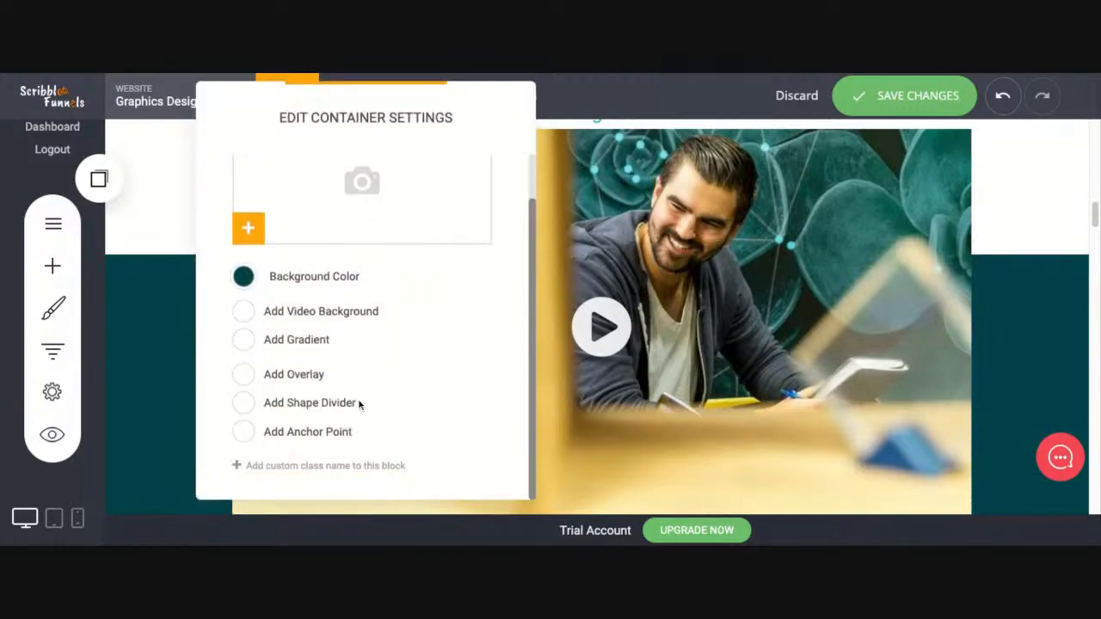
{"action": "left_click", "coordinate": [241, 404]}
{"action": "scroll", "coordinate": [384, 430], "scroll_direction": "down", "scroll_amount": 2}
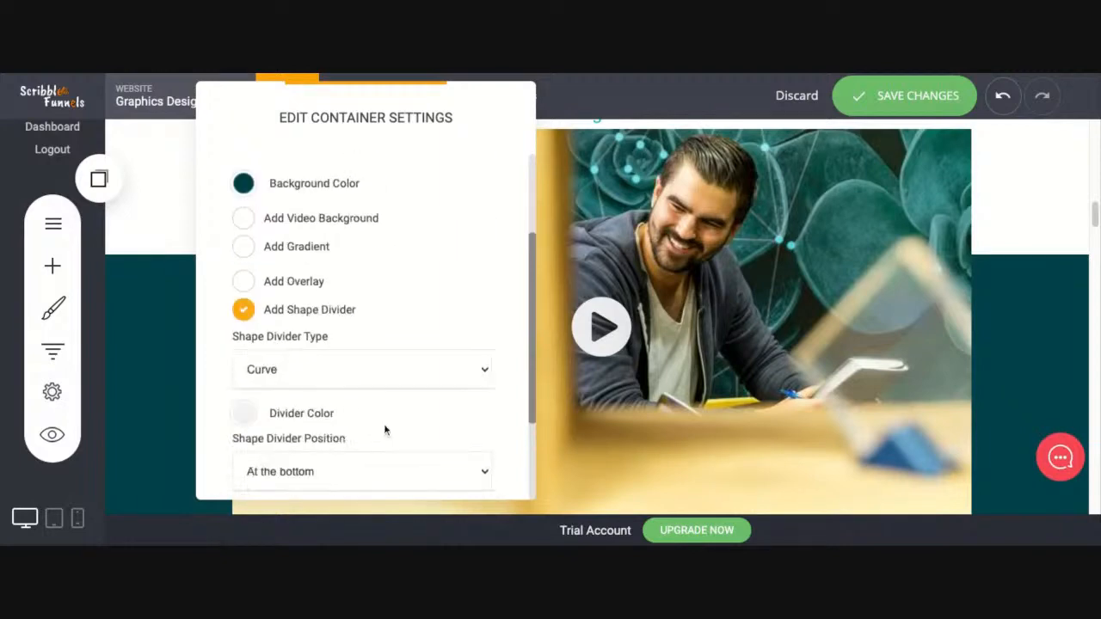
{"action": "left_click", "coordinate": [359, 369]}
{"action": "left_click", "coordinate": [349, 400]}
{"action": "scroll", "coordinate": [410, 471], "scroll_direction": "down", "scroll_amount": 1}
Set the video block's divider color to the global green #00A896 and check the curve at the block's lower edge
{"action": "left_click", "coordinate": [246, 389]}
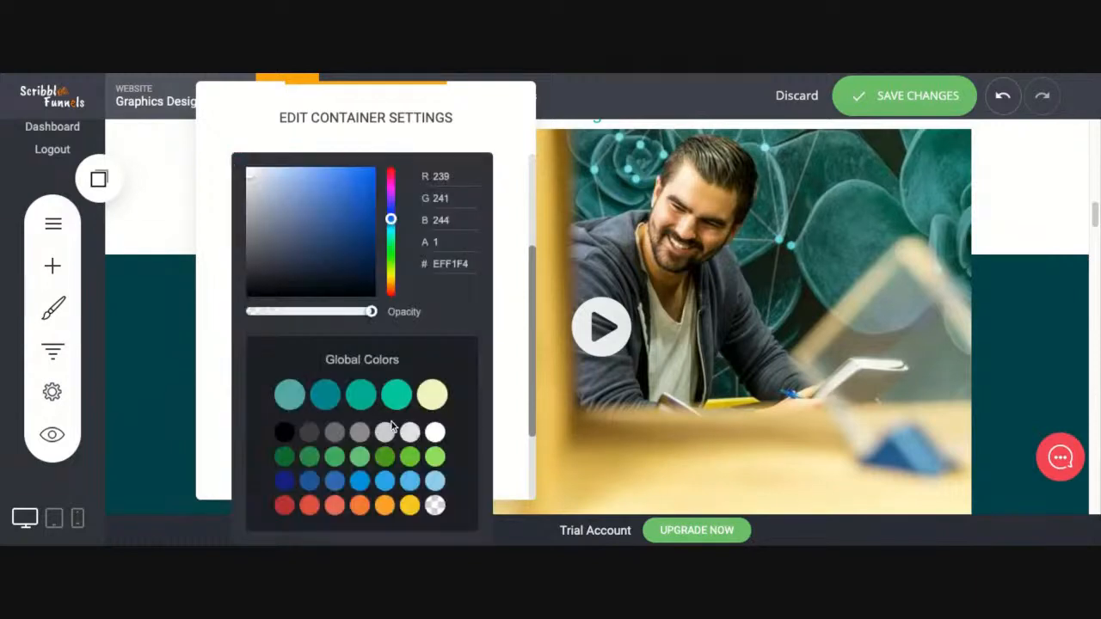
{"action": "left_click", "coordinate": [360, 402]}
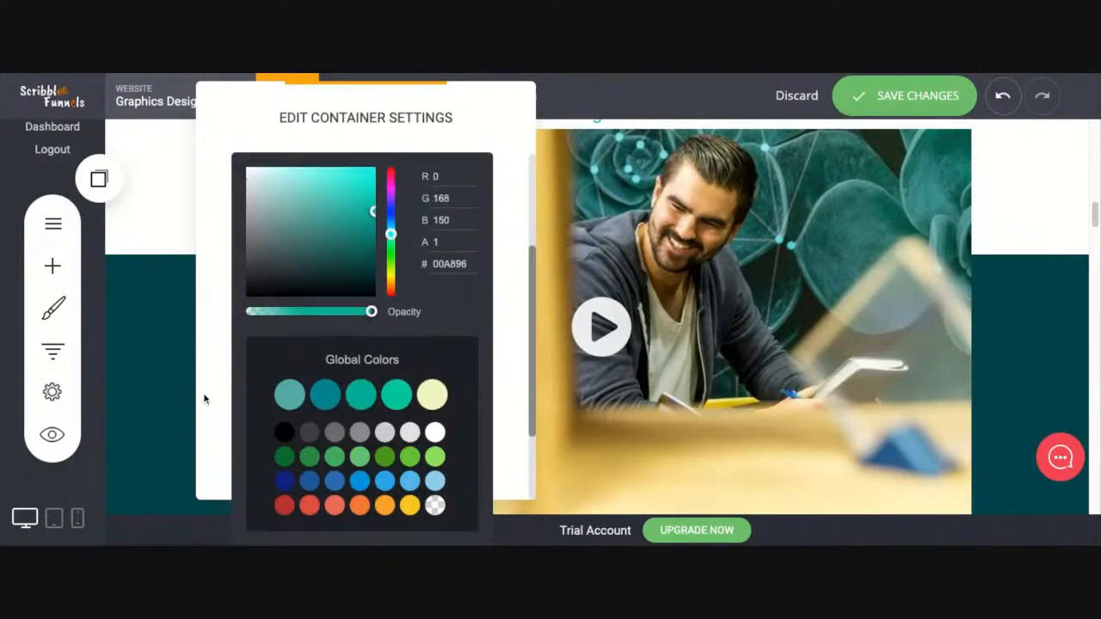
{"action": "left_click", "coordinate": [176, 381]}
{"action": "left_click", "coordinate": [180, 386]}
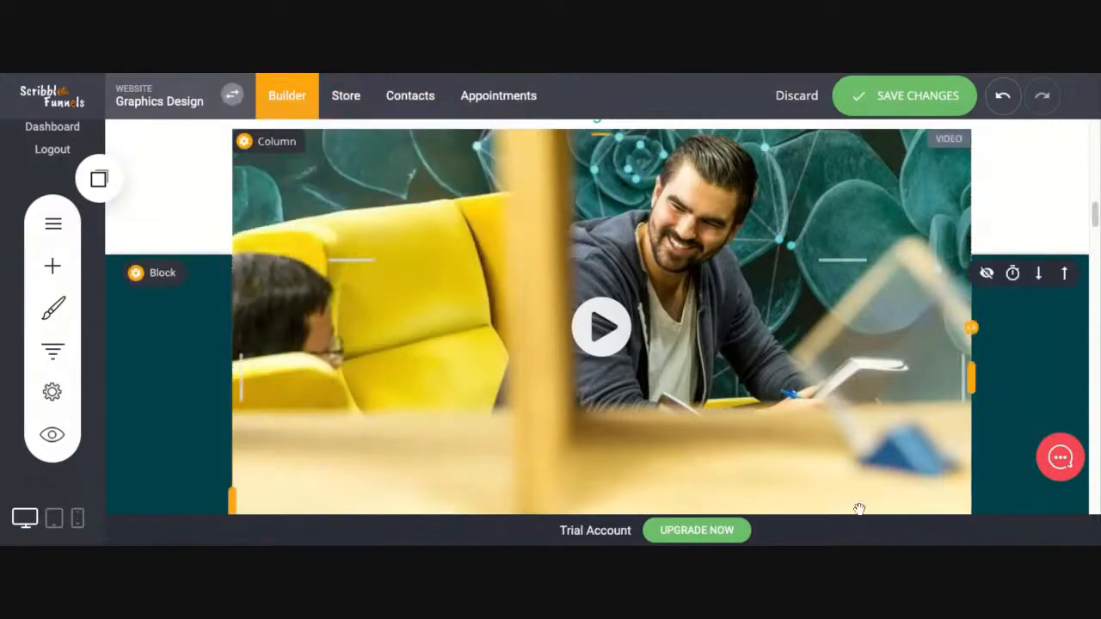
{"action": "scroll", "coordinate": [859, 509], "scroll_direction": "down", "scroll_amount": 5}
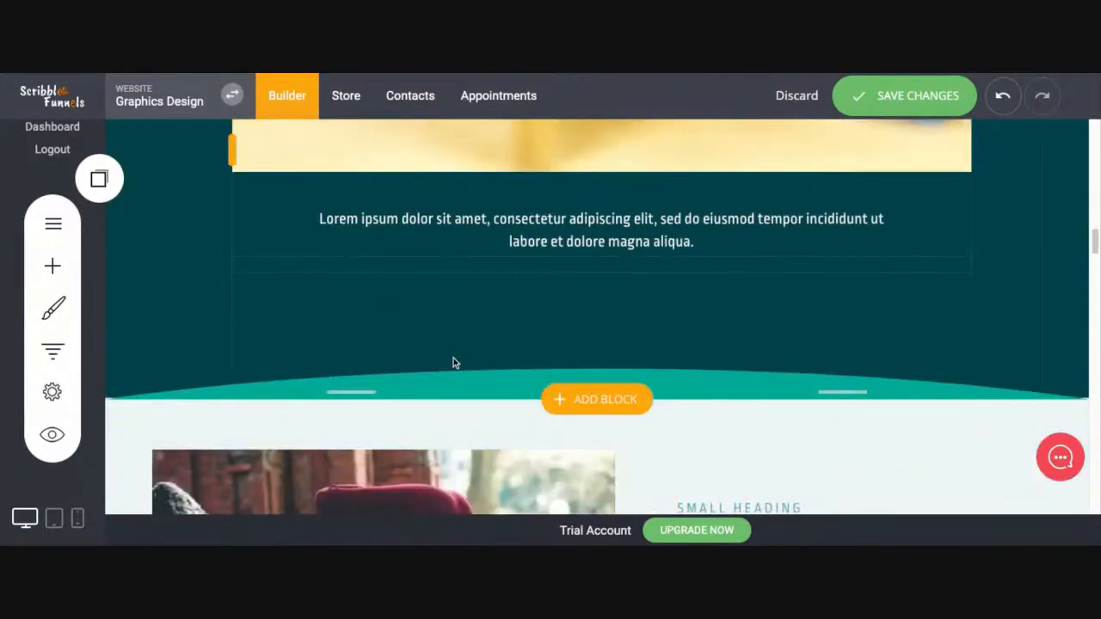
{"action": "mouse_move", "coordinate": [853, 426]}
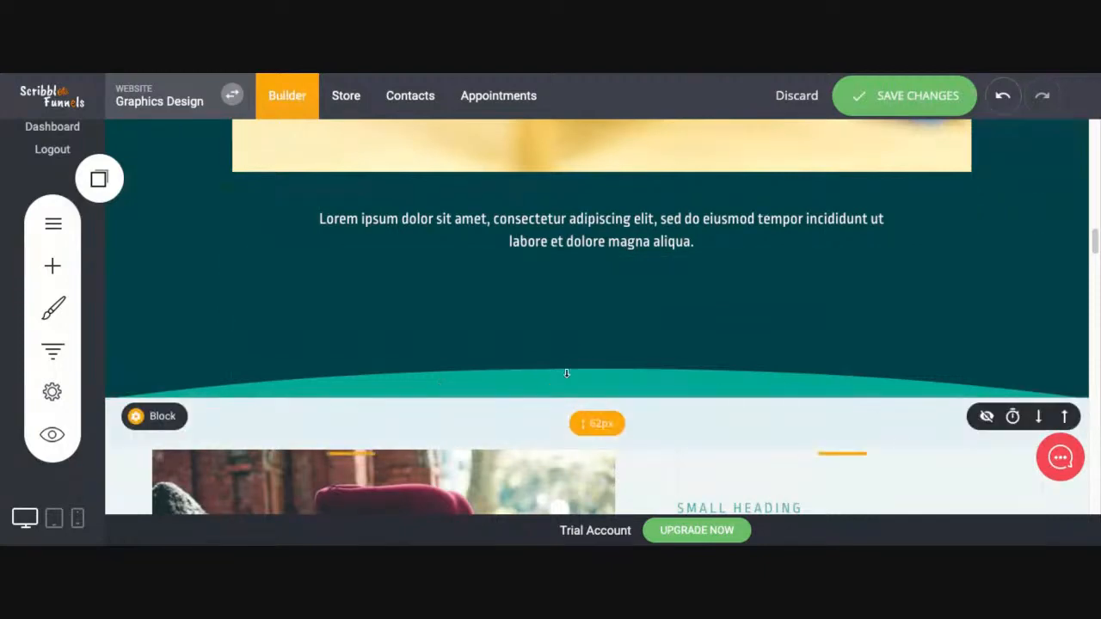
Make the video block's divider color transparent and check the block's lower edge
{"action": "scroll", "coordinate": [175, 342], "scroll_direction": "up", "scroll_amount": 5}
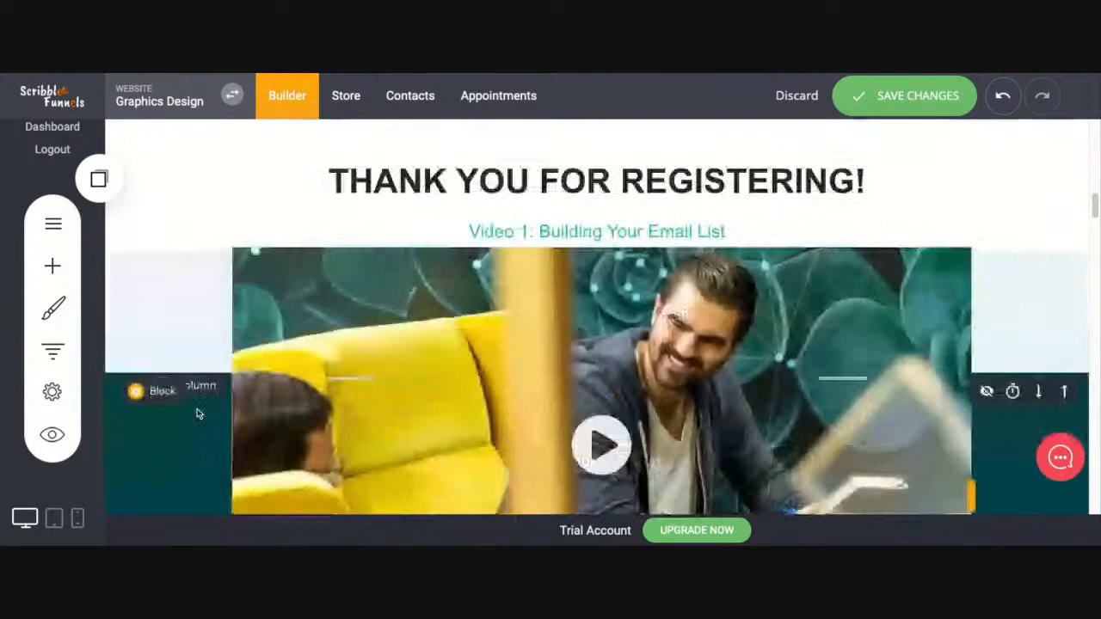
{"action": "scroll", "coordinate": [197, 413], "scroll_direction": "down", "scroll_amount": 1}
{"action": "mouse_move", "coordinate": [171, 311]}
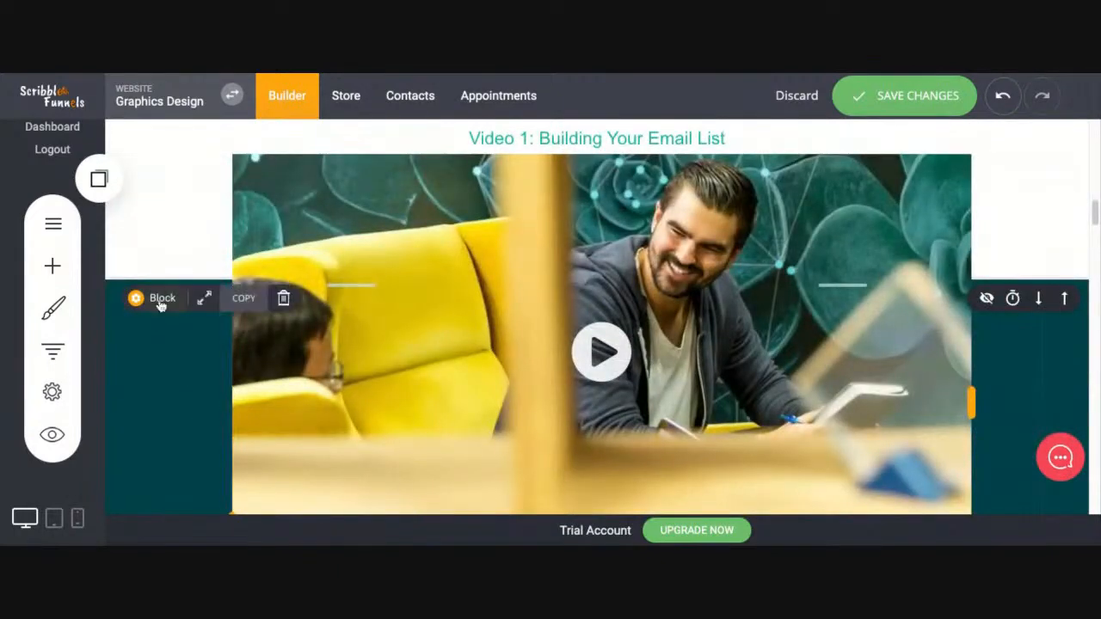
{"action": "left_click", "coordinate": [165, 298]}
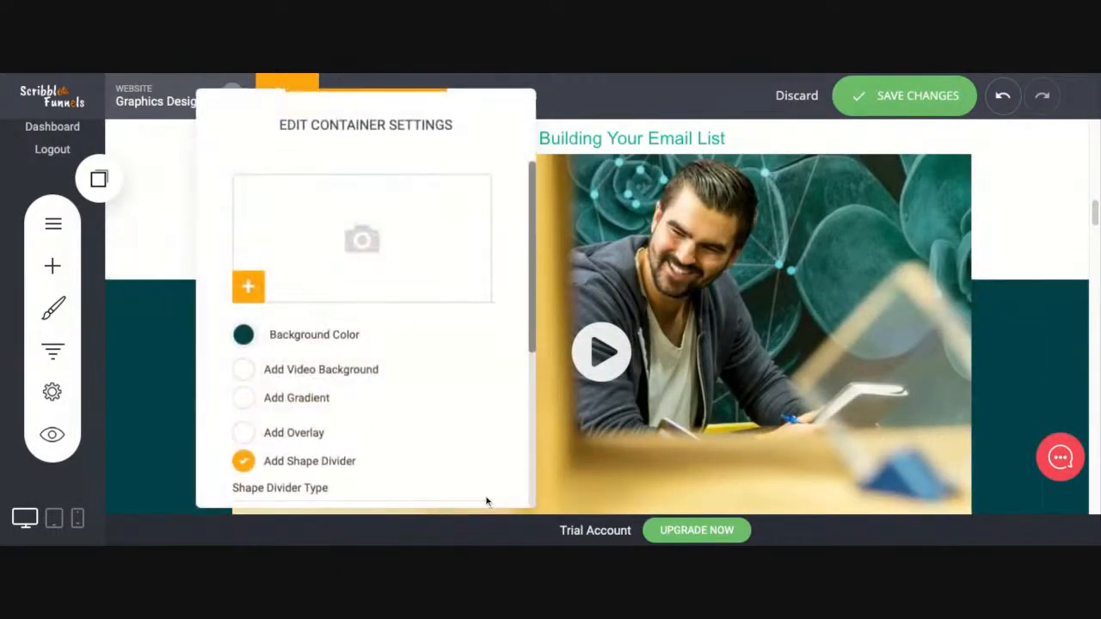
{"action": "scroll", "coordinate": [362, 484], "scroll_direction": "down", "scroll_amount": 1}
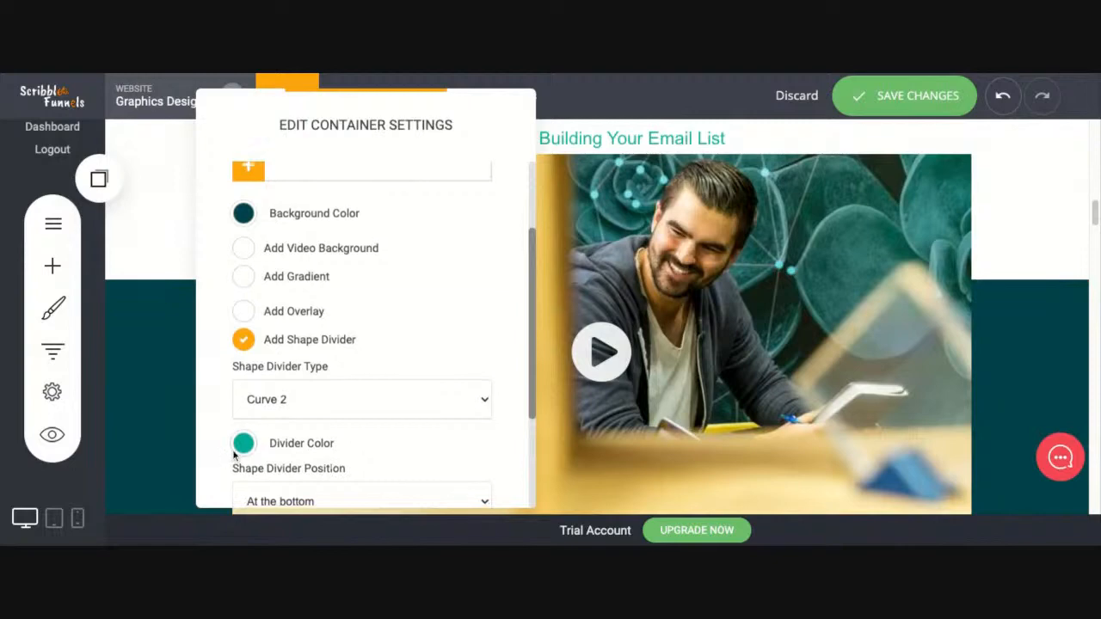
{"action": "left_click", "coordinate": [243, 447]}
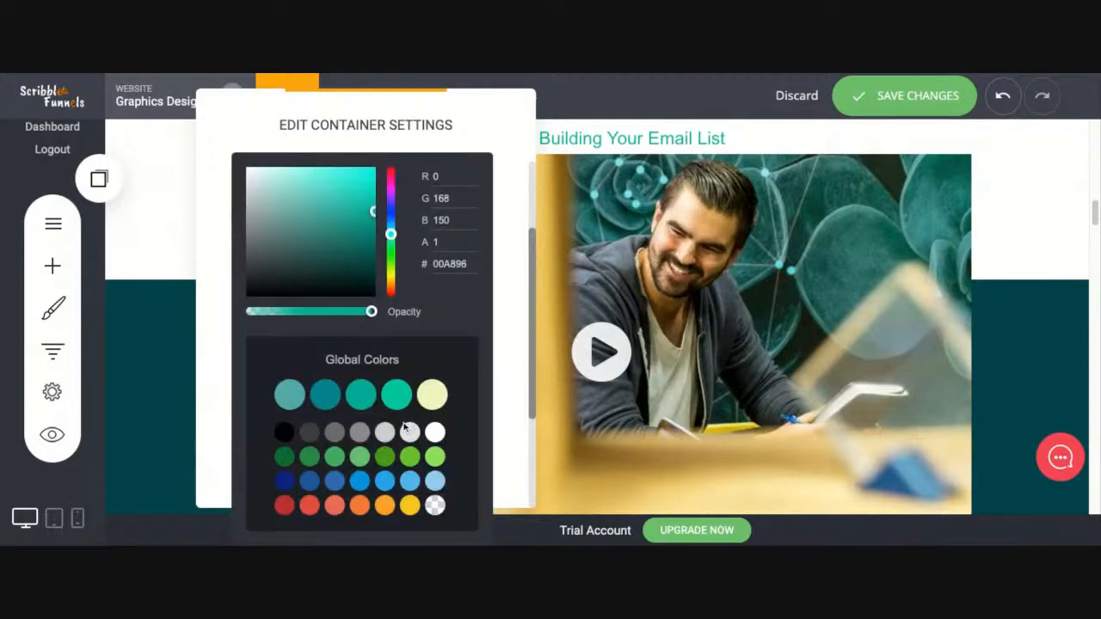
{"action": "left_click", "coordinate": [436, 505]}
{"action": "left_click", "coordinate": [149, 419]}
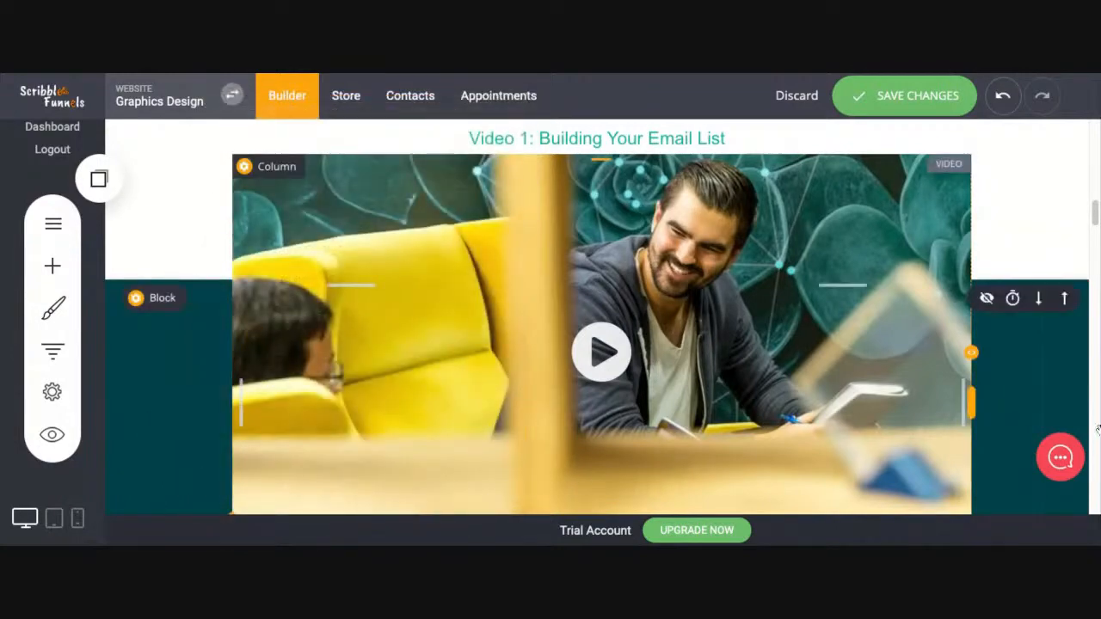
{"action": "scroll", "coordinate": [1002, 394], "scroll_direction": "down", "scroll_amount": 6}
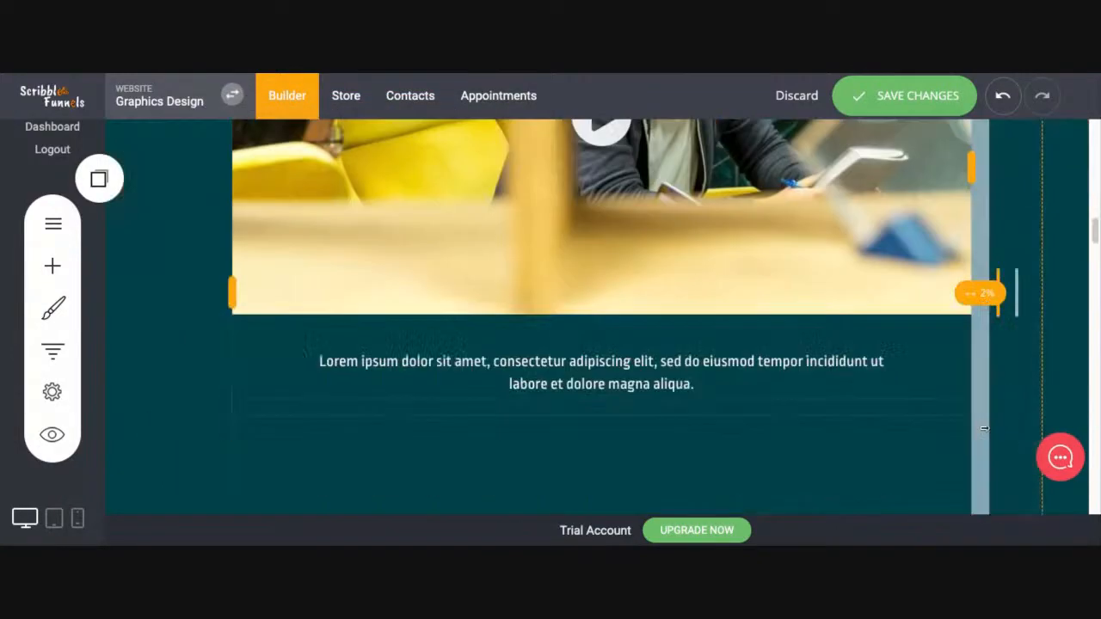
{"action": "scroll", "coordinate": [738, 425], "scroll_direction": "down", "scroll_amount": 2}
{"action": "scroll", "coordinate": [738, 425], "scroll_direction": "up", "scroll_amount": 5}
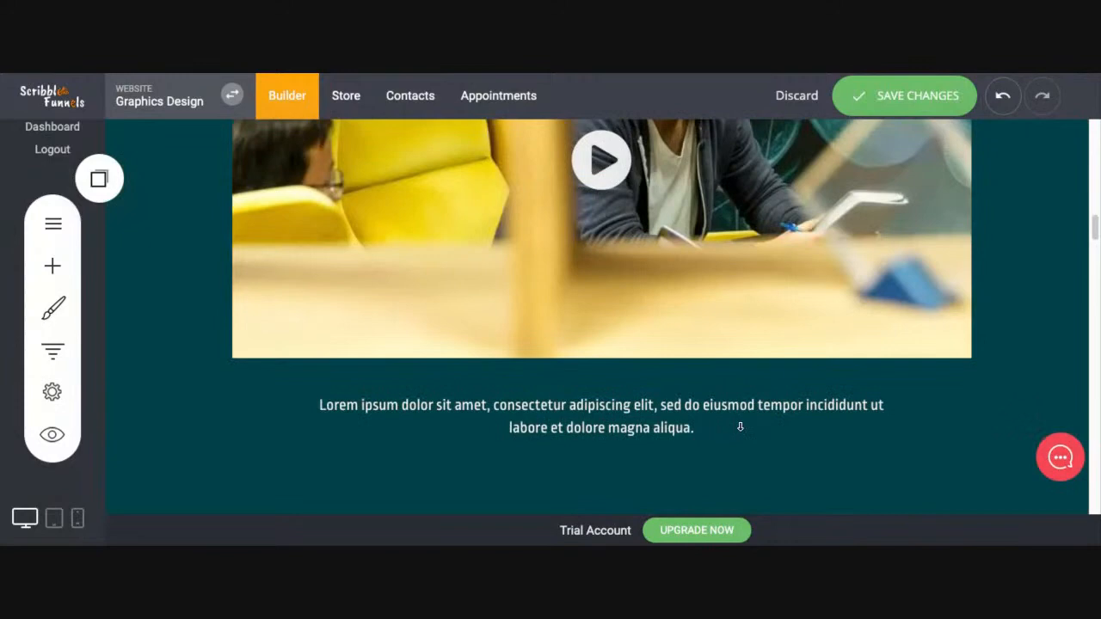
Change the video block's shape divider type to Curve and its color to the second global color, dark teal
{"action": "scroll", "coordinate": [176, 400], "scroll_direction": "up", "scroll_amount": 3}
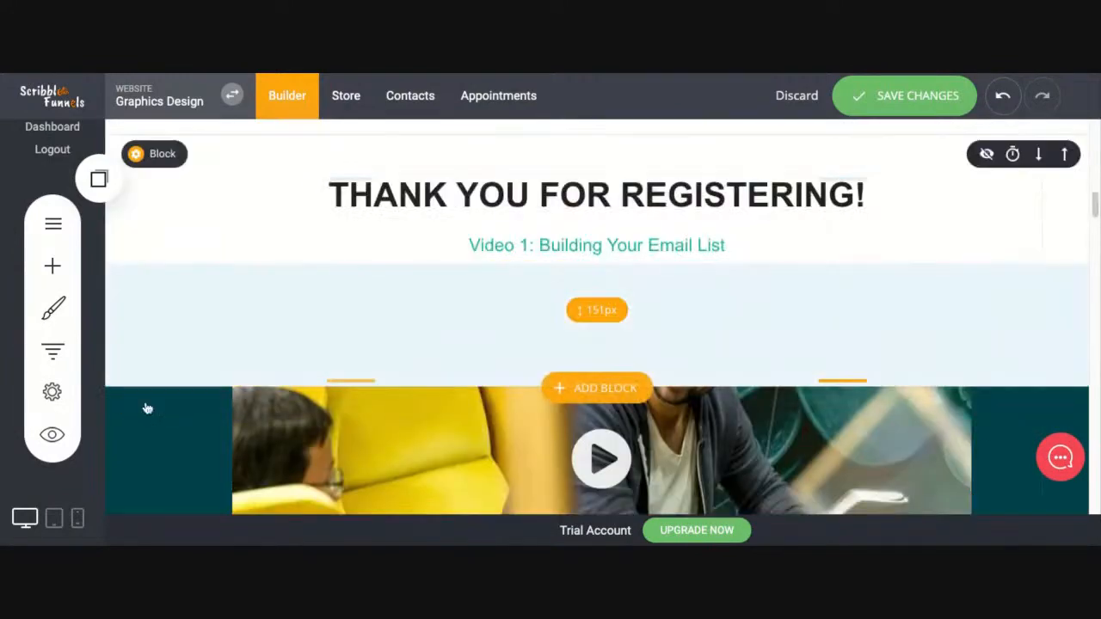
{"action": "left_click", "coordinate": [179, 411]}
{"action": "scroll", "coordinate": [361, 466], "scroll_direction": "down", "scroll_amount": 2}
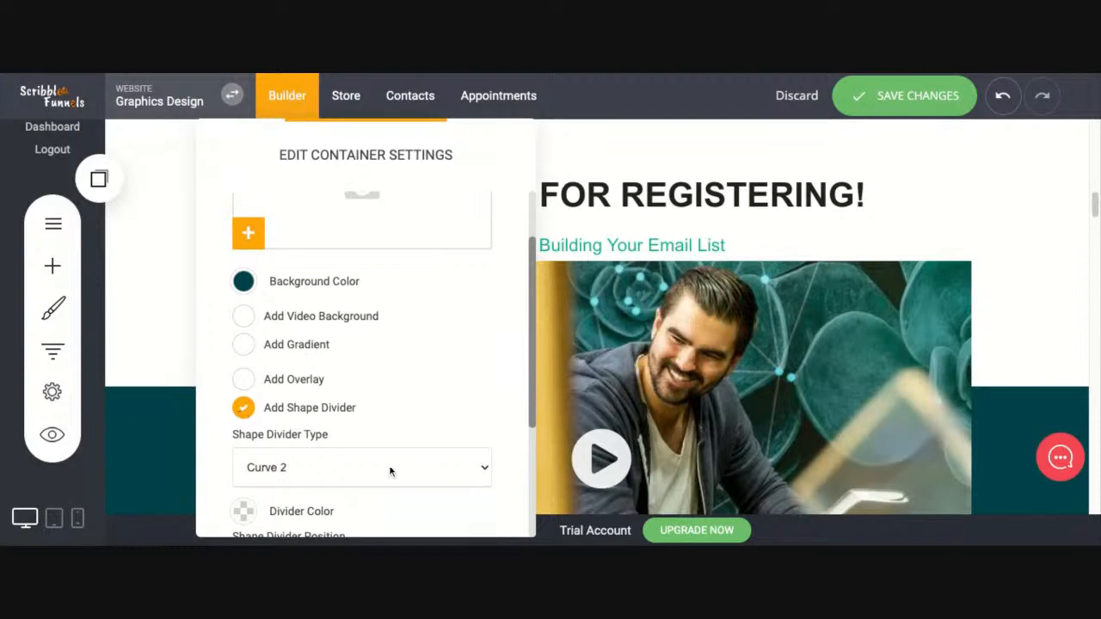
{"action": "left_click", "coordinate": [396, 457]}
{"action": "scroll", "coordinate": [380, 463], "scroll_direction": "down", "scroll_amount": 2}
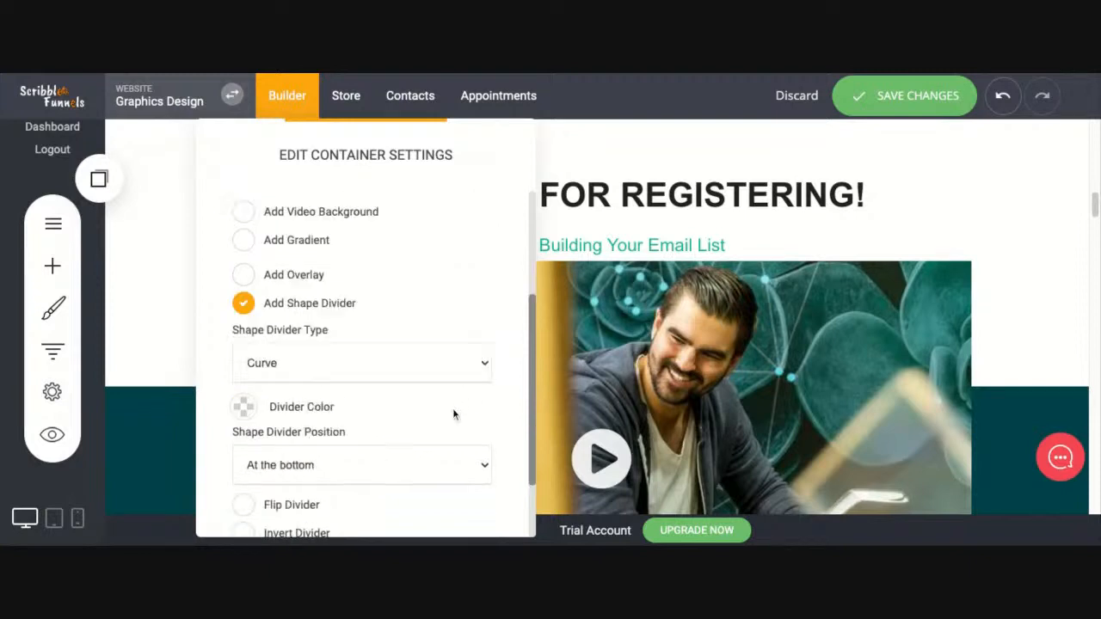
{"action": "left_click", "coordinate": [243, 411]}
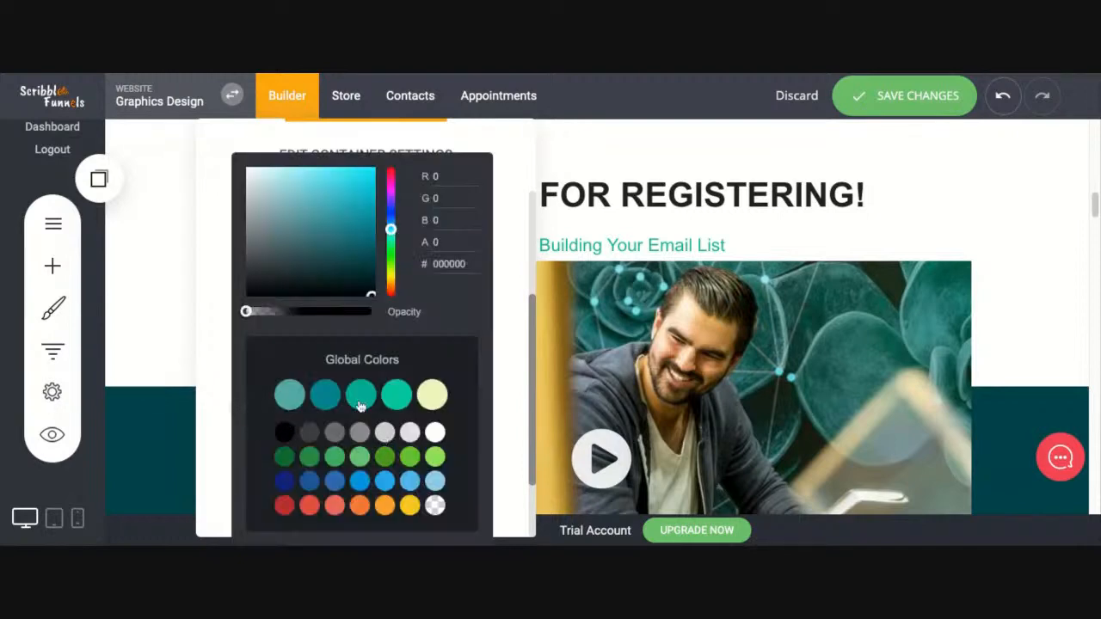
{"action": "left_click", "coordinate": [325, 394]}
{"action": "left_click", "coordinate": [193, 409]}
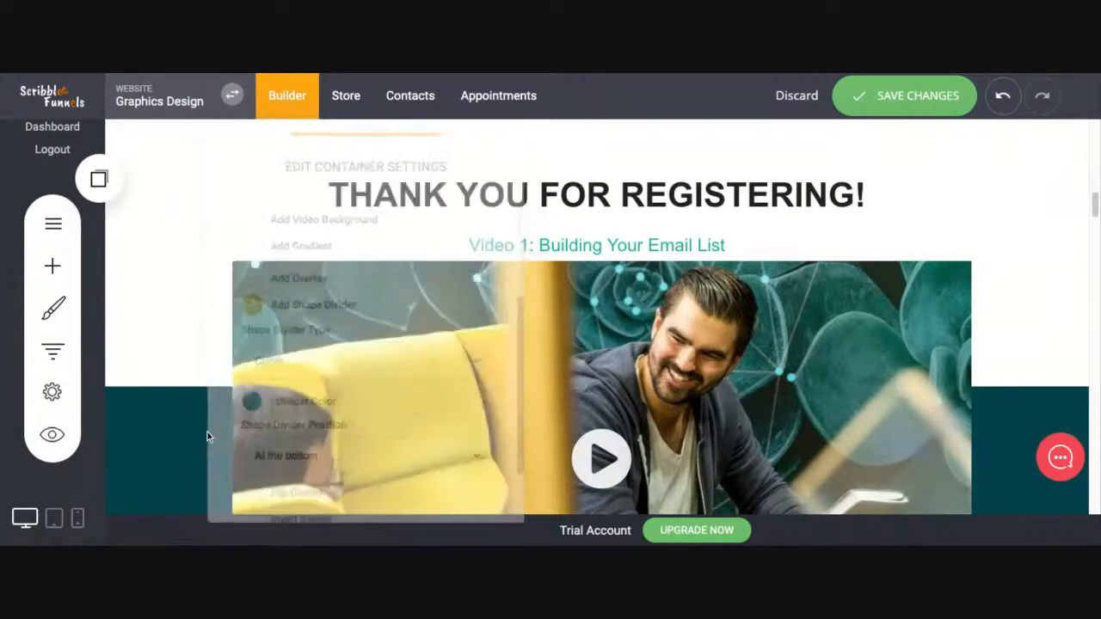
{"action": "scroll", "coordinate": [872, 450], "scroll_direction": "down", "scroll_amount": 5}
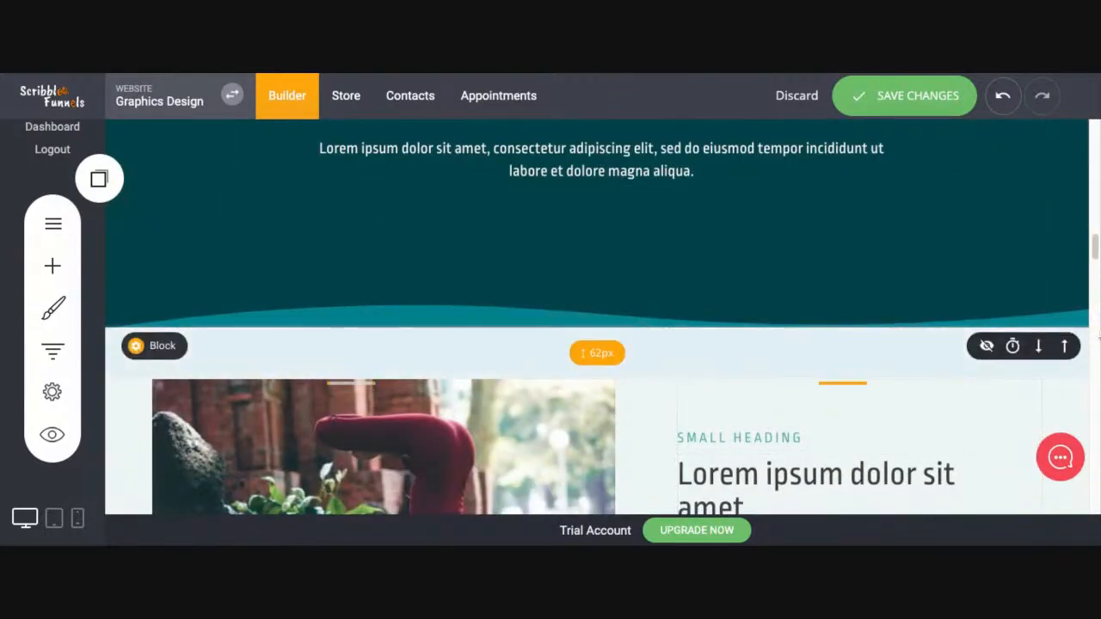
Set the background color of the block containing the Space Needle map to yellow #FAC51C
{"action": "scroll", "coordinate": [540, 407], "scroll_direction": "down", "scroll_amount": 6}
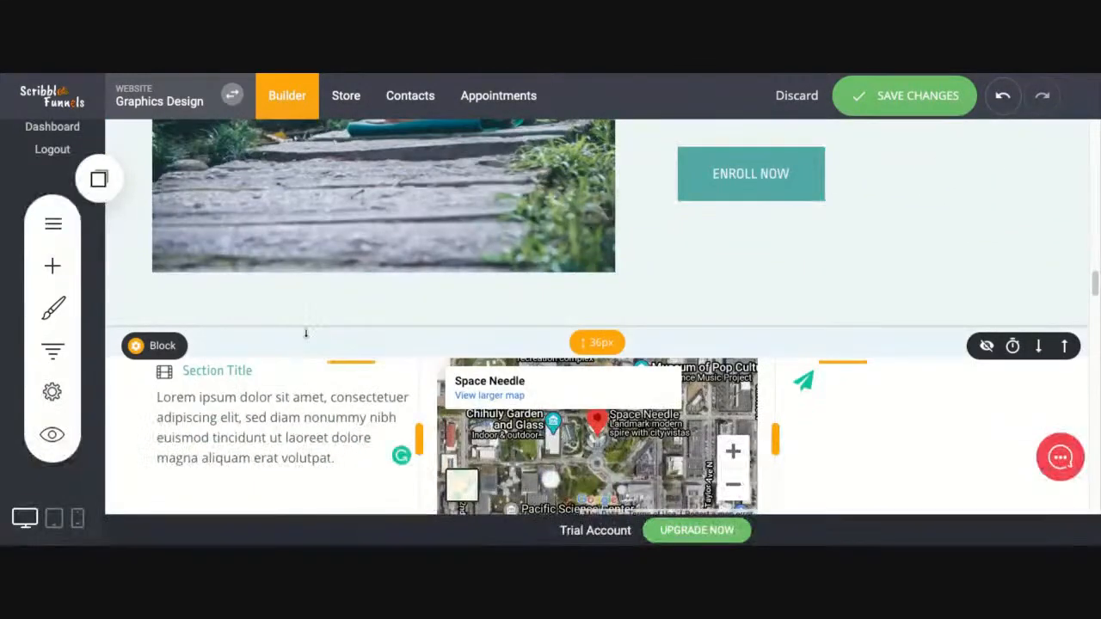
{"action": "left_click", "coordinate": [168, 348]}
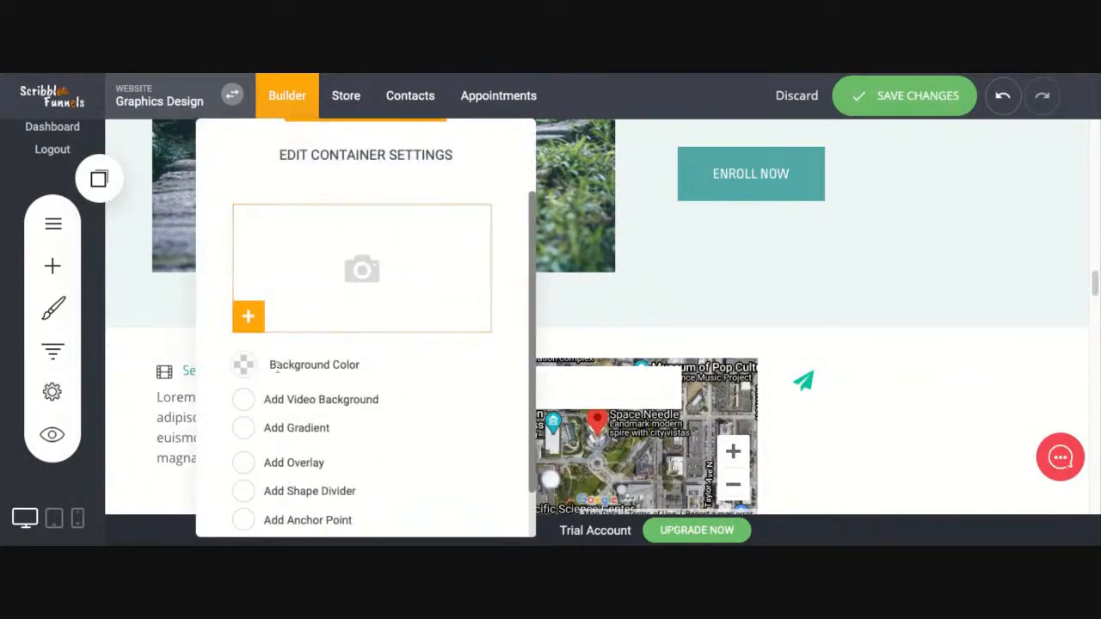
{"action": "left_click", "coordinate": [243, 366]}
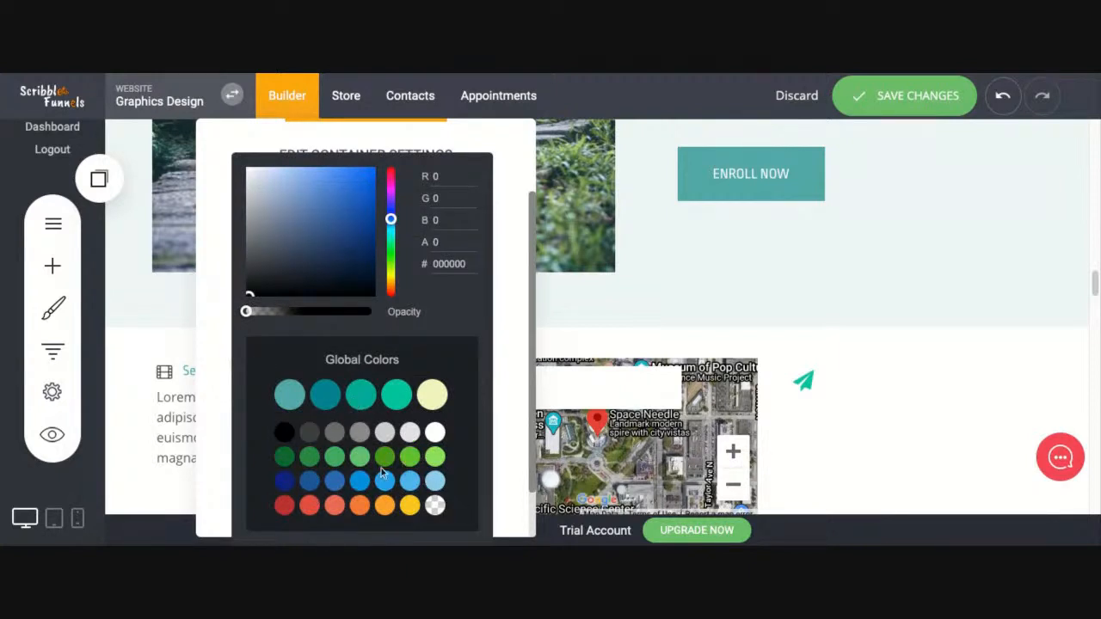
{"action": "left_click", "coordinate": [400, 515]}
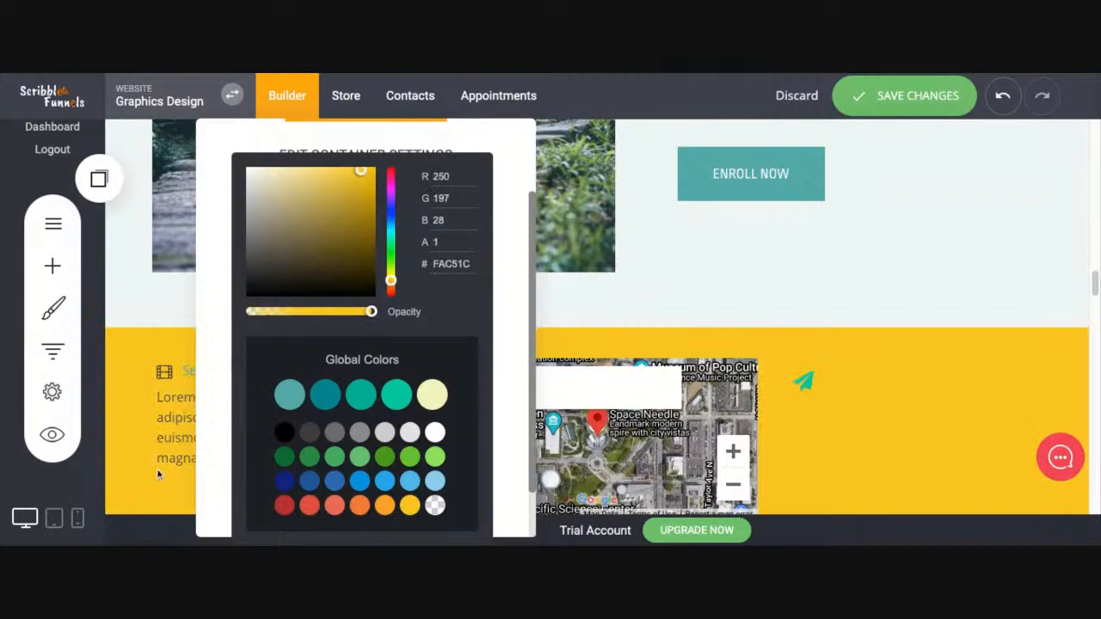
{"action": "left_click", "coordinate": [822, 411]}
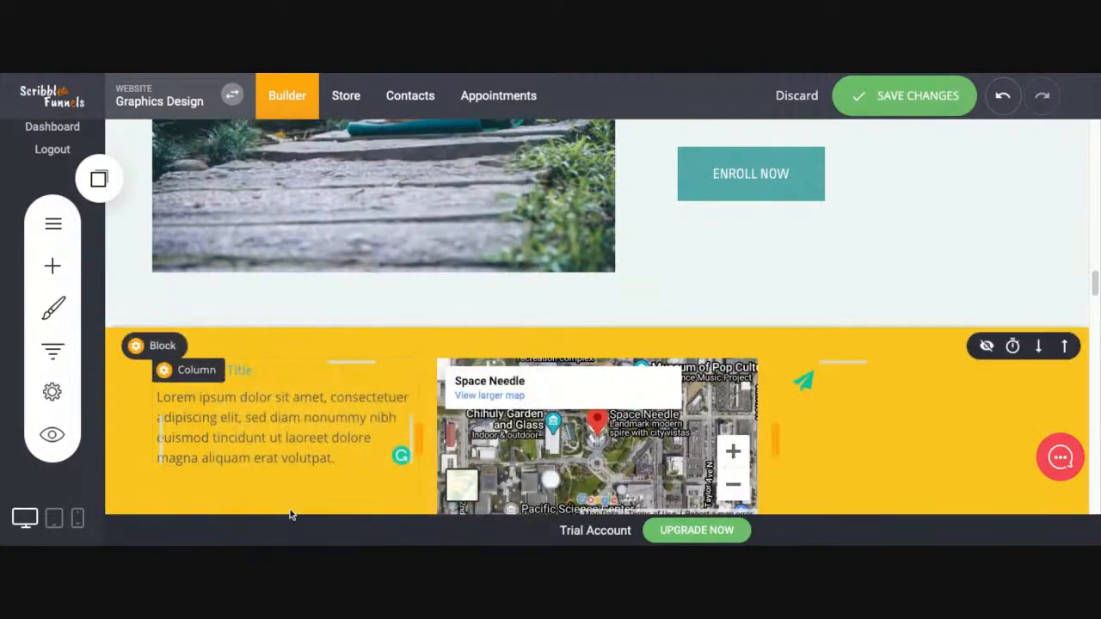
Review the edited home page from the map block up to the header and the "Free Graphics Design" hero section
{"action": "scroll", "coordinate": [292, 507], "scroll_direction": "down", "scroll_amount": 3}
{"action": "scroll", "coordinate": [302, 481], "scroll_direction": "down", "scroll_amount": 2}
{"action": "scroll", "coordinate": [307, 473], "scroll_direction": "up", "scroll_amount": 8}
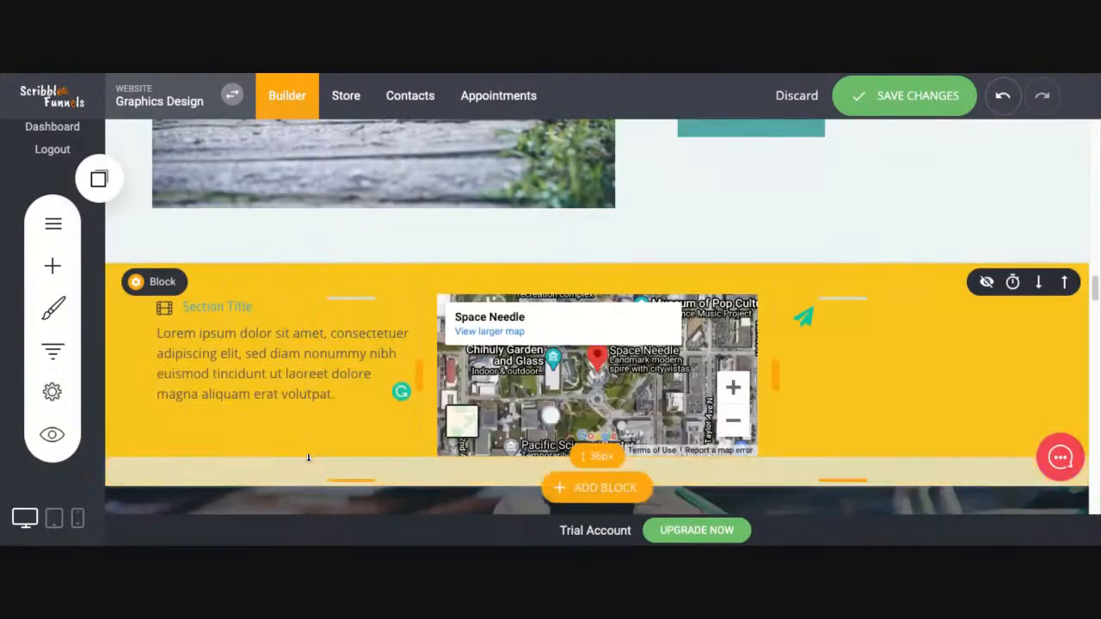
{"action": "scroll", "coordinate": [308, 459], "scroll_direction": "up", "scroll_amount": 15}
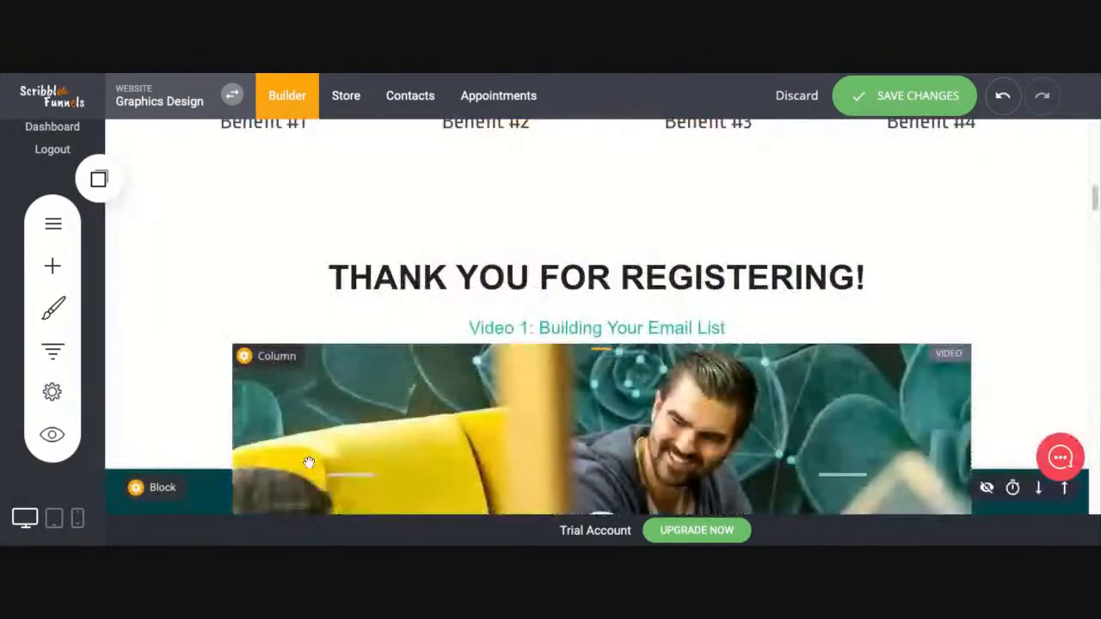
{"action": "scroll", "coordinate": [308, 461], "scroll_direction": "up", "scroll_amount": 10}
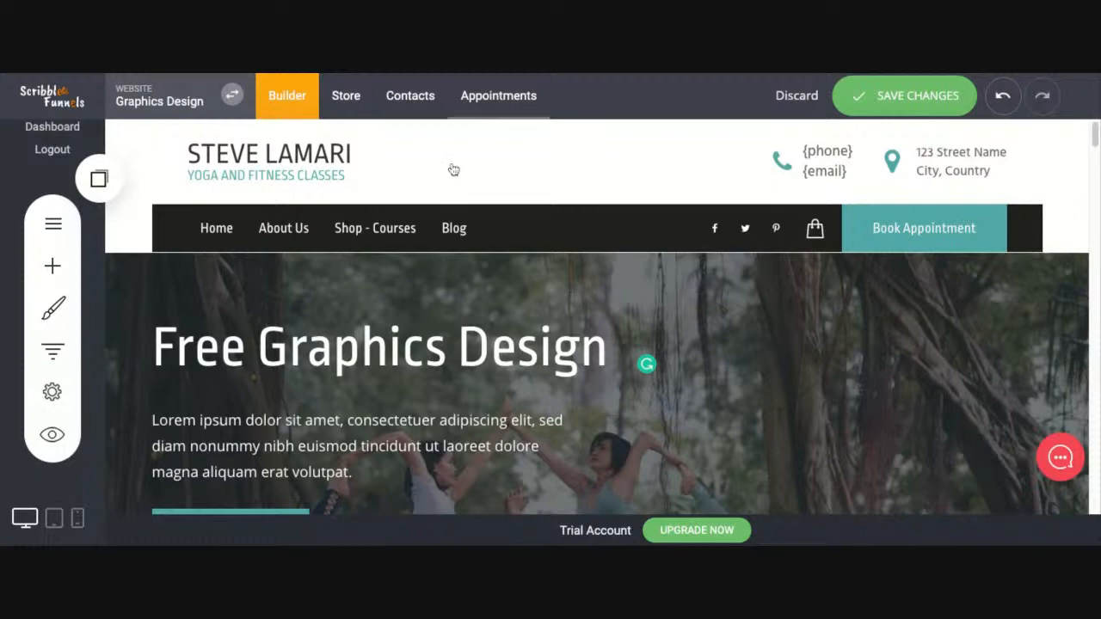
{"action": "scroll", "coordinate": [412, 353], "scroll_direction": "down", "scroll_amount": 1}
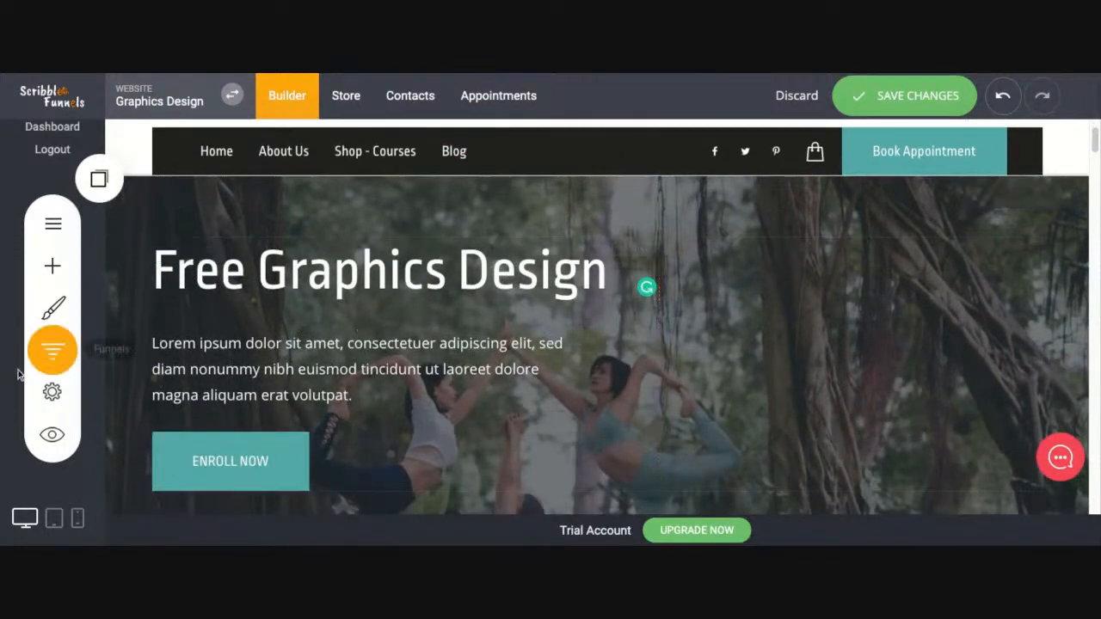
{"action": "scroll", "coordinate": [450, 335], "scroll_direction": "up", "scroll_amount": 1}
{"action": "scroll", "coordinate": [521, 370], "scroll_direction": "down", "scroll_amount": 2}
{"action": "scroll", "coordinate": [520, 369], "scroll_direction": "down", "scroll_amount": 3}
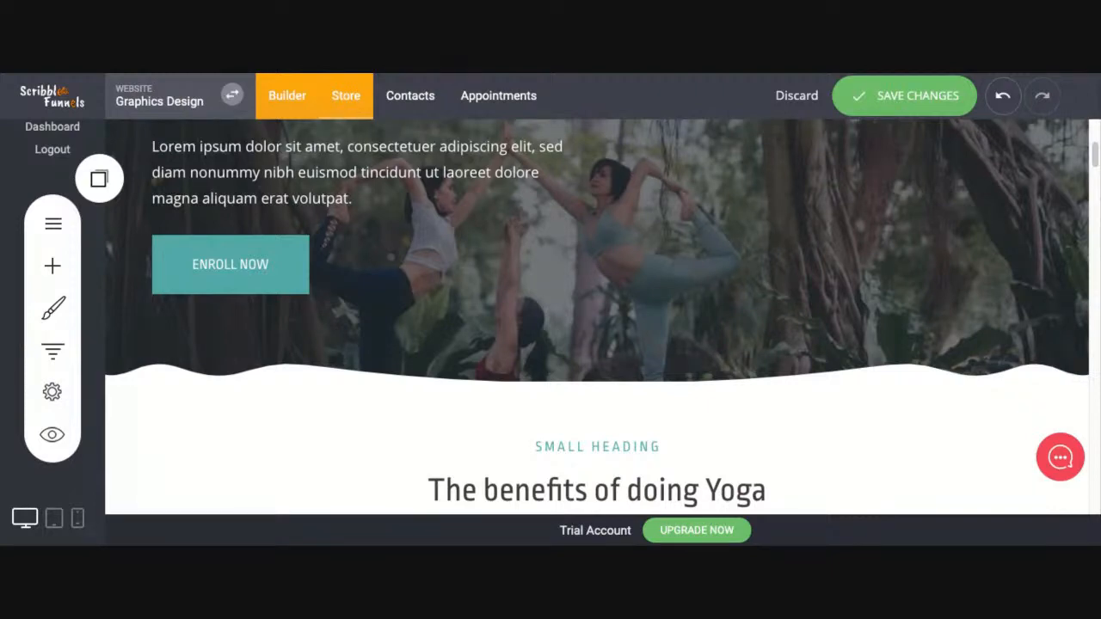
Leave the page builder for the Store section, discarding the unsaved changes, and look over the store dashboard's setup options
{"action": "left_click", "coordinate": [345, 95]}
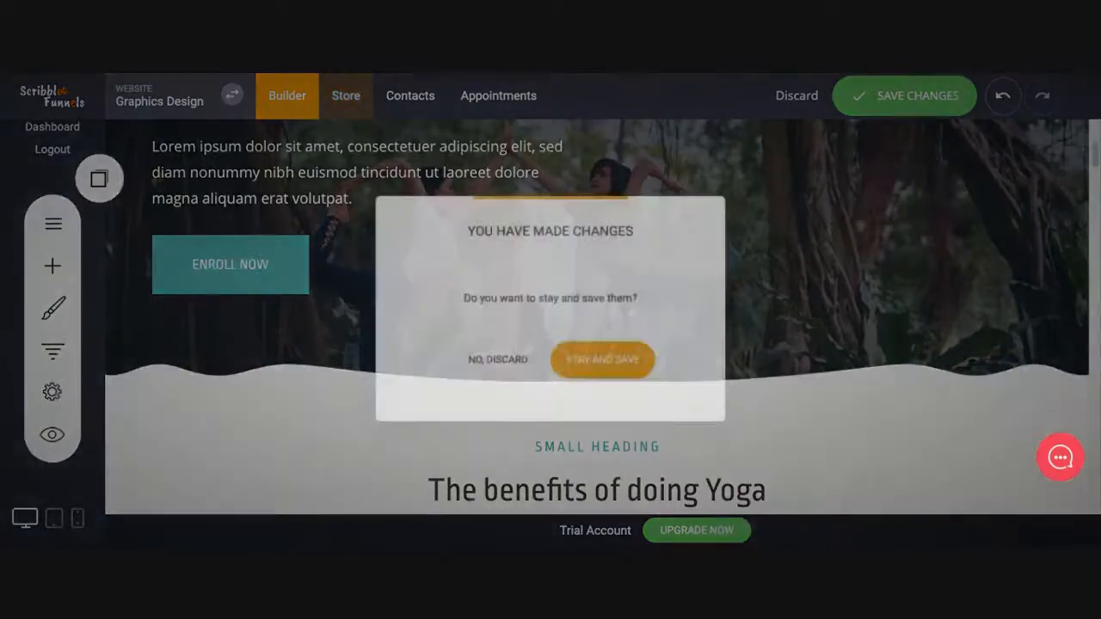
{"action": "left_click", "coordinate": [497, 362]}
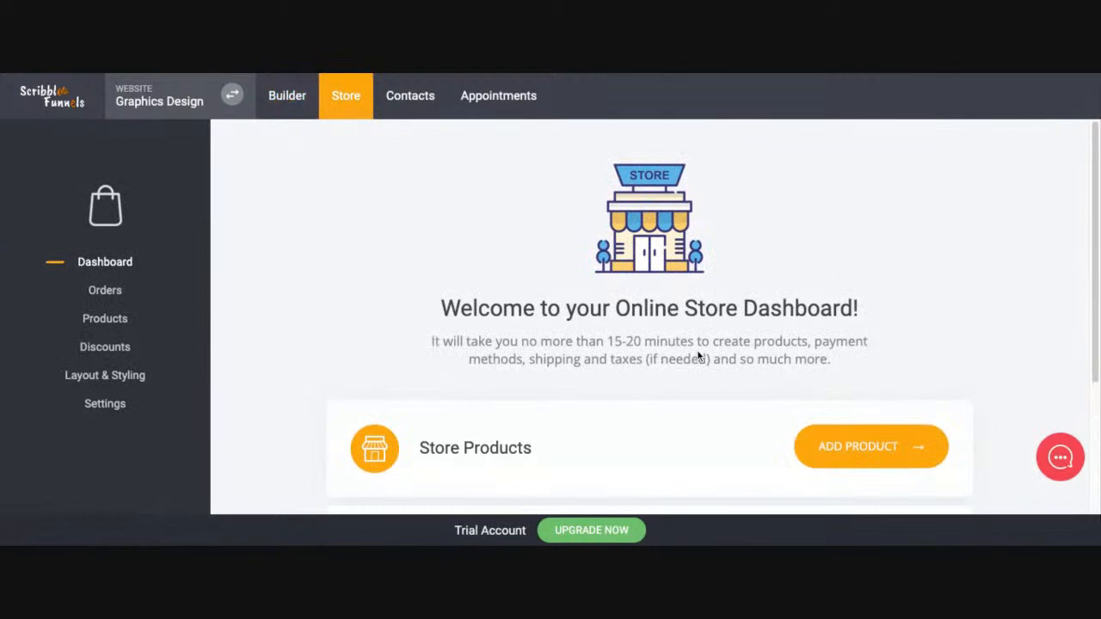
{"action": "scroll", "coordinate": [762, 380], "scroll_direction": "down", "scroll_amount": 3}
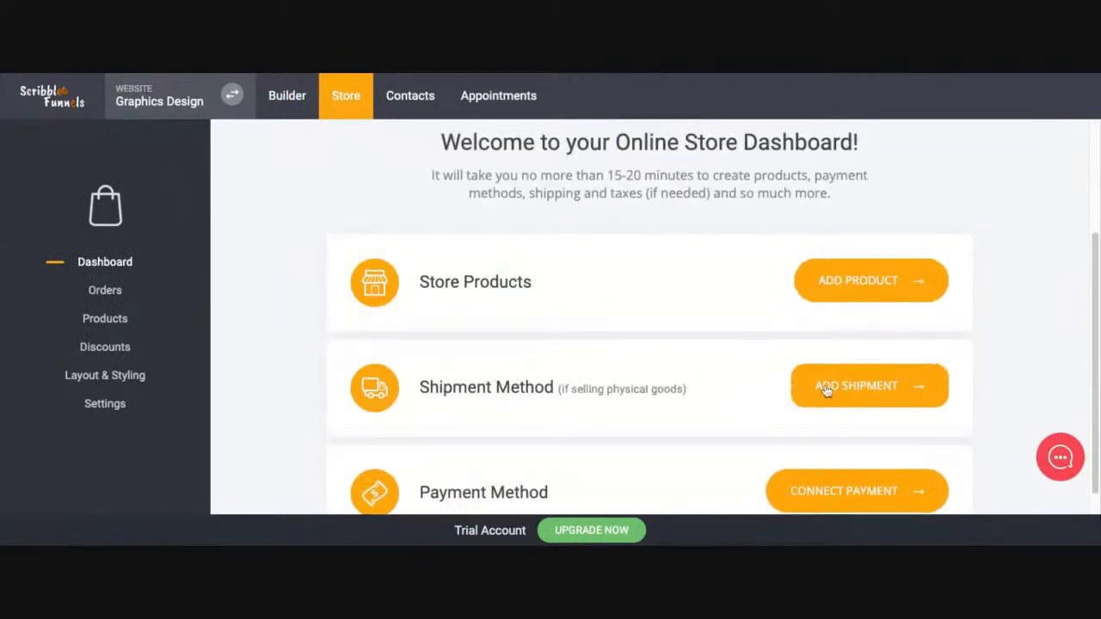
{"action": "scroll", "coordinate": [877, 378], "scroll_direction": "down", "scroll_amount": 1}
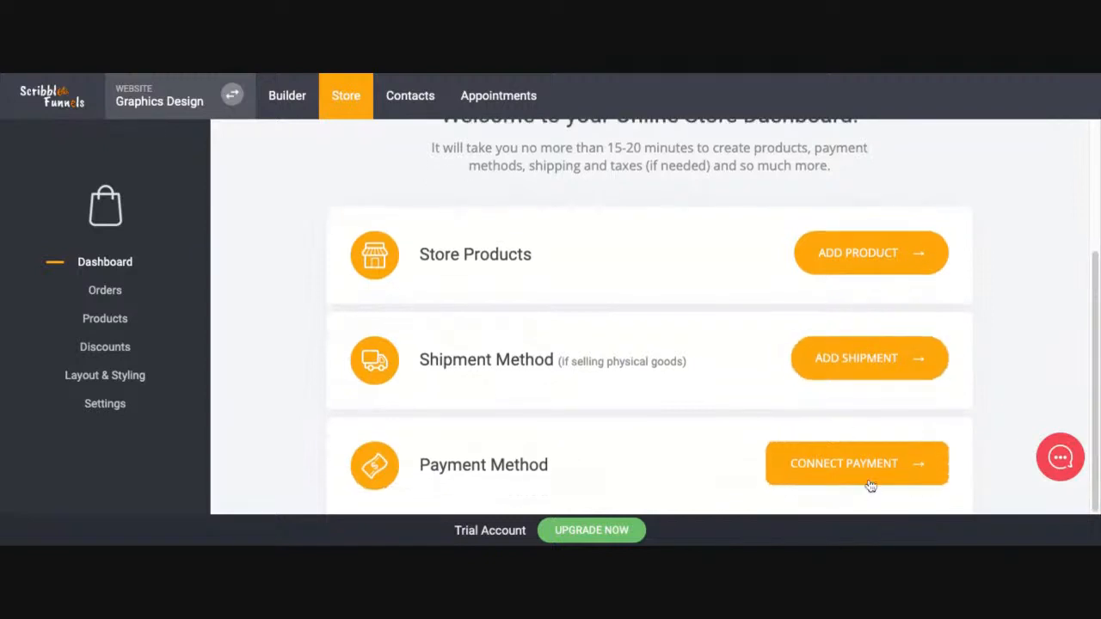
Open the store's product list, check the new product category form without creating one, and look over the listed products
{"action": "left_click", "coordinate": [848, 253]}
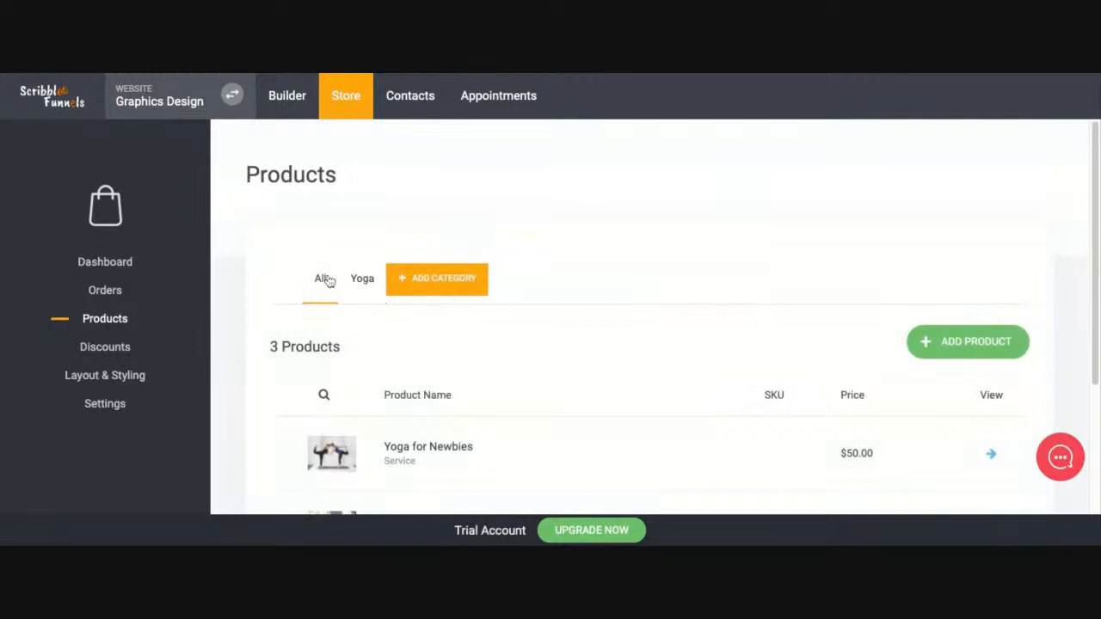
{"action": "left_click", "coordinate": [449, 283]}
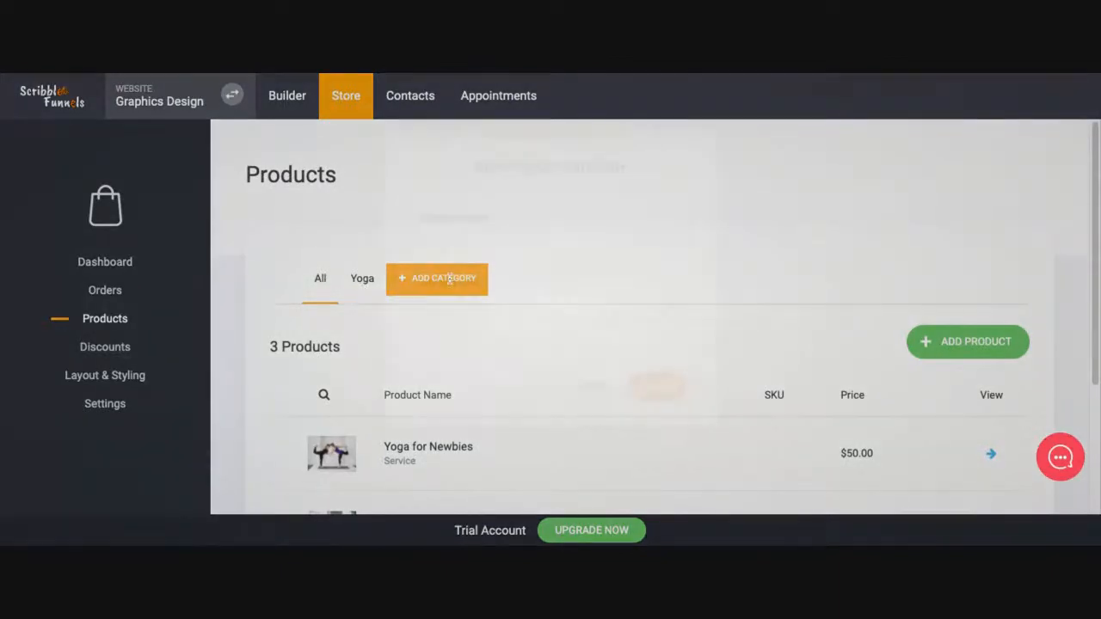
{"action": "left_click", "coordinate": [588, 397]}
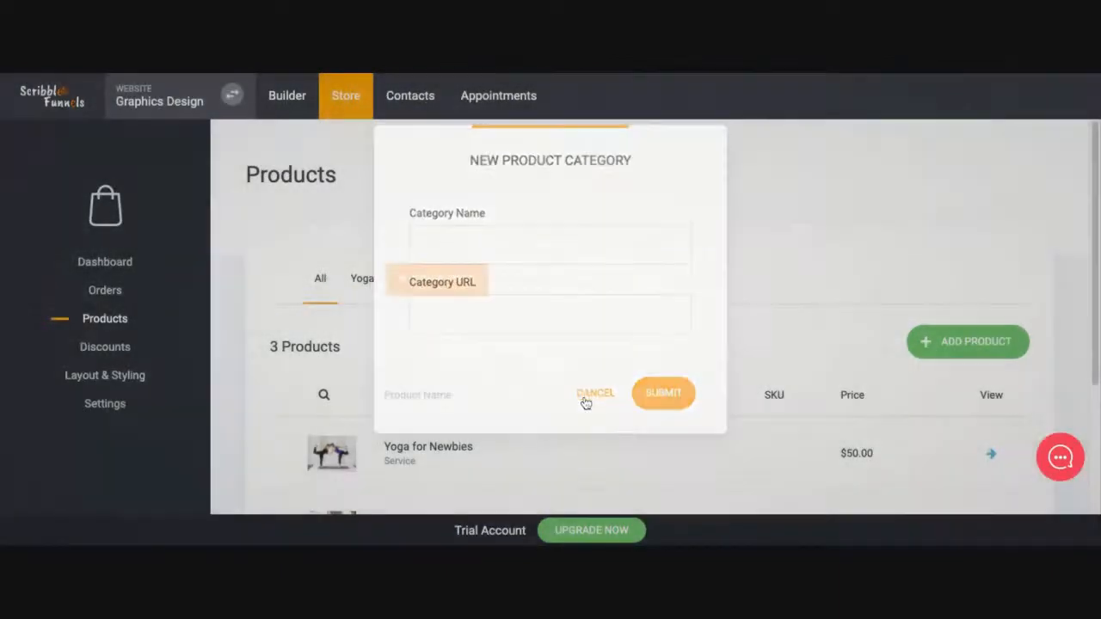
{"action": "scroll", "coordinate": [379, 454], "scroll_direction": "down", "scroll_amount": 1}
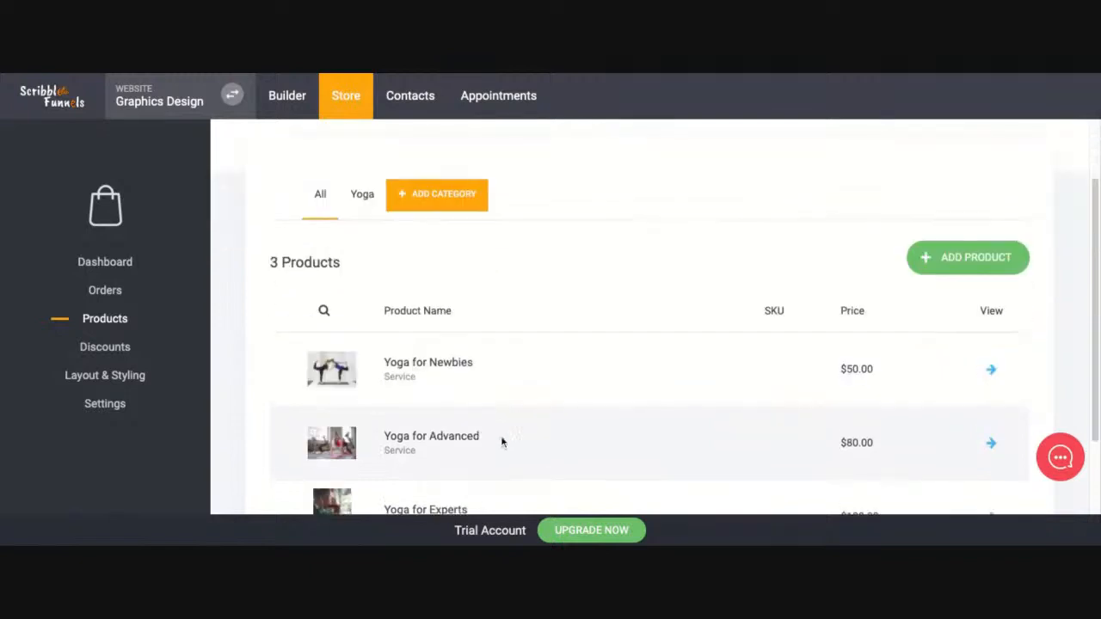
{"action": "scroll", "coordinate": [490, 479], "scroll_direction": "down", "scroll_amount": 1}
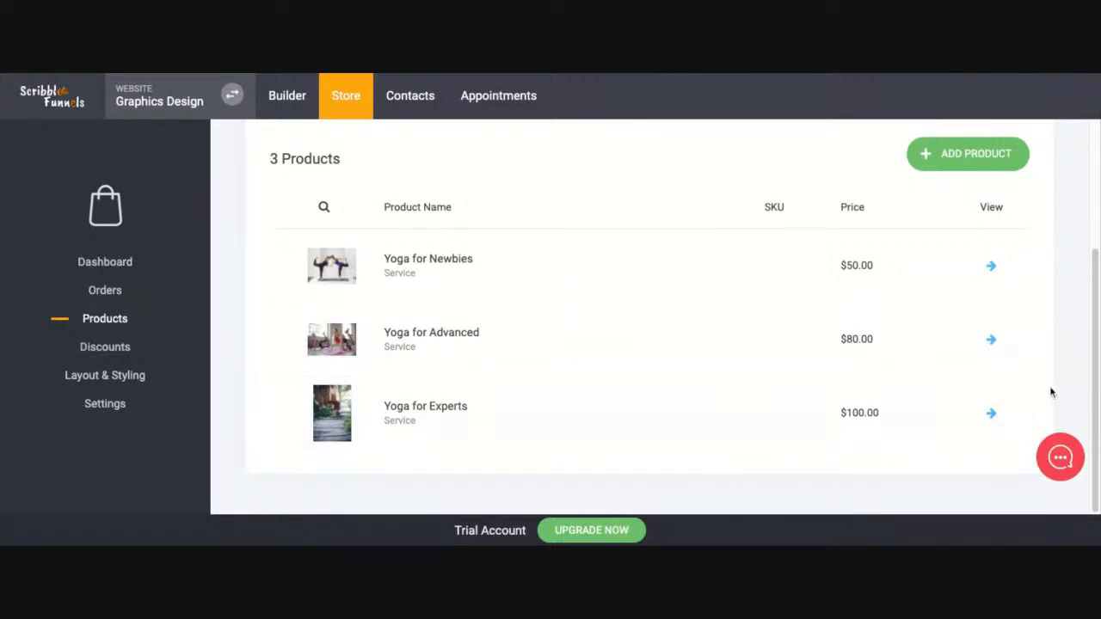
Open the Yoga for Experts product and examine its title, description, images, page URL and price settings
{"action": "left_click", "coordinate": [990, 414]}
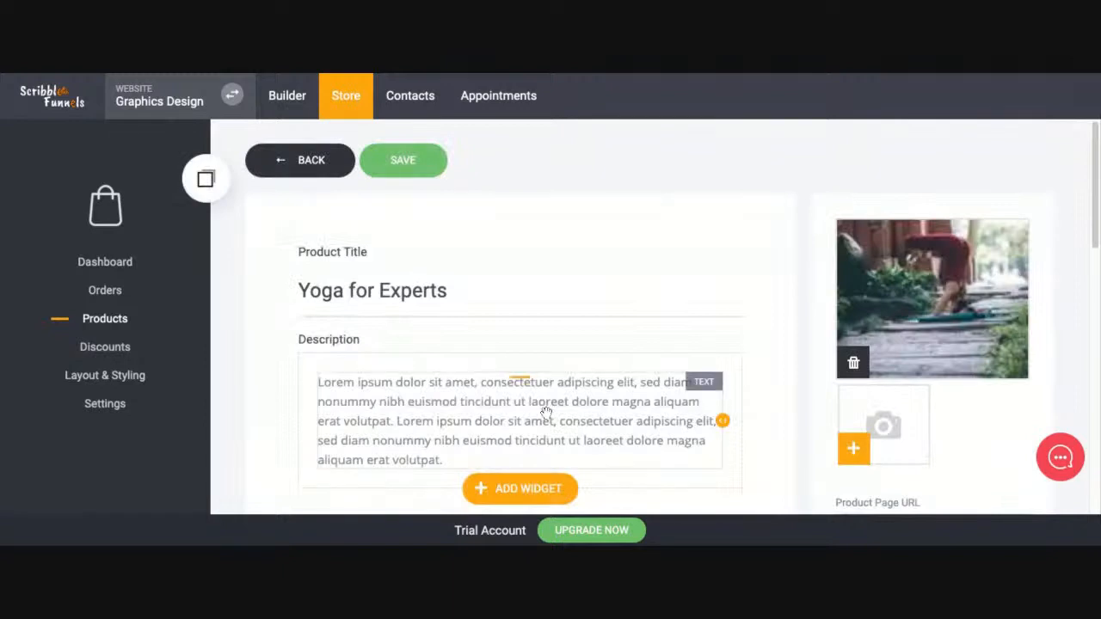
{"action": "scroll", "coordinate": [533, 404], "scroll_direction": "down", "scroll_amount": 3}
{"action": "scroll", "coordinate": [401, 335], "scroll_direction": "up", "scroll_amount": 1}
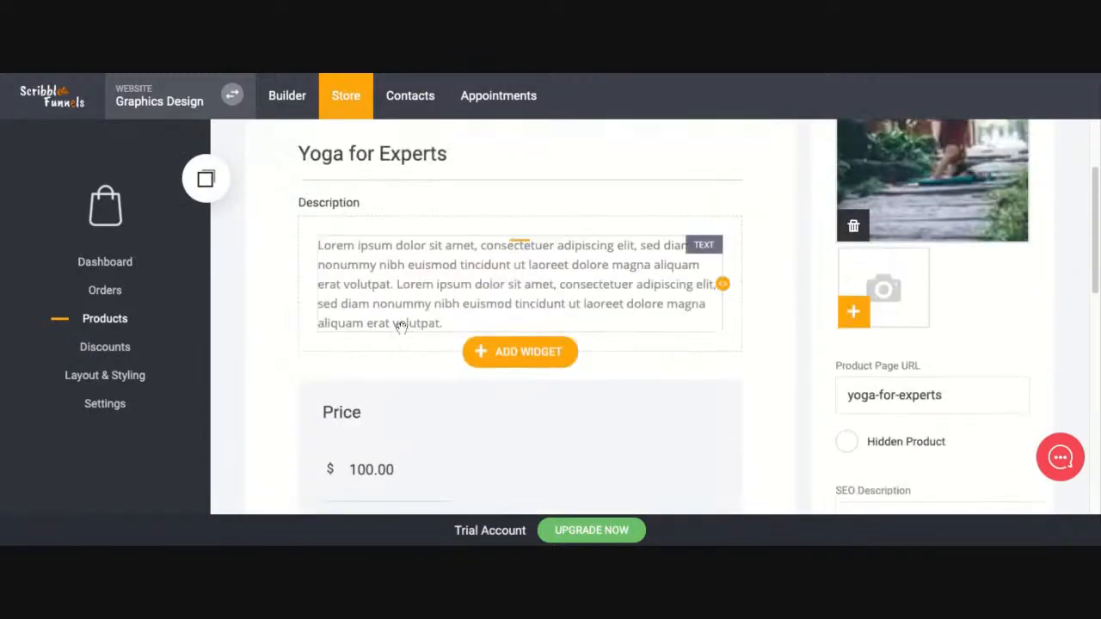
{"action": "scroll", "coordinate": [584, 285], "scroll_direction": "up", "scroll_amount": 2}
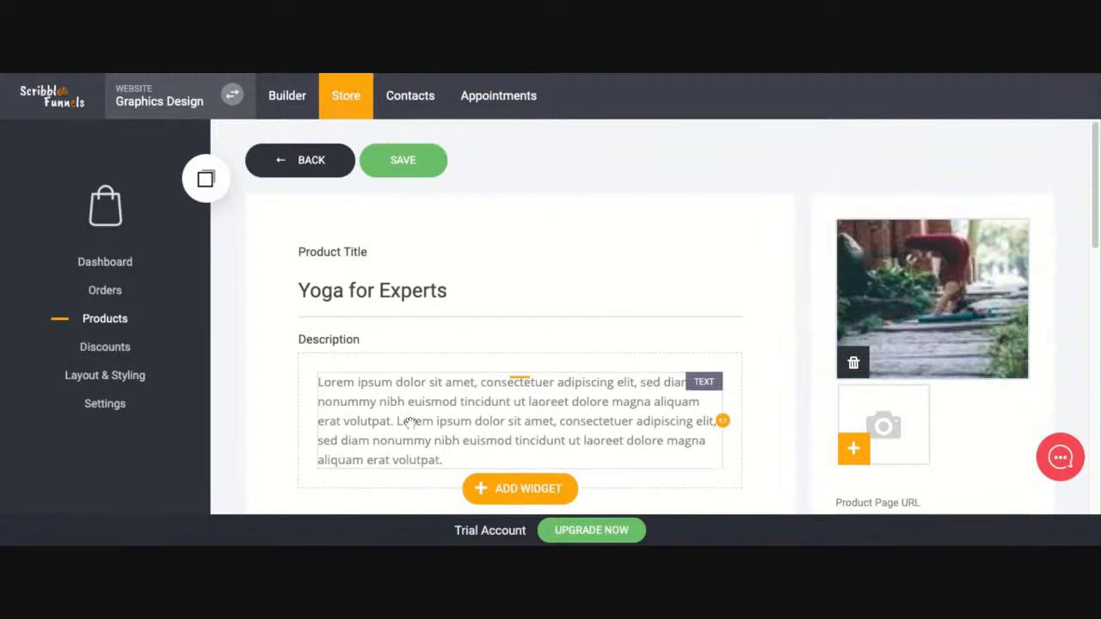
{"action": "scroll", "coordinate": [413, 432], "scroll_direction": "down", "scroll_amount": 4}
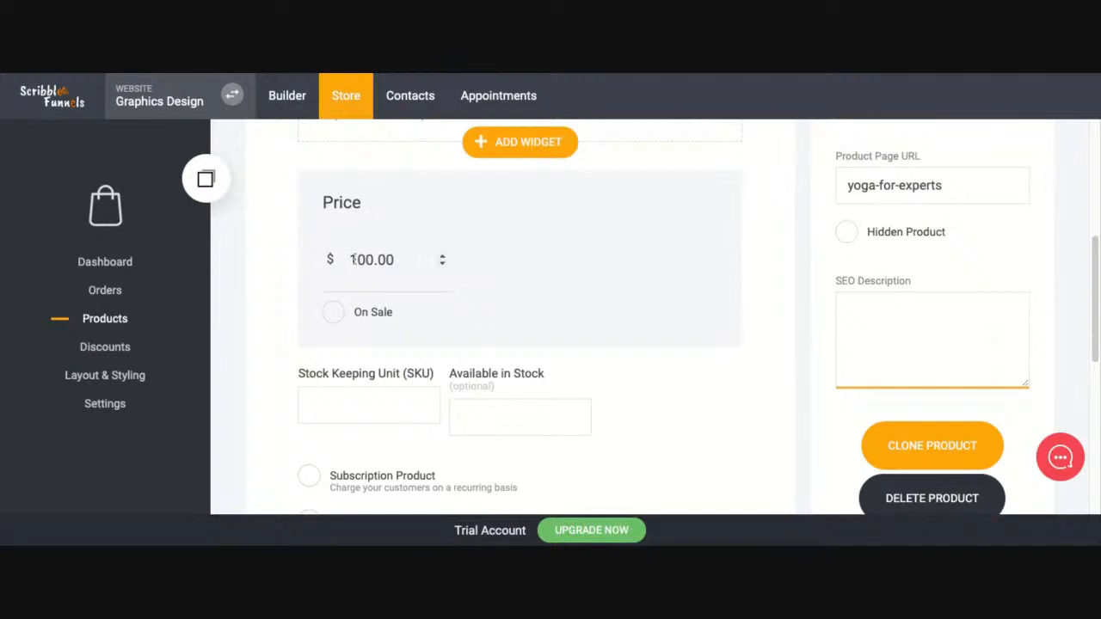
Put the Yoga for Experts product on sale with a sale price of $85
{"action": "left_click", "coordinate": [330, 315]}
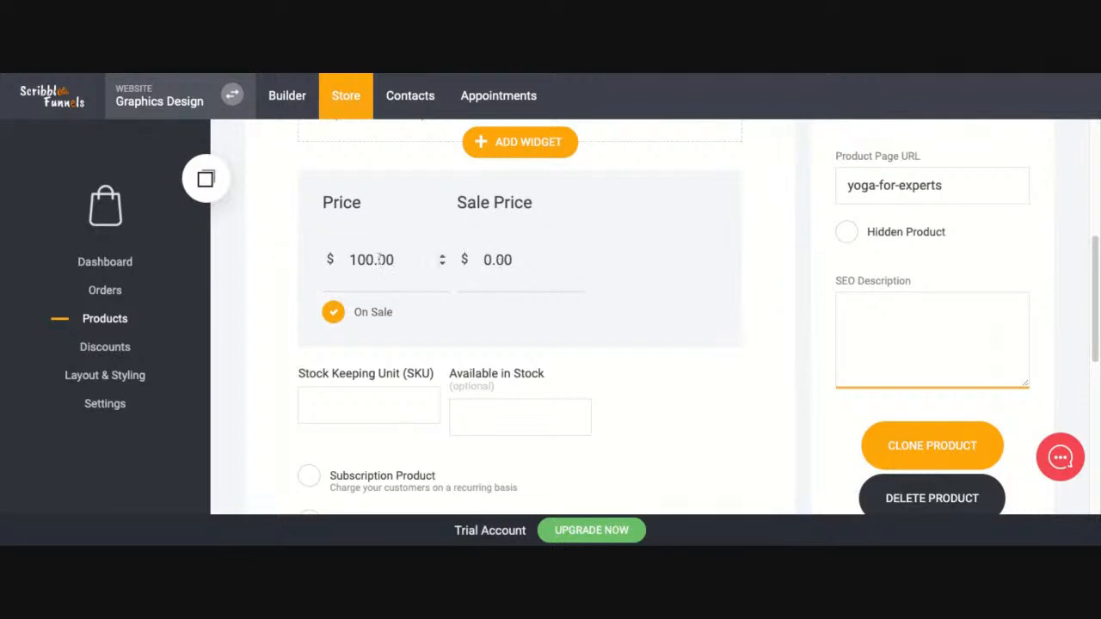
{"action": "double_click", "coordinate": [505, 266]}
{"action": "type", "text": "85"}
{"action": "left_click", "coordinate": [525, 326]}
{"action": "scroll", "coordinate": [442, 421], "scroll_direction": "down", "scroll_amount": 3}
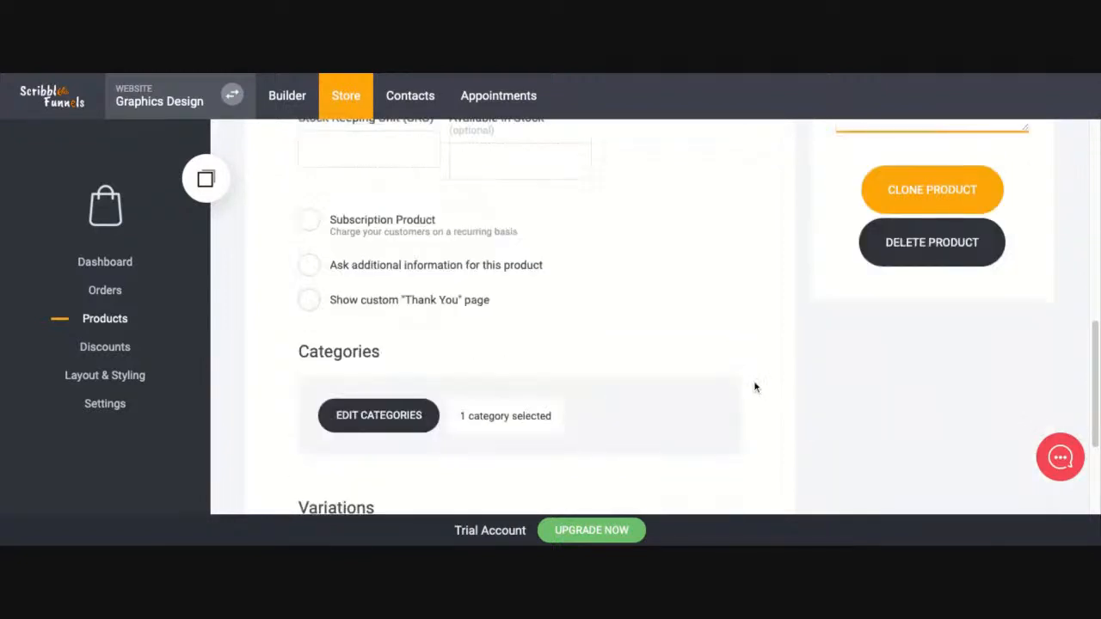
{"action": "scroll", "coordinate": [754, 386], "scroll_direction": "up", "scroll_amount": 3}
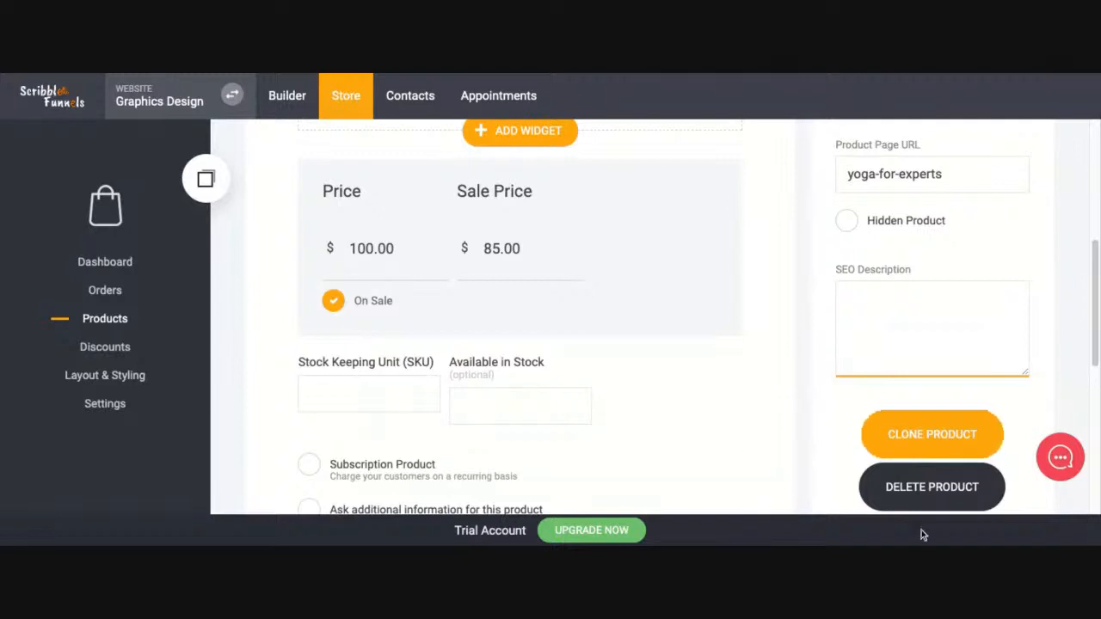
Enable the product's custom "Thank You" page and redirect customers to the Courses page, opening in the same tab
{"action": "scroll", "coordinate": [580, 473], "scroll_direction": "down", "scroll_amount": 2}
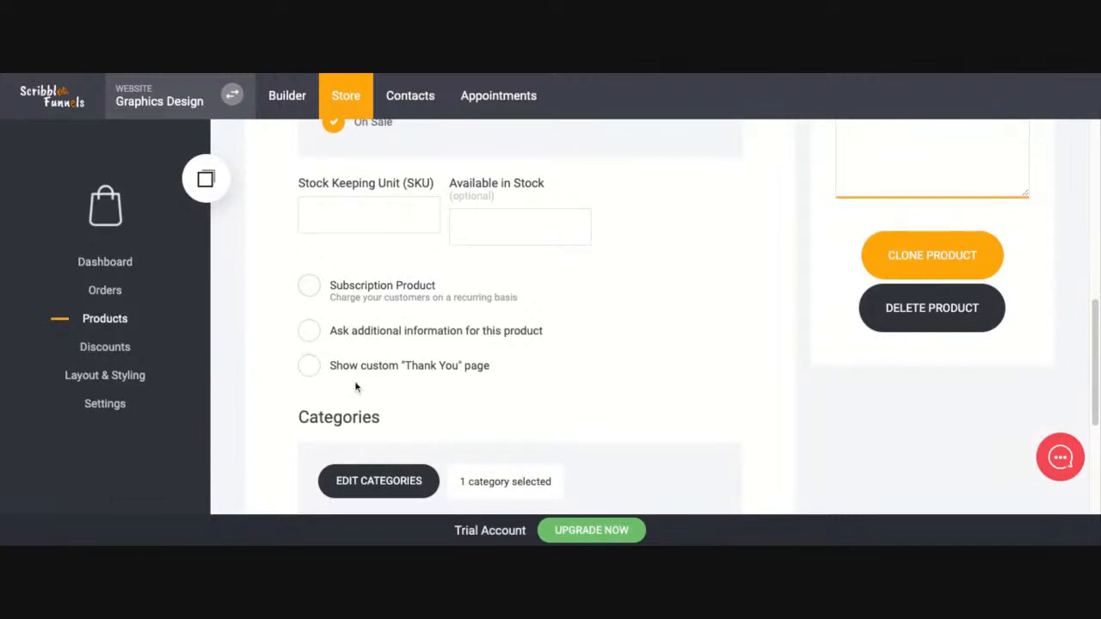
{"action": "left_click", "coordinate": [307, 367]}
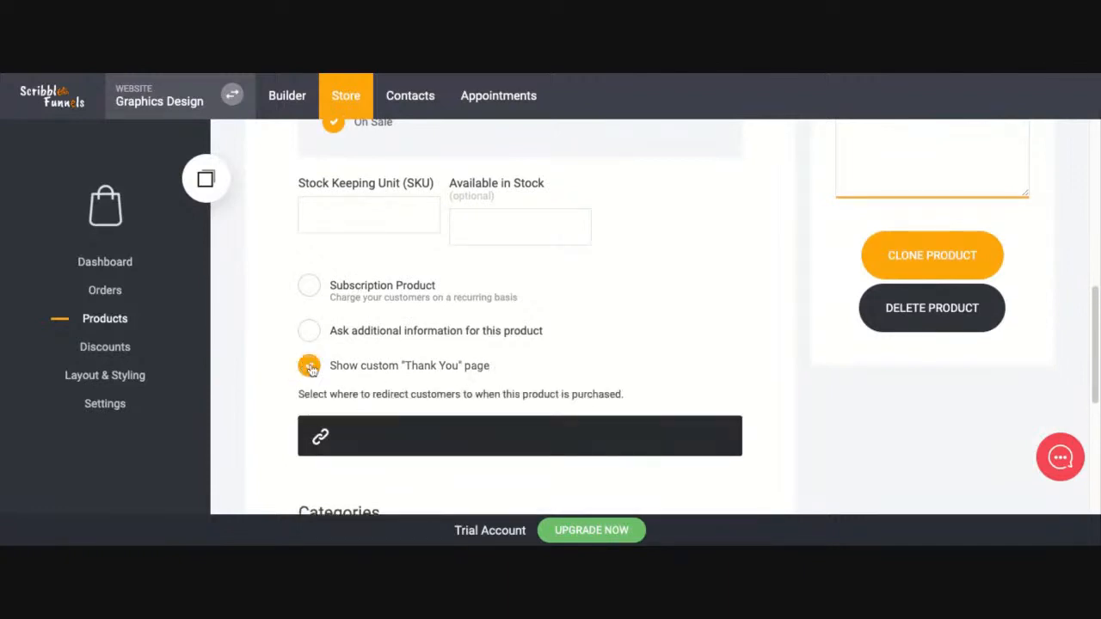
{"action": "scroll", "coordinate": [588, 463], "scroll_direction": "down", "scroll_amount": 1}
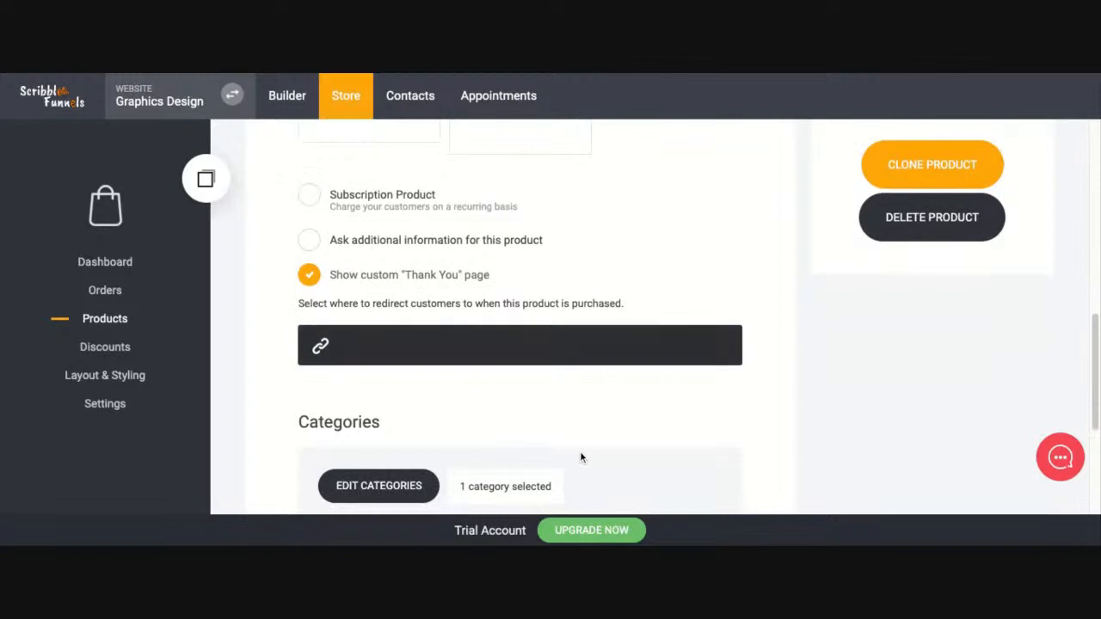
{"action": "left_click", "coordinate": [393, 356]}
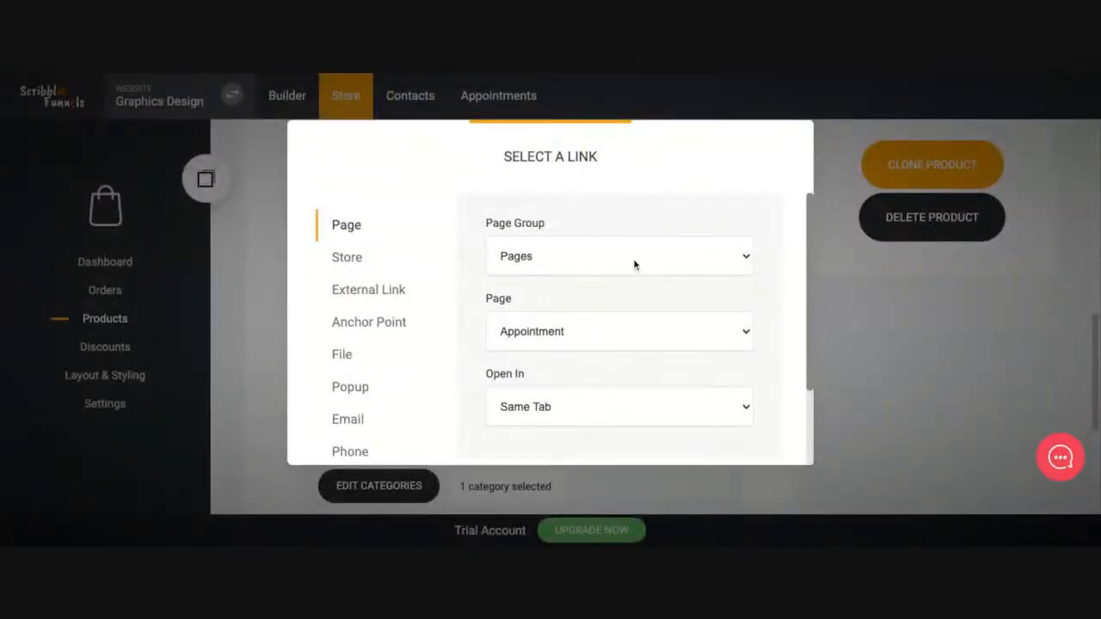
{"action": "left_click", "coordinate": [637, 342]}
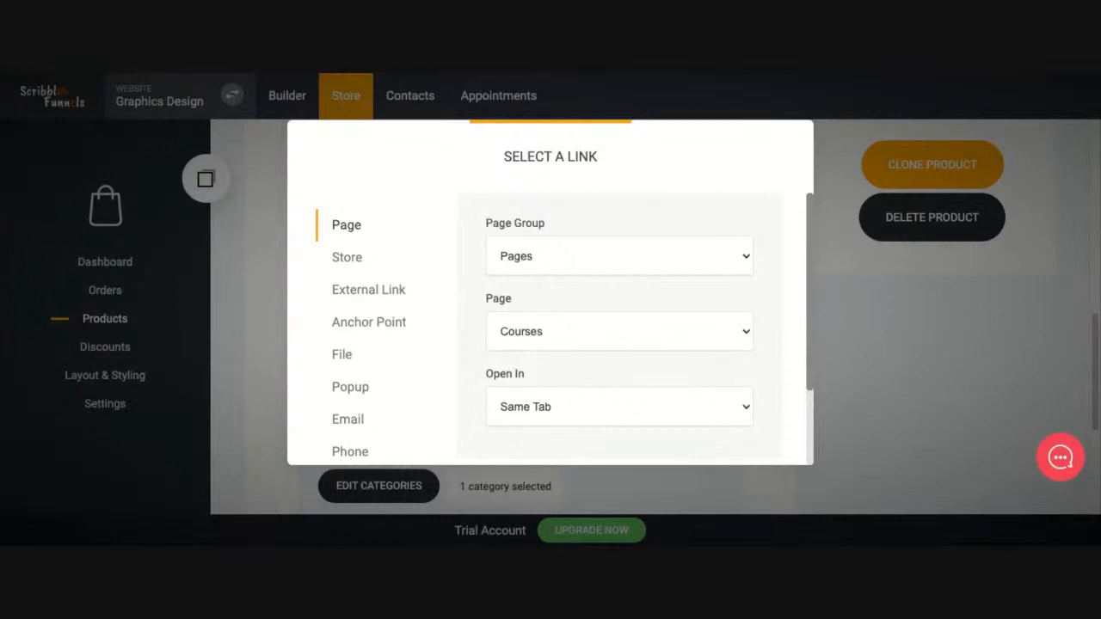
{"action": "left_click_drag", "start_coordinate": [818, 340], "coordinate": [808, 402]}
{"action": "left_click", "coordinate": [736, 423]}
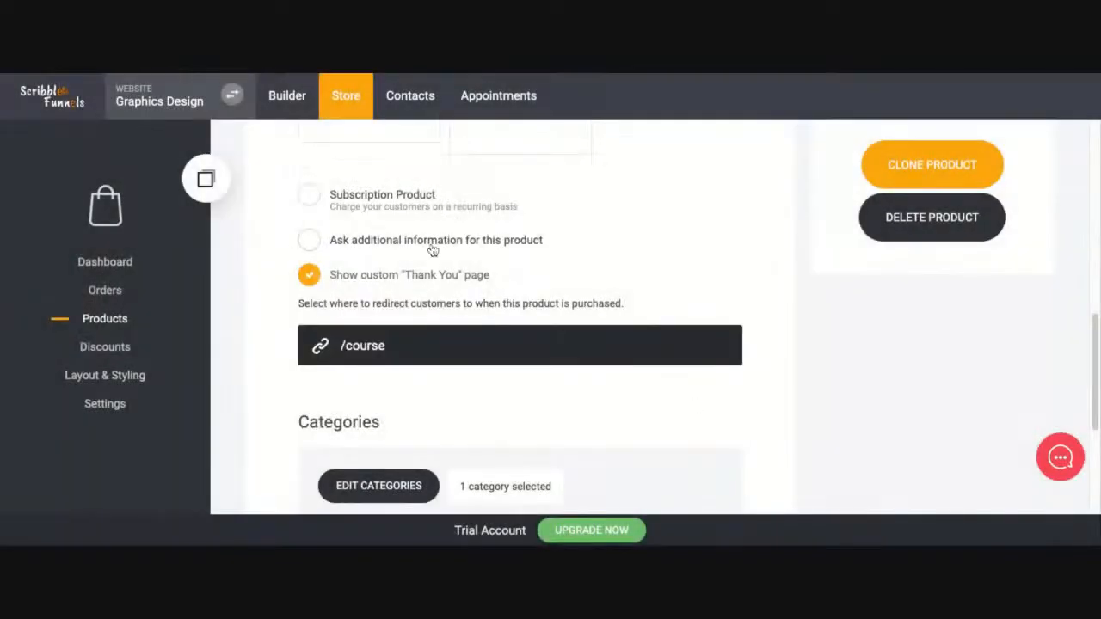
Turn off the custom "Thank You" page for the Yoga for Experts product
{"action": "scroll", "coordinate": [611, 265], "scroll_direction": "up", "scroll_amount": 3}
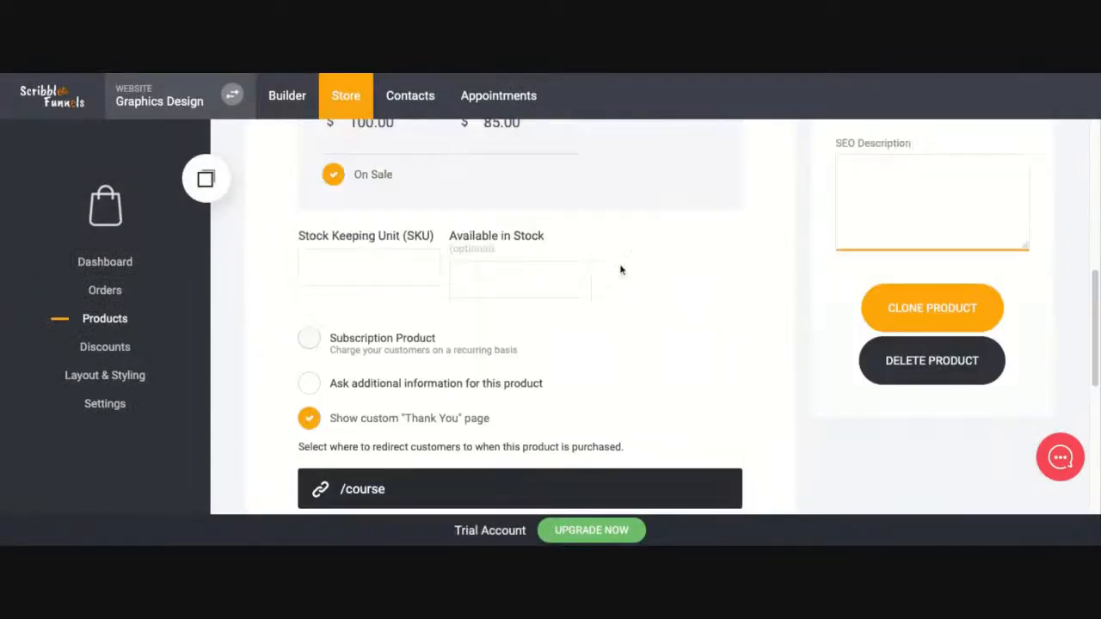
{"action": "scroll", "coordinate": [602, 264], "scroll_direction": "down", "scroll_amount": 3}
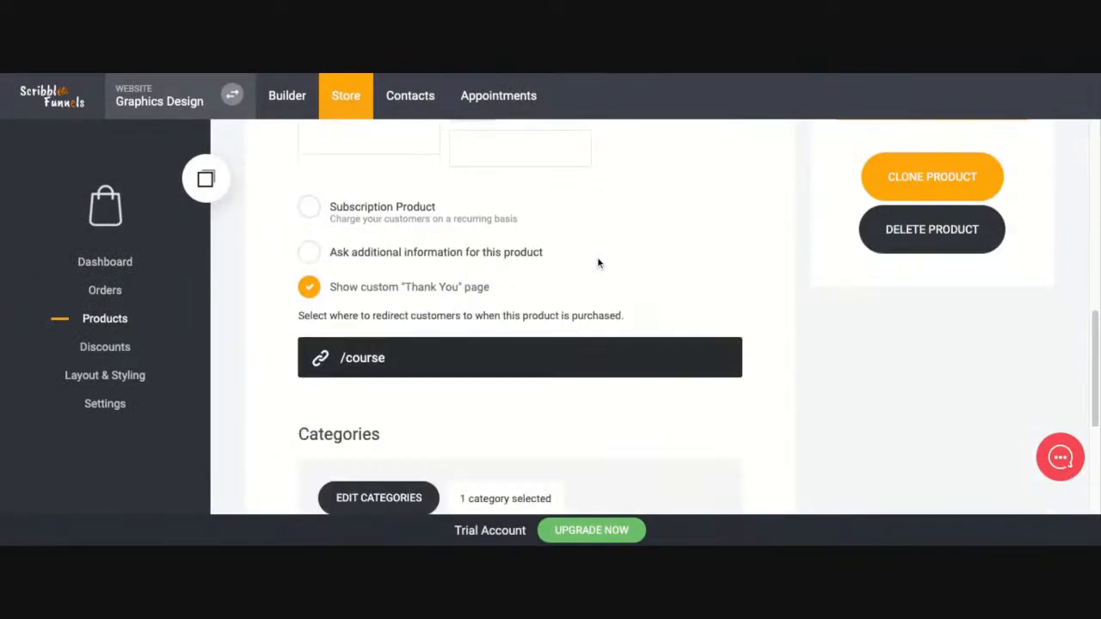
{"action": "left_click", "coordinate": [310, 287]}
{"action": "scroll", "coordinate": [675, 297], "scroll_direction": "up", "scroll_amount": 5}
{"action": "scroll", "coordinate": [665, 304], "scroll_direction": "down", "scroll_amount": 5}
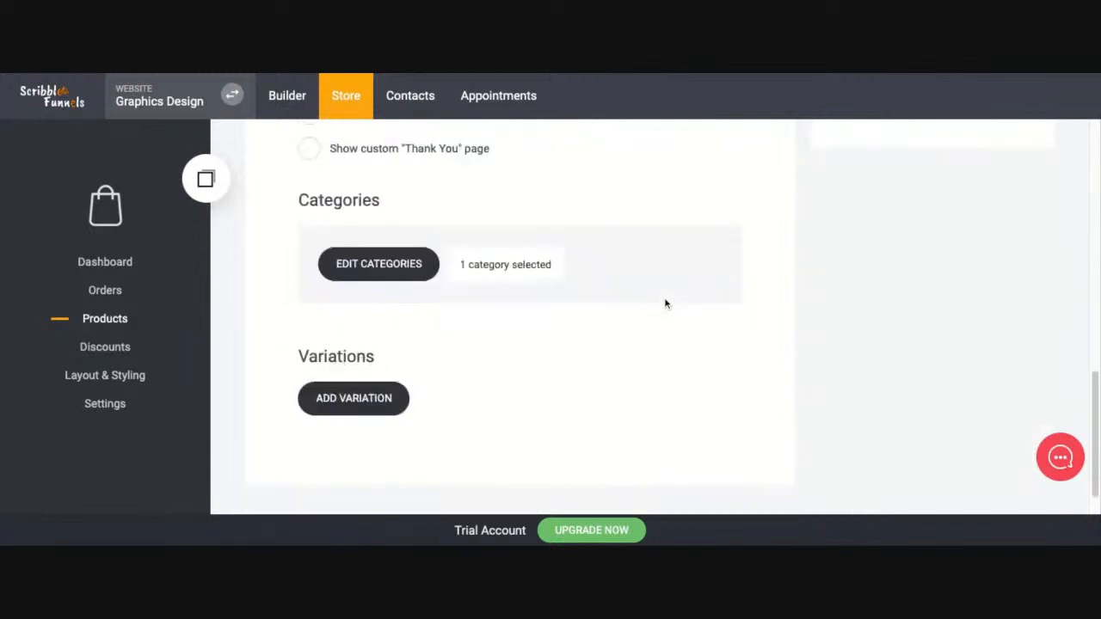
{"action": "scroll", "coordinate": [485, 307], "scroll_direction": "up", "scroll_amount": 6}
{"action": "scroll", "coordinate": [483, 300], "scroll_direction": "down", "scroll_amount": 5}
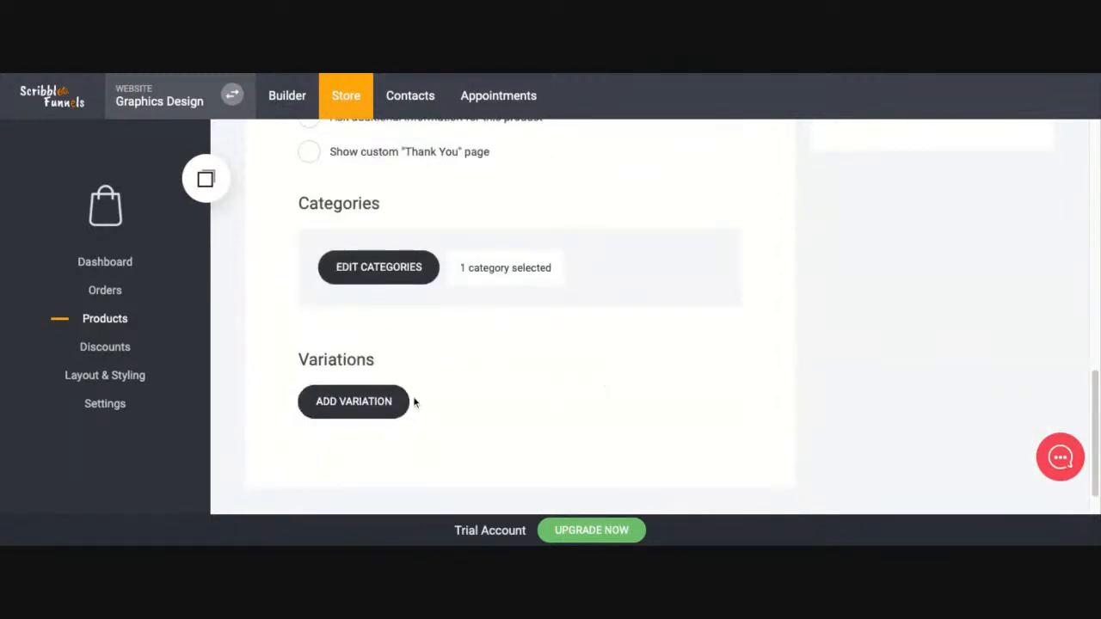
Add an unnamed variation entry to the product and look back over the product form
{"action": "left_click", "coordinate": [336, 402]}
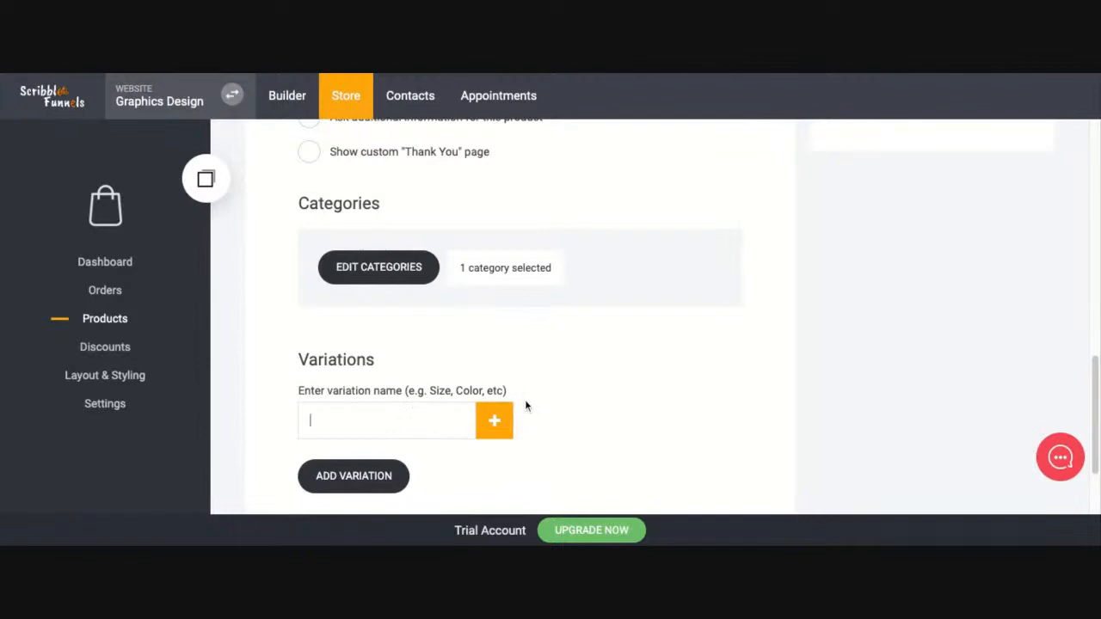
{"action": "scroll", "coordinate": [737, 289], "scroll_direction": "up", "scroll_amount": 10}
{"action": "scroll", "coordinate": [633, 273], "scroll_direction": "down", "scroll_amount": 3}
{"action": "scroll", "coordinate": [628, 283], "scroll_direction": "up", "scroll_amount": 3}
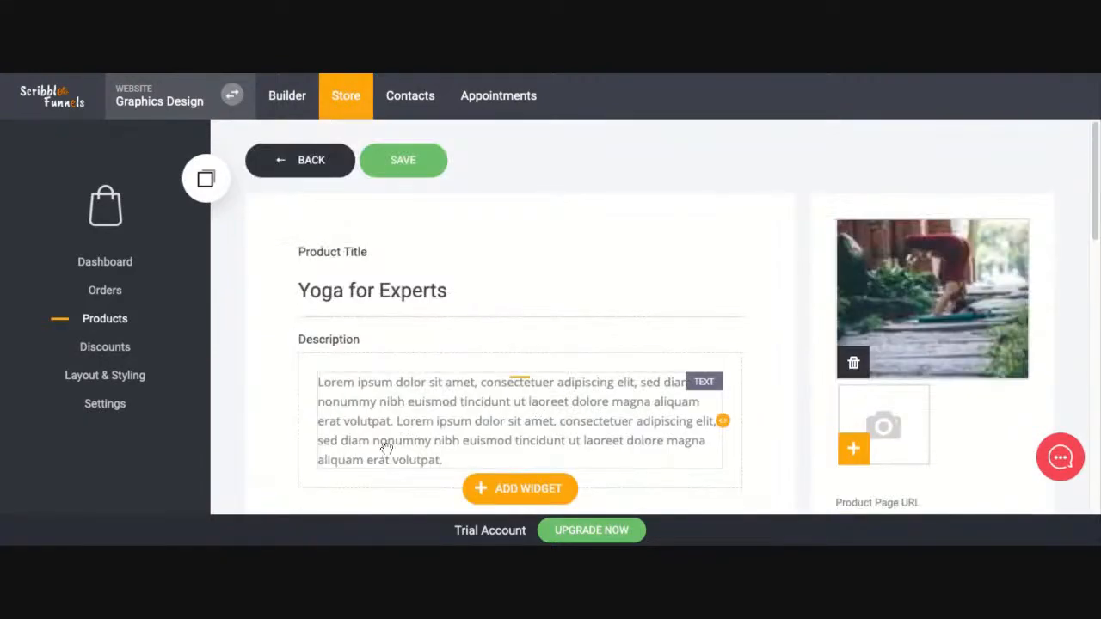
{"action": "scroll", "coordinate": [499, 383], "scroll_direction": "down", "scroll_amount": 5}
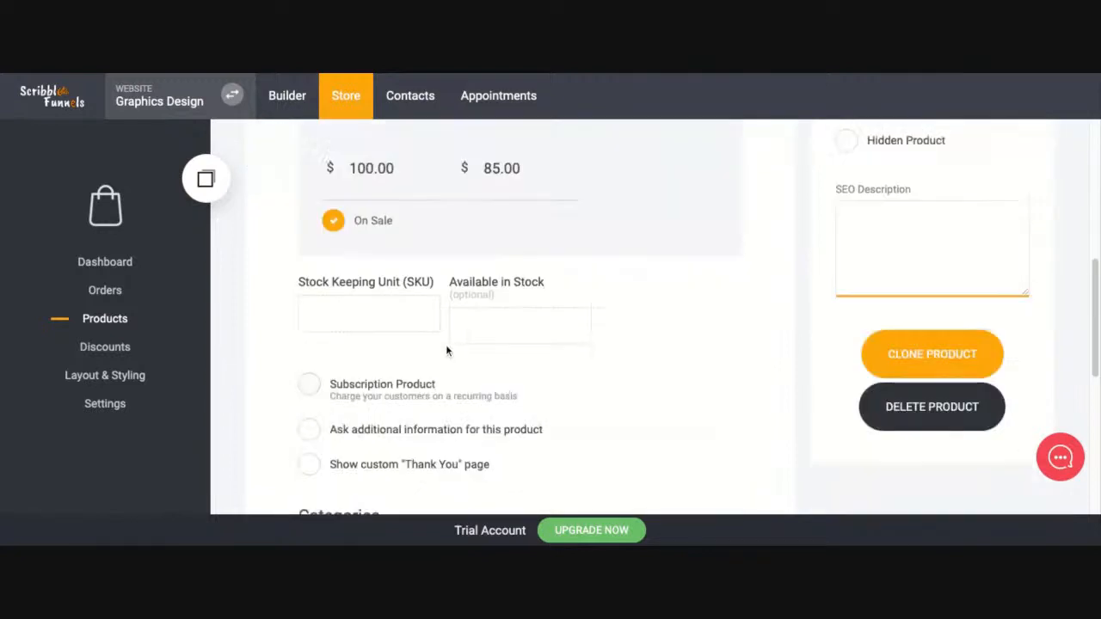
{"action": "scroll", "coordinate": [446, 350], "scroll_direction": "up", "scroll_amount": 5}
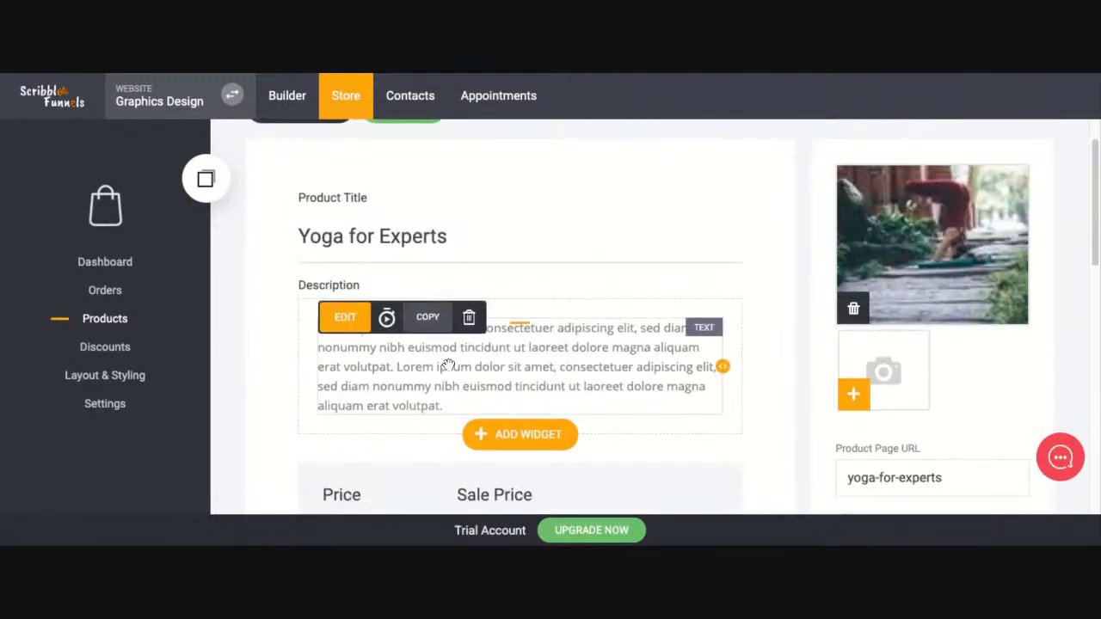
Open the product's description text for editing, leave its wording as is, and save the Yoga for Experts product
{"action": "double_click", "coordinate": [448, 367]}
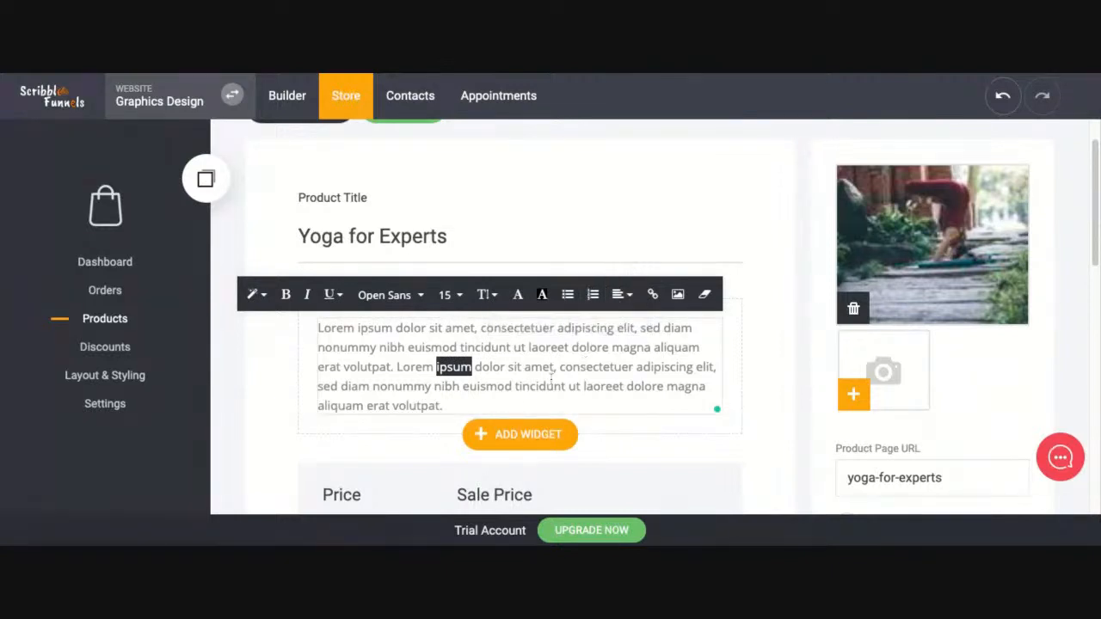
{"action": "left_click", "coordinate": [478, 406]}
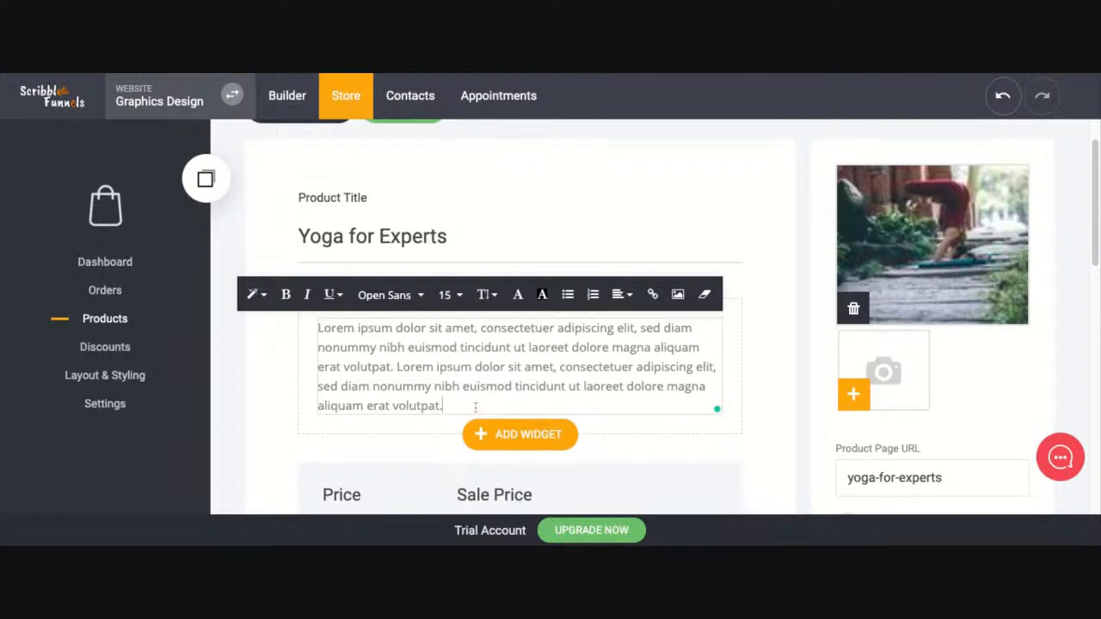
{"action": "scroll", "coordinate": [810, 435], "scroll_direction": "down", "scroll_amount": 3}
{"action": "scroll", "coordinate": [810, 430], "scroll_direction": "down", "scroll_amount": 3}
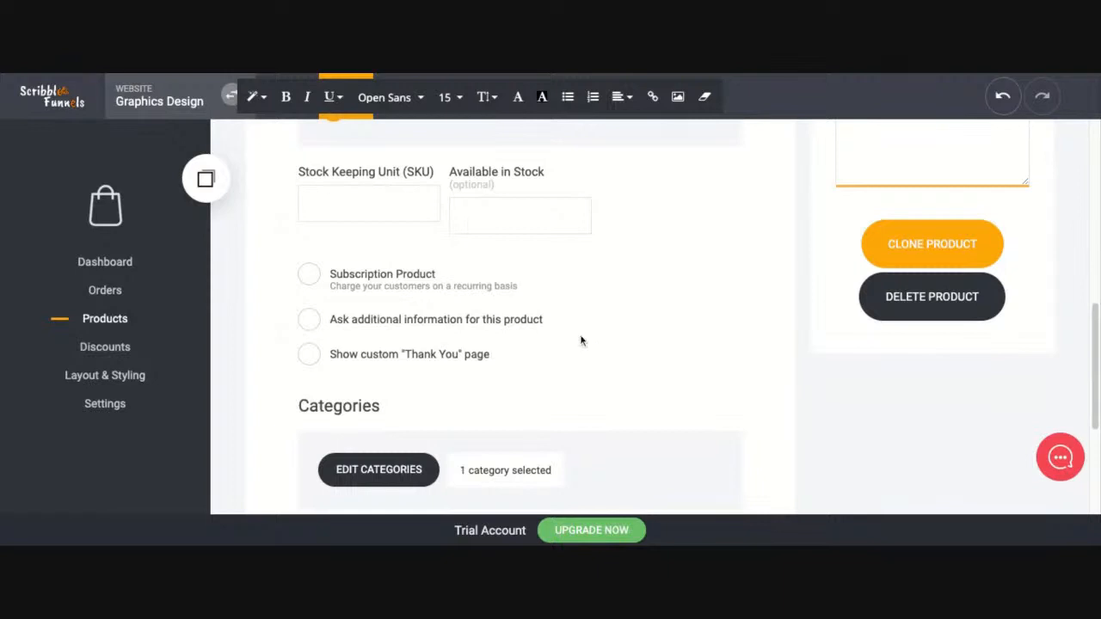
{"action": "scroll", "coordinate": [581, 322], "scroll_direction": "up", "scroll_amount": 4}
{"action": "scroll", "coordinate": [608, 322], "scroll_direction": "up", "scroll_amount": 3}
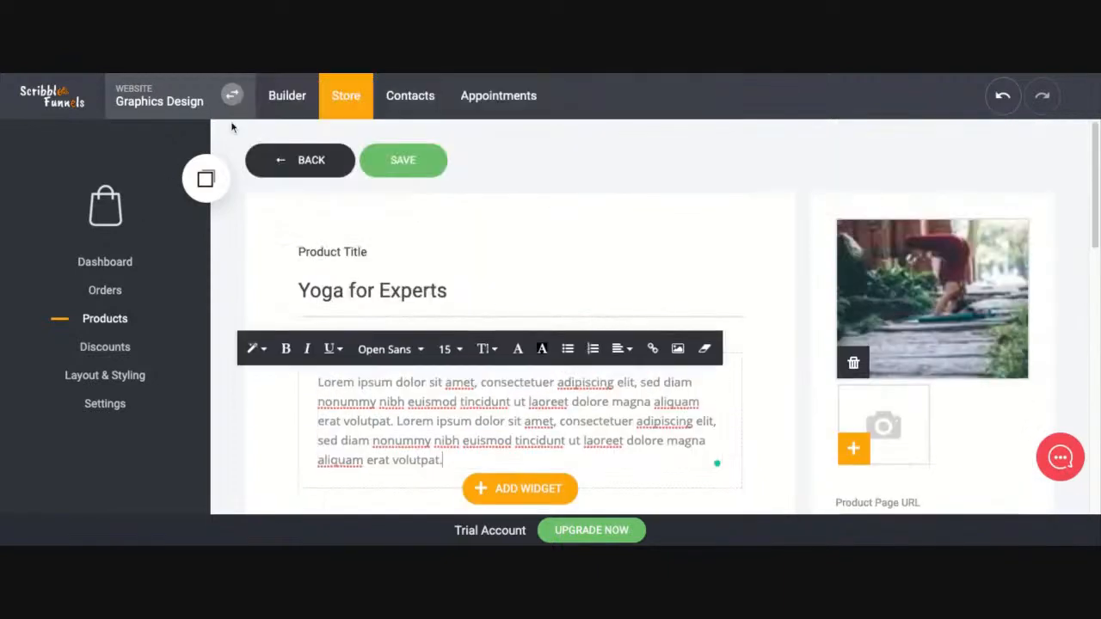
{"action": "left_click", "coordinate": [416, 163]}
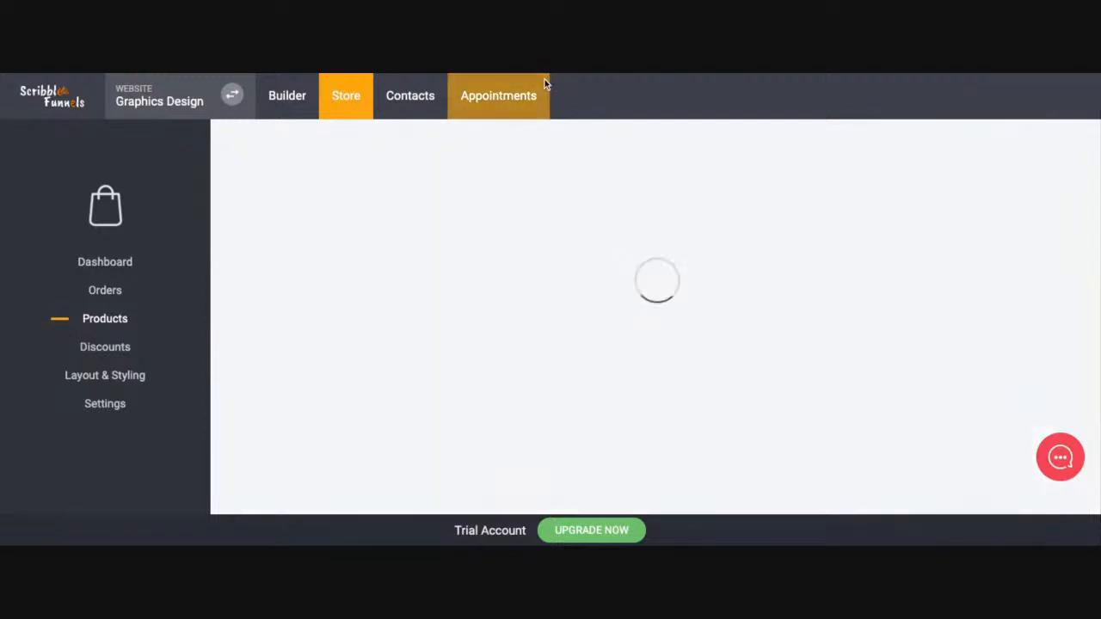
Create a new booking event in the appointments area and name it "Appointment with Master of Disaster"
{"action": "left_click", "coordinate": [511, 101]}
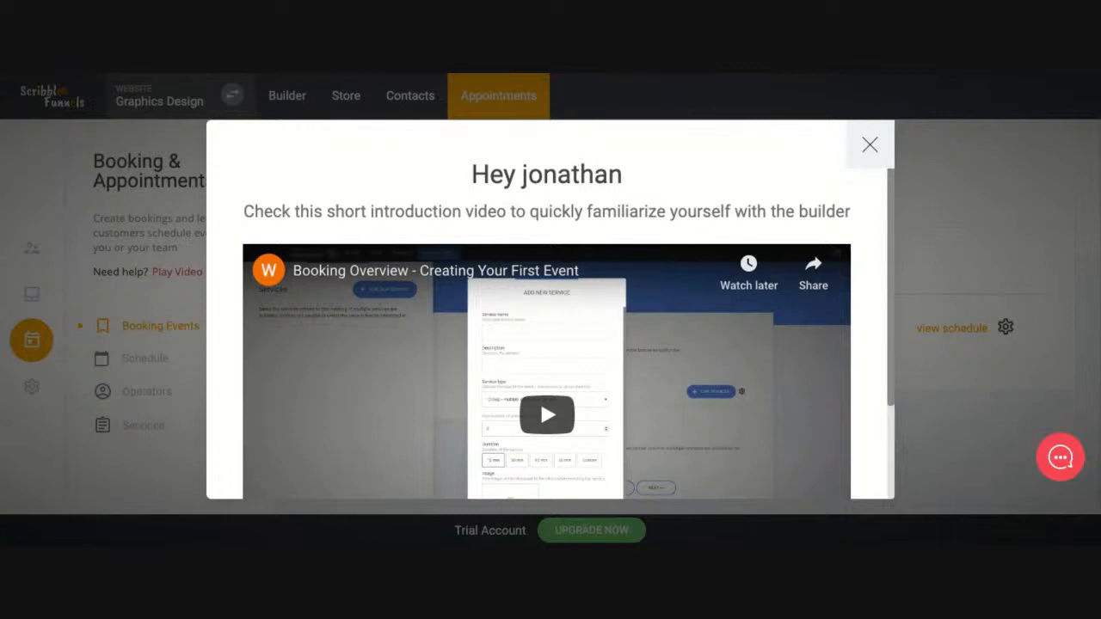
{"action": "left_click", "coordinate": [868, 146]}
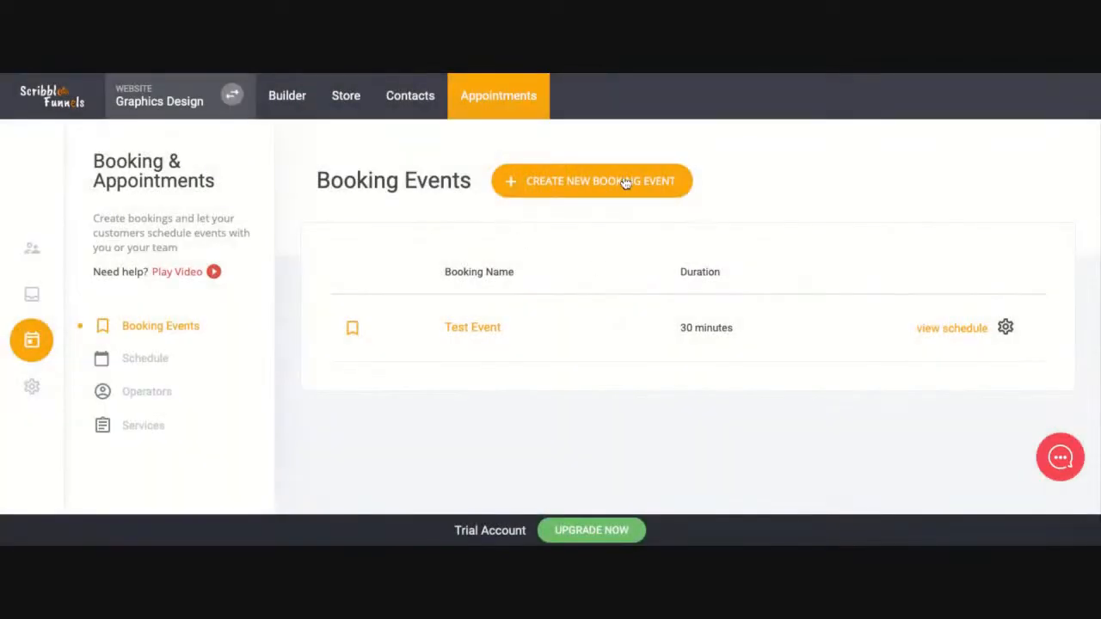
{"action": "left_click", "coordinate": [619, 189]}
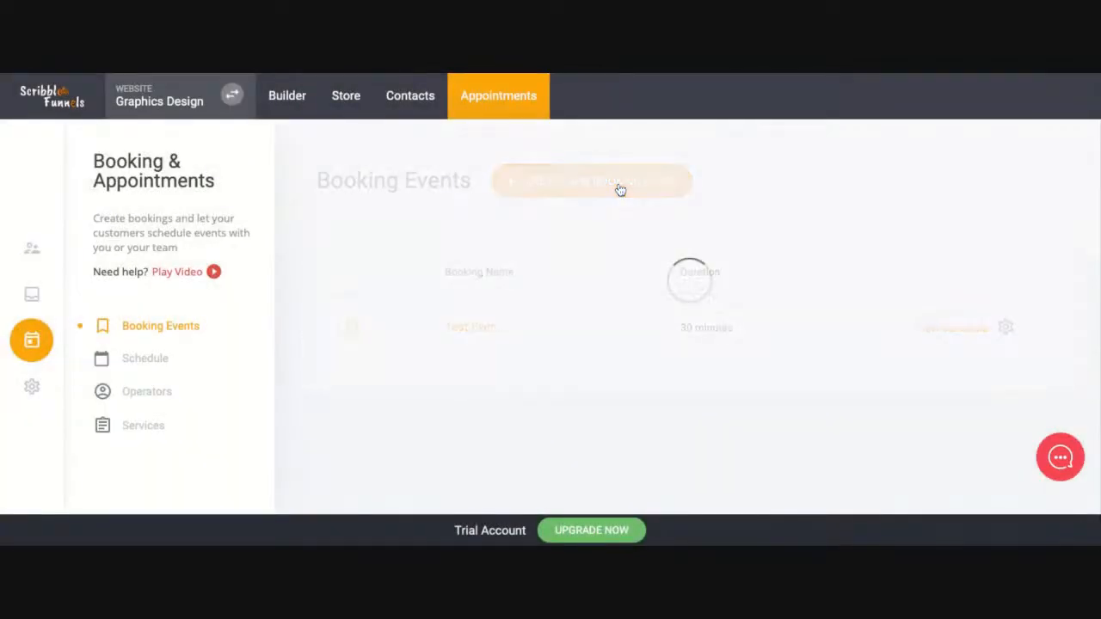
{"action": "left_click", "coordinate": [570, 413]}
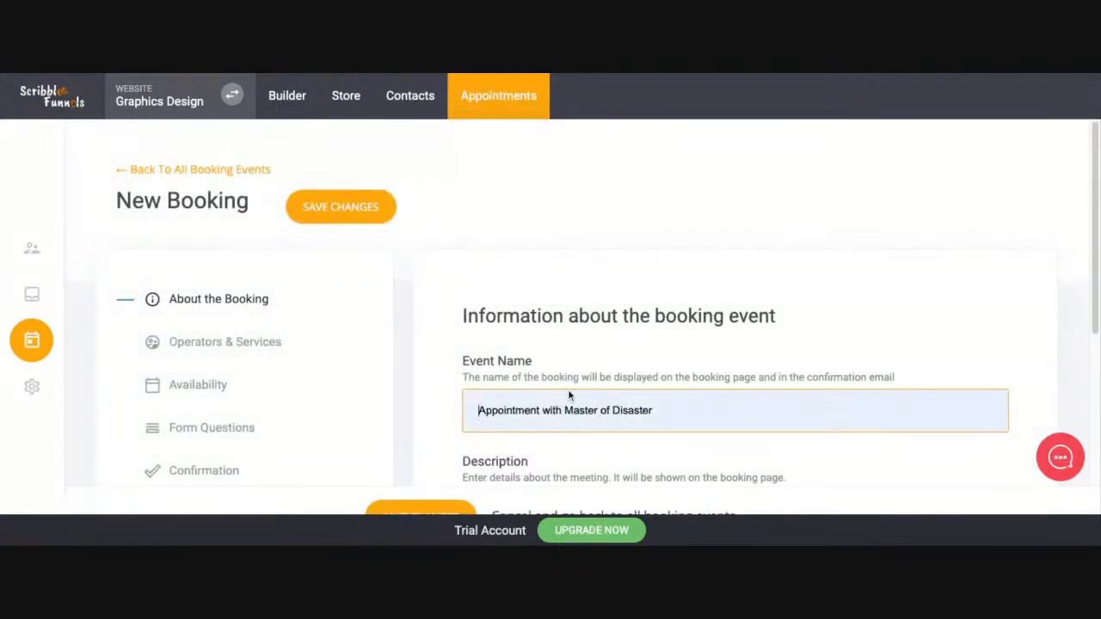
{"action": "left_click", "coordinate": [568, 391]}
{"action": "scroll", "coordinate": [572, 383], "scroll_direction": "down", "scroll_amount": 2}
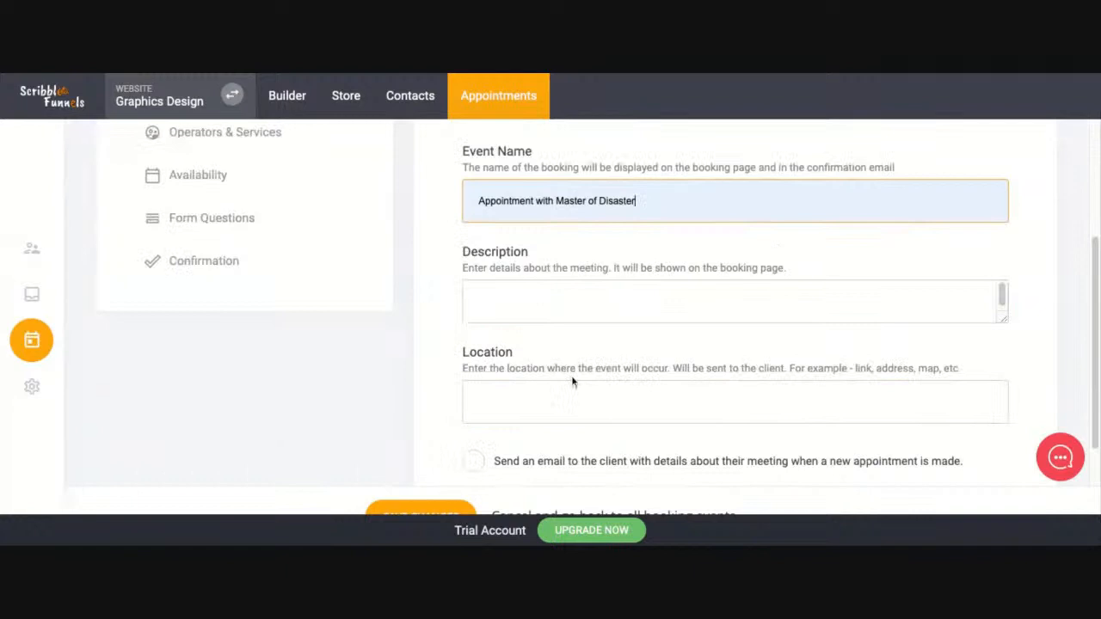
Enter a booking description about learning one's purpose with the host's help, and set the event location to Zoom
{"action": "left_click", "coordinate": [544, 301]}
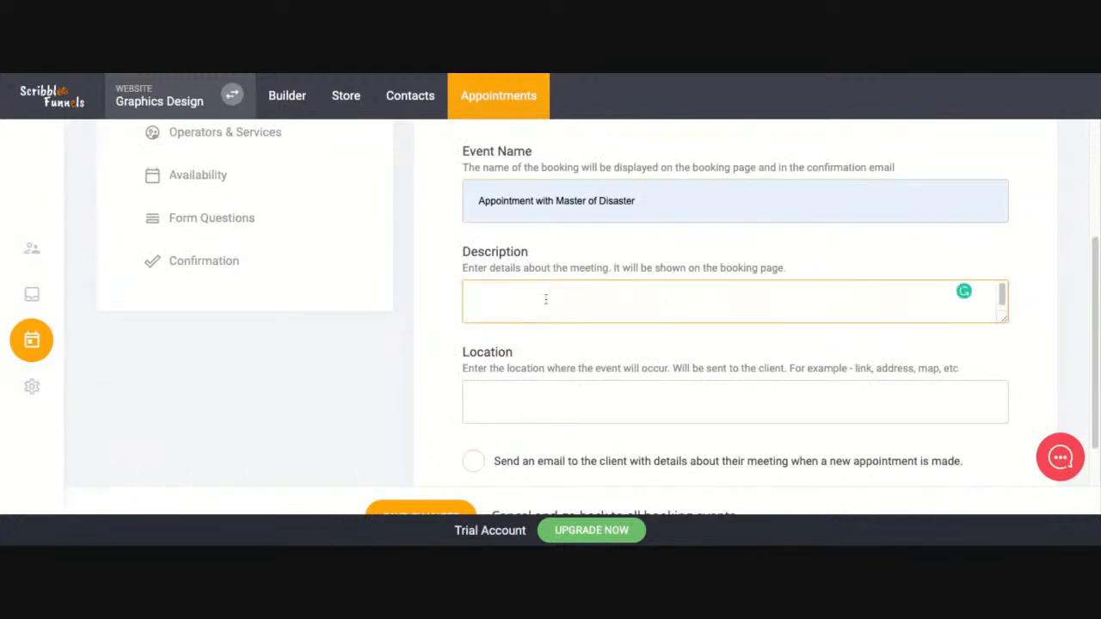
{"action": "type", "text": "Learning my purpose because Jonathan really helps"}
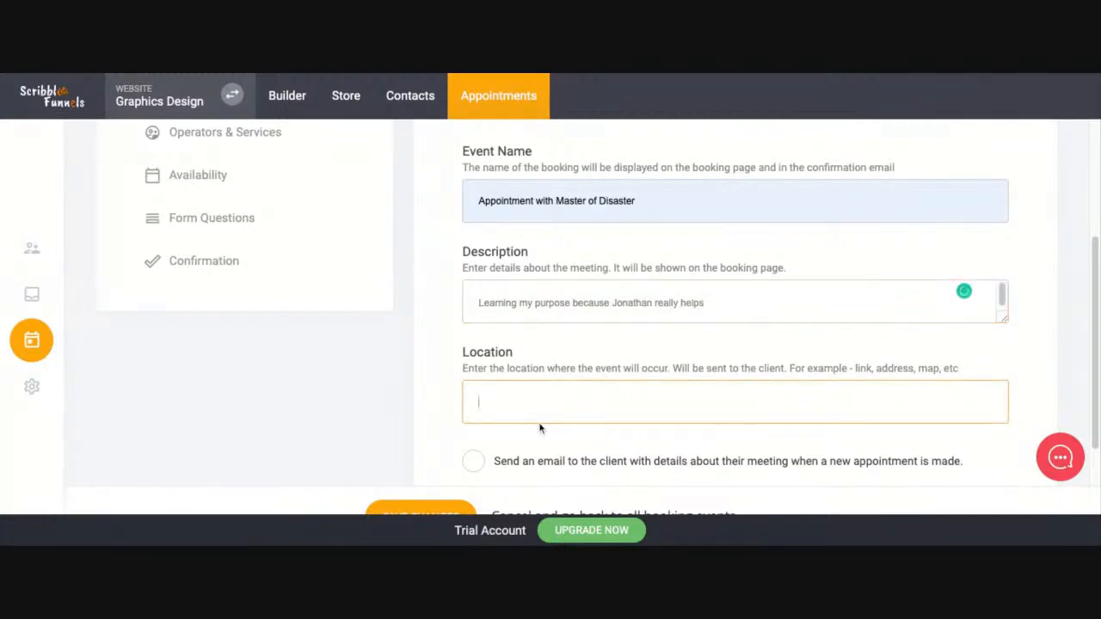
{"action": "type", "text": "Zoom"}
{"action": "scroll", "coordinate": [629, 409], "scroll_direction": "down", "scroll_amount": 2}
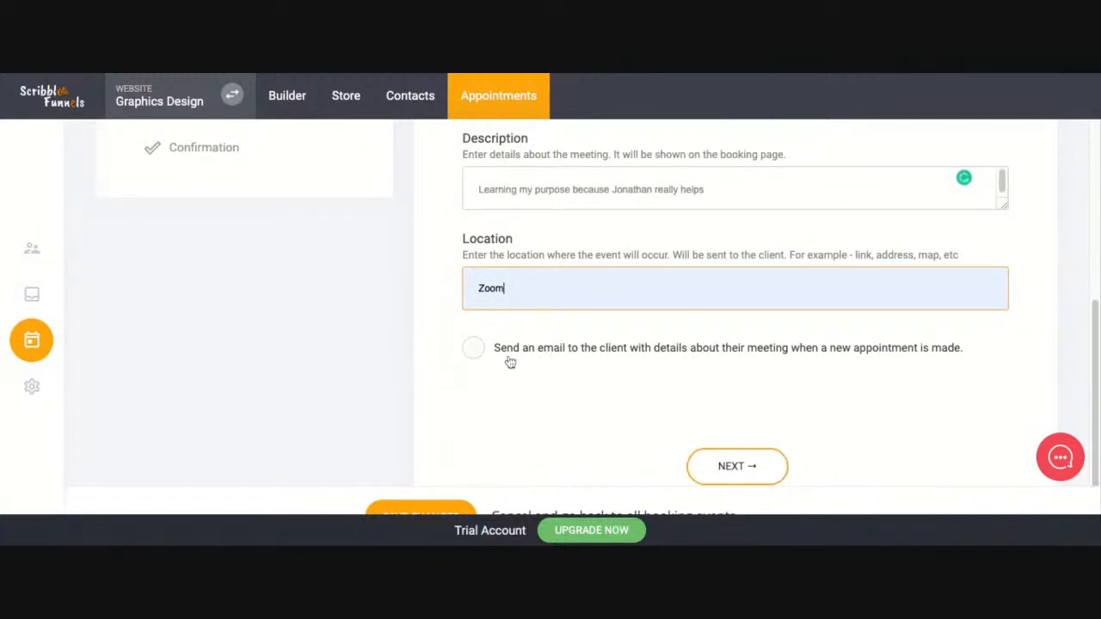
Add the existing default operator as host of the new booking
{"action": "left_click", "coordinate": [760, 469]}
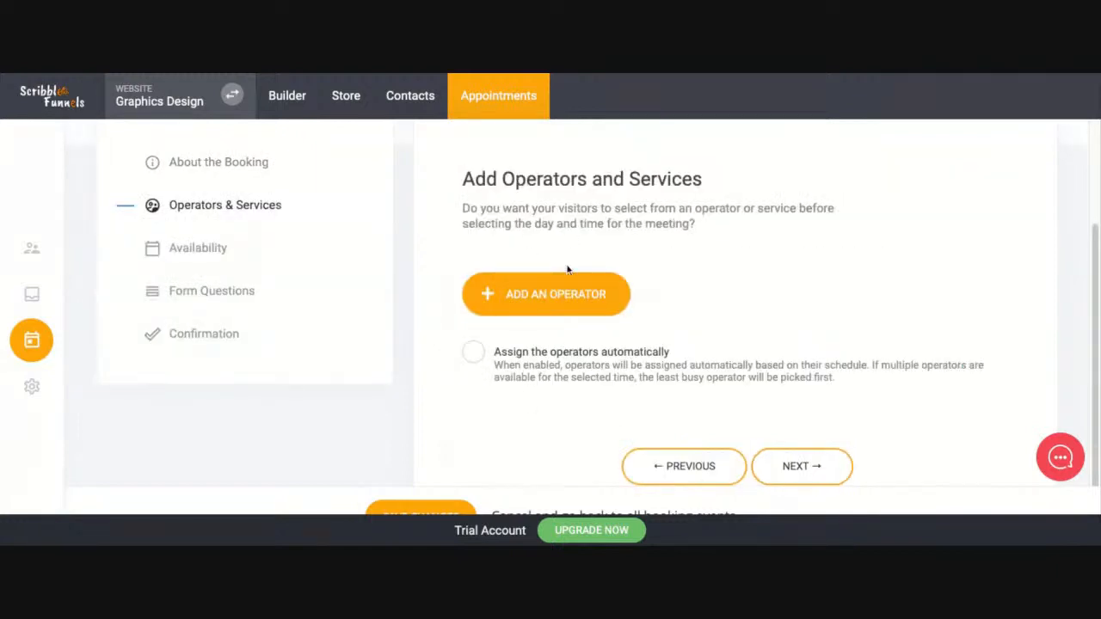
{"action": "left_click", "coordinate": [556, 292]}
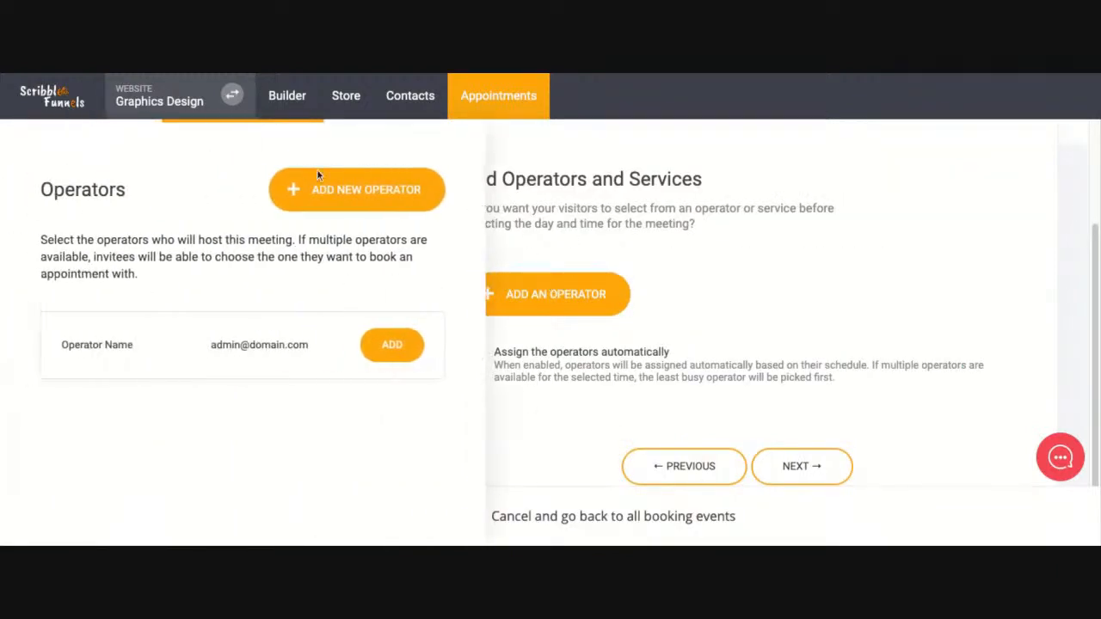
{"action": "left_click", "coordinate": [413, 357]}
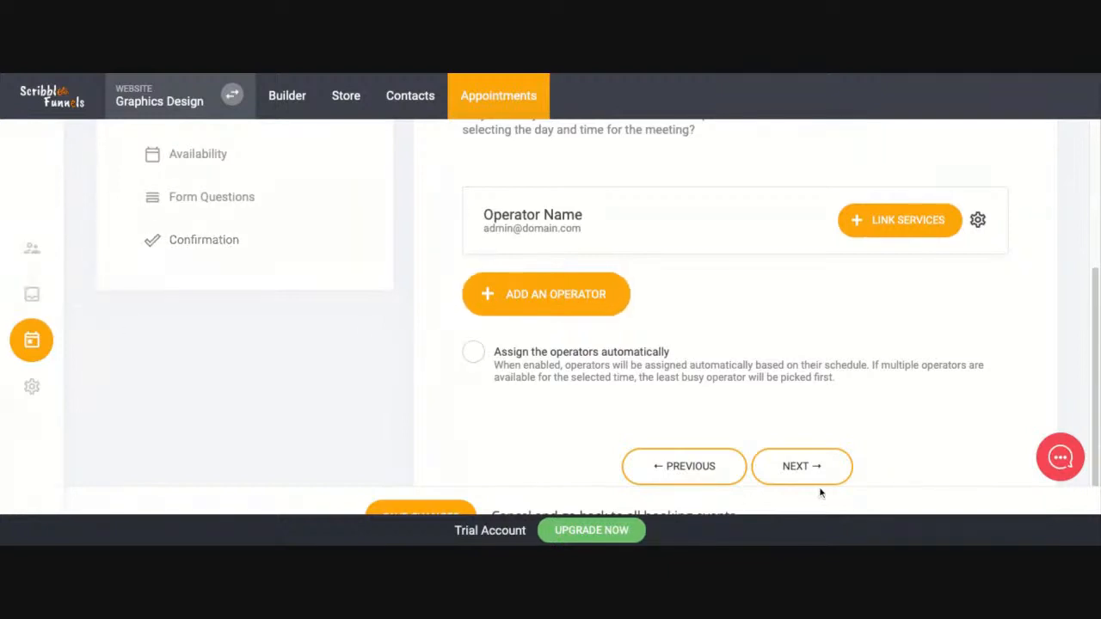
Set the meeting duration in the booking's availability settings to 30 min
{"action": "left_click", "coordinate": [801, 466]}
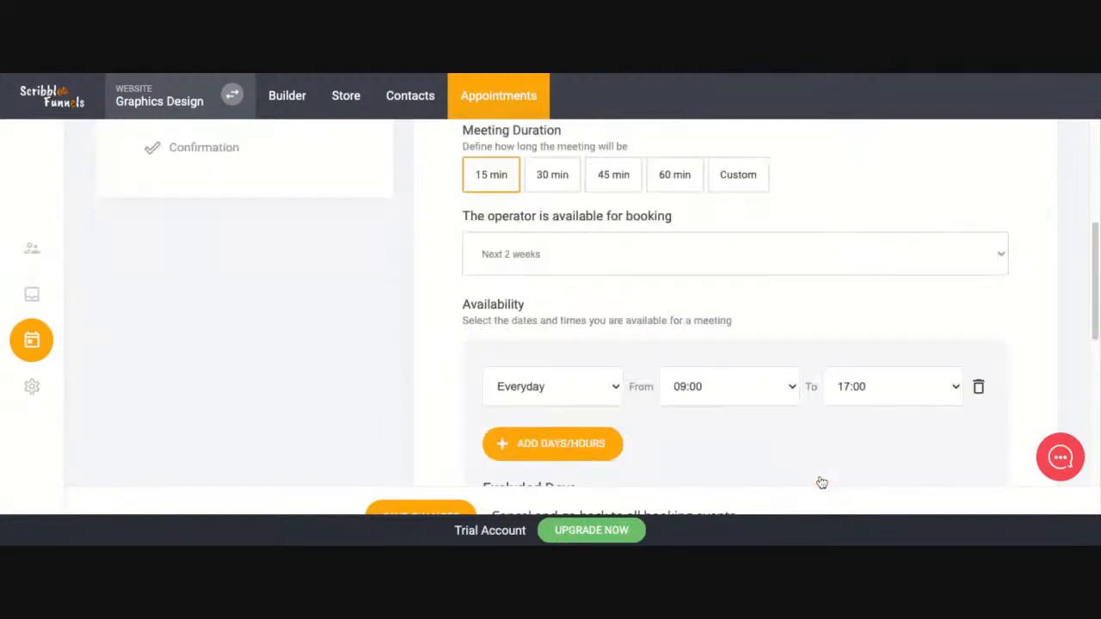
{"action": "left_click", "coordinate": [547, 178]}
{"action": "left_click", "coordinate": [626, 181]}
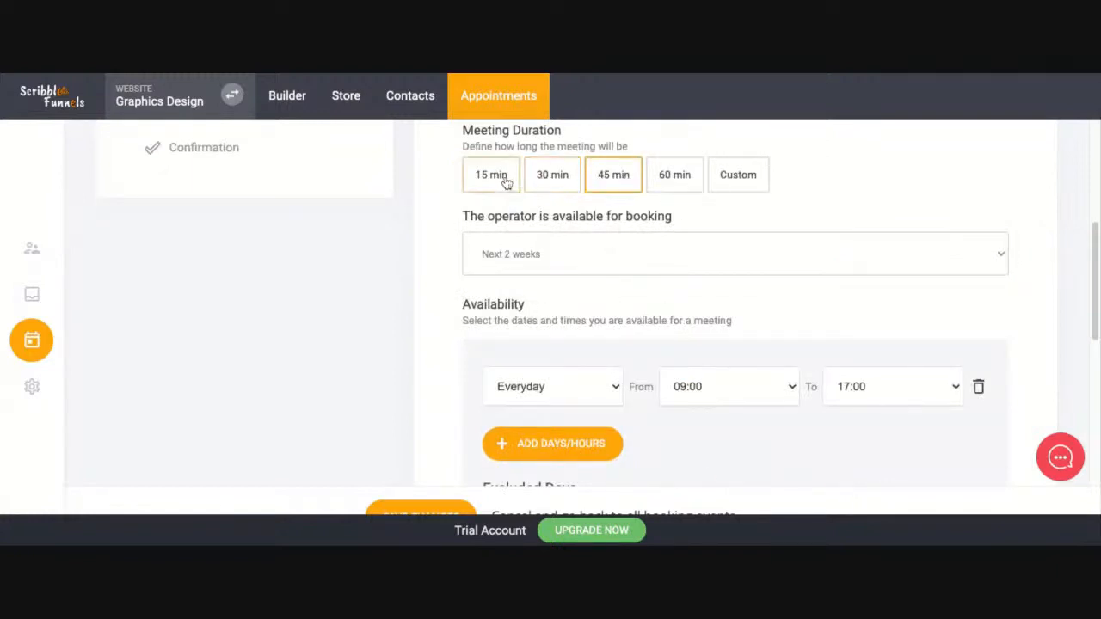
{"action": "left_click", "coordinate": [555, 180]}
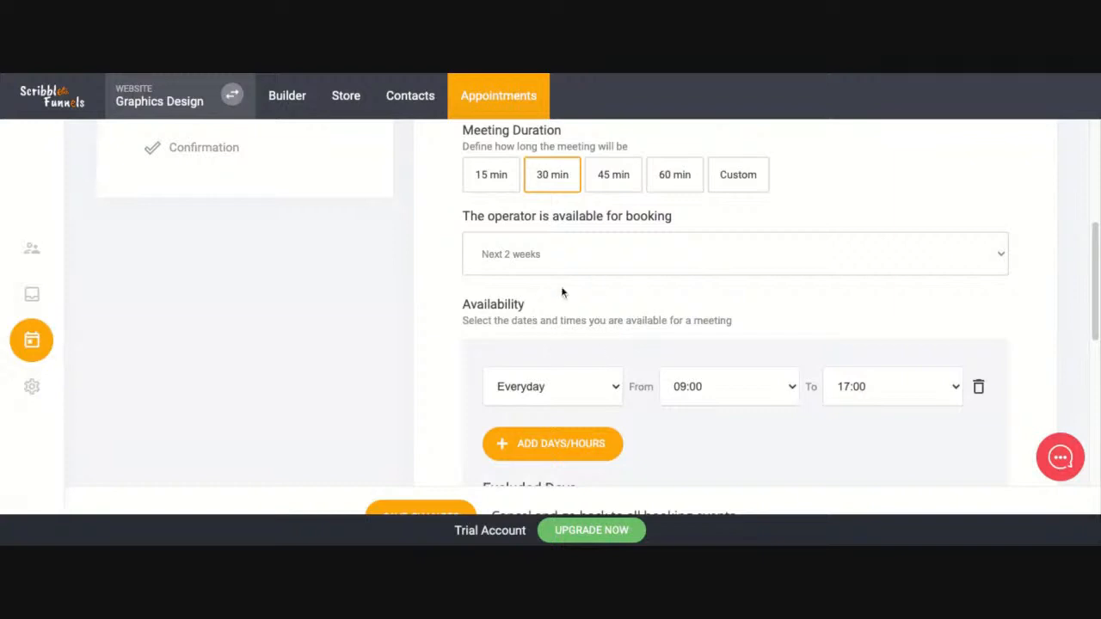
Add a day exclusion to the operator's availability from 05/02/2021 to 08/02/2021
{"action": "scroll", "coordinate": [767, 391], "scroll_direction": "down", "scroll_amount": 1}
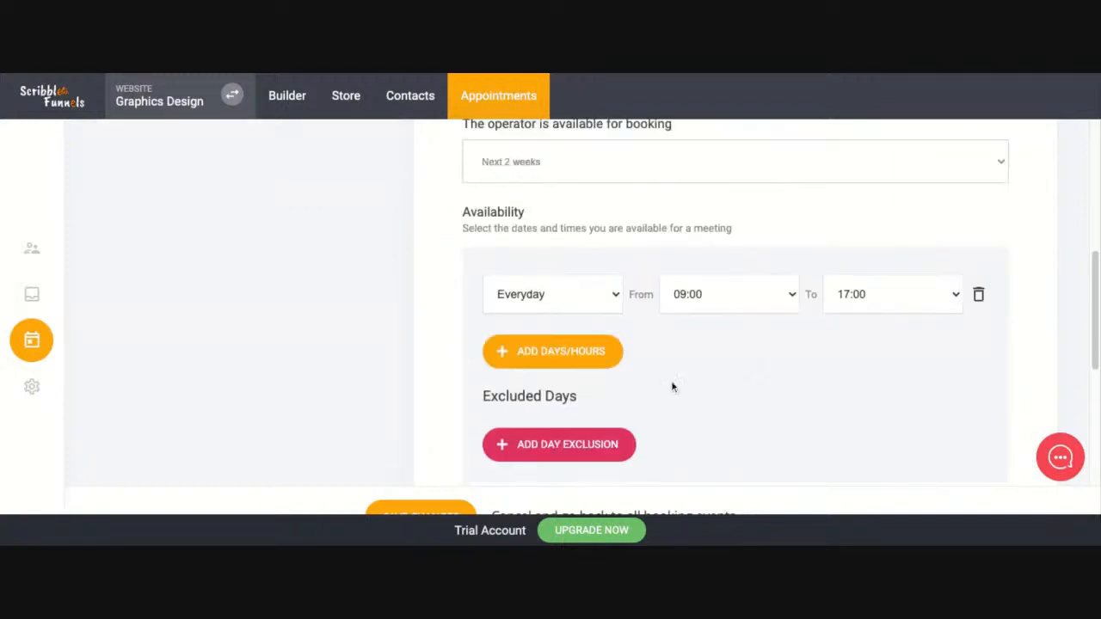
{"action": "left_click", "coordinate": [590, 452]}
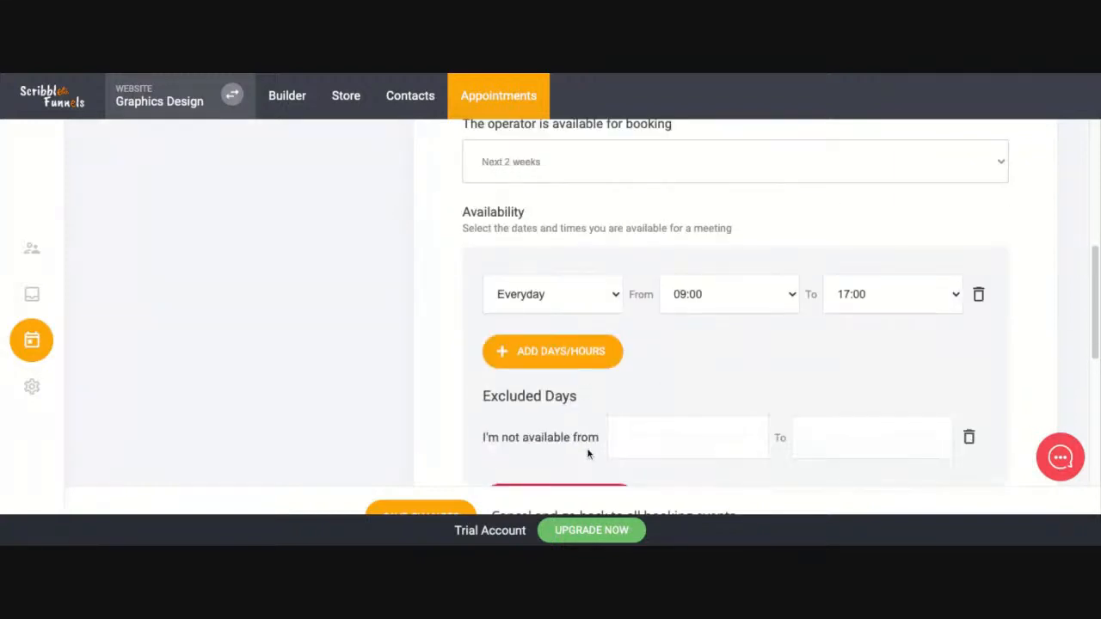
{"action": "left_click", "coordinate": [674, 442]}
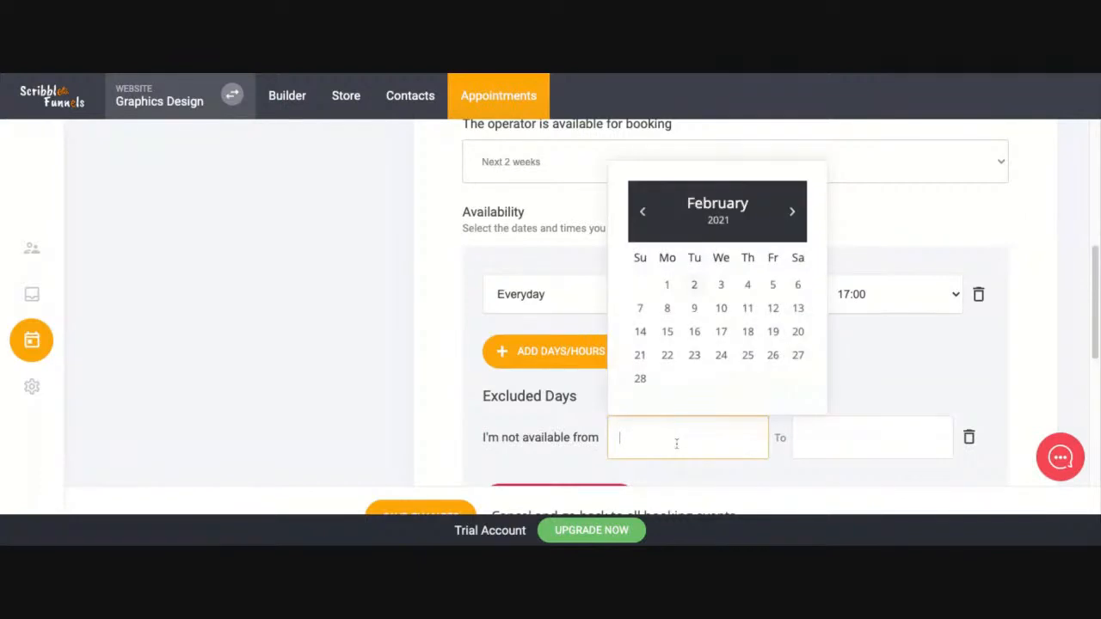
{"action": "left_click", "coordinate": [773, 286]}
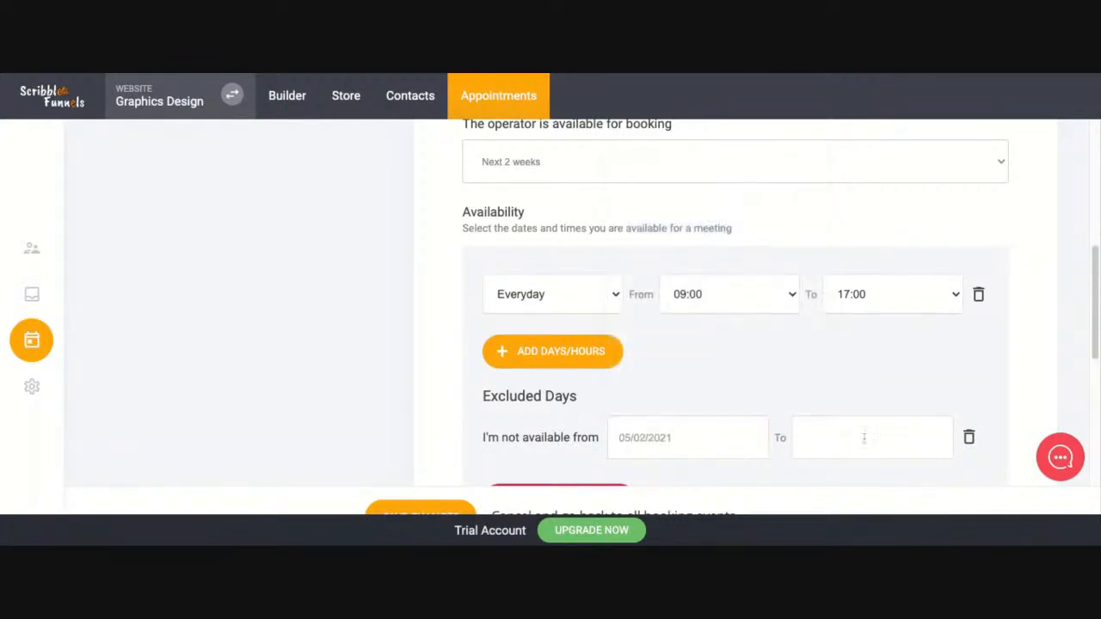
{"action": "scroll", "coordinate": [865, 419], "scroll_direction": "down", "scroll_amount": 1}
{"action": "left_click", "coordinate": [839, 331]}
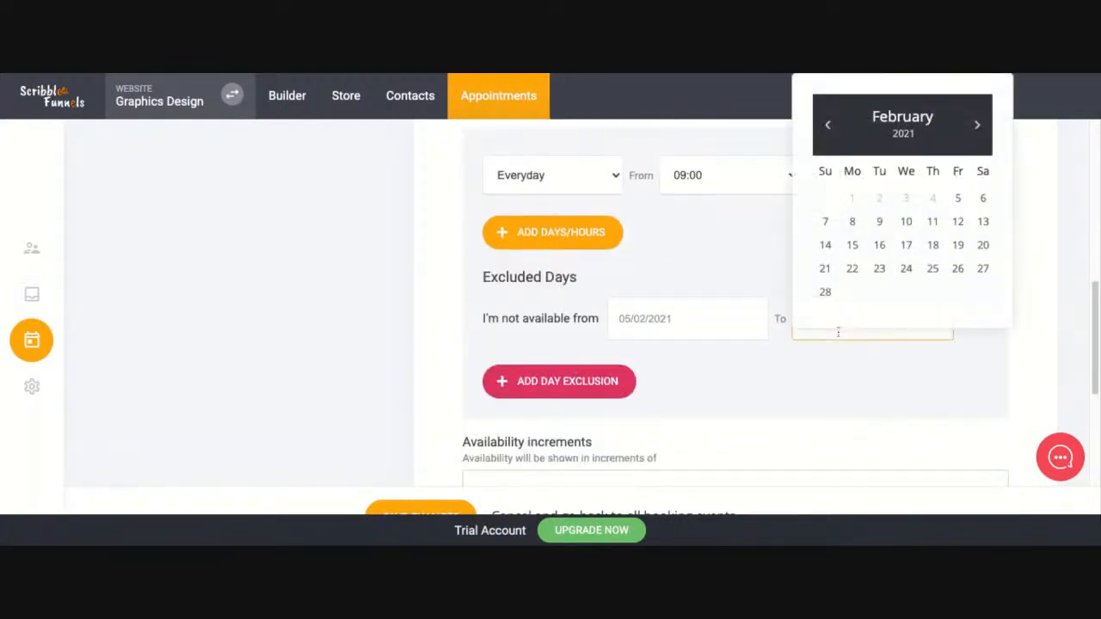
{"action": "left_click", "coordinate": [855, 222]}
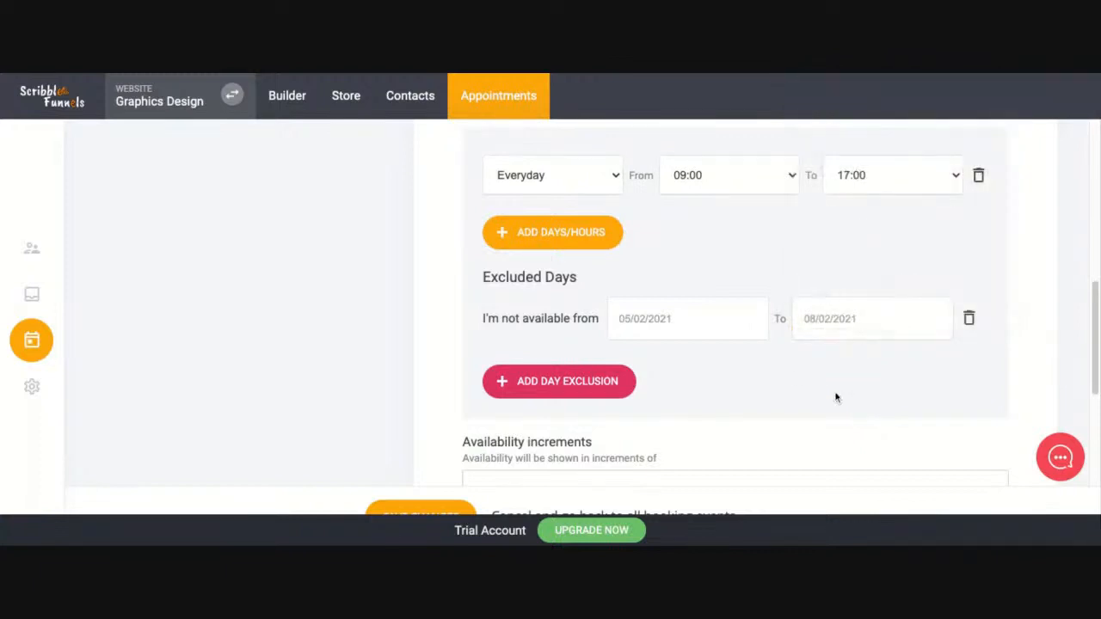
Set the scheduling notice to 4 Hours and the buffer between appointments to 25 Minutes
{"action": "scroll", "coordinate": [725, 371], "scroll_direction": "down", "scroll_amount": 3}
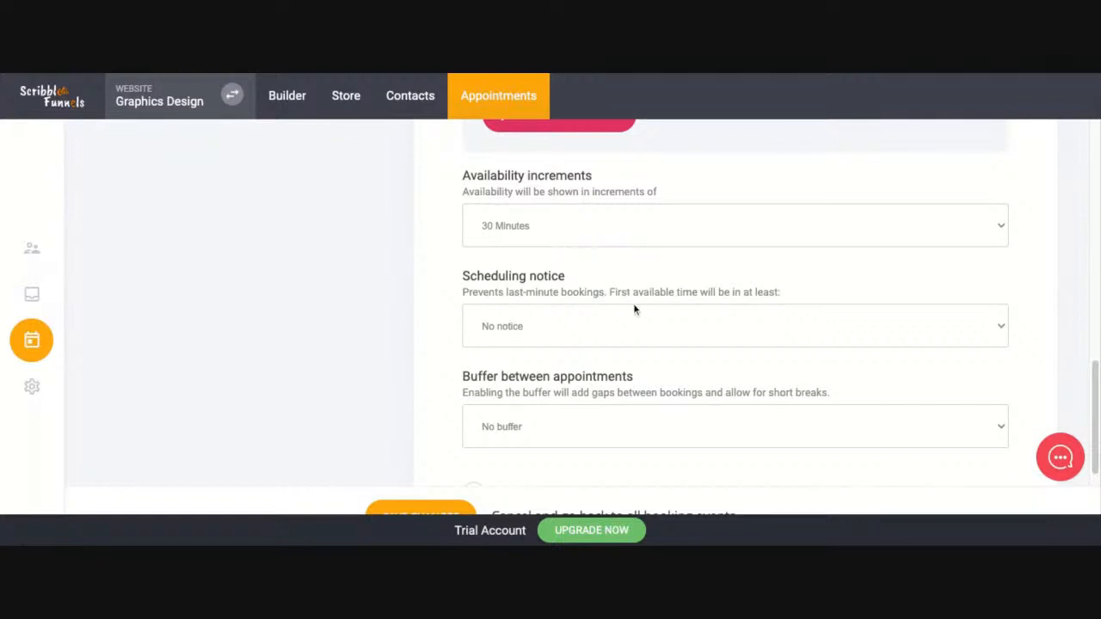
{"action": "scroll", "coordinate": [636, 310], "scroll_direction": "down", "scroll_amount": 1}
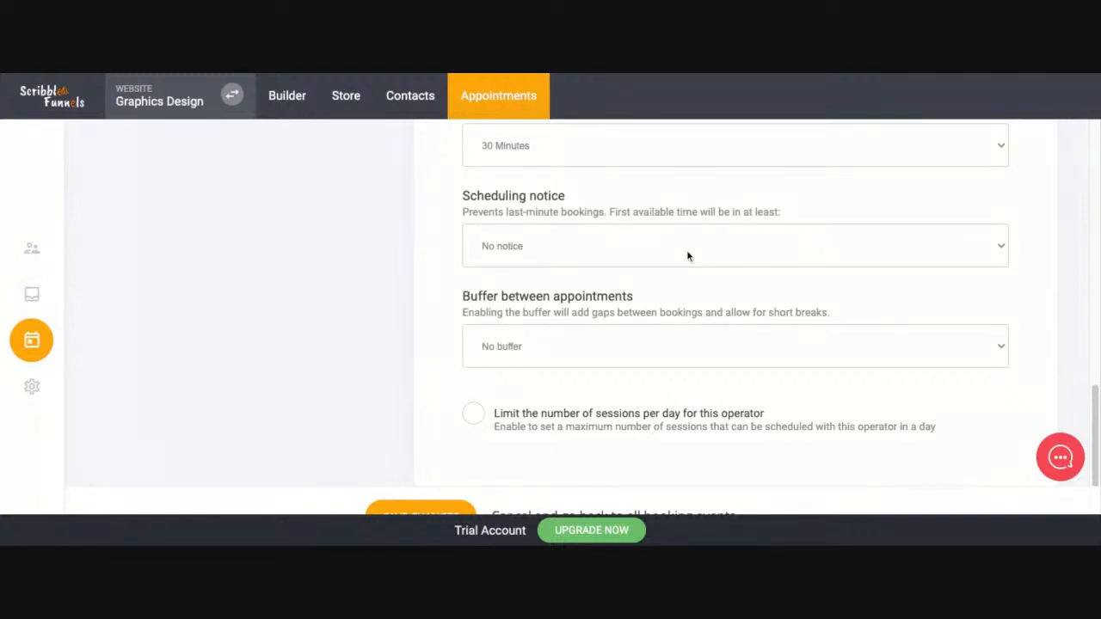
{"action": "left_click", "coordinate": [570, 270]}
{"action": "scroll", "coordinate": [627, 315], "scroll_direction": "down", "scroll_amount": 1}
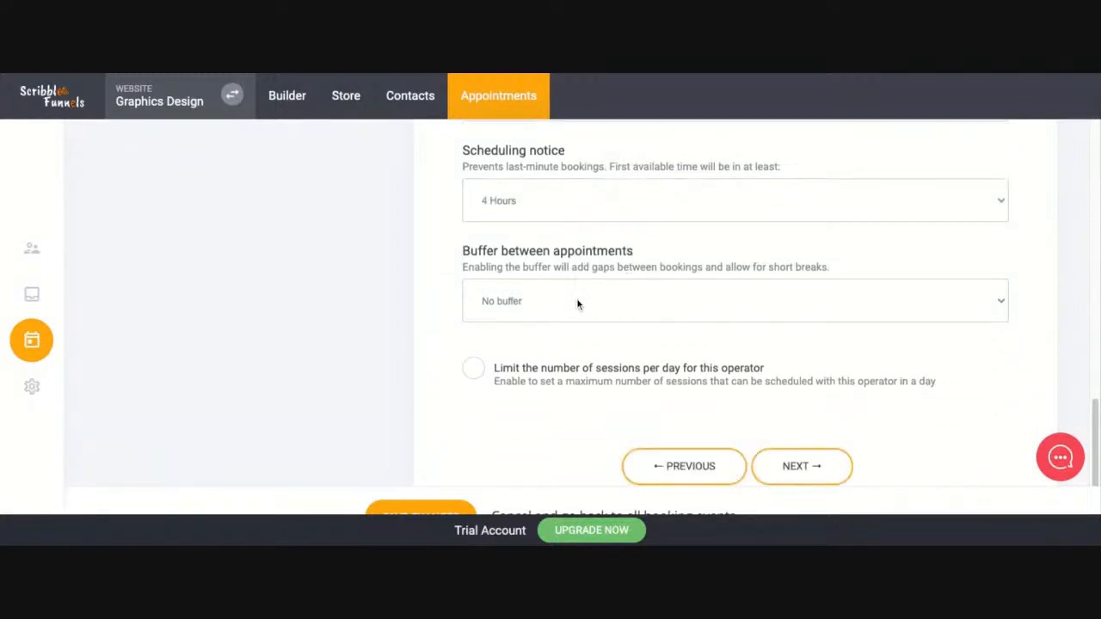
{"action": "left_click", "coordinate": [640, 399]}
Limit the operator's sessions per day to a maximum of 5
{"action": "left_click", "coordinate": [473, 372]}
{"action": "left_click", "coordinate": [595, 444]}
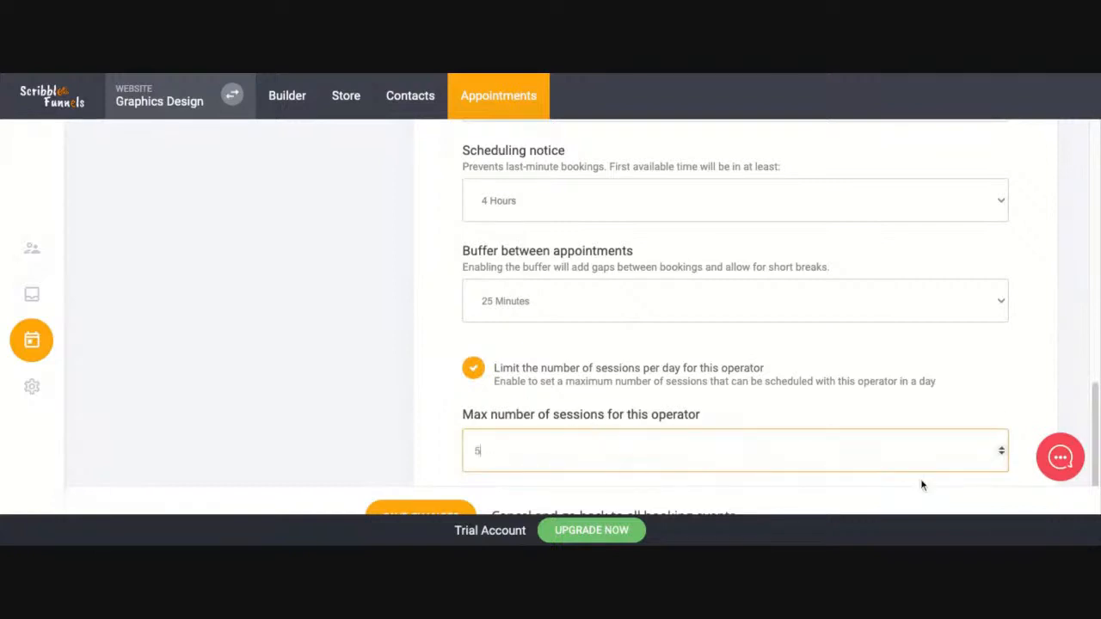
{"action": "scroll", "coordinate": [923, 378], "scroll_direction": "down", "scroll_amount": 1}
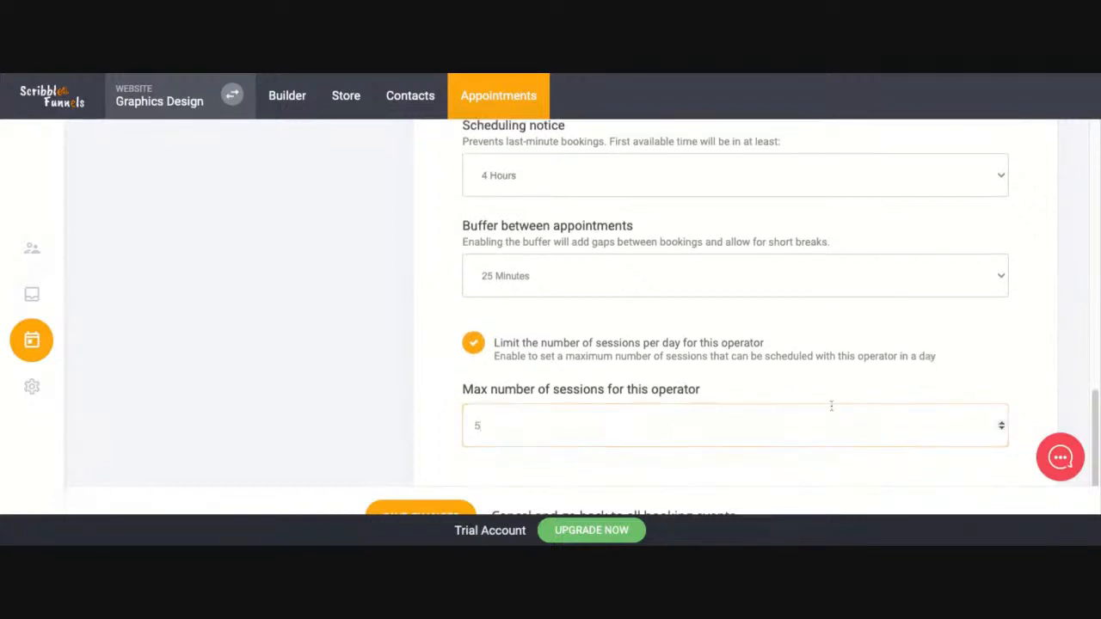
{"action": "scroll", "coordinate": [830, 404], "scroll_direction": "down", "scroll_amount": 2}
Add the predefined Phone field to the booking's form questions and save them
{"action": "left_click", "coordinate": [797, 481]}
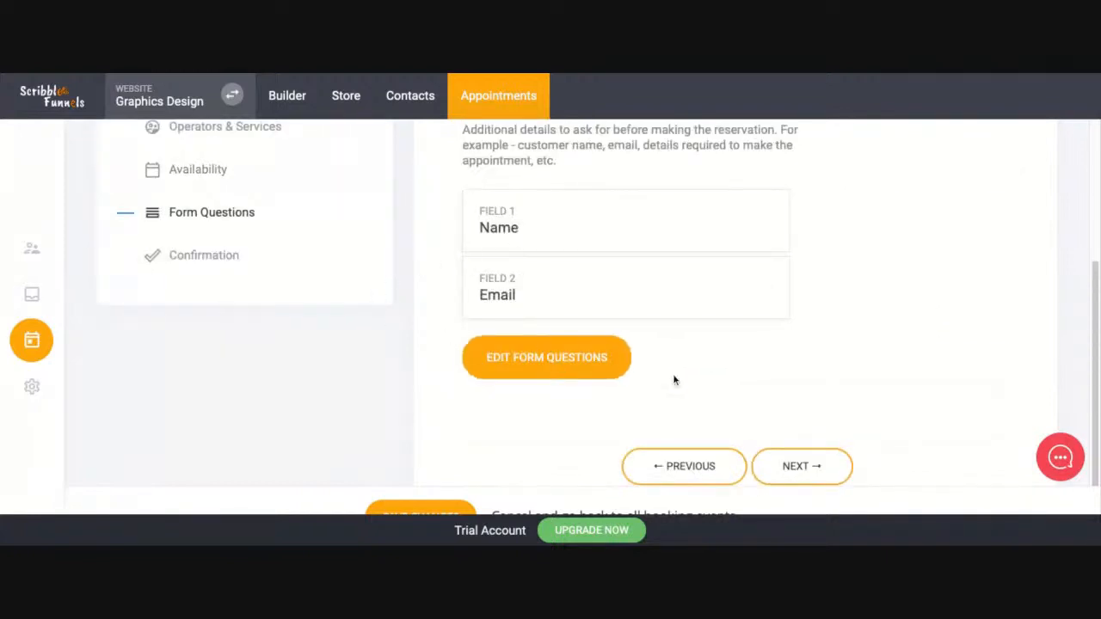
{"action": "left_click", "coordinate": [553, 370]}
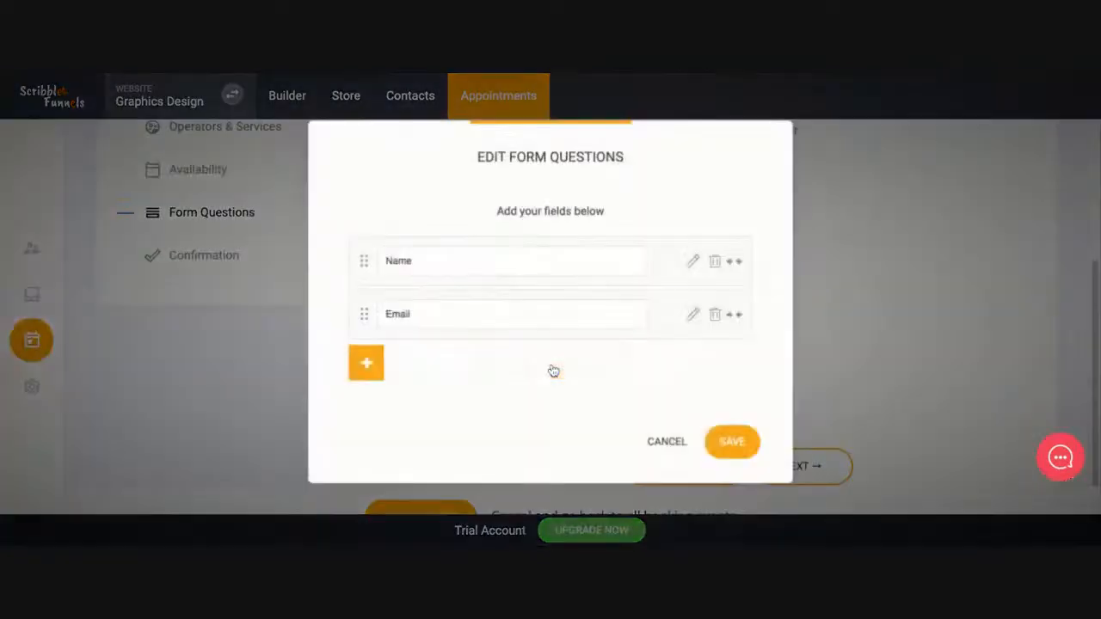
{"action": "left_click", "coordinate": [365, 368]}
{"action": "scroll", "coordinate": [584, 399], "scroll_direction": "down", "scroll_amount": 1}
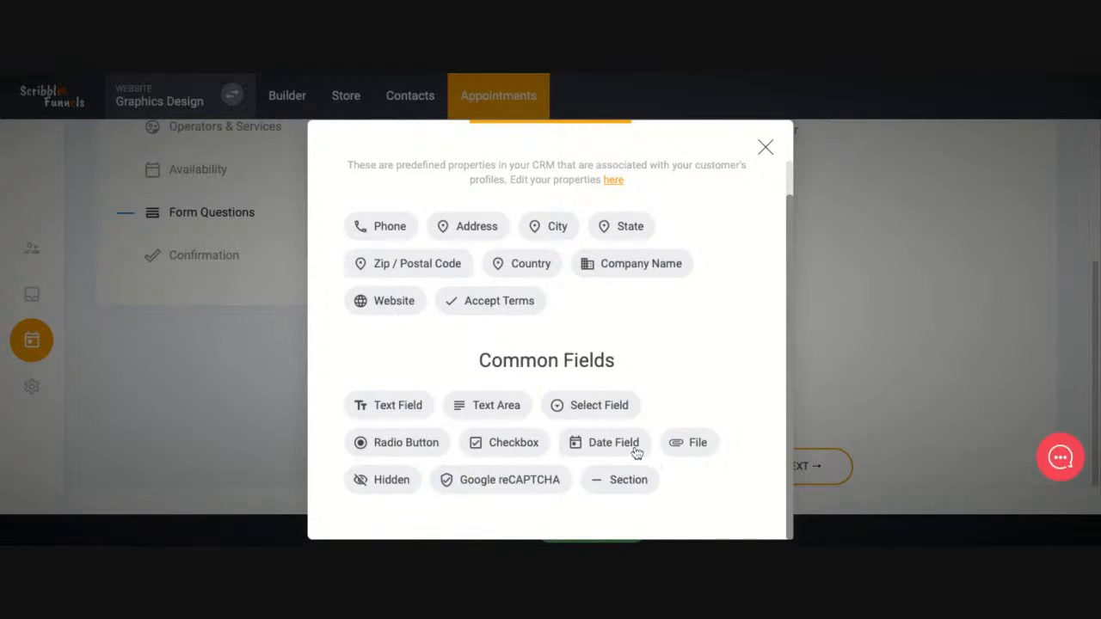
{"action": "left_click", "coordinate": [411, 234]}
{"action": "left_click", "coordinate": [739, 497]}
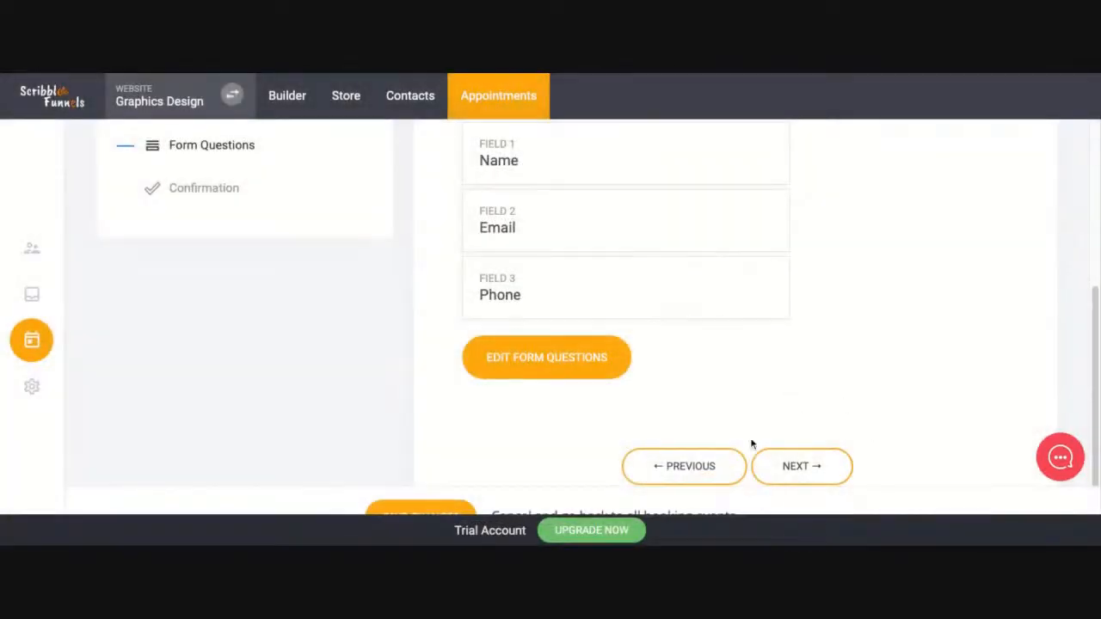
Fill in the default confirmation message with the header "appointment confirmation" and the description "thank here is the zoom link"
{"action": "left_click", "coordinate": [802, 466]}
{"action": "left_click", "coordinate": [492, 212]}
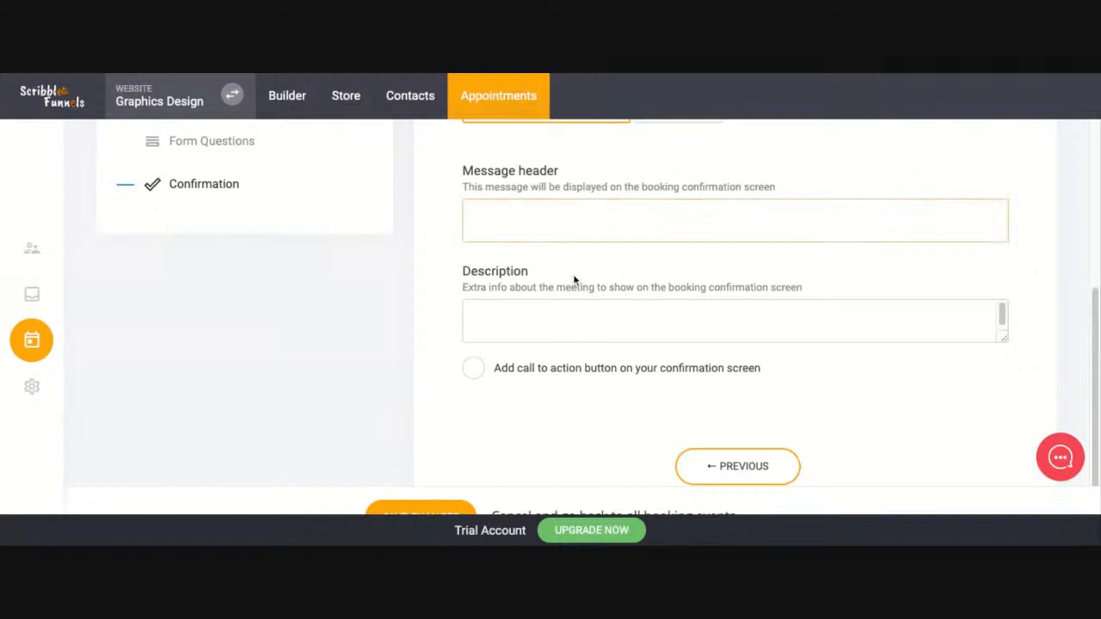
{"action": "scroll", "coordinate": [573, 287], "scroll_direction": "up", "scroll_amount": 3}
{"action": "scroll", "coordinate": [637, 427], "scroll_direction": "down", "scroll_amount": 3}
{"action": "left_click", "coordinate": [508, 274]}
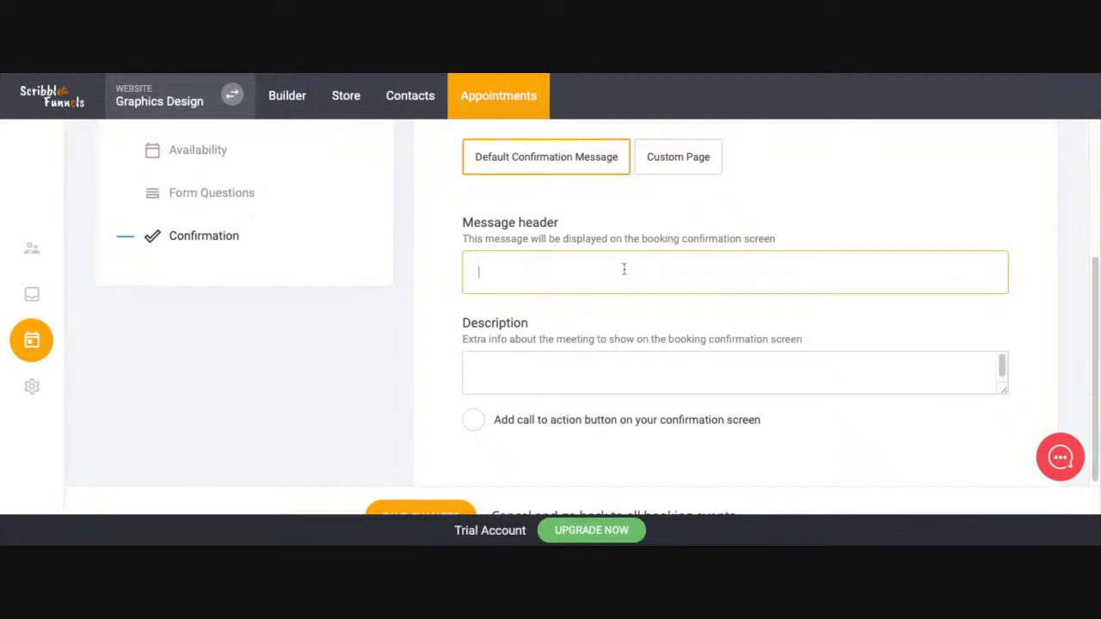
{"action": "type", "text": "appointment confirmation"}
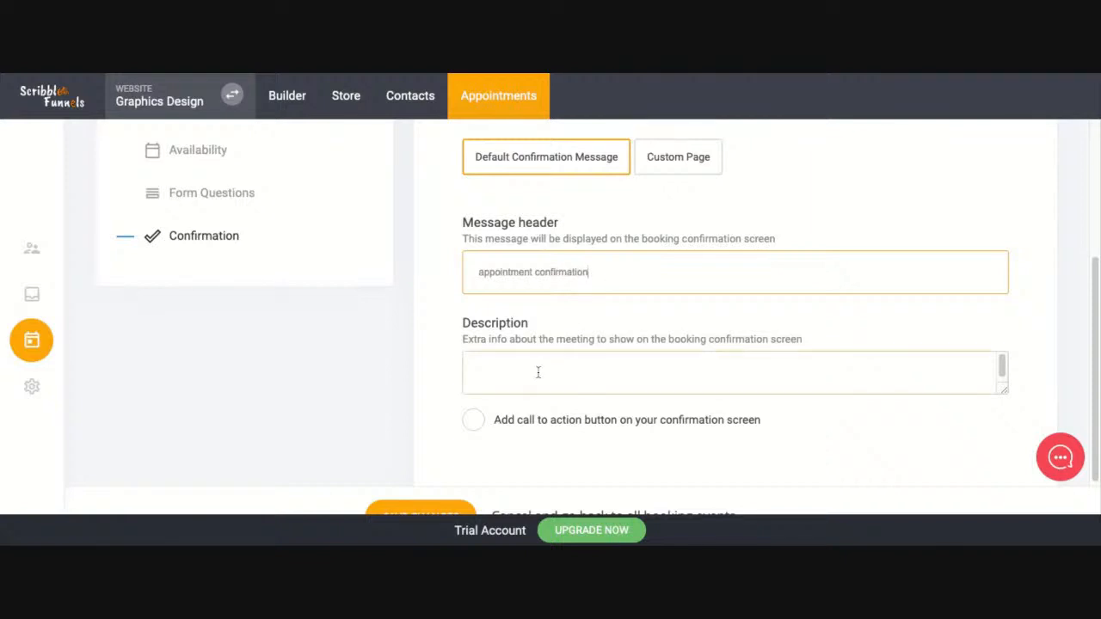
{"action": "left_click", "coordinate": [538, 372]}
{"action": "type", "text": "thank here is the"}
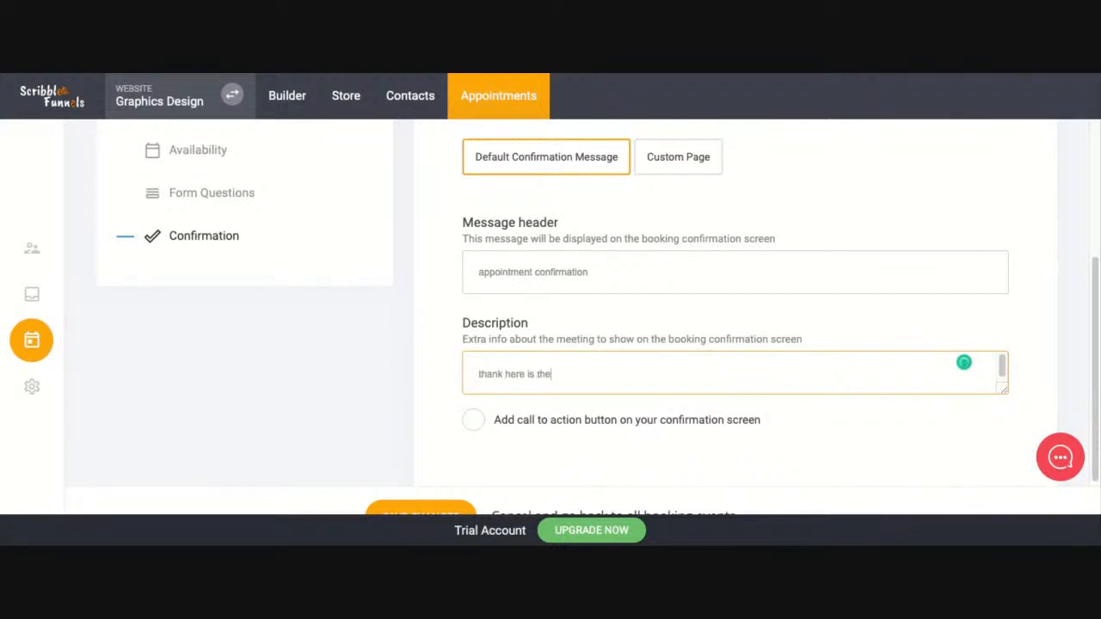
{"action": "type", "text": " zoom link"}
Add a call to action button with the text "Take Me To Video And My $50" to the confirmation screen and save the booking event
{"action": "left_click", "coordinate": [473, 420]}
{"action": "scroll", "coordinate": [629, 468], "scroll_direction": "down", "scroll_amount": 2}
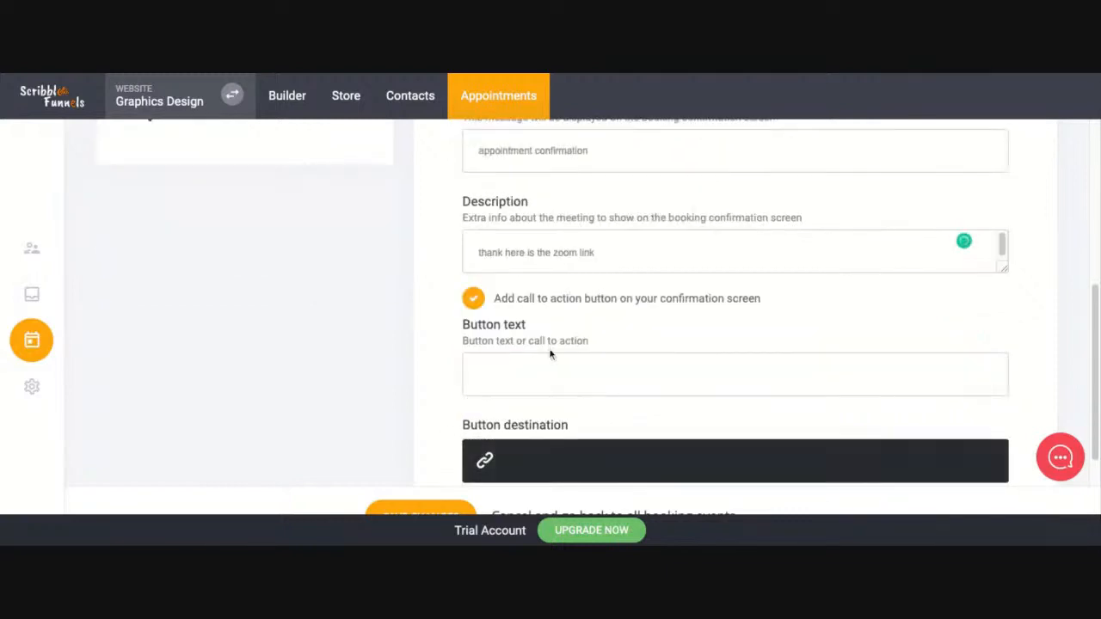
{"action": "scroll", "coordinate": [600, 389], "scroll_direction": "down", "scroll_amount": 2}
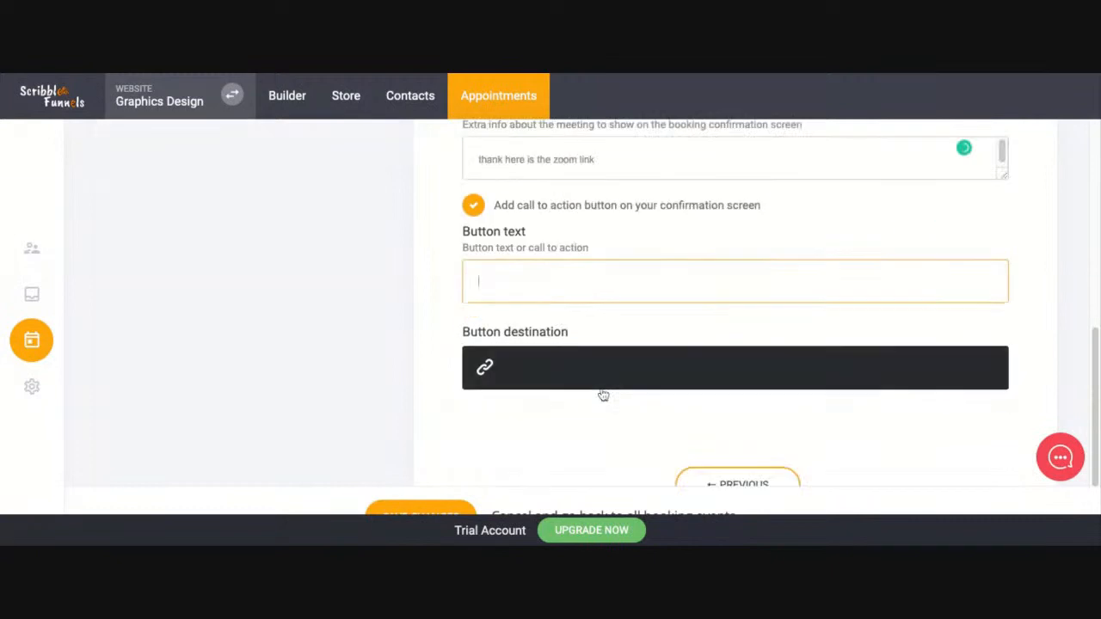
{"action": "left_click", "coordinate": [558, 398]}
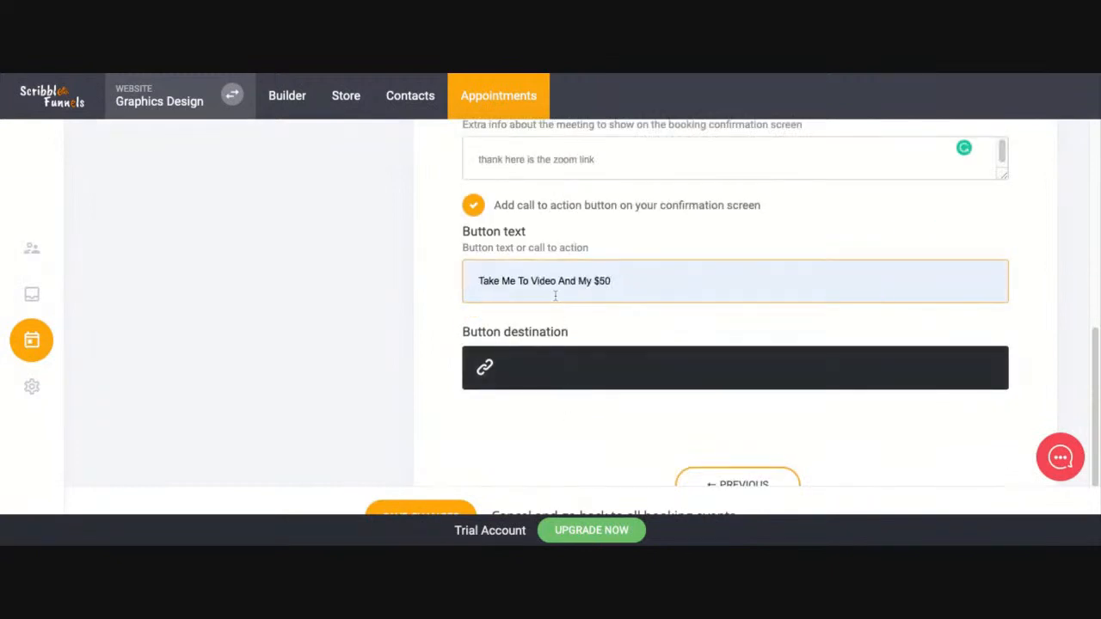
{"action": "scroll", "coordinate": [713, 440], "scroll_direction": "down", "scroll_amount": 1}
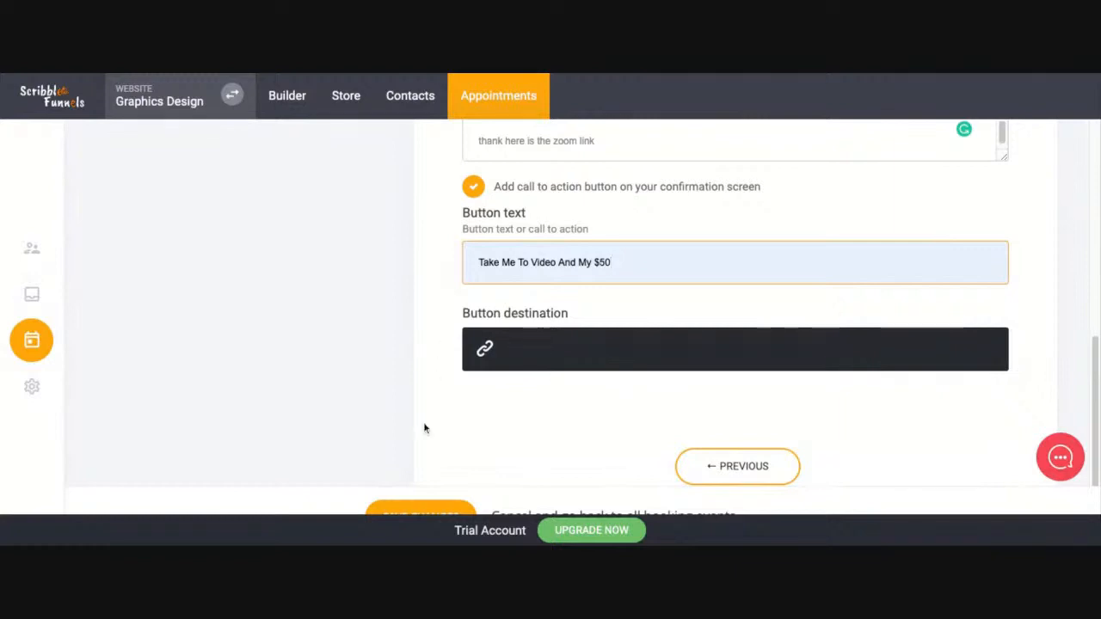
{"action": "left_click", "coordinate": [438, 513]}
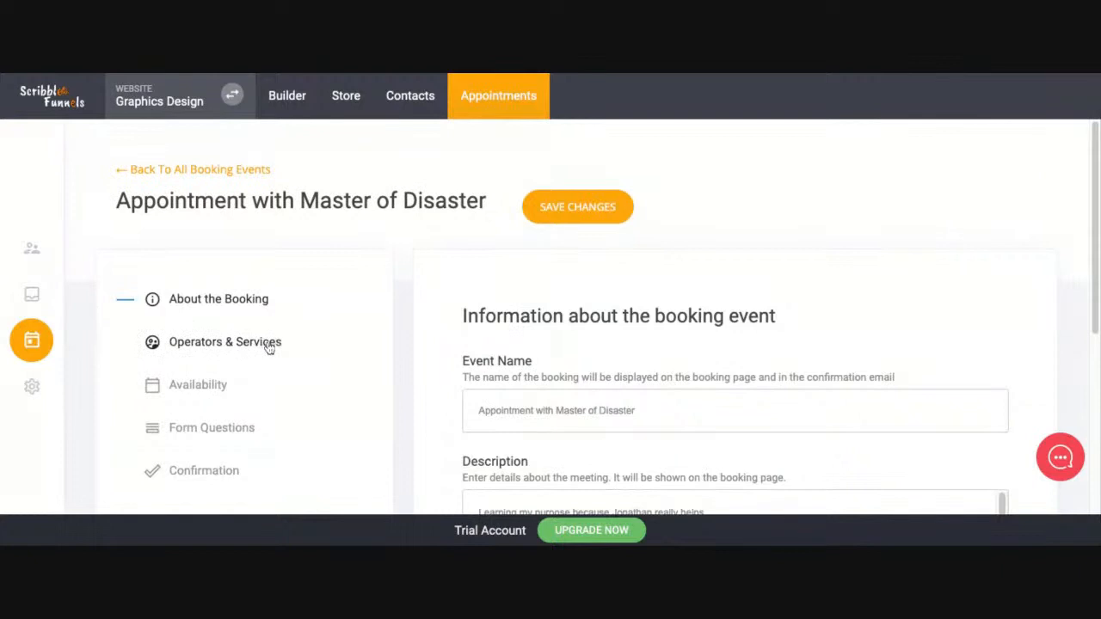
{"action": "scroll", "coordinate": [300, 439], "scroll_direction": "down", "scroll_amount": 2}
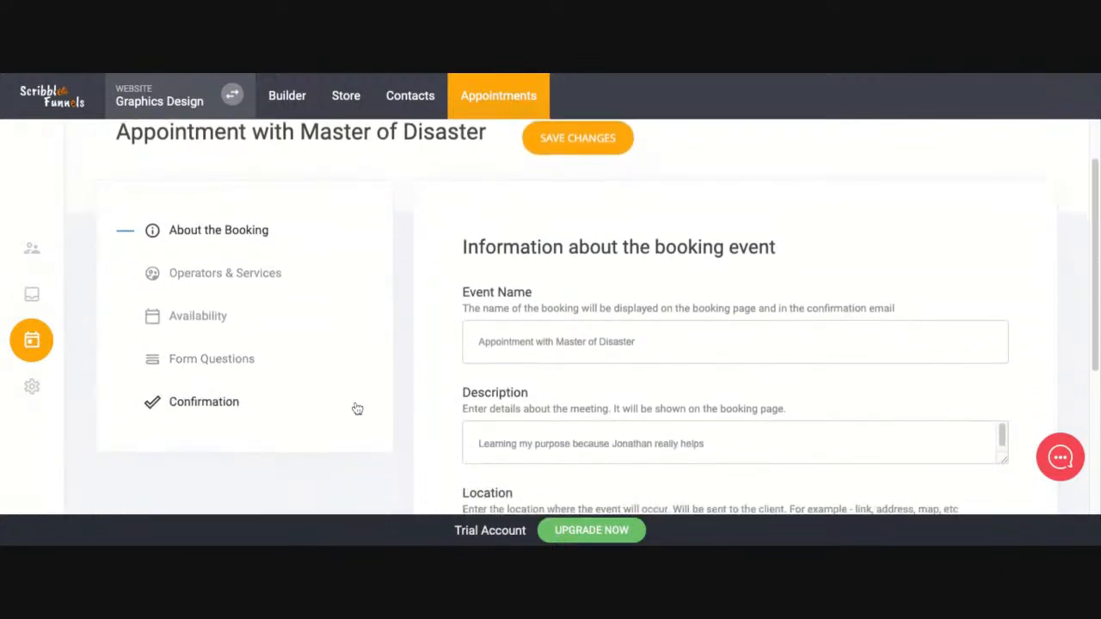
{"action": "left_click", "coordinate": [598, 151]}
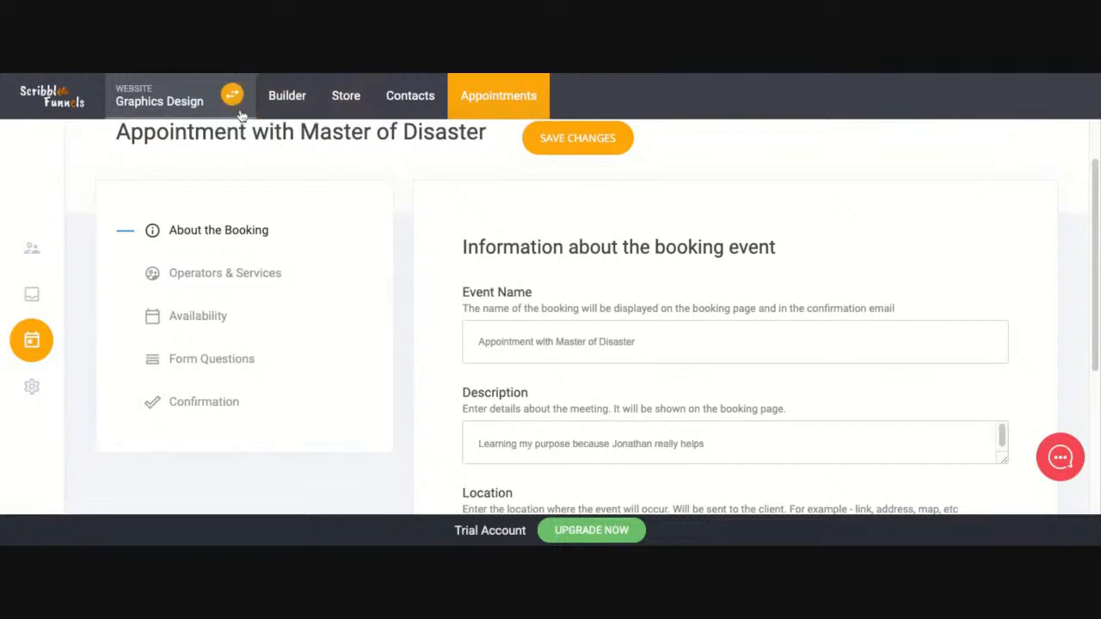
Open the site in the Builder and add an empty block below the section with the Enroll Now button
{"action": "left_click", "coordinate": [286, 101]}
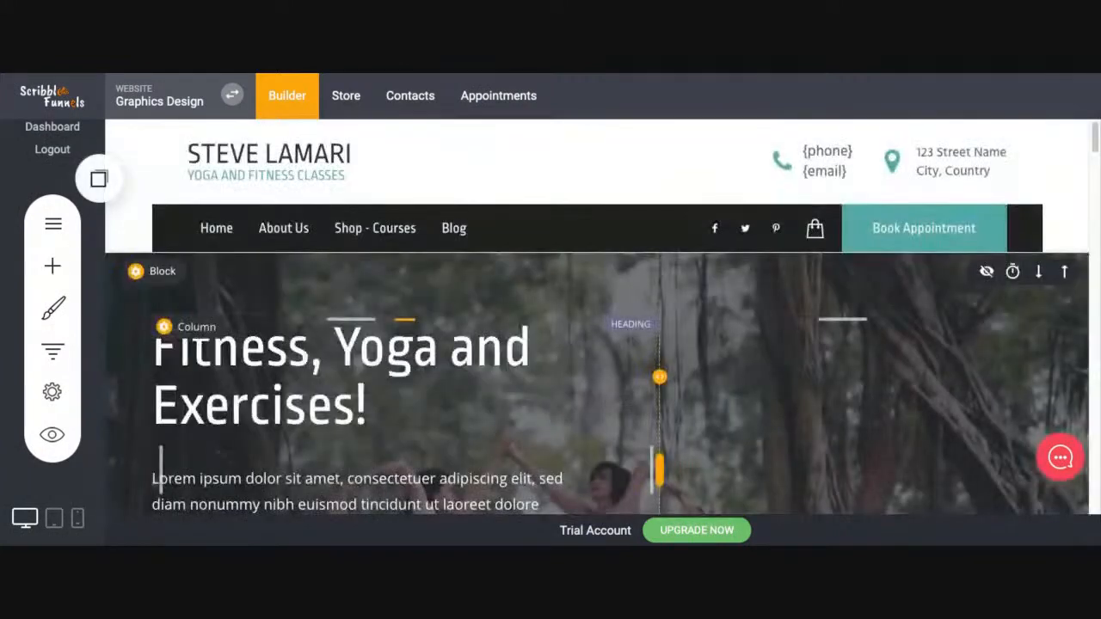
{"action": "scroll", "coordinate": [617, 389], "scroll_direction": "down", "scroll_amount": 10}
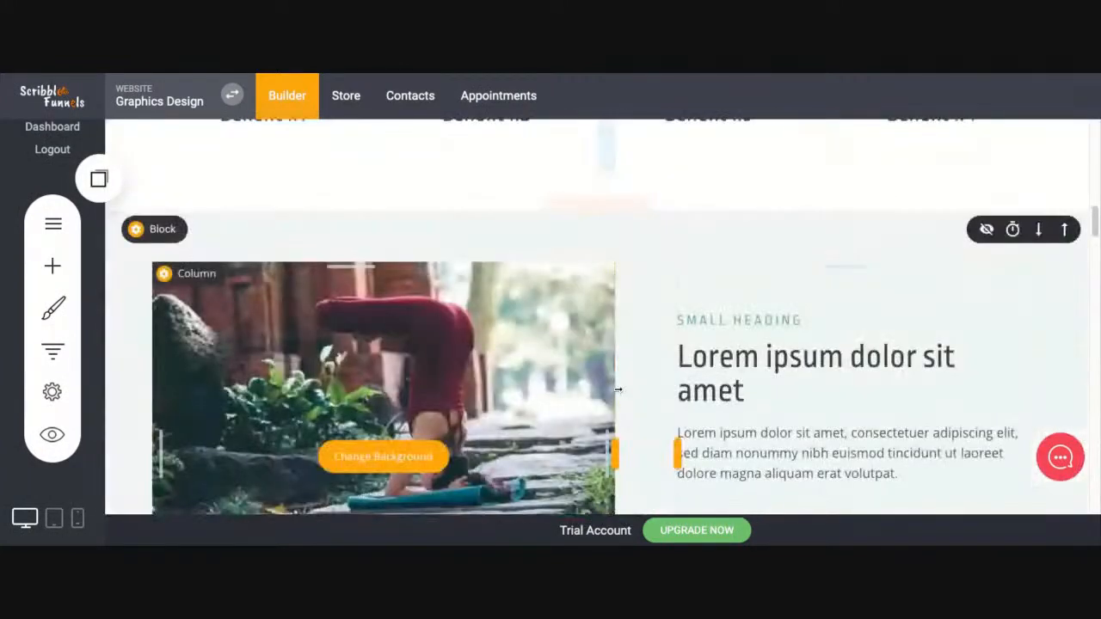
{"action": "scroll", "coordinate": [617, 389], "scroll_direction": "down", "scroll_amount": 3}
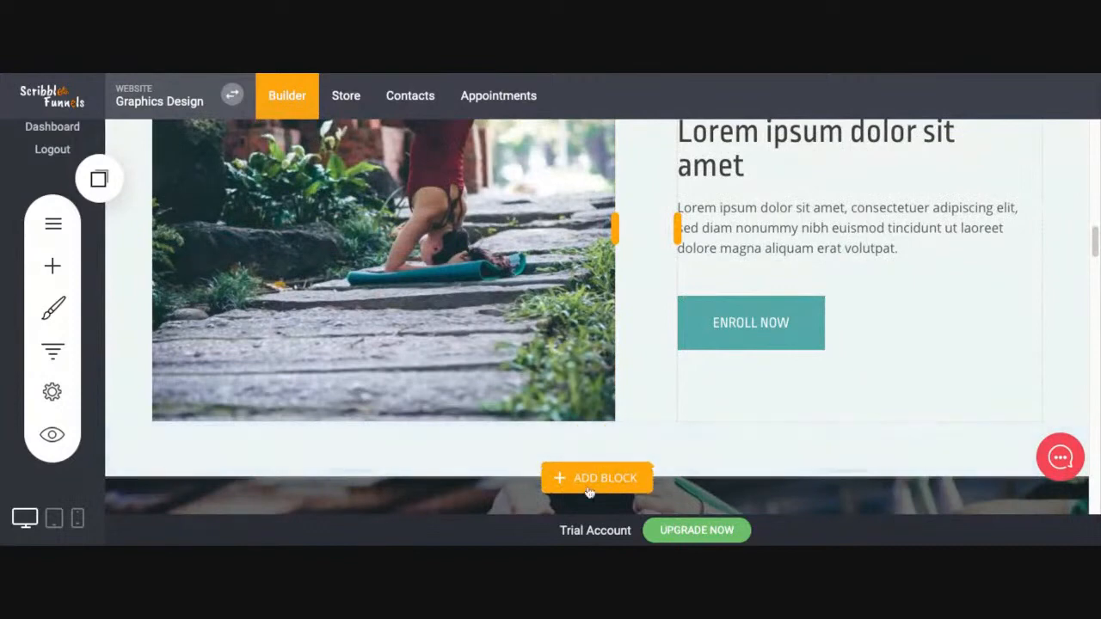
{"action": "left_click", "coordinate": [588, 489]}
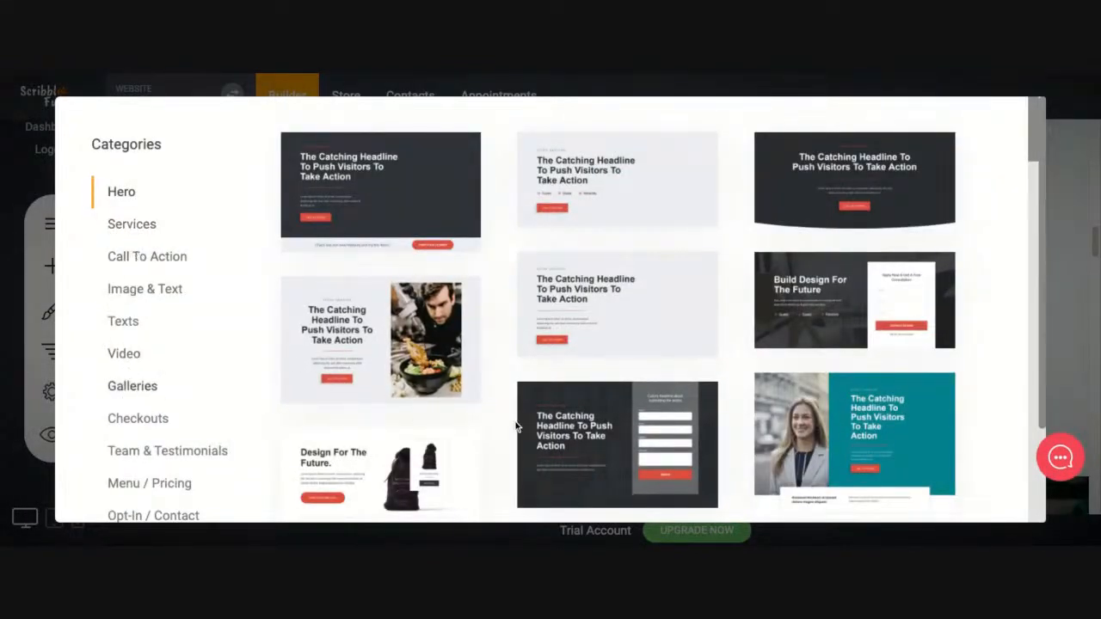
{"action": "scroll", "coordinate": [212, 312], "scroll_direction": "down", "scroll_amount": 3}
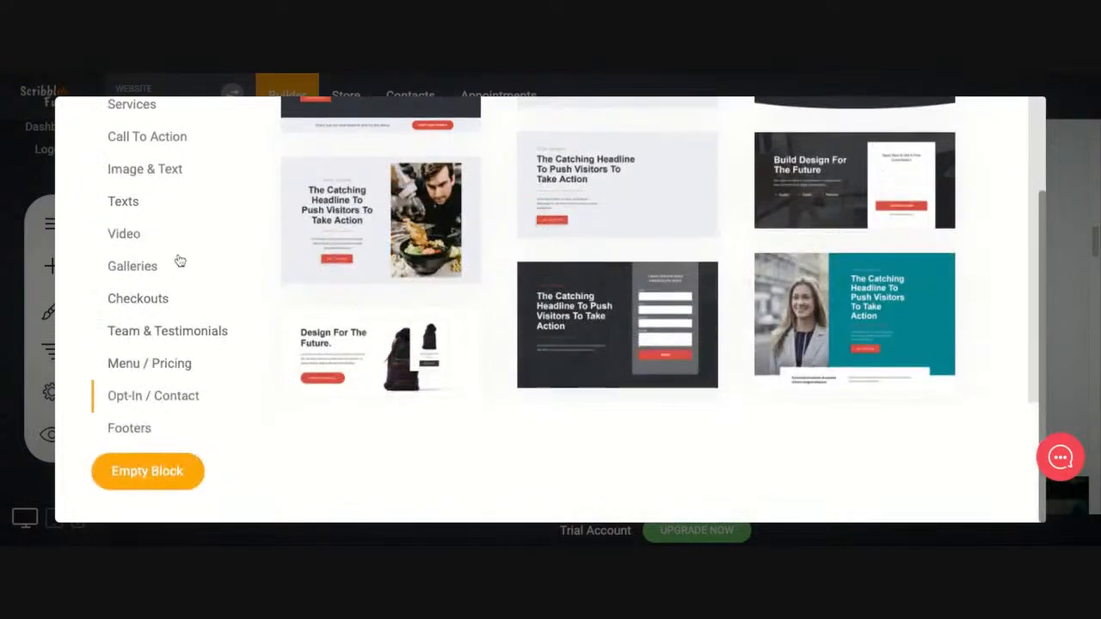
{"action": "left_click", "coordinate": [185, 185]}
{"action": "left_click", "coordinate": [211, 265]}
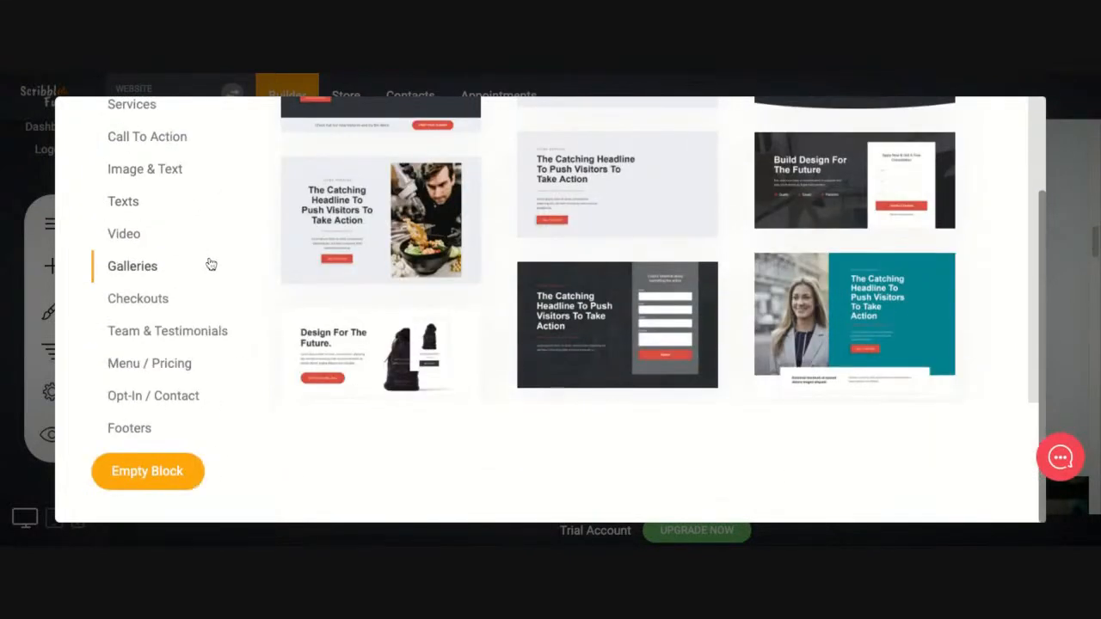
{"action": "left_click", "coordinate": [160, 484]}
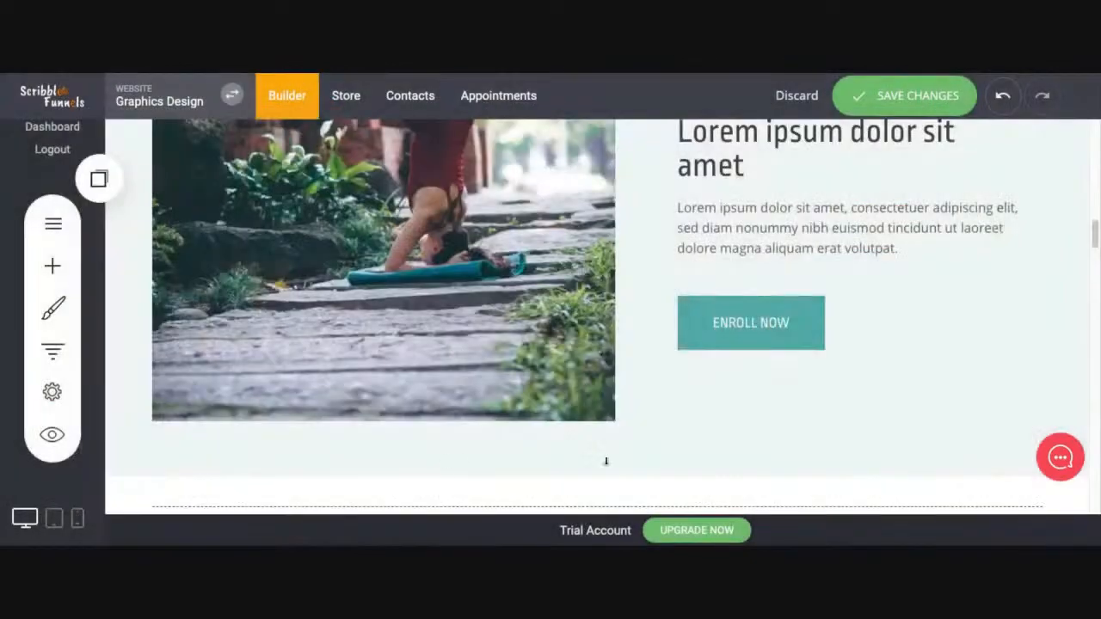
Place a Booking widget in the new empty block and link it to the "Appointment with Master of Disaster" event
{"action": "scroll", "coordinate": [615, 384], "scroll_direction": "down", "scroll_amount": 2}
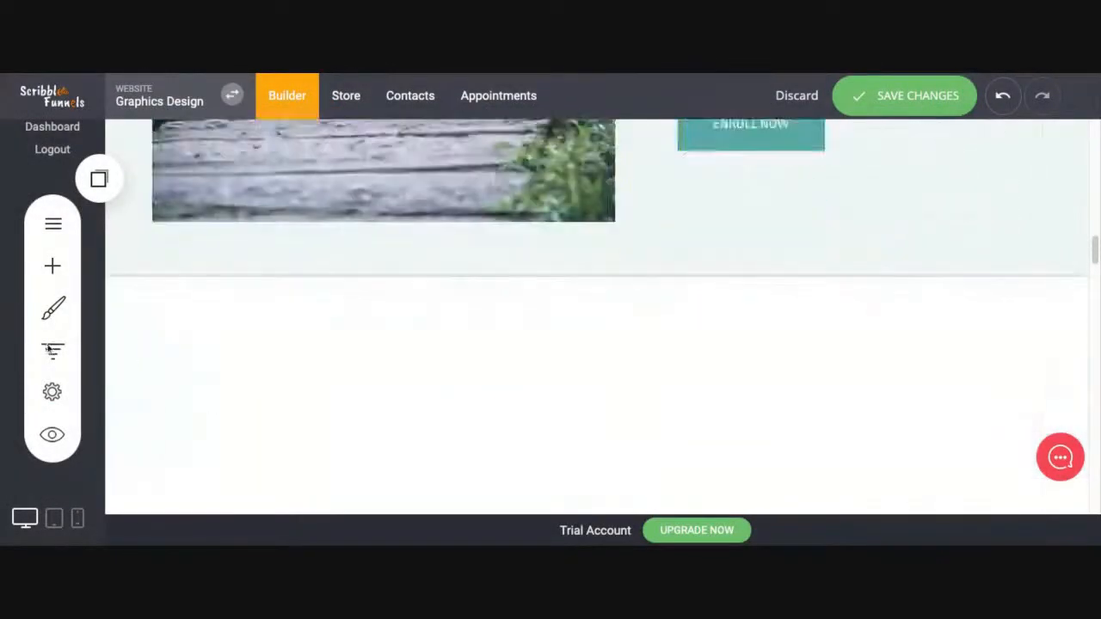
{"action": "left_click", "coordinate": [64, 277]}
{"action": "scroll", "coordinate": [252, 425], "scroll_direction": "down", "scroll_amount": 1}
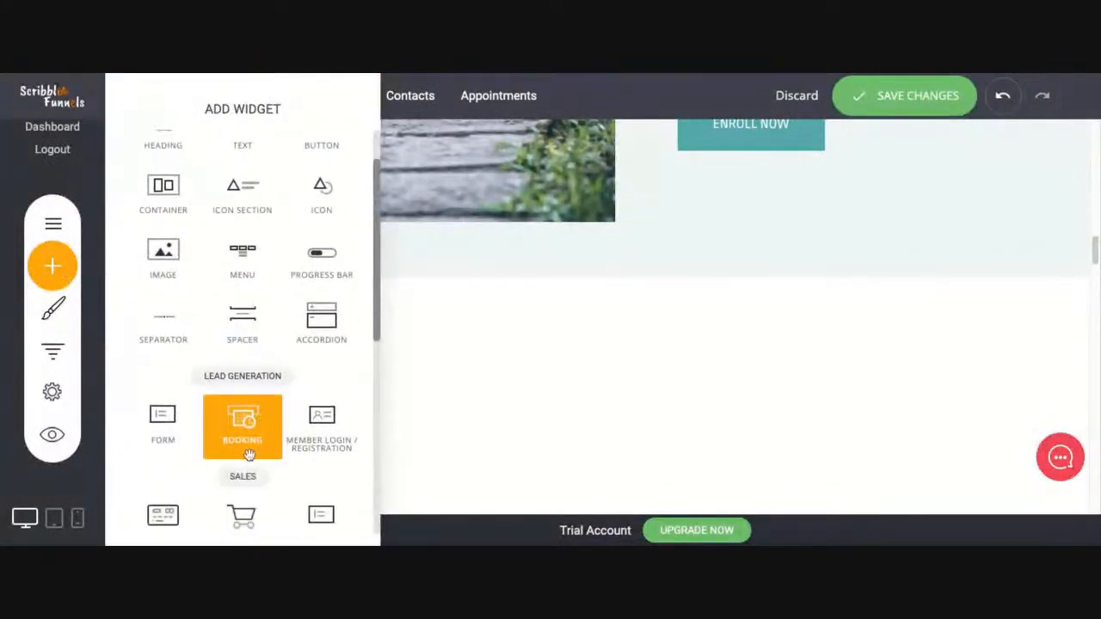
{"action": "left_click_drag", "start_coordinate": [248, 438], "coordinate": [639, 410]}
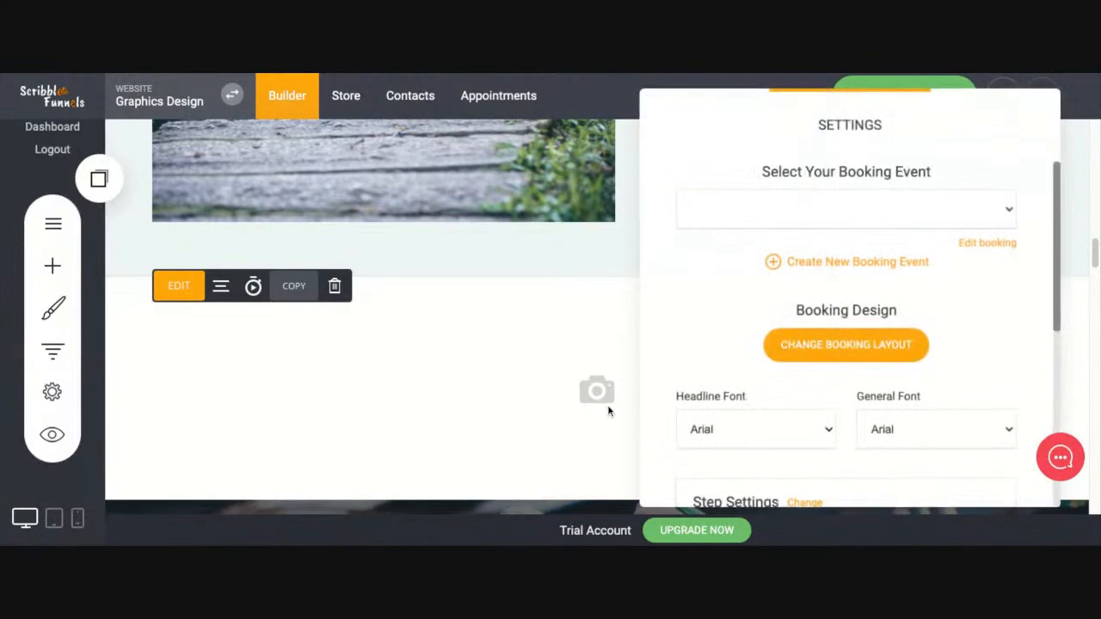
{"action": "left_click", "coordinate": [903, 215]}
{"action": "left_click", "coordinate": [904, 238]}
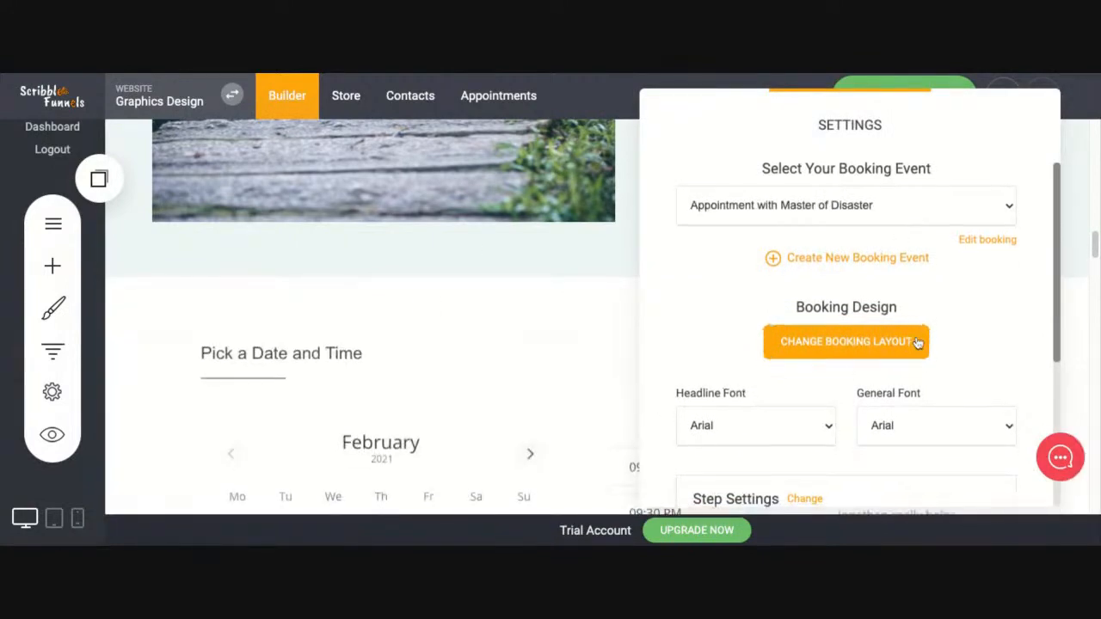
Apply the booking layout with the summary banner above the calendar and set the headline font to Lucida Grande
{"action": "scroll", "coordinate": [925, 352], "scroll_direction": "down", "scroll_amount": 2}
{"action": "left_click", "coordinate": [853, 248]}
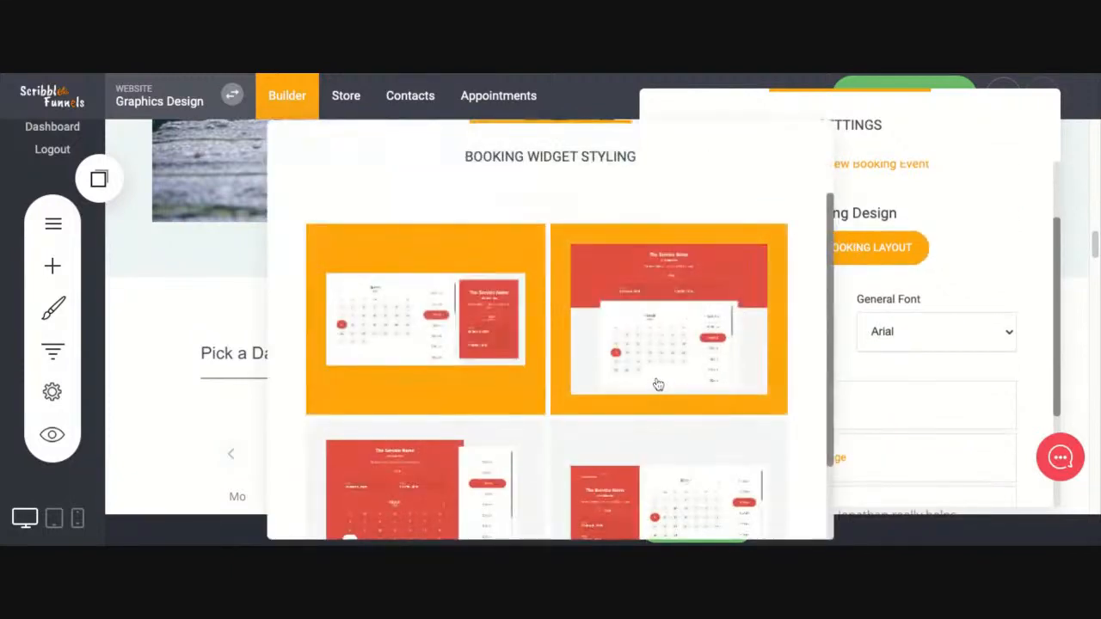
{"action": "left_click", "coordinate": [658, 375]}
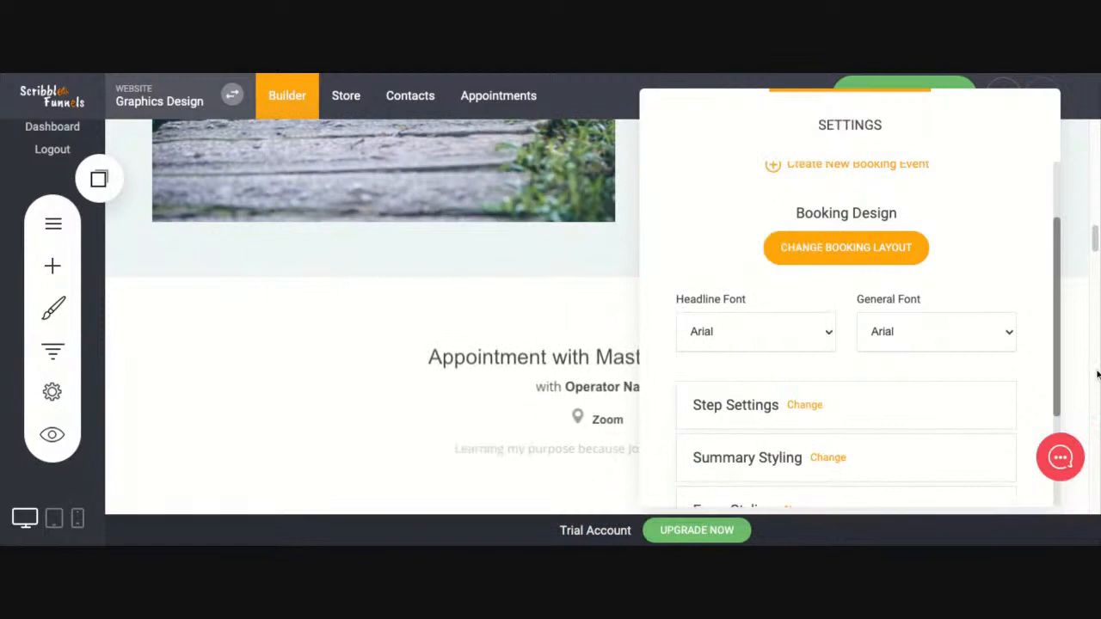
{"action": "scroll", "coordinate": [895, 401], "scroll_direction": "down", "scroll_amount": 2}
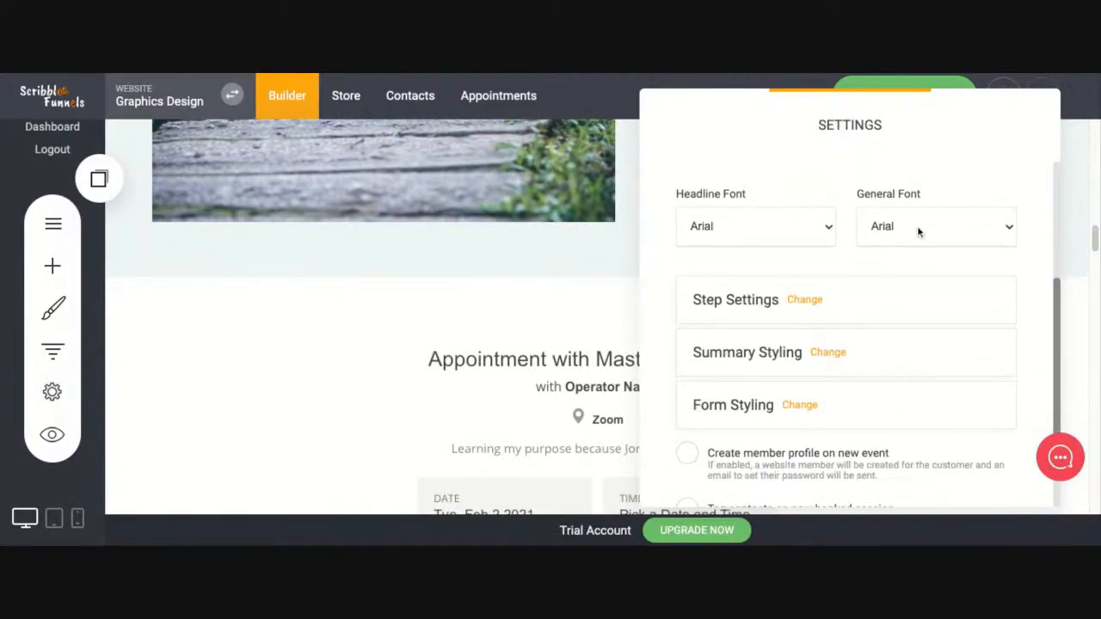
{"action": "left_click", "coordinate": [785, 233]}
{"action": "left_click", "coordinate": [781, 233]}
{"action": "left_click", "coordinate": [776, 318]}
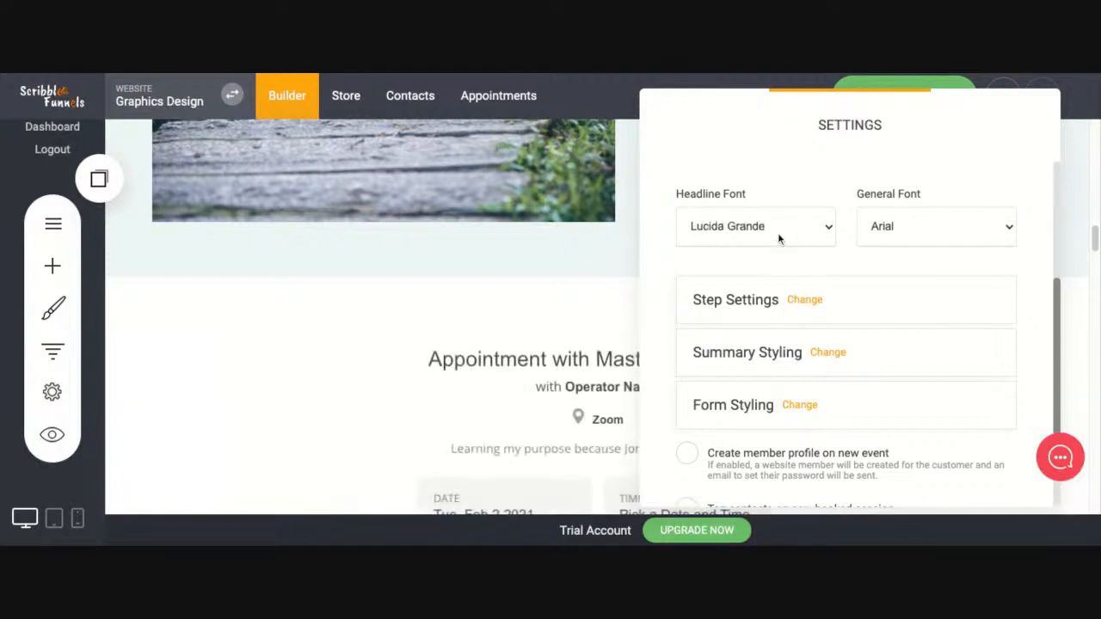
Set the shadow color in the booking widget's summary styling to the dark teal global color 028090
{"action": "scroll", "coordinate": [988, 250], "scroll_direction": "down", "scroll_amount": 1}
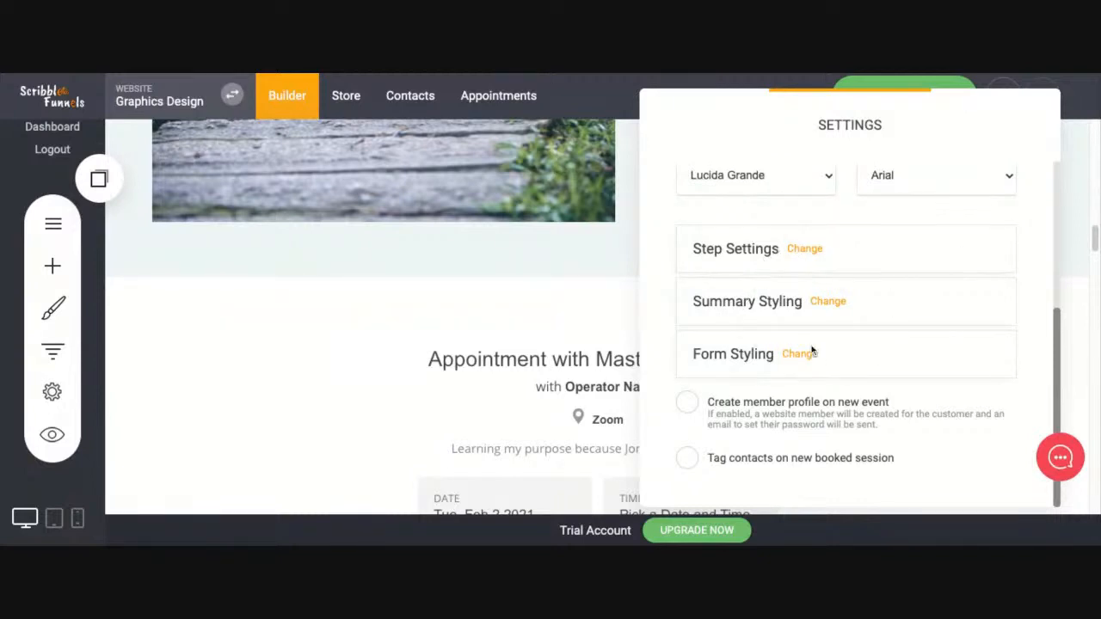
{"action": "left_click", "coordinate": [828, 301]}
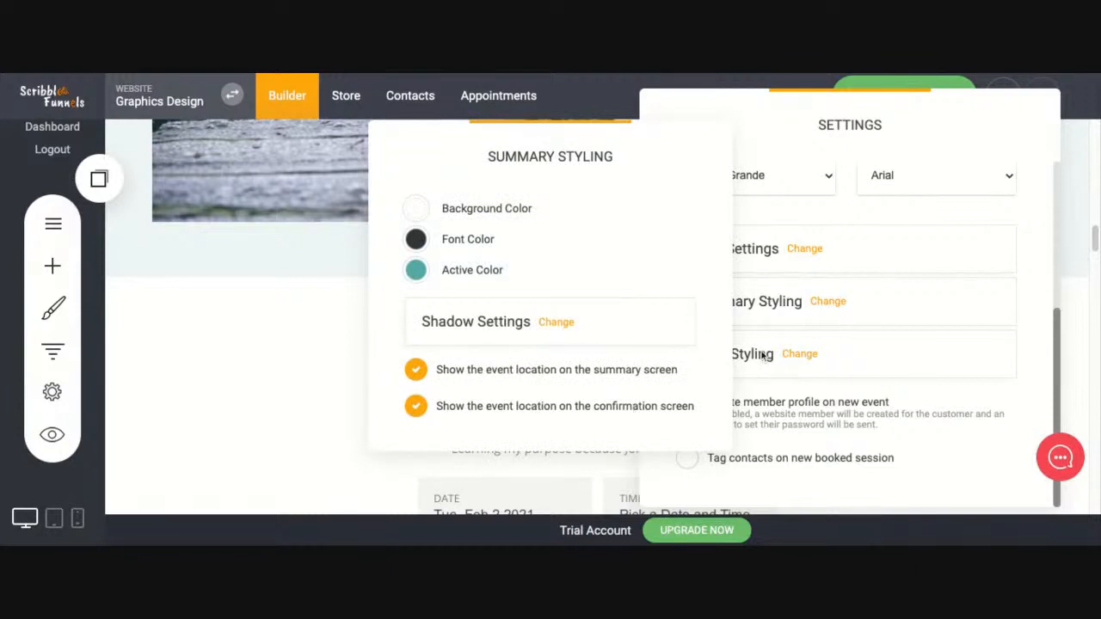
{"action": "left_click", "coordinate": [558, 321]}
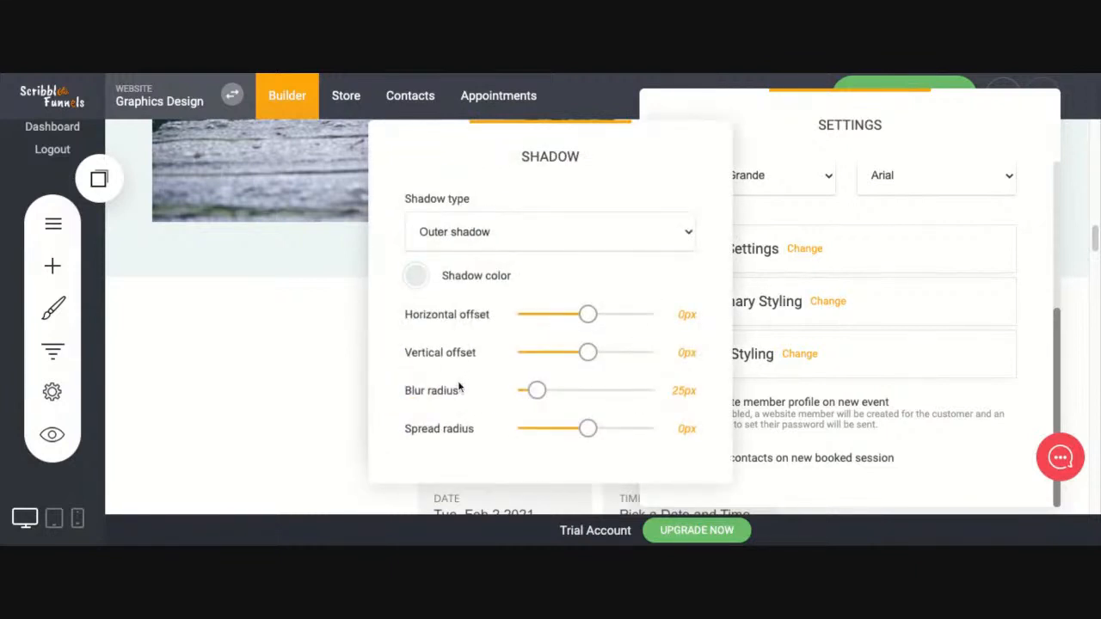
{"action": "left_click", "coordinate": [421, 275]}
{"action": "left_click", "coordinate": [495, 403]}
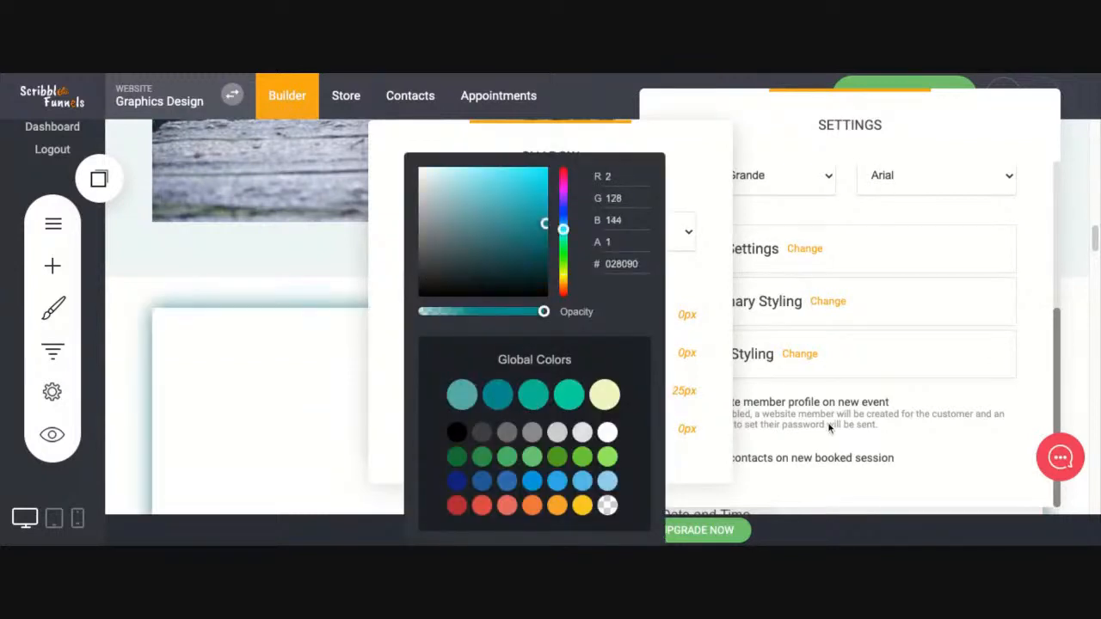
{"action": "left_click", "coordinate": [948, 397]}
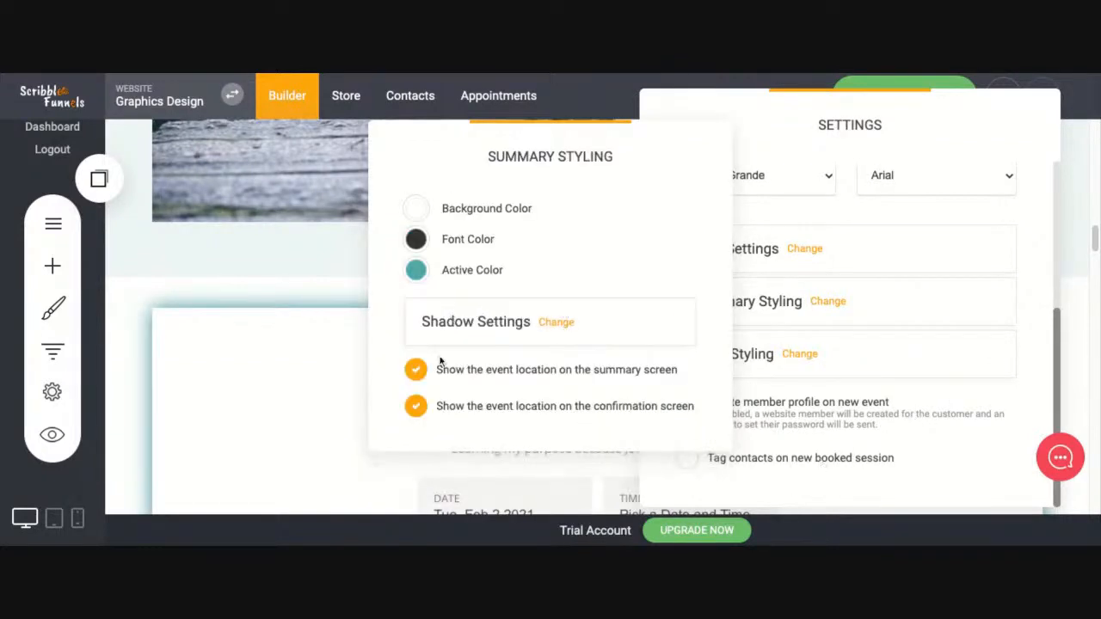
Set the background color of the booking widget's summary to the blue 008FDE
{"action": "left_click", "coordinate": [418, 210]}
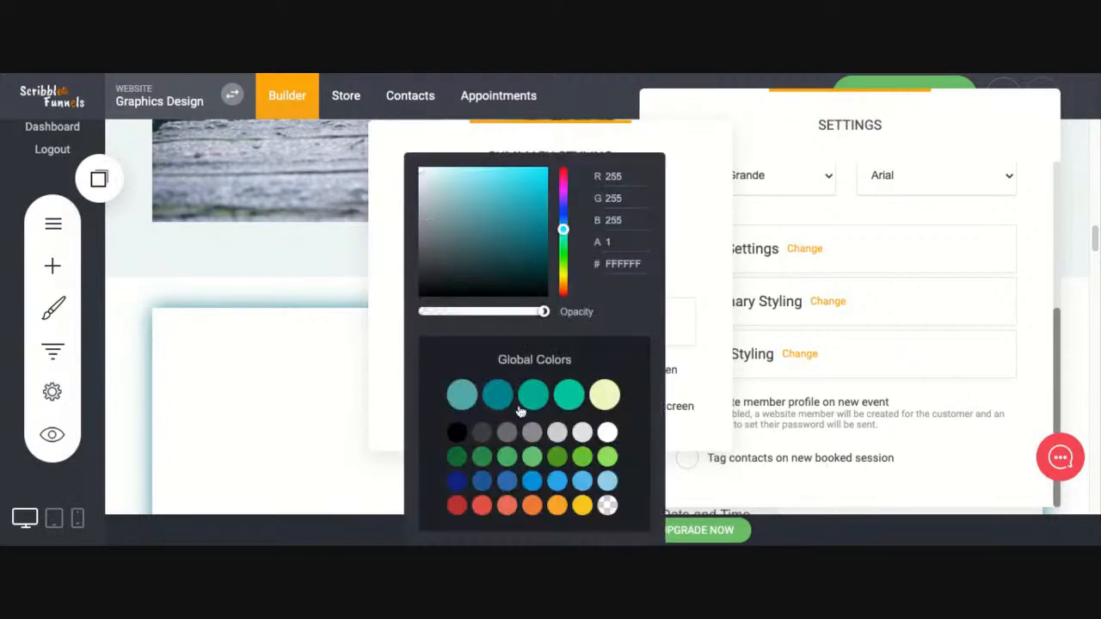
{"action": "left_click", "coordinate": [532, 483]}
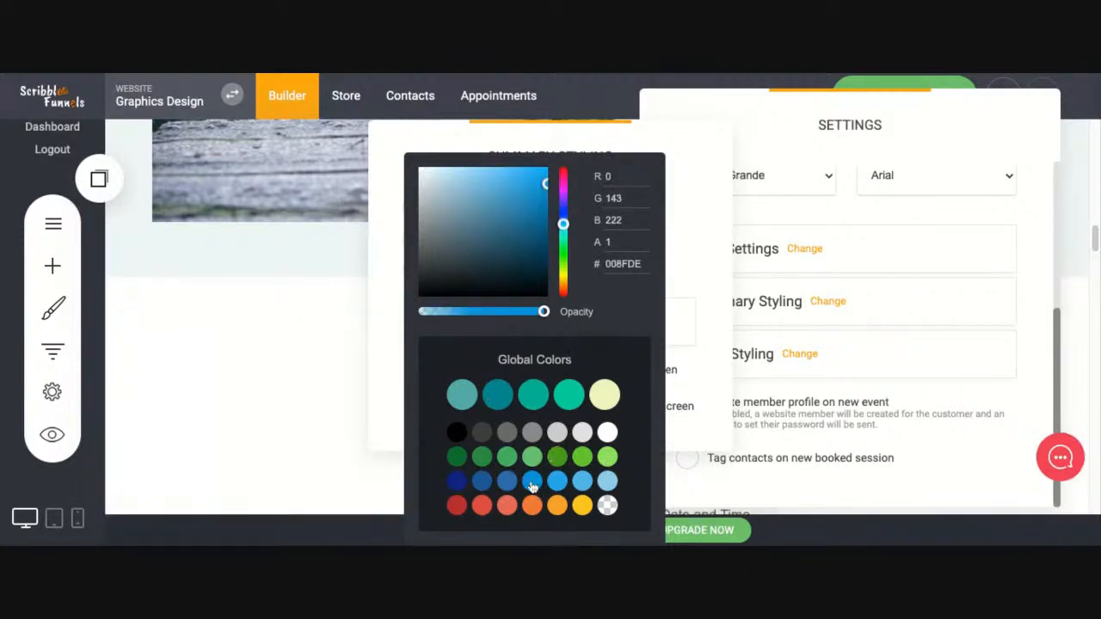
{"action": "left_click", "coordinate": [757, 472]}
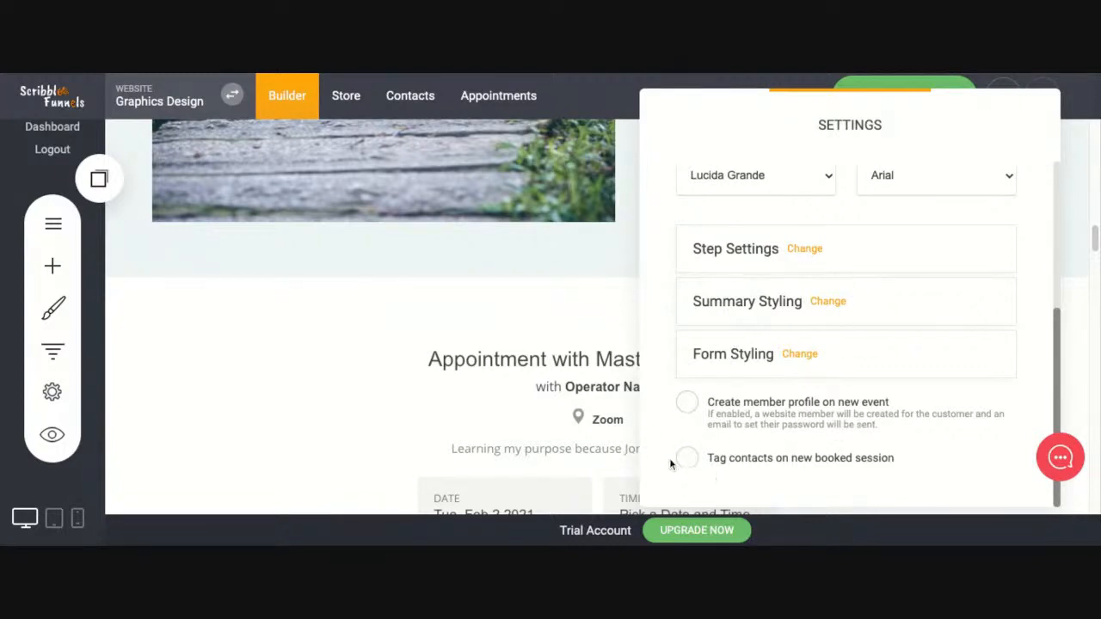
Close the booking widget's settings and save the page changes
{"action": "scroll", "coordinate": [850, 385], "scroll_direction": "up", "scroll_amount": 3}
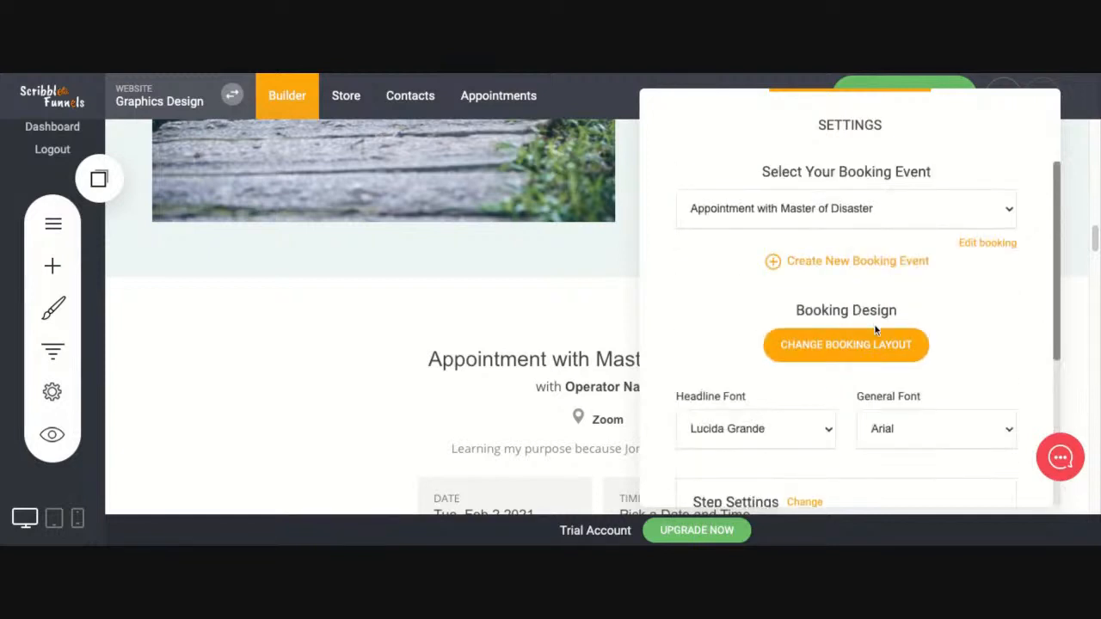
{"action": "left_click", "coordinate": [508, 261]}
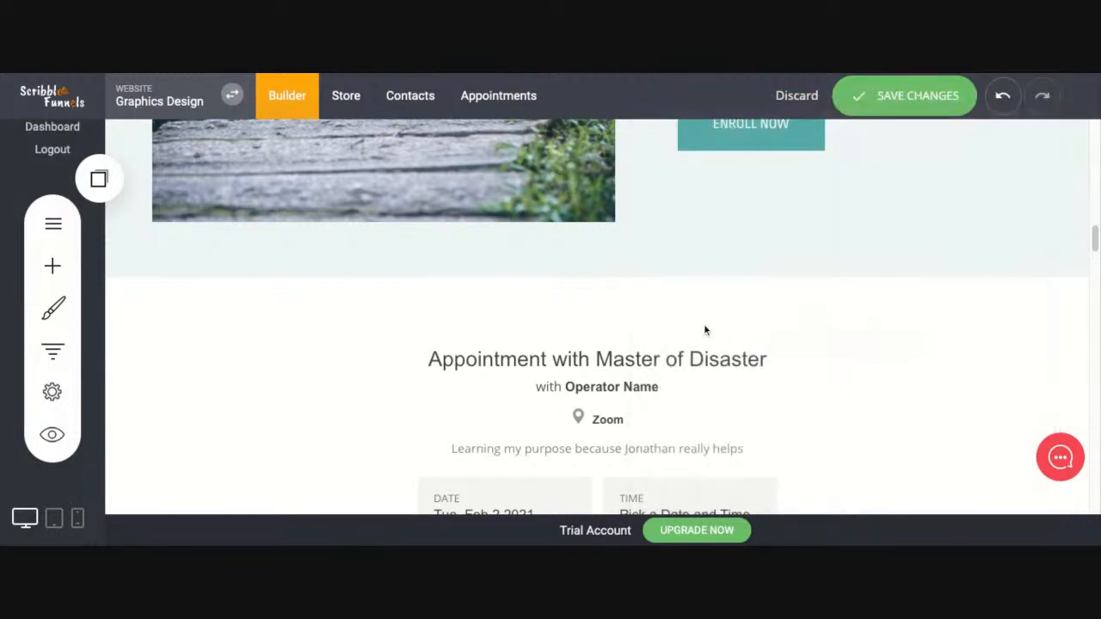
{"action": "left_click", "coordinate": [889, 106]}
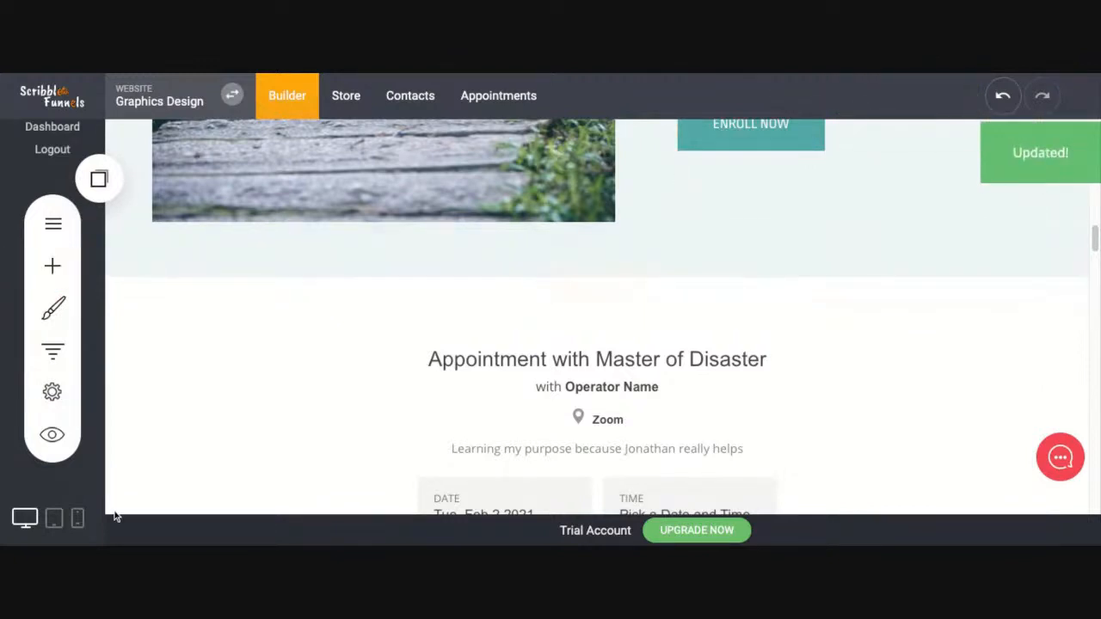
Preview the saved page and examine the restyled booking widget with its summary banner and calendar
{"action": "left_click", "coordinate": [52, 434]}
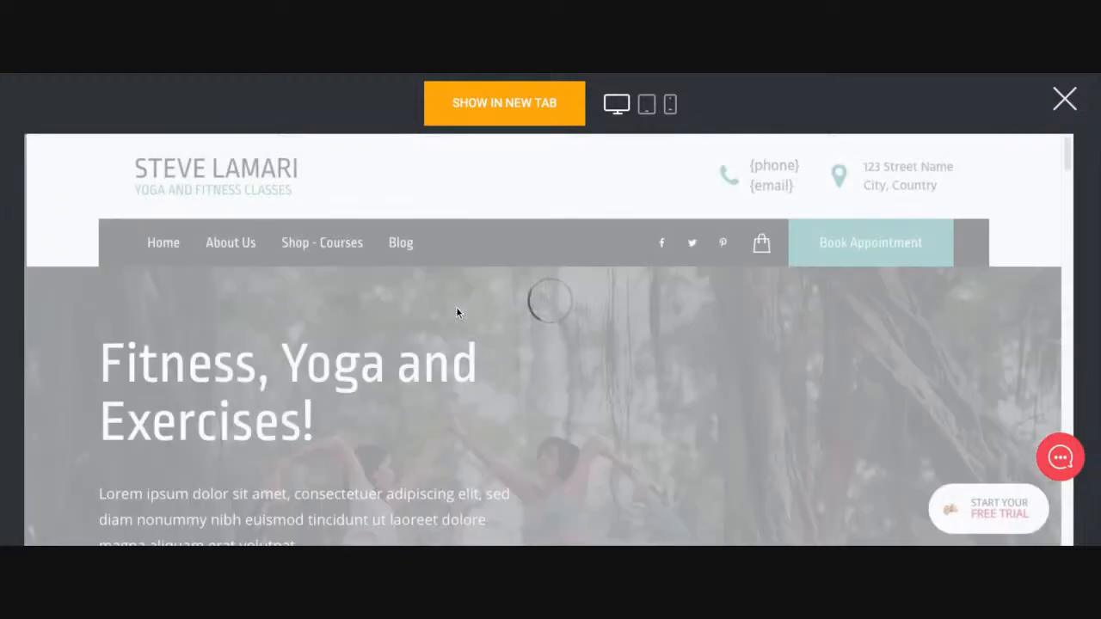
{"action": "scroll", "coordinate": [535, 440], "scroll_direction": "down", "scroll_amount": 2}
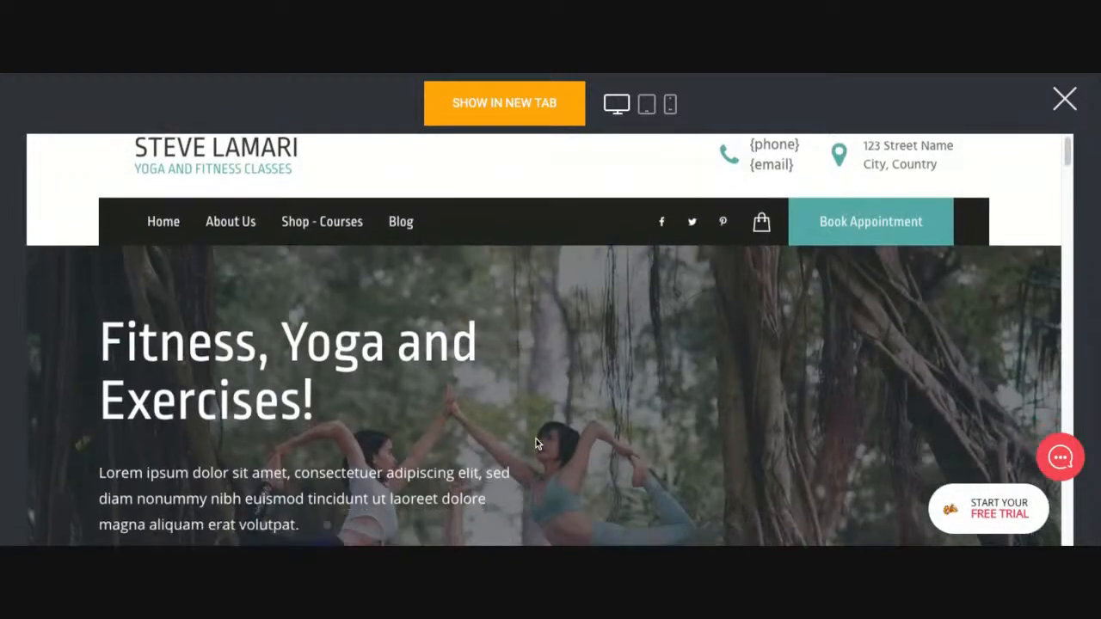
{"action": "scroll", "coordinate": [535, 440], "scroll_direction": "down", "scroll_amount": 10}
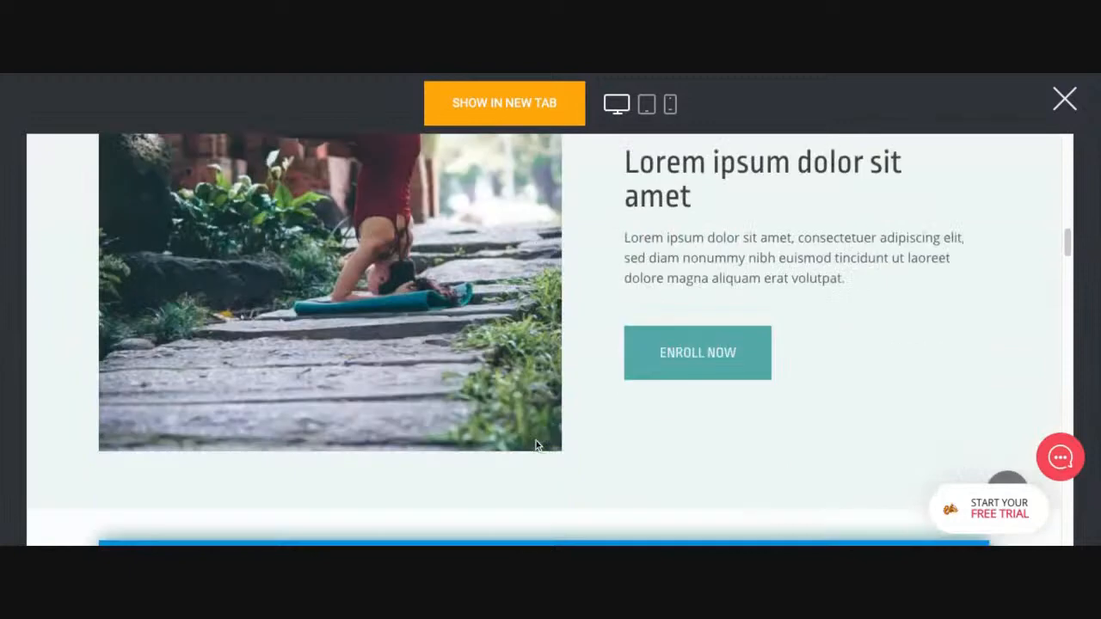
{"action": "scroll", "coordinate": [536, 444], "scroll_direction": "down", "scroll_amount": 2}
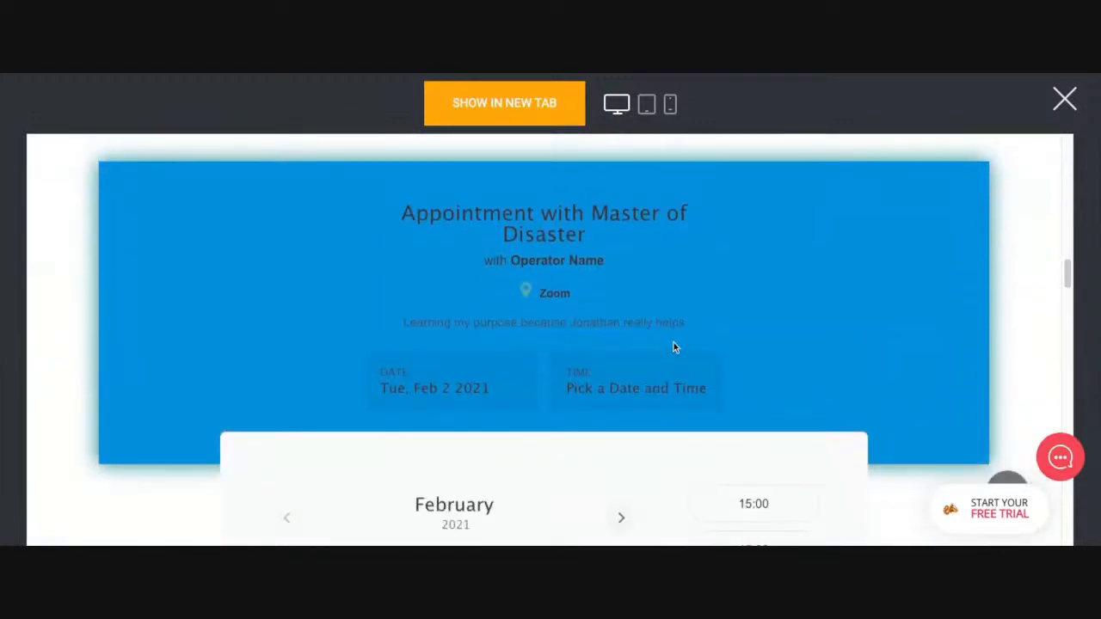
{"action": "scroll", "coordinate": [743, 315], "scroll_direction": "down", "scroll_amount": 3}
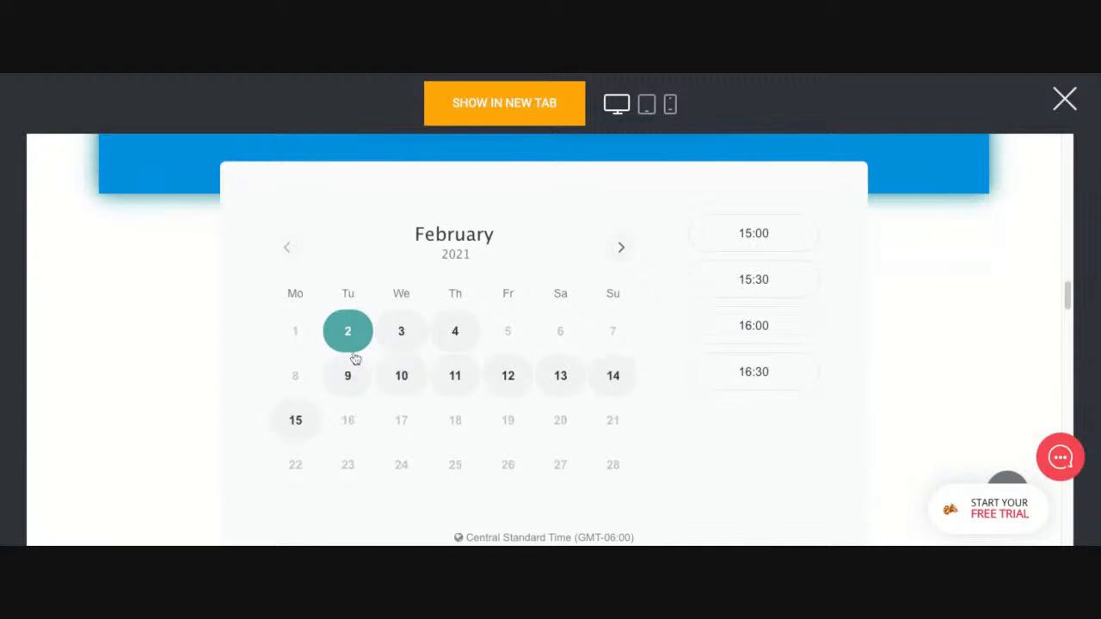
{"action": "scroll", "coordinate": [499, 378], "scroll_direction": "up", "scroll_amount": 5}
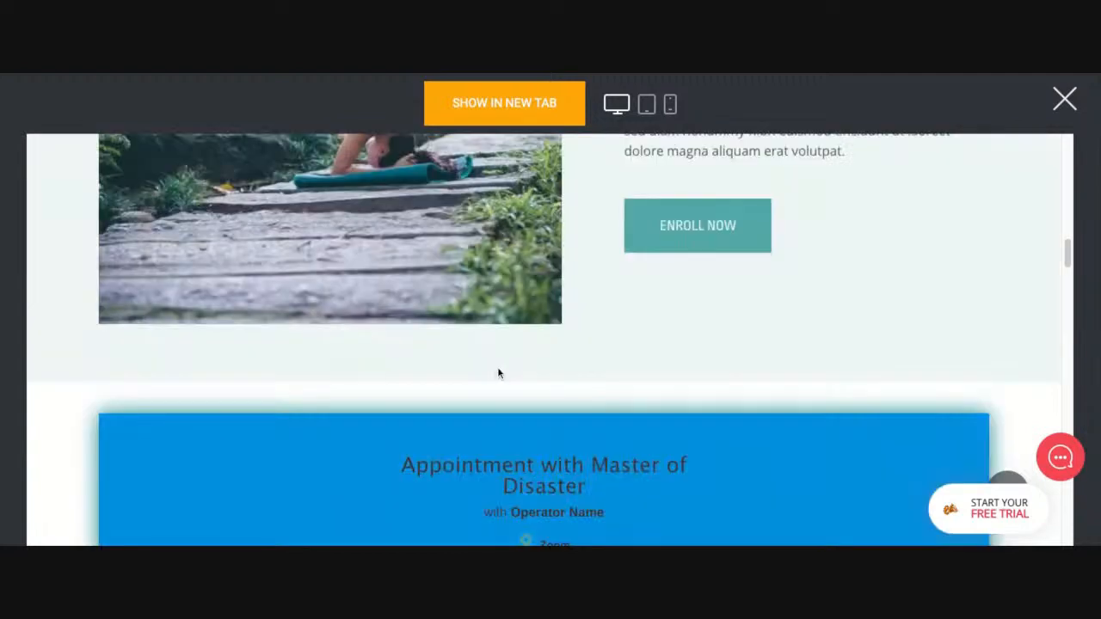
{"action": "scroll", "coordinate": [498, 372], "scroll_direction": "down", "scroll_amount": 5}
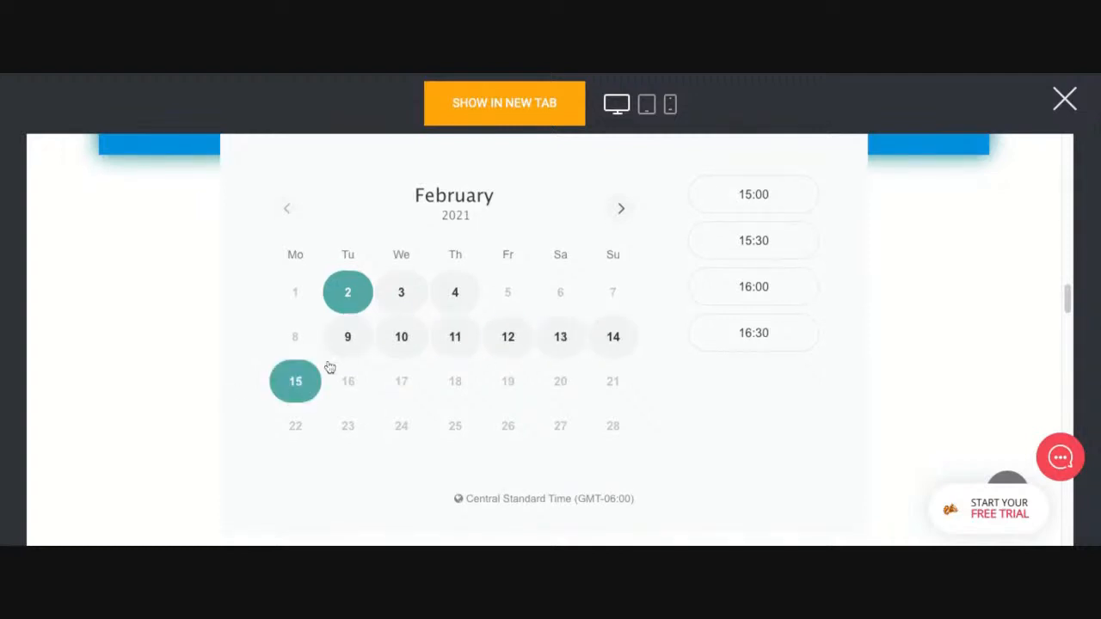
Book a test appointment for February 11, 2021 at 09:30, filling in the visitor's name, email and phone from saved details
{"action": "left_click", "coordinate": [470, 343]}
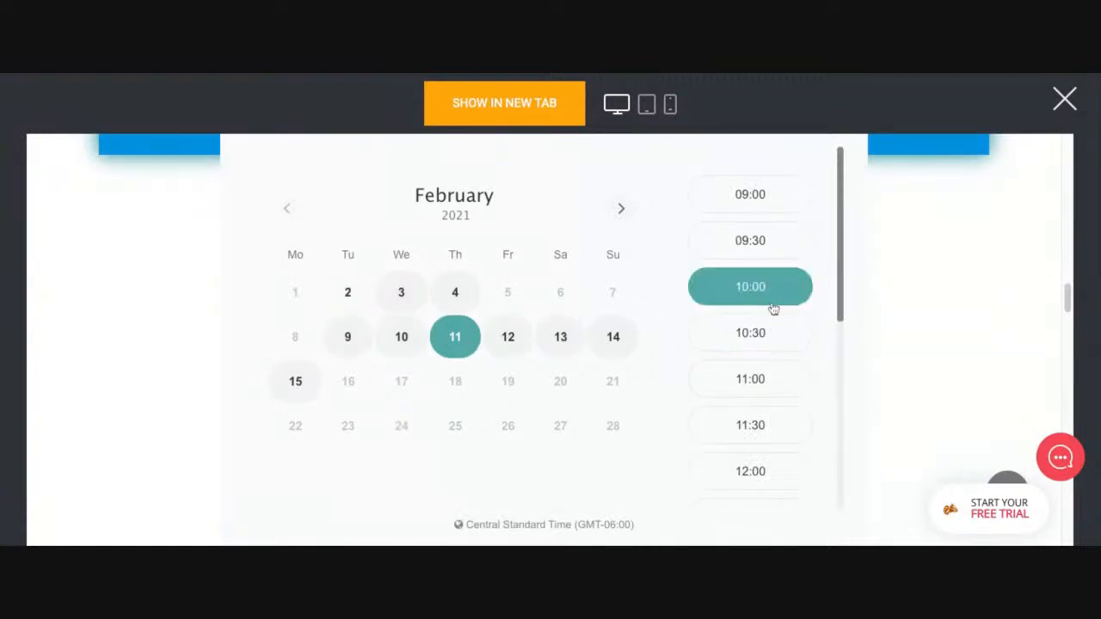
{"action": "left_click", "coordinate": [758, 257]}
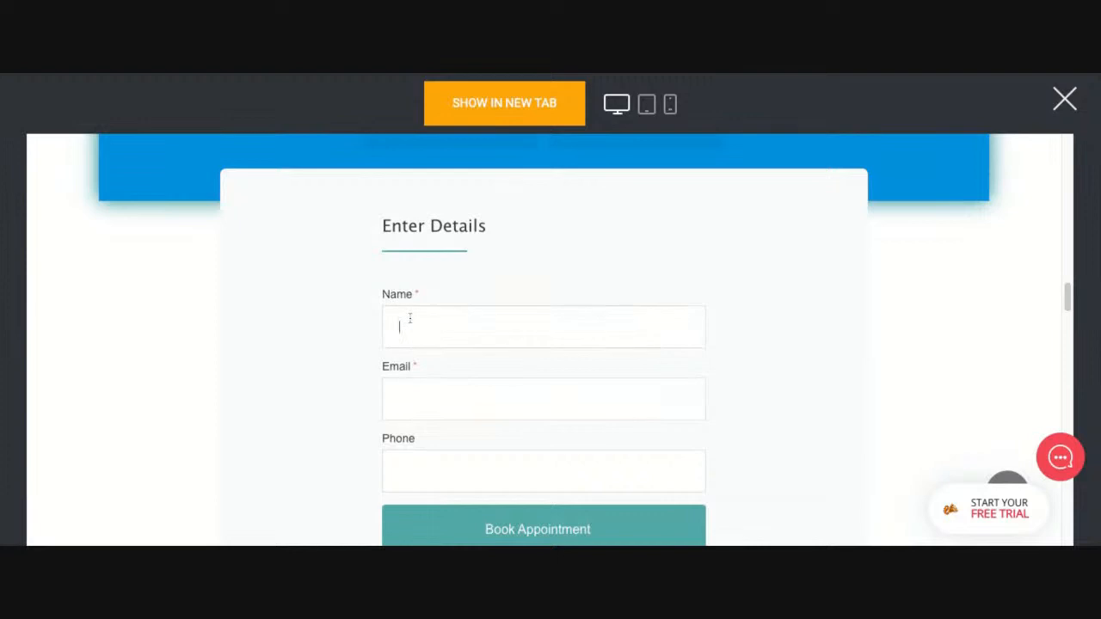
{"action": "key", "text": "Down"}
{"action": "key", "text": "Down"}
{"action": "key", "text": "Return"}
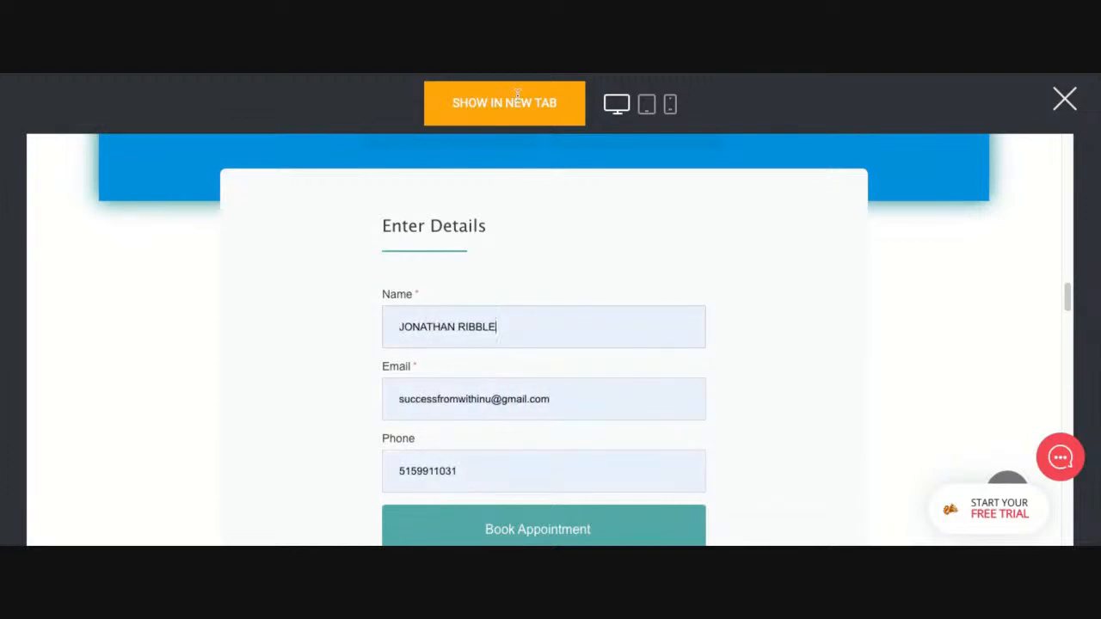
{"action": "scroll", "coordinate": [641, 395], "scroll_direction": "down", "scroll_amount": 2}
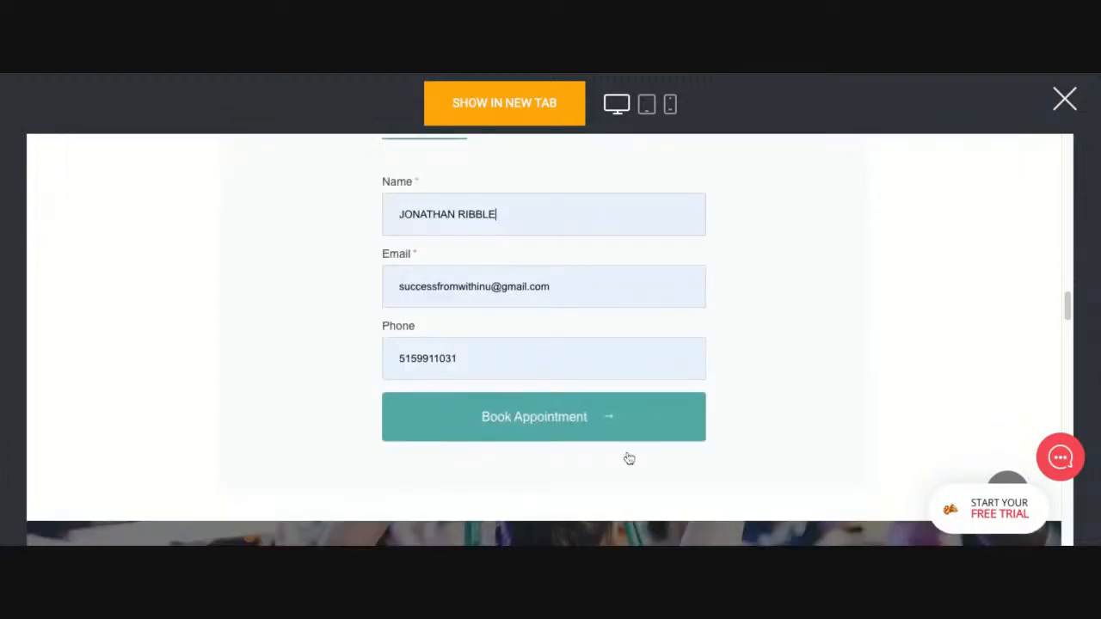
{"action": "left_click", "coordinate": [541, 428]}
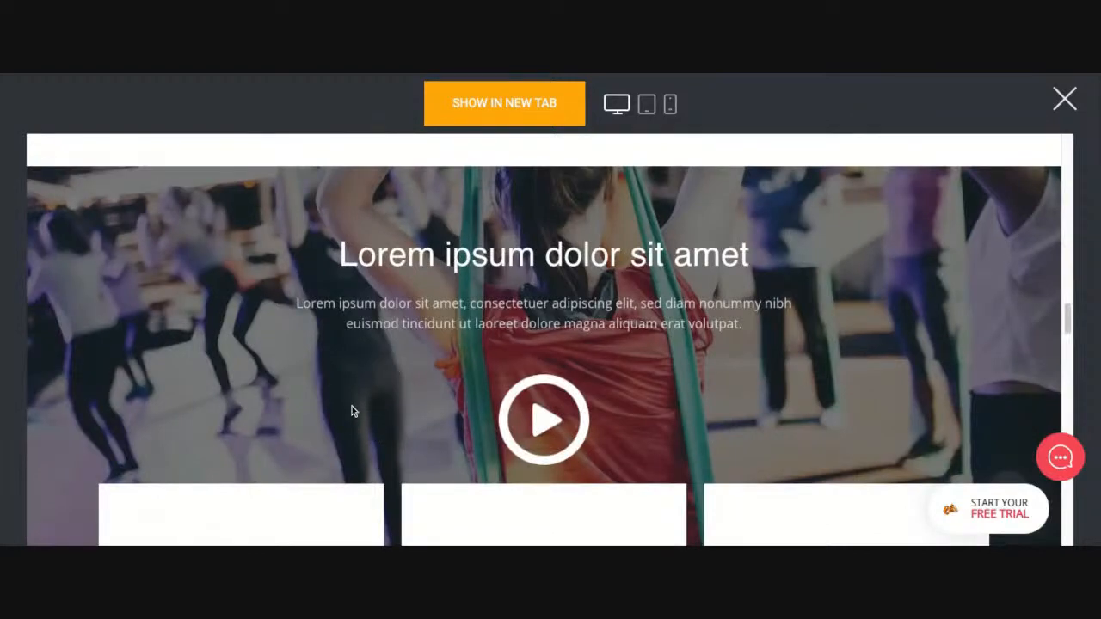
Review the membership plans, testimonial and booking confirmation sections in the preview and return to the builder
{"action": "scroll", "coordinate": [352, 406], "scroll_direction": "down", "scroll_amount": 2}
{"action": "scroll", "coordinate": [437, 428], "scroll_direction": "up", "scroll_amount": 2}
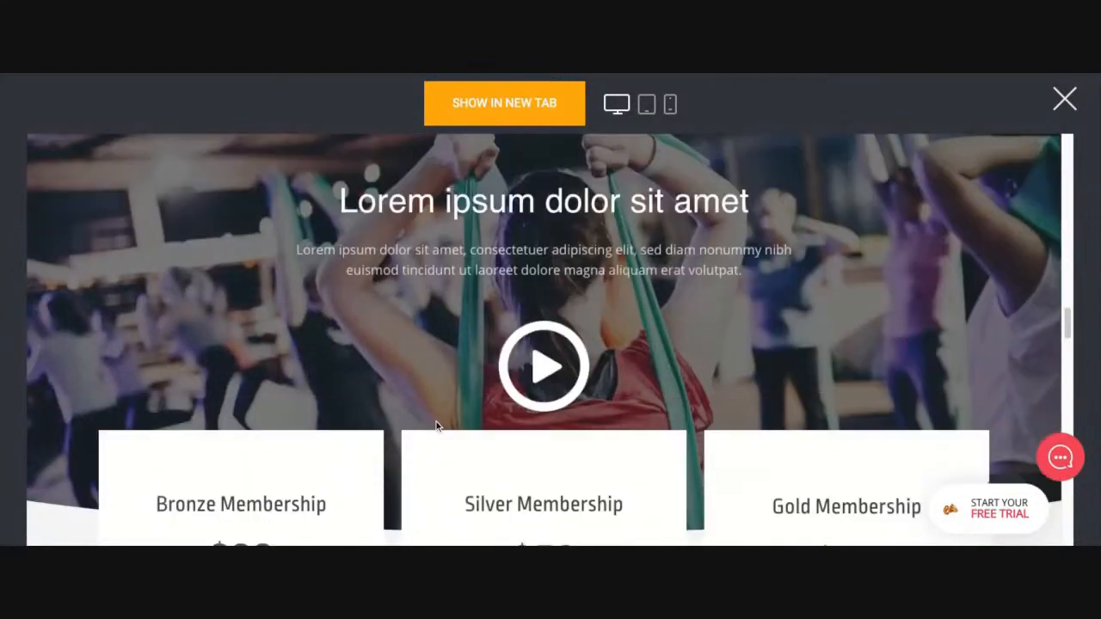
{"action": "scroll", "coordinate": [499, 370], "scroll_direction": "down", "scroll_amount": 1}
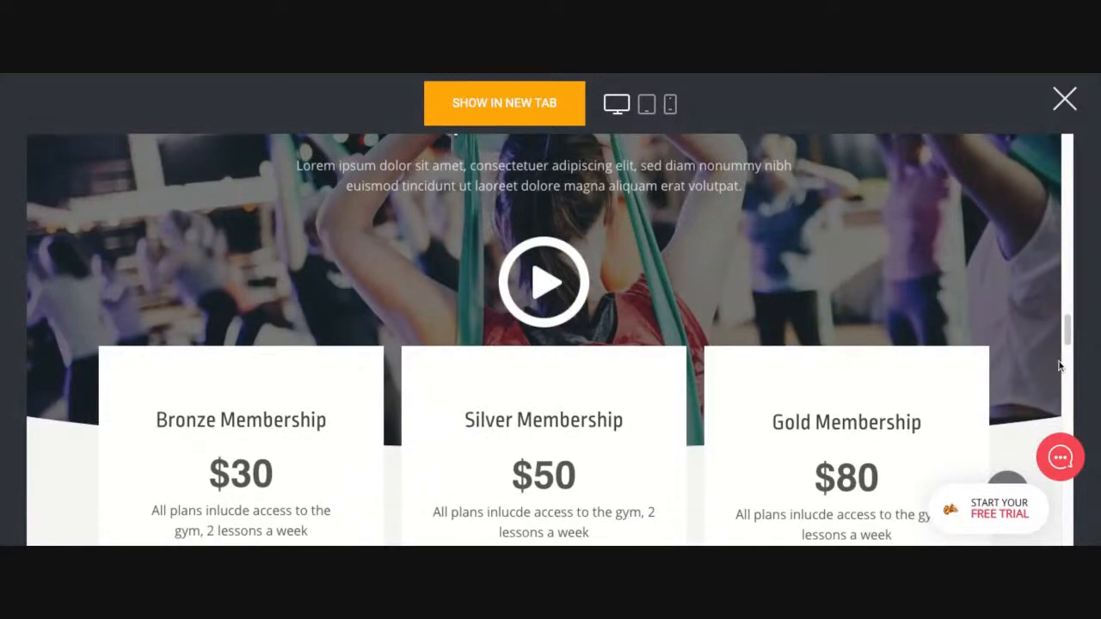
{"action": "scroll", "coordinate": [829, 349], "scroll_direction": "down", "scroll_amount": 4}
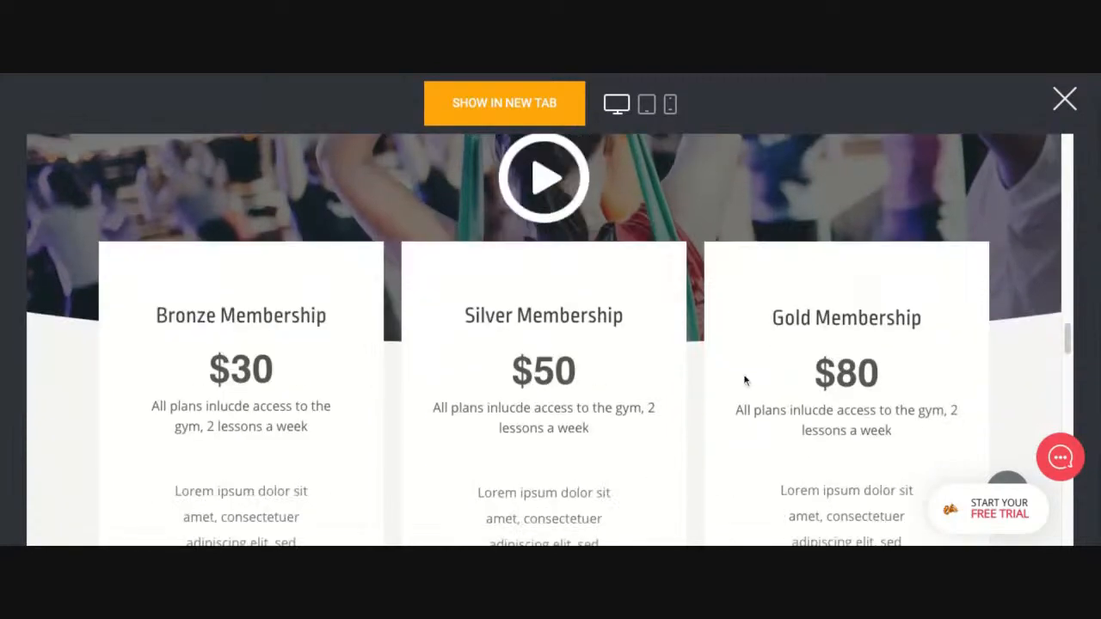
{"action": "scroll", "coordinate": [773, 402], "scroll_direction": "down", "scroll_amount": 7}
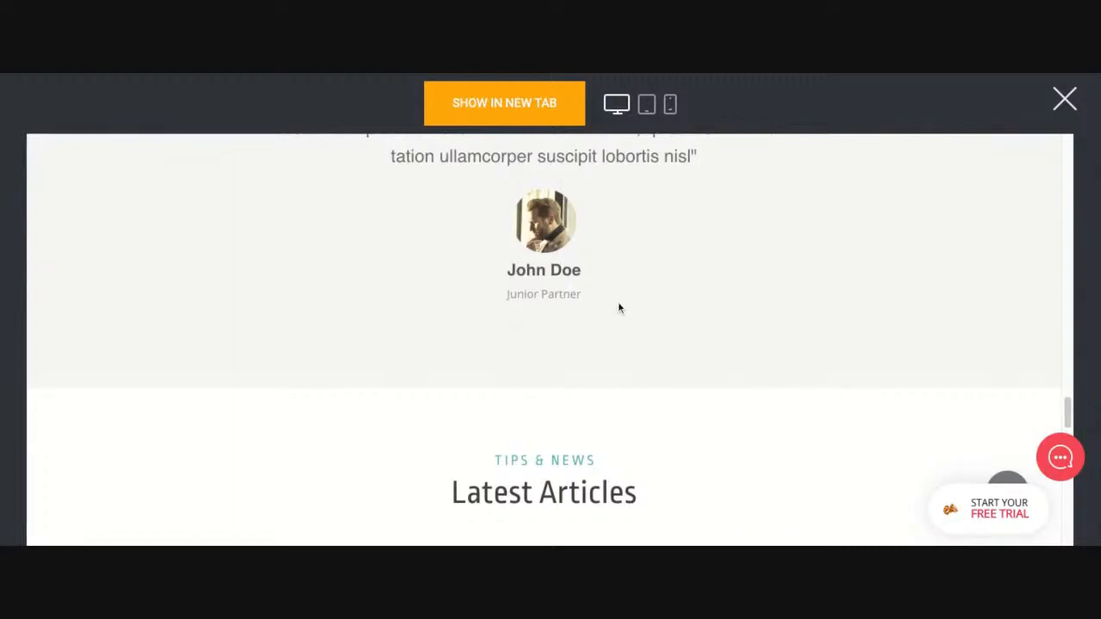
{"action": "scroll", "coordinate": [618, 306], "scroll_direction": "up", "scroll_amount": 8}
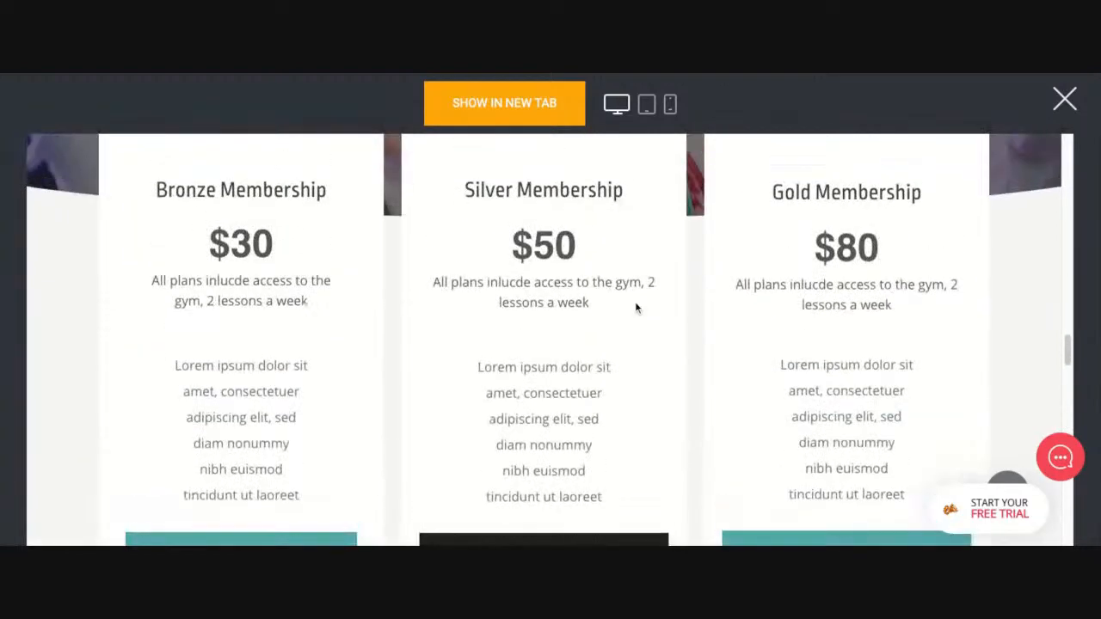
{"action": "scroll", "coordinate": [636, 308], "scroll_direction": "up", "scroll_amount": 6}
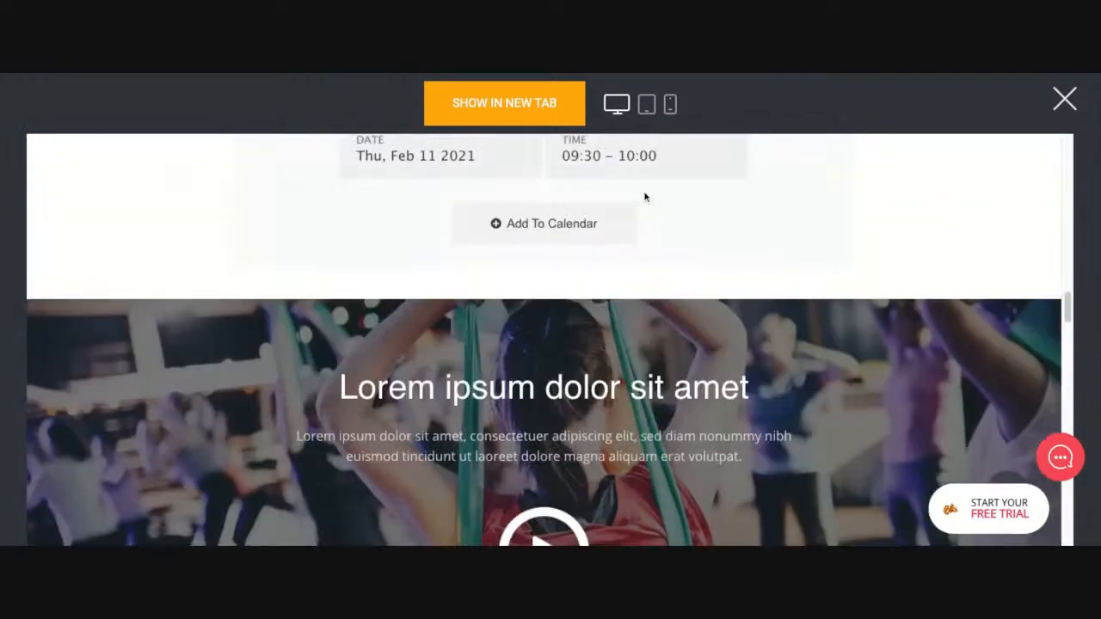
{"action": "scroll", "coordinate": [645, 206], "scroll_direction": "up", "scroll_amount": 8}
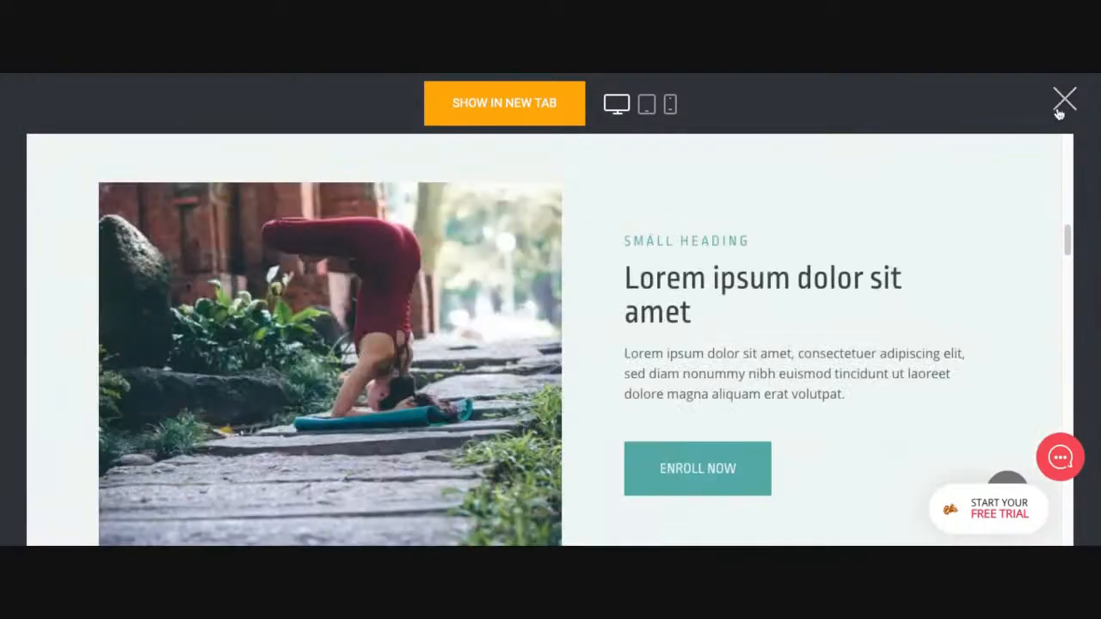
{"action": "left_click", "coordinate": [1061, 103]}
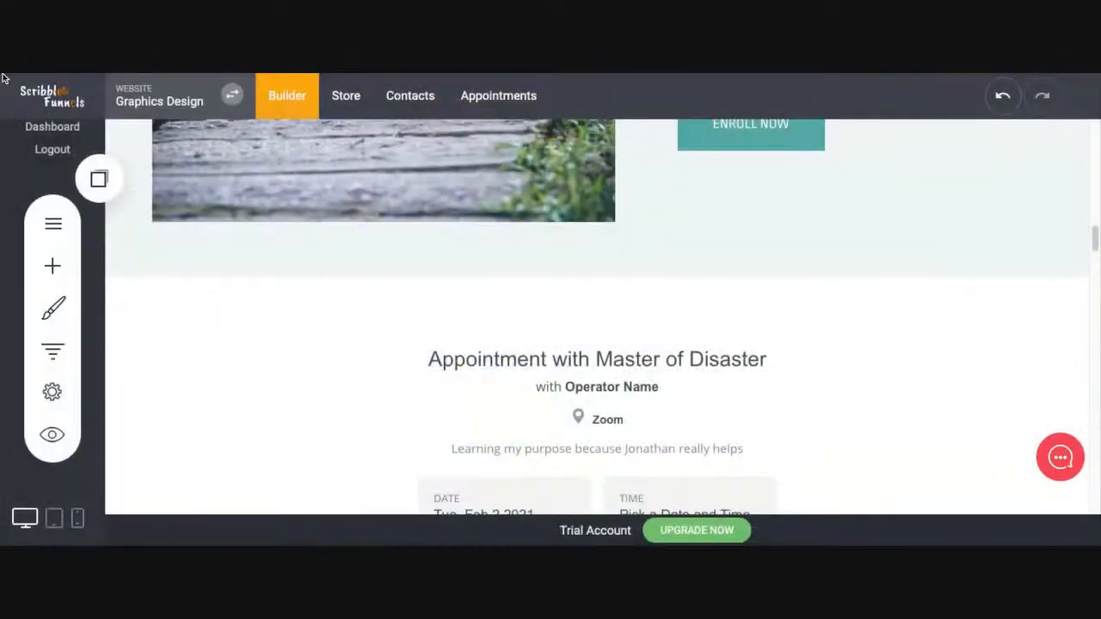